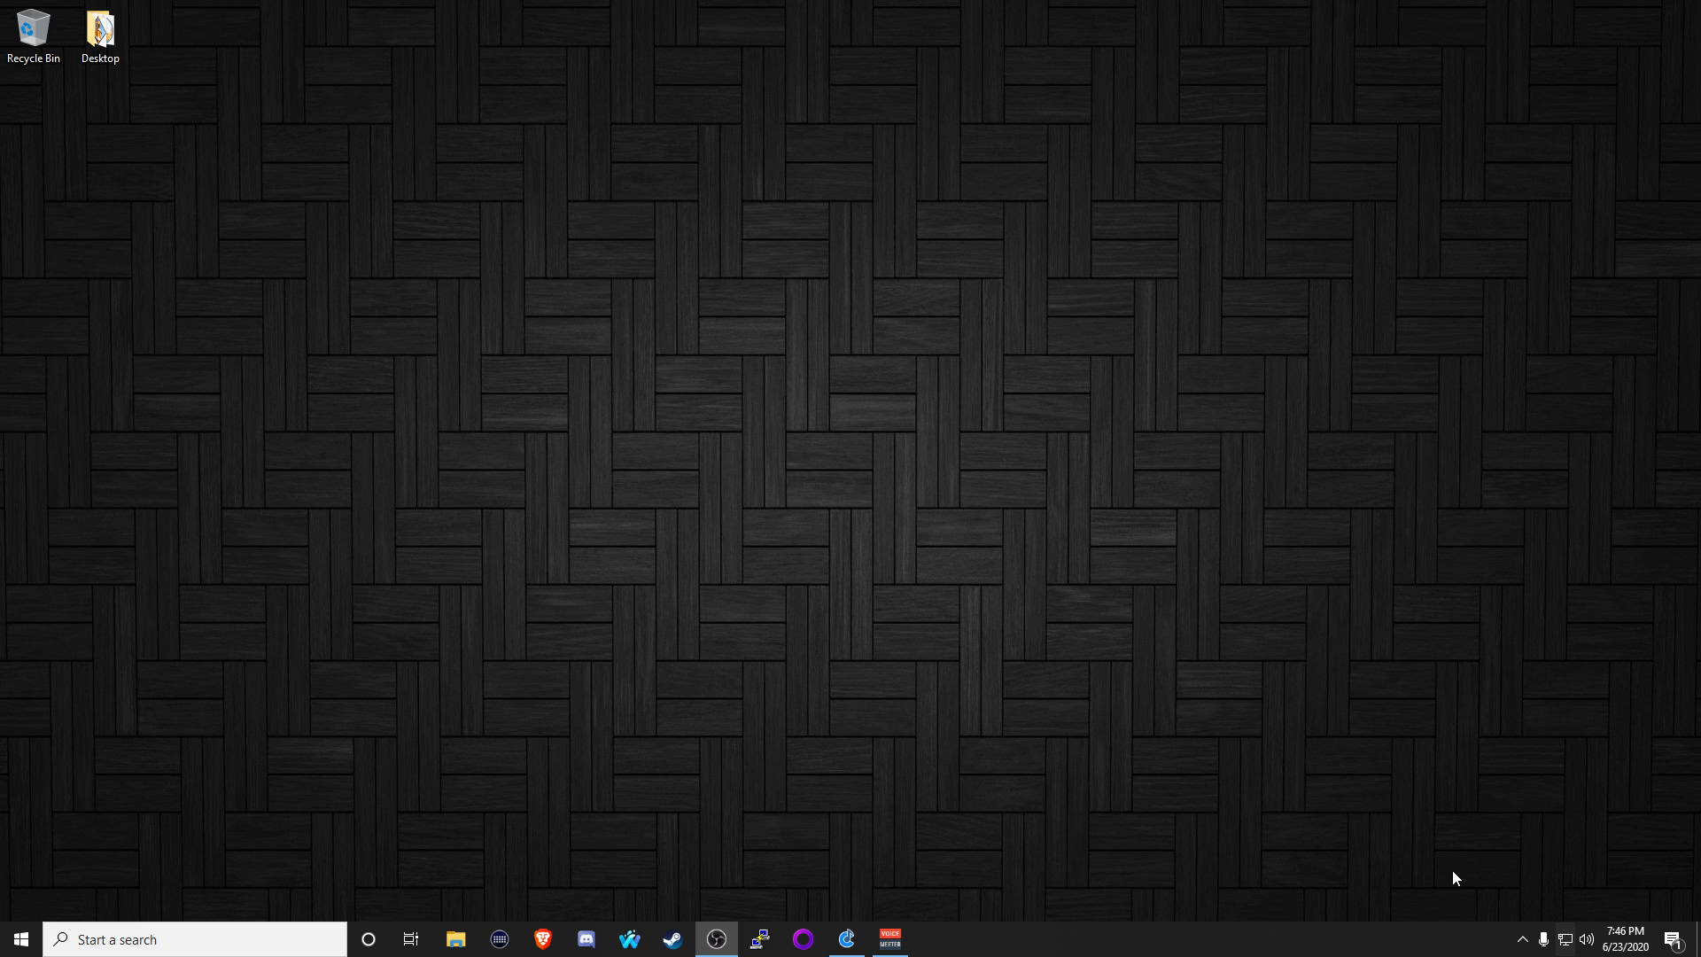
# - Bring up the Voicemeeter Potato mixer and open its system settings
pyautogui.click(889, 939)
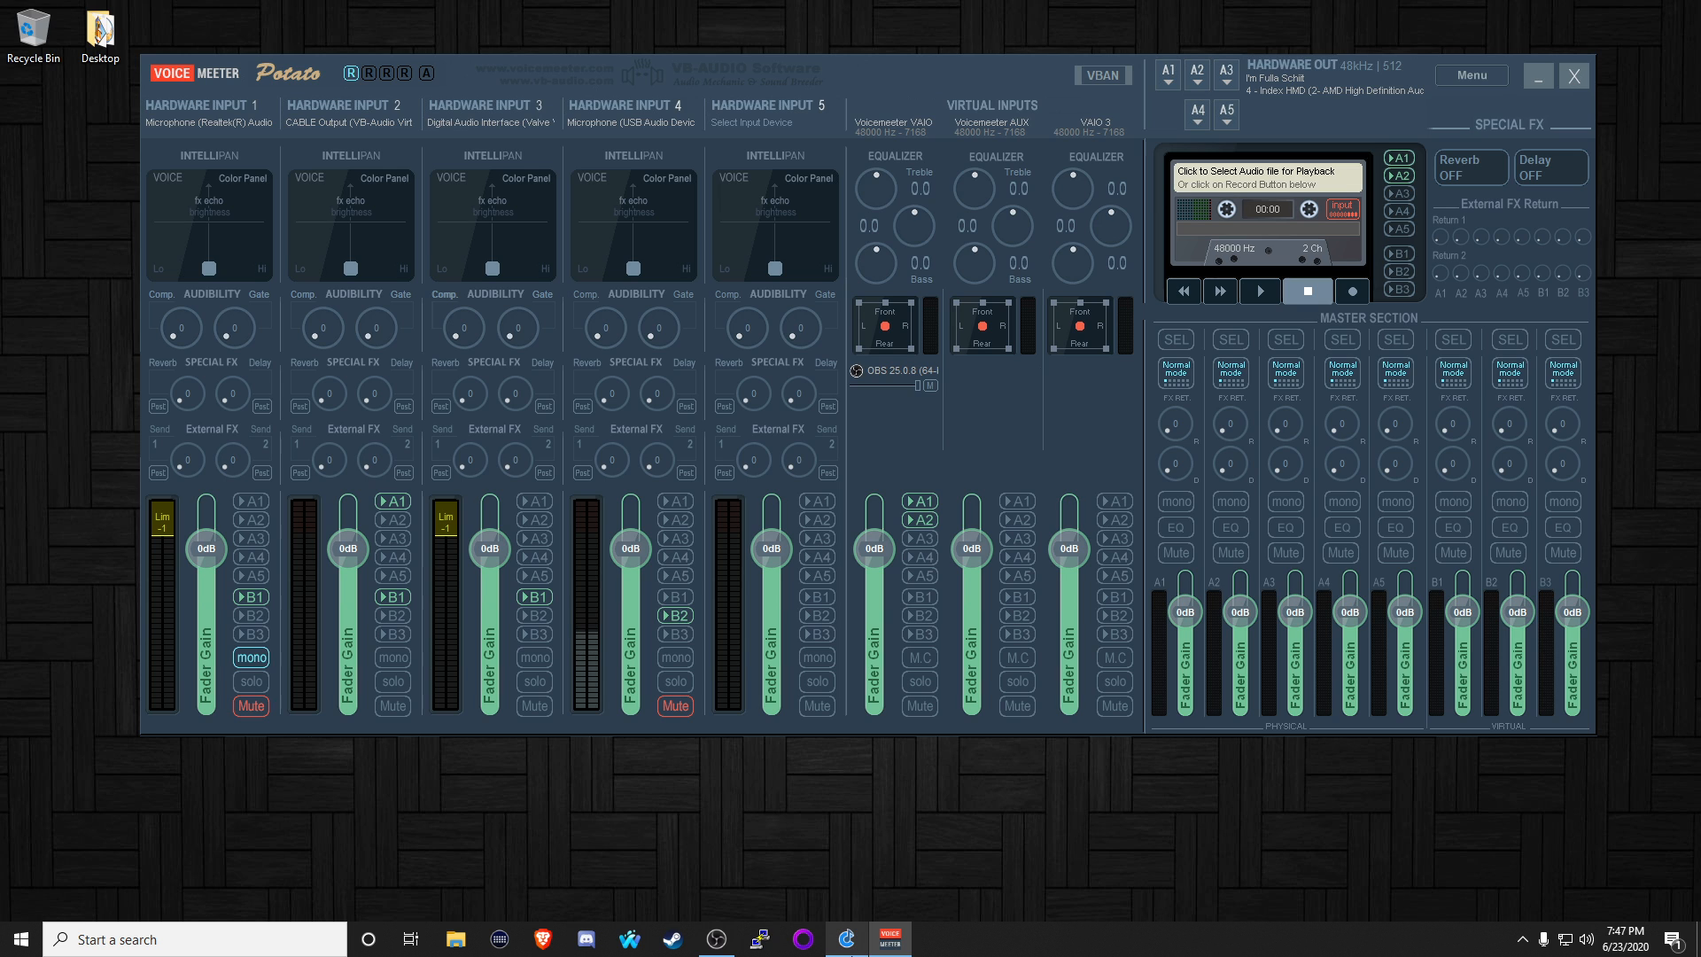
pyautogui.click(846, 940)
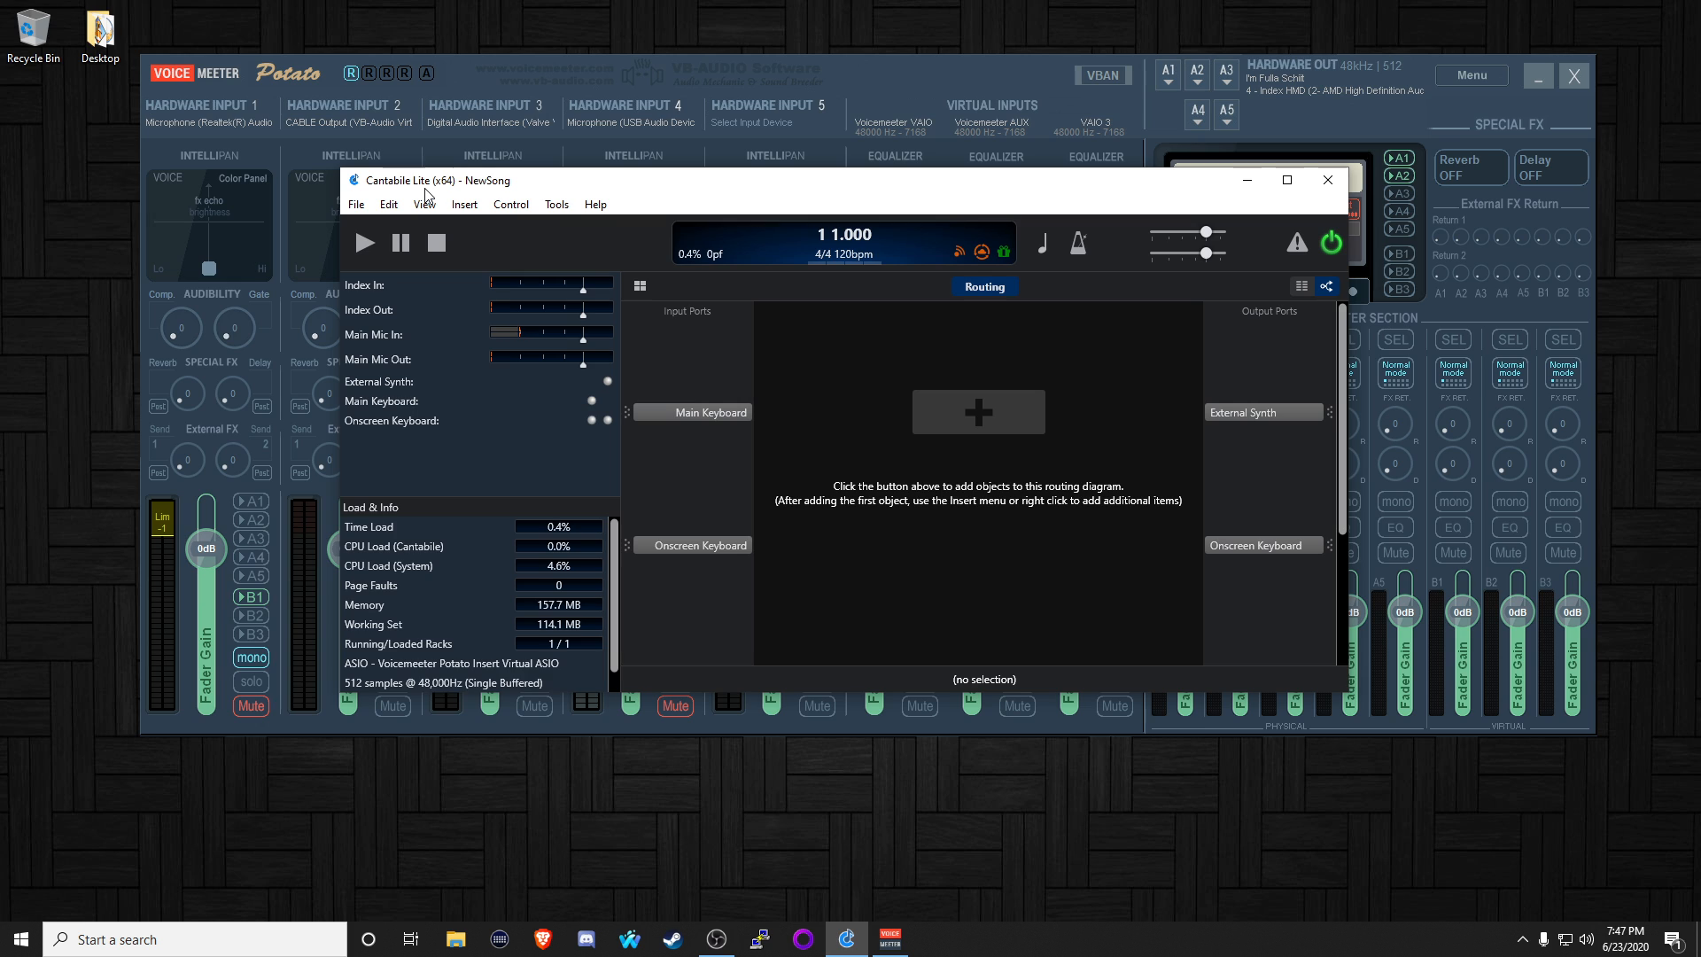
pyautogui.click(1015, 89)
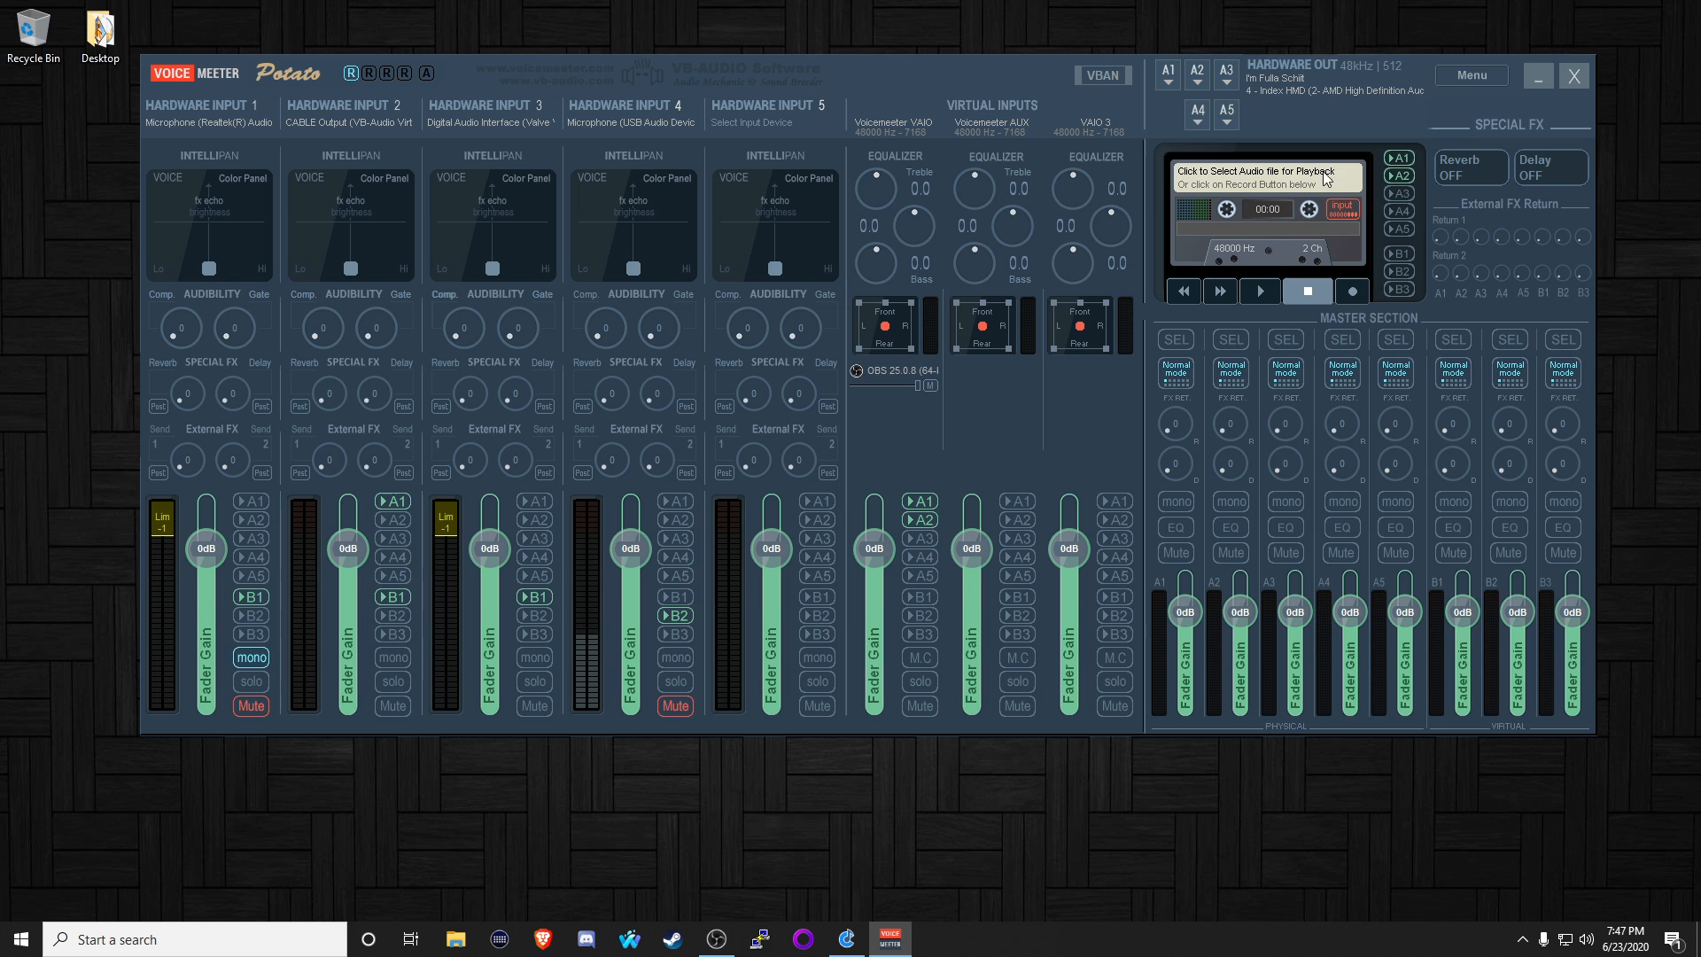
pyautogui.click(1453, 78)
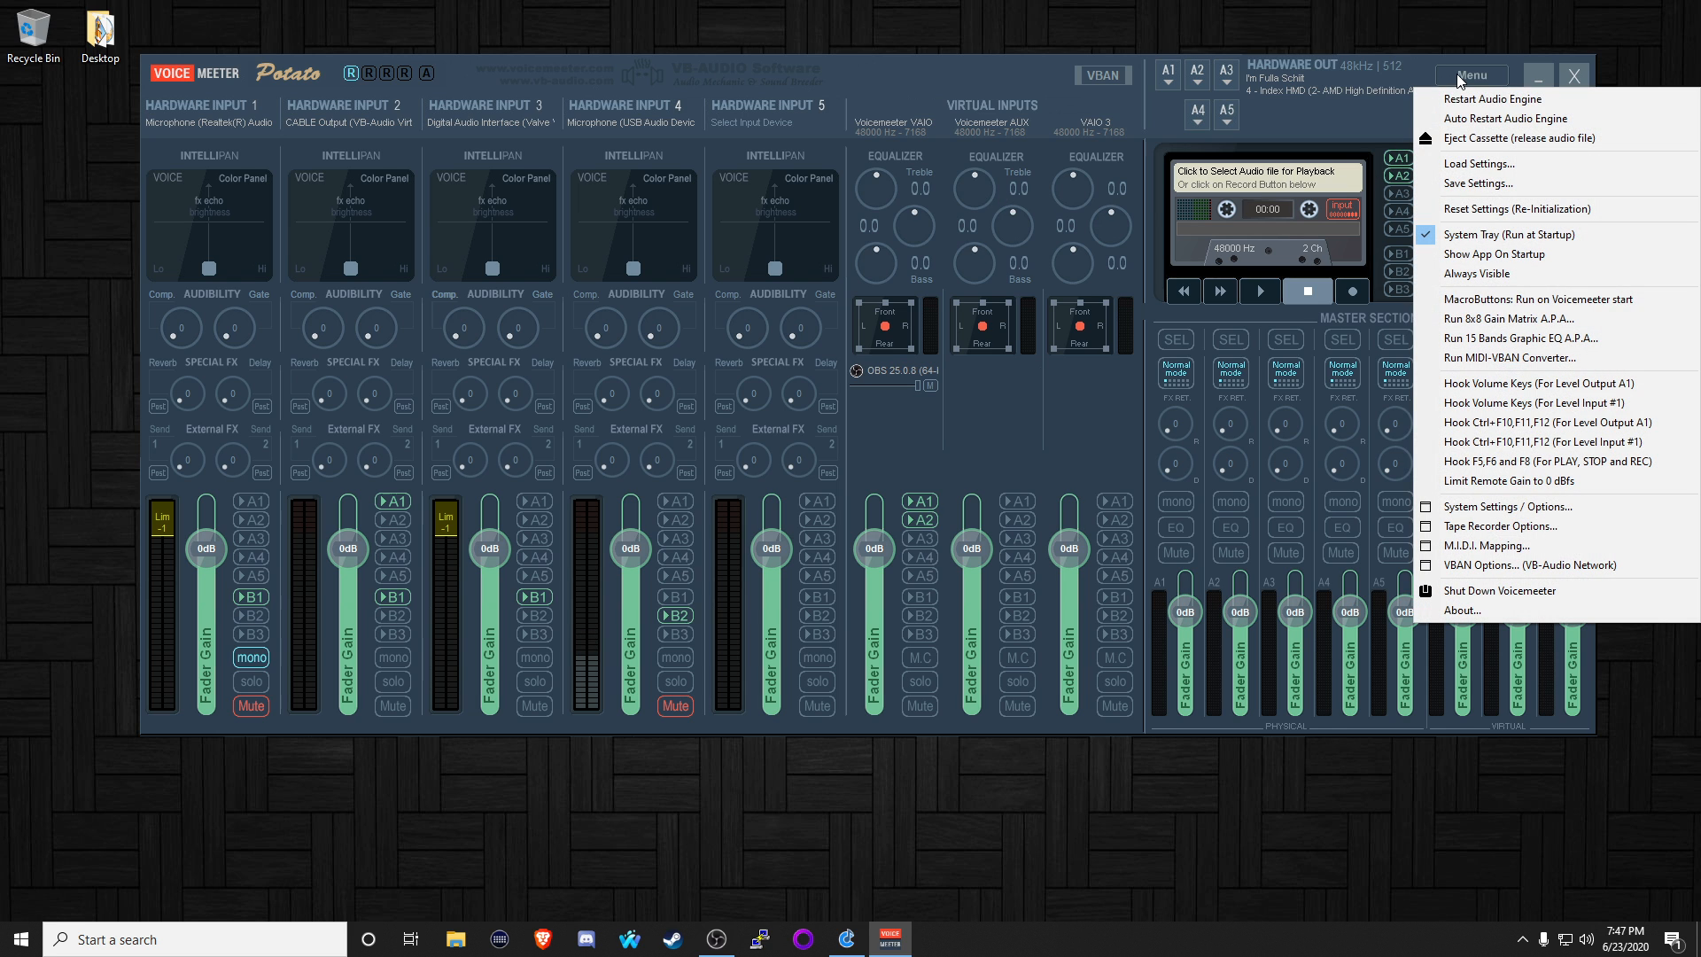
pyautogui.click(1495, 508)
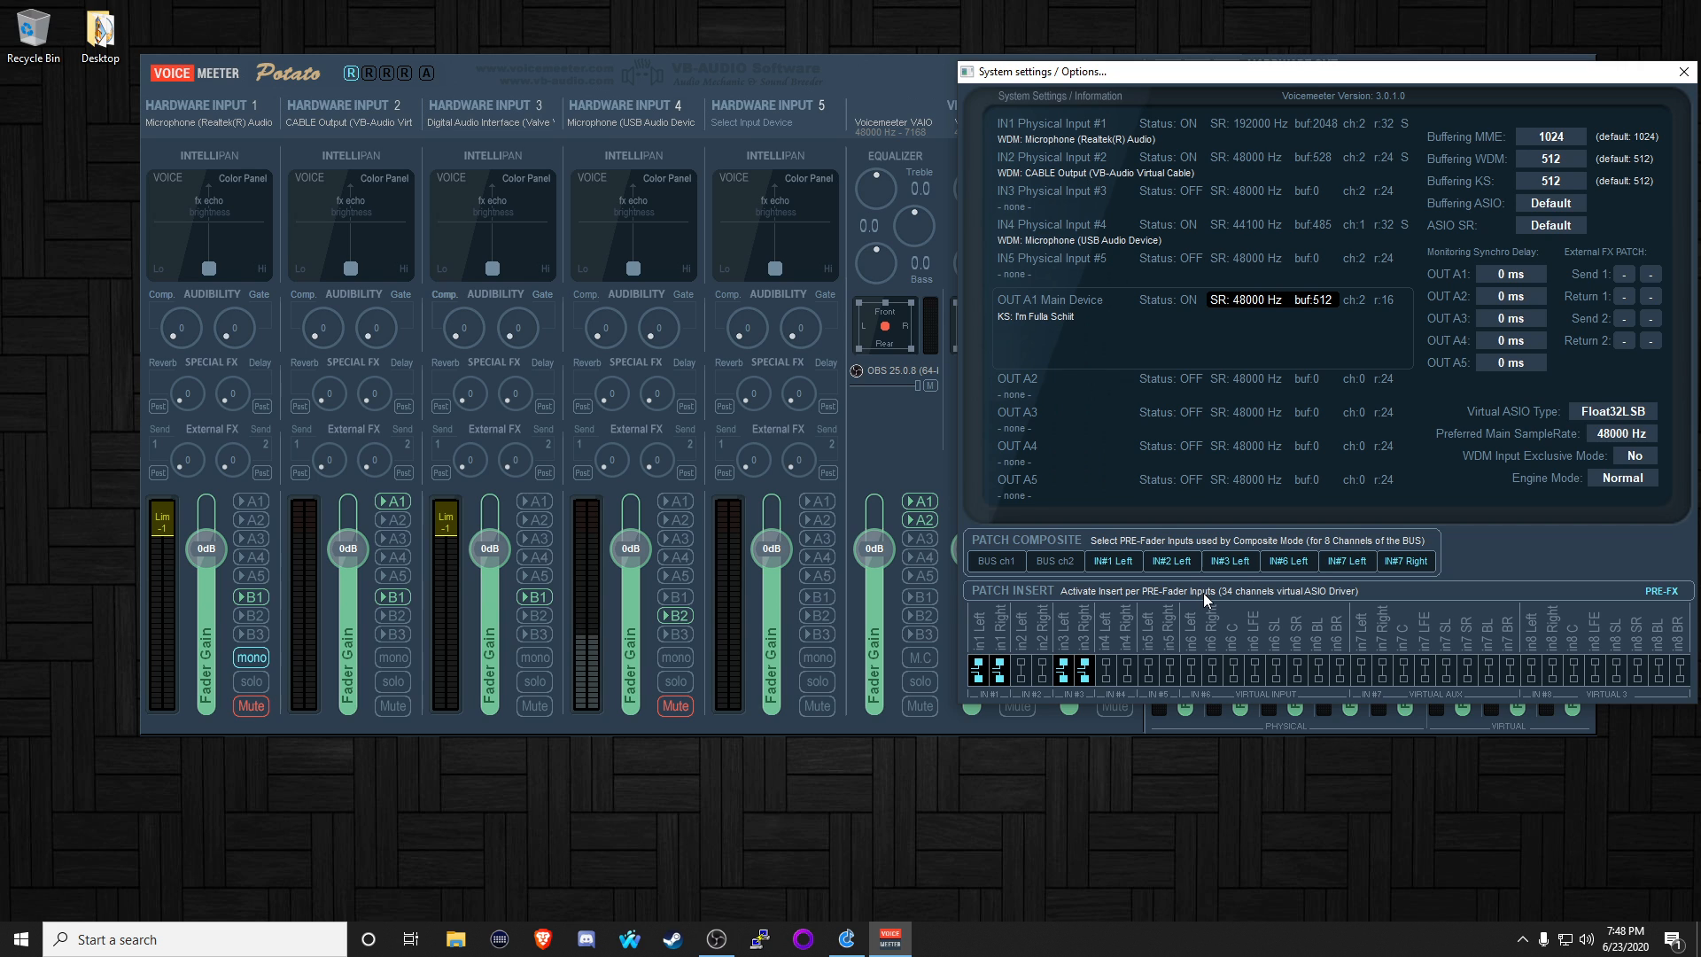
# - Check the Cantabile window, return to Voicemeeter and reopen its system settings
pyautogui.click(846, 938)
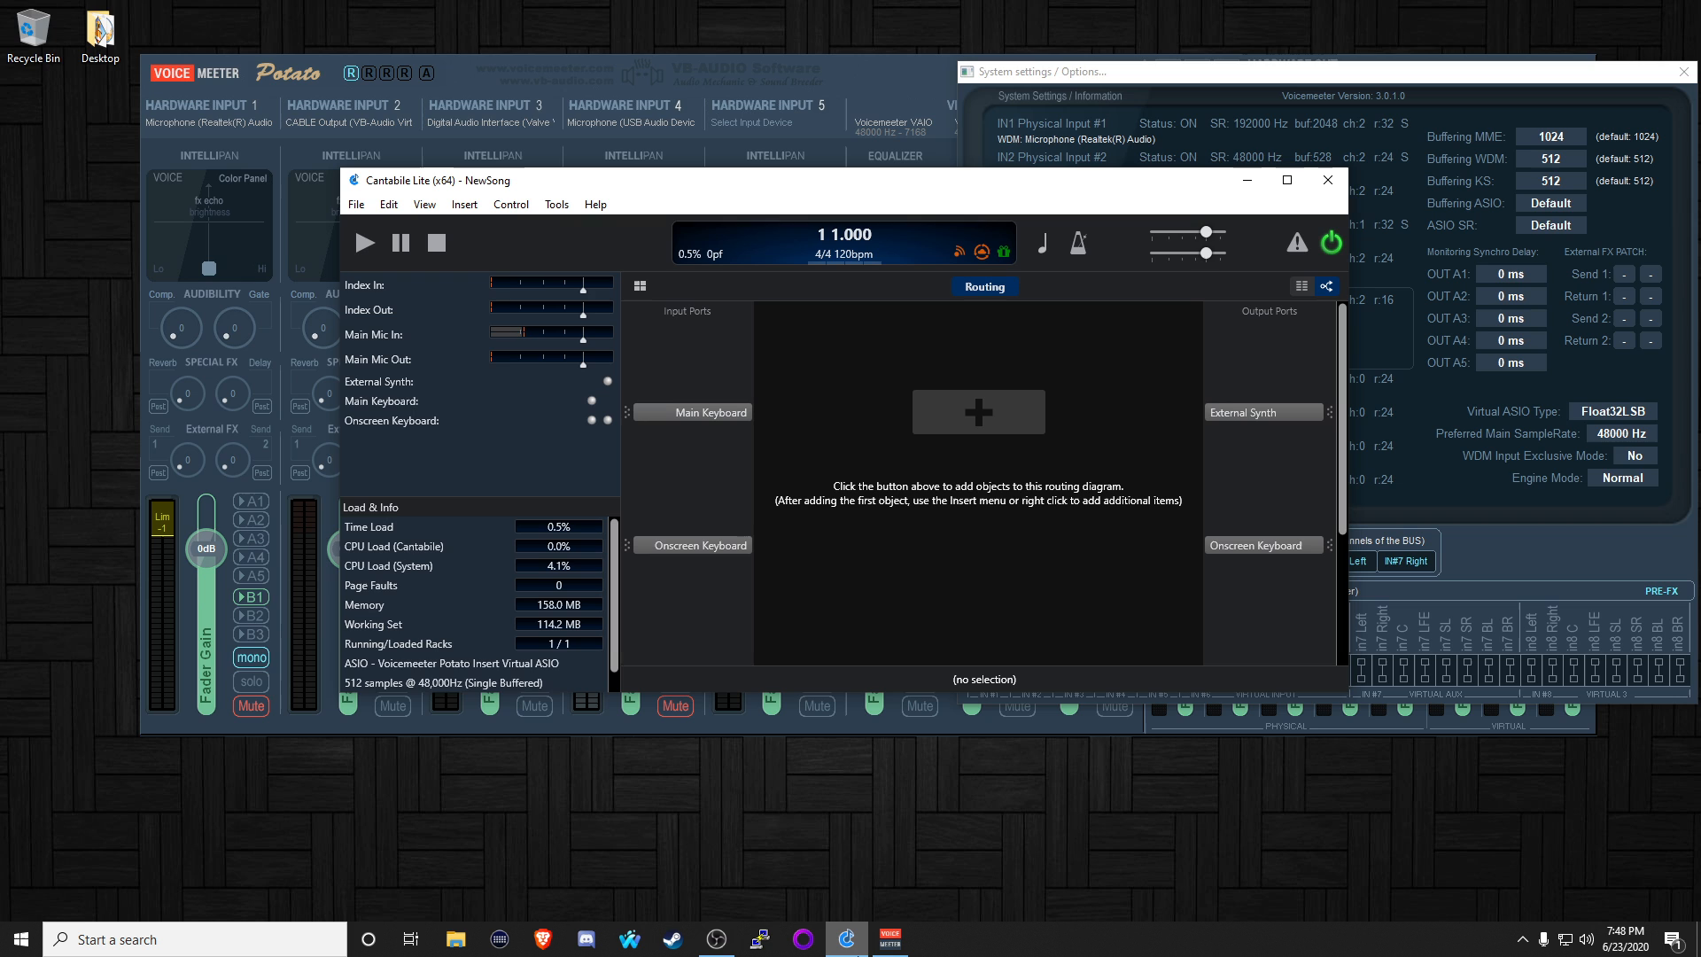
pyautogui.click(1246, 180)
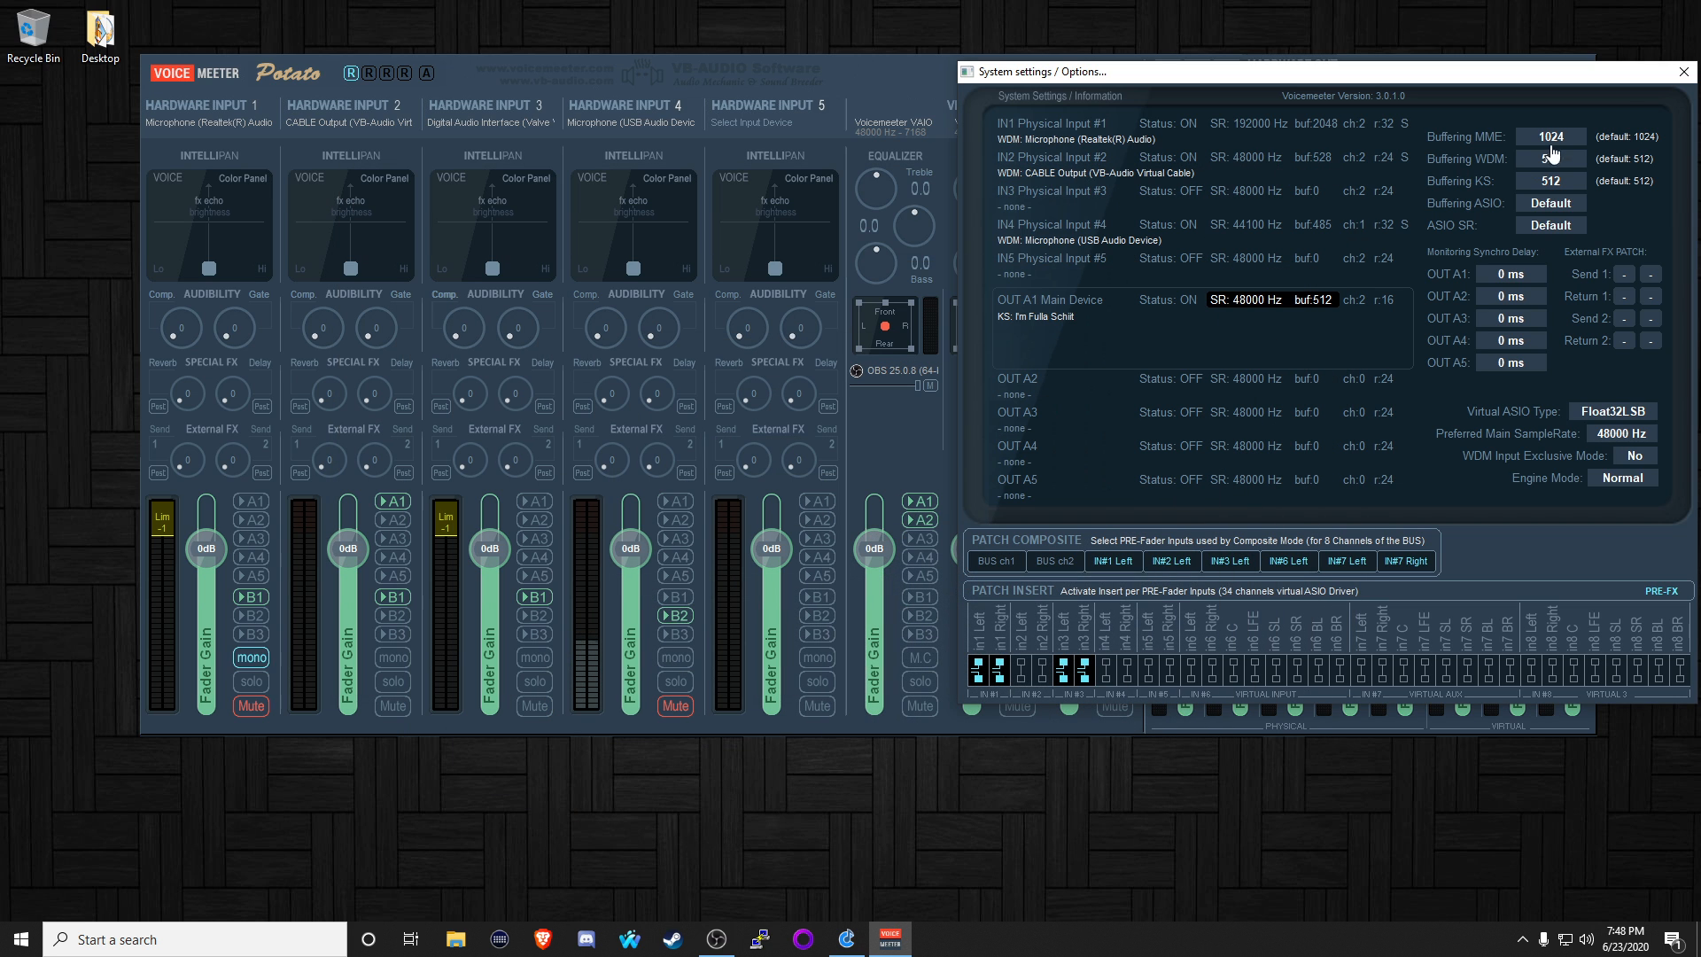
pyautogui.moveTo(1363, 74); pyautogui.dragTo(1140, 78)
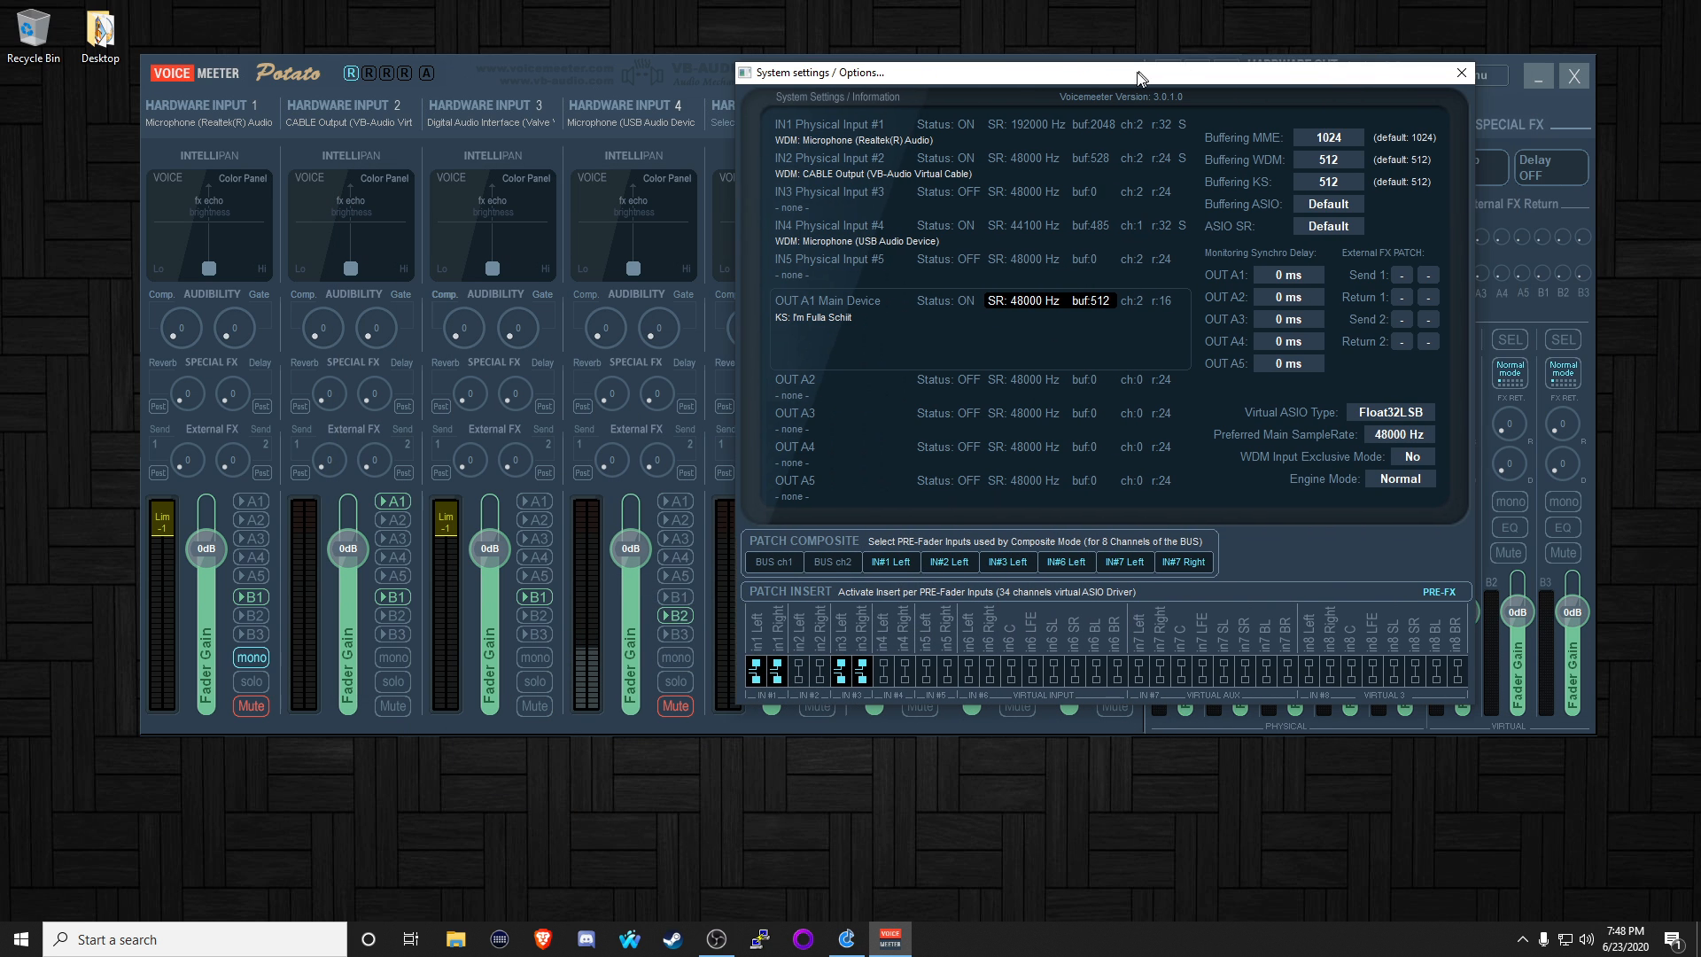
pyautogui.click(1462, 72)
pyautogui.click(1472, 76)
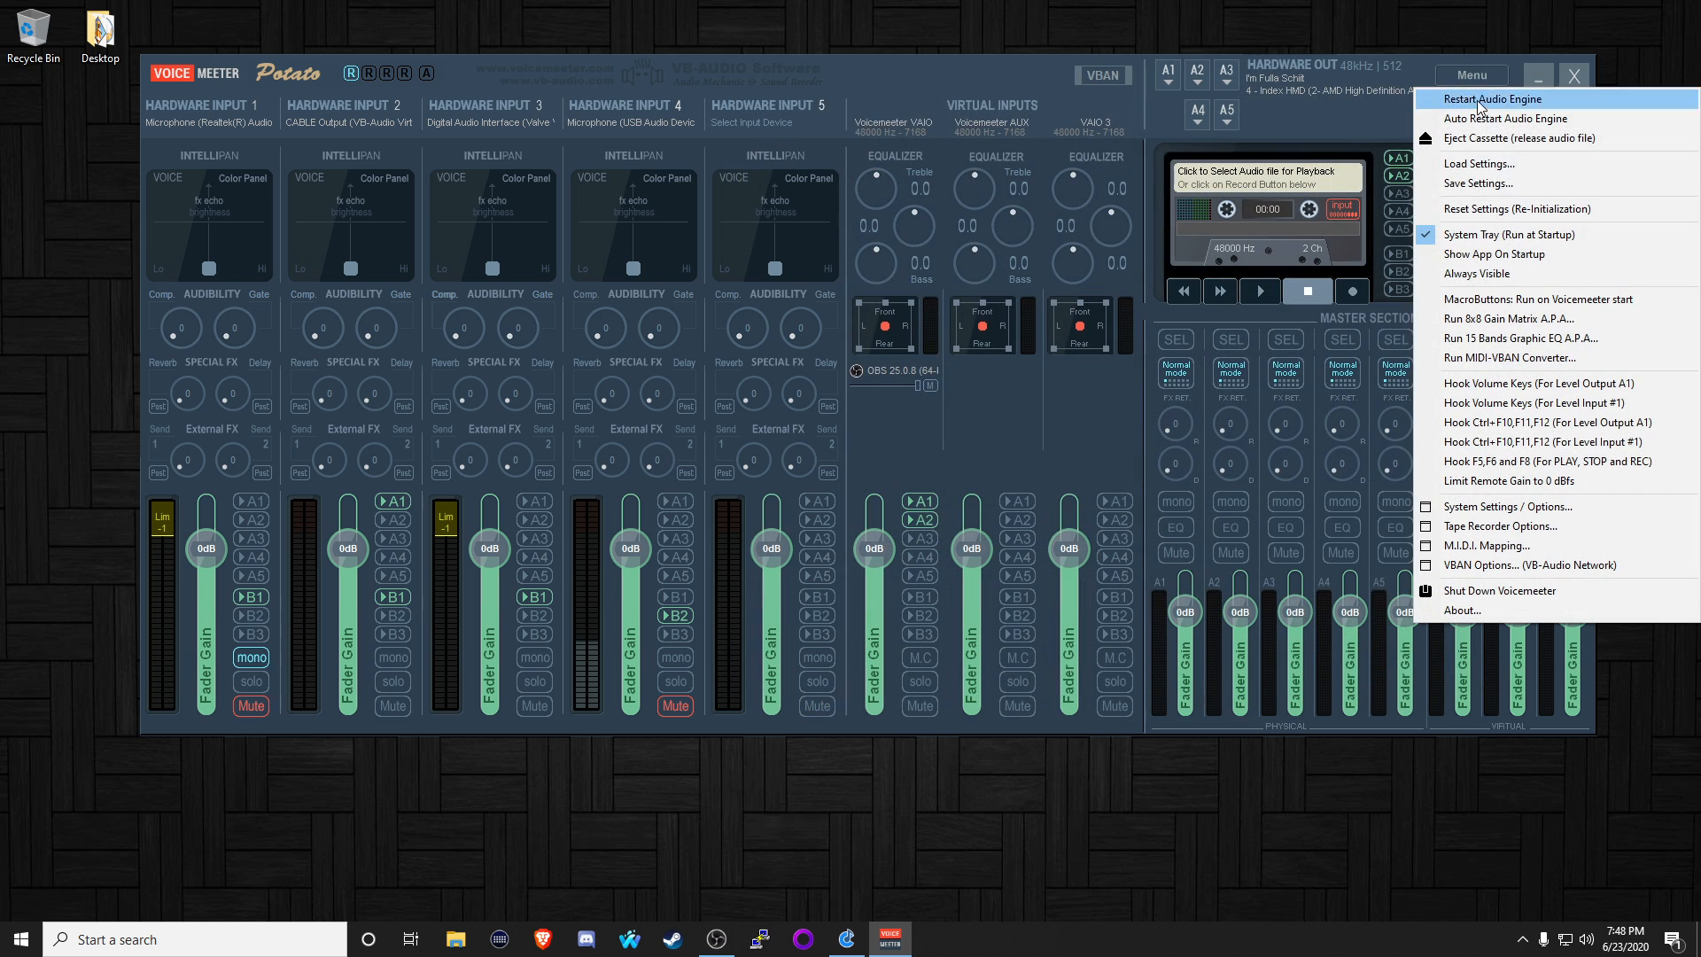
pyautogui.click(1506, 507)
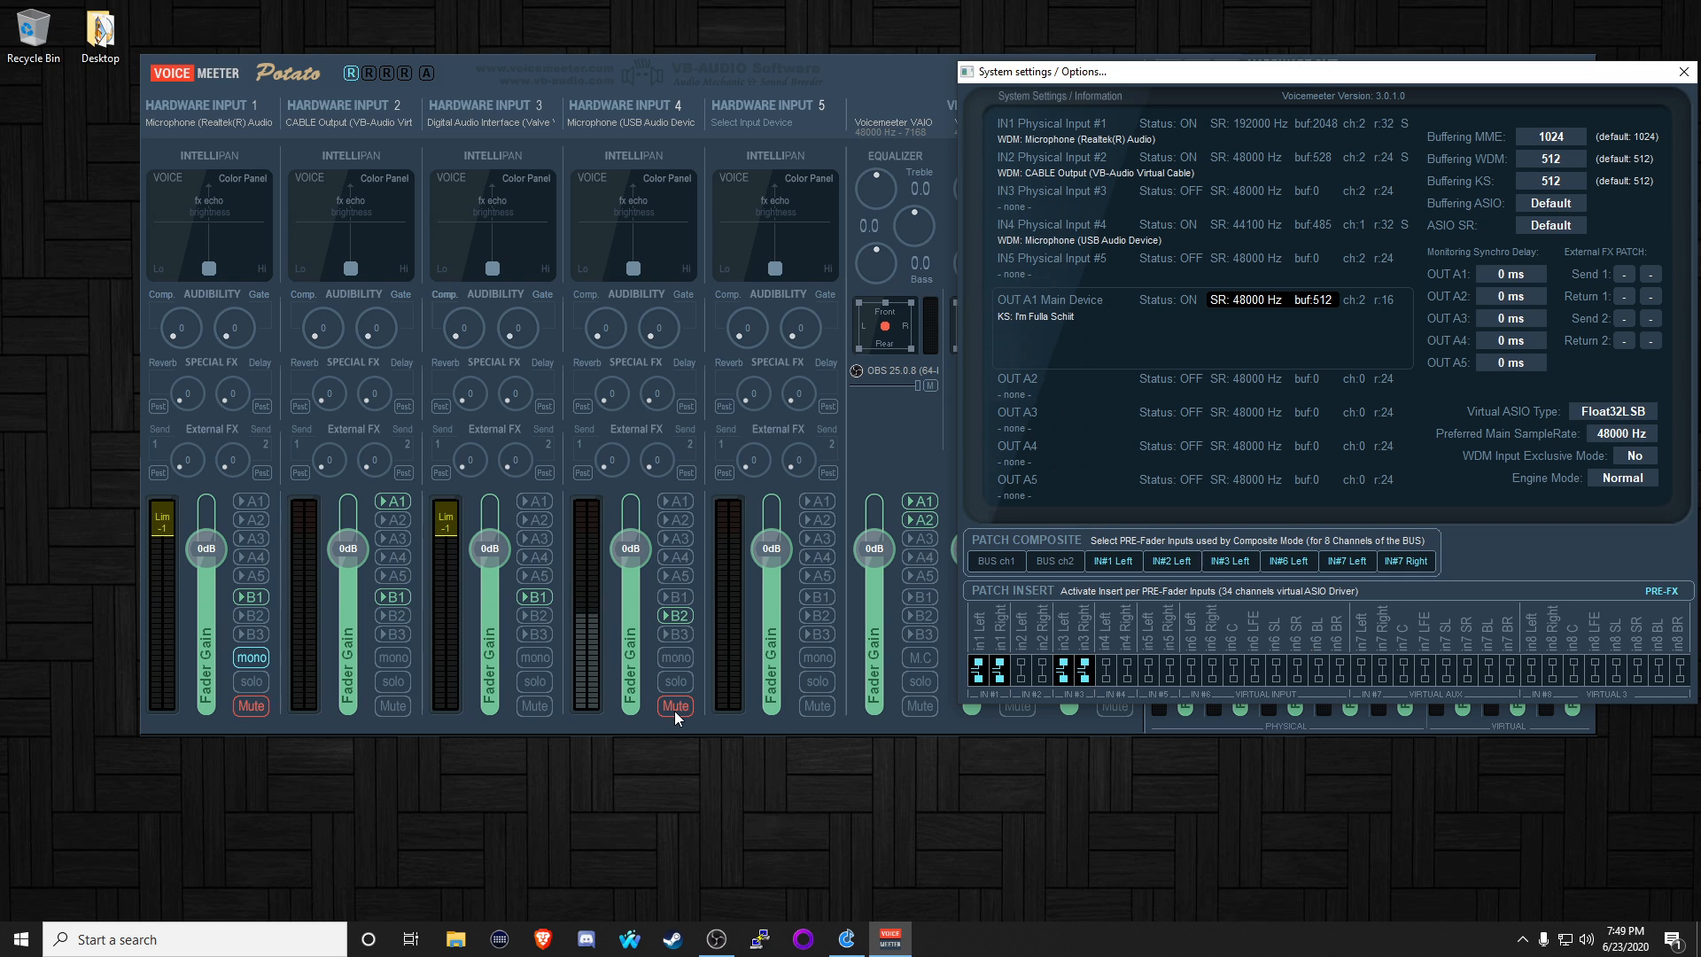
# - Try monitoring Hardware Input 4 by routing it to A1 and unmuting it, and restore both settings
pyautogui.click(682, 505)
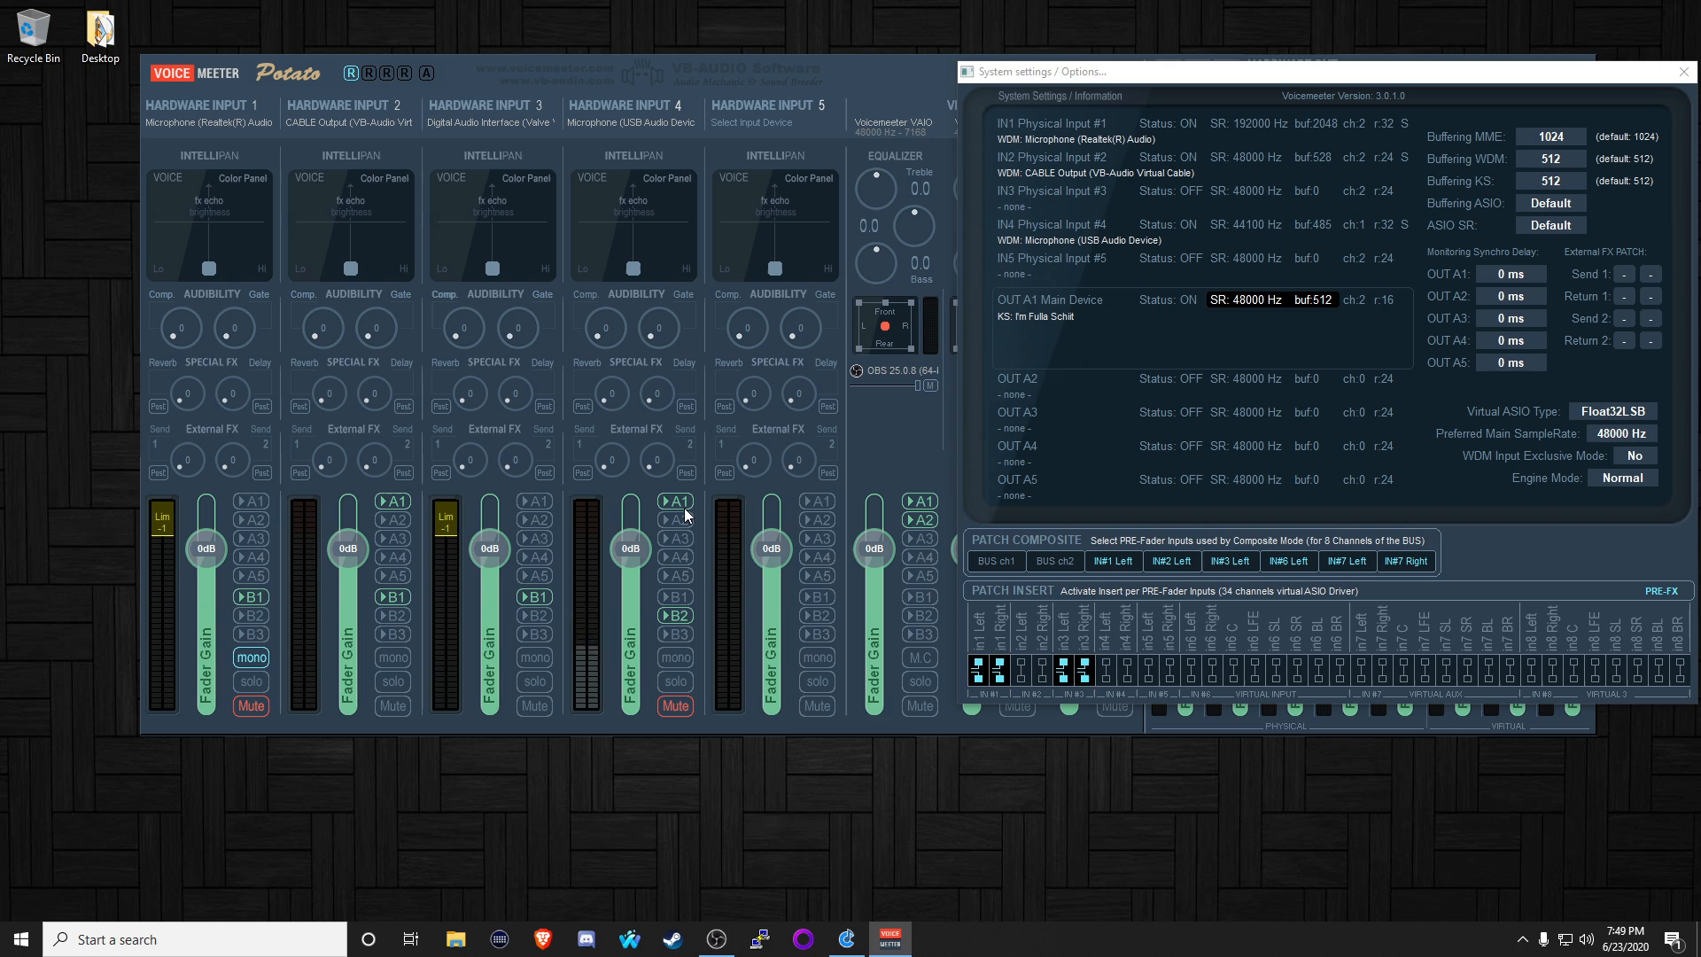
pyautogui.click(677, 706)
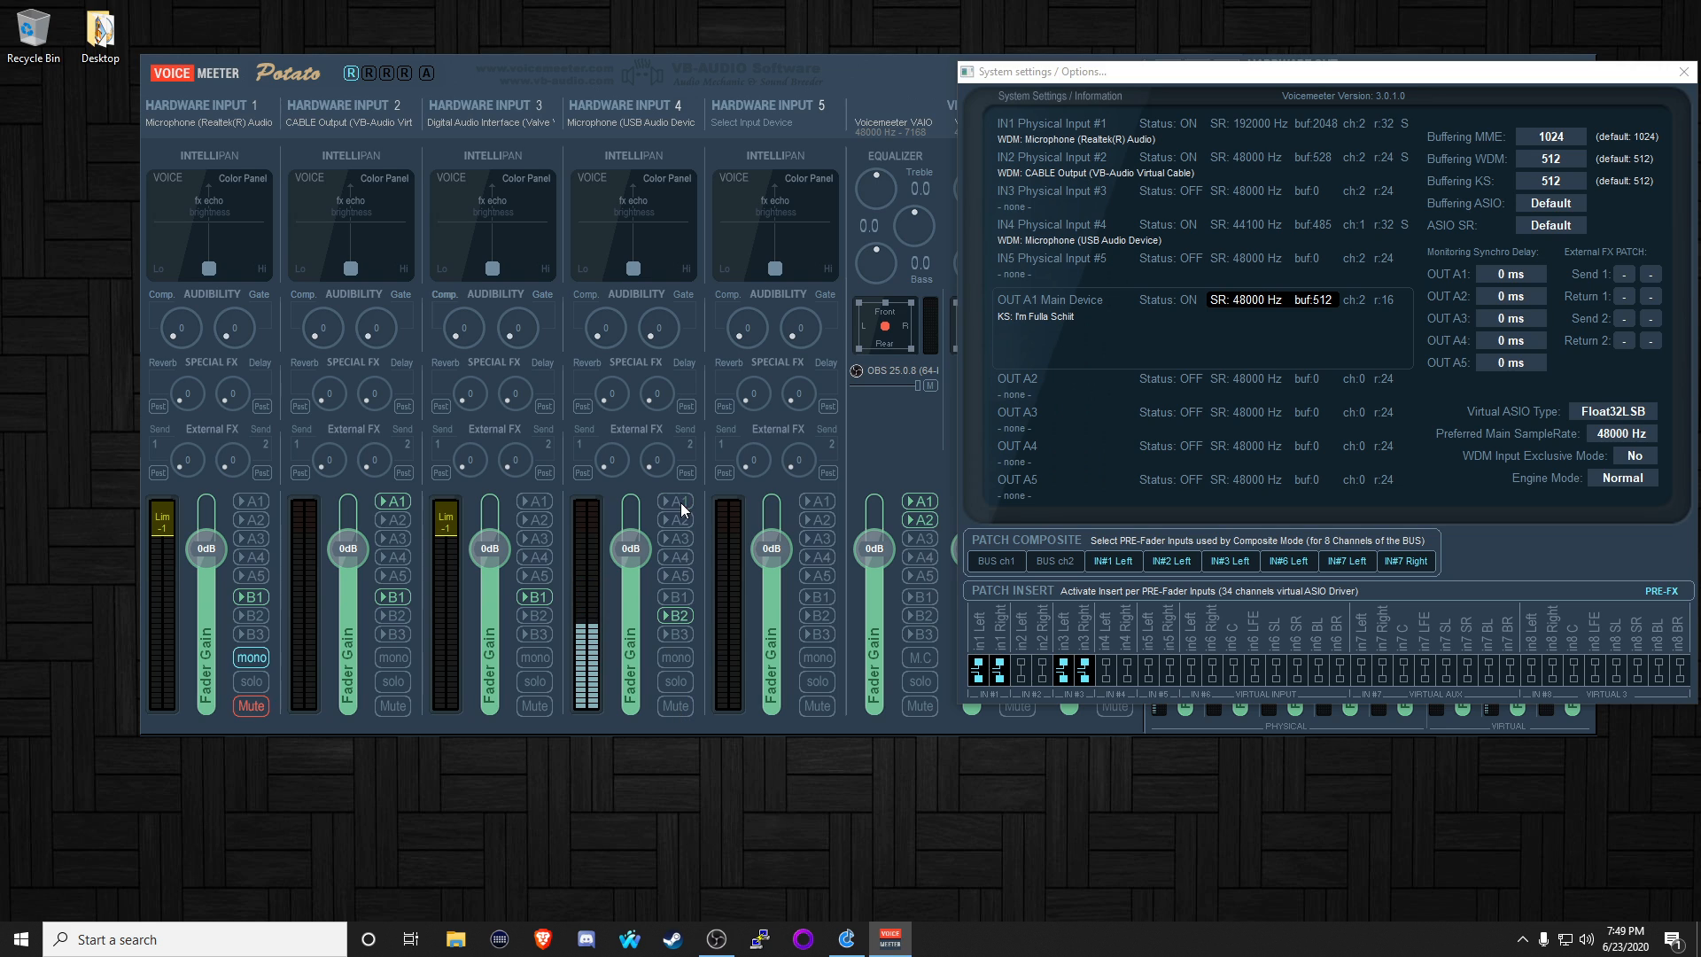
pyautogui.click(684, 706)
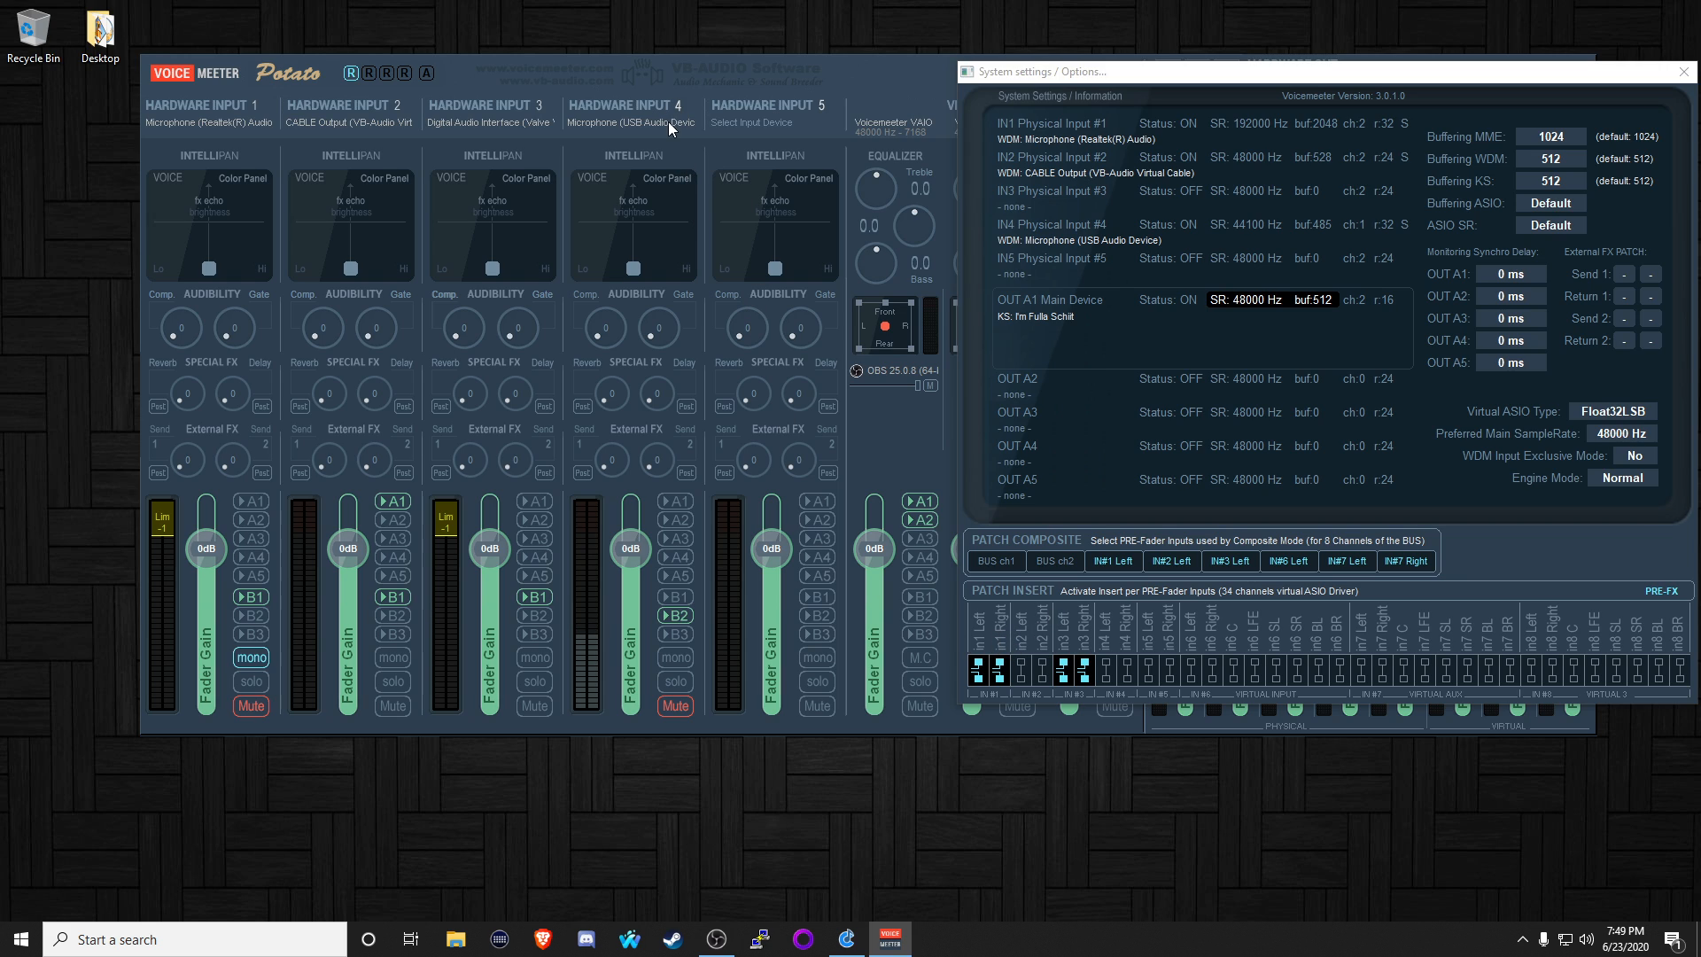
# - Activate the patch inserts for in4 Left and in4 Right, and close the system settings
pyautogui.click(1107, 672)
pyautogui.click(1127, 673)
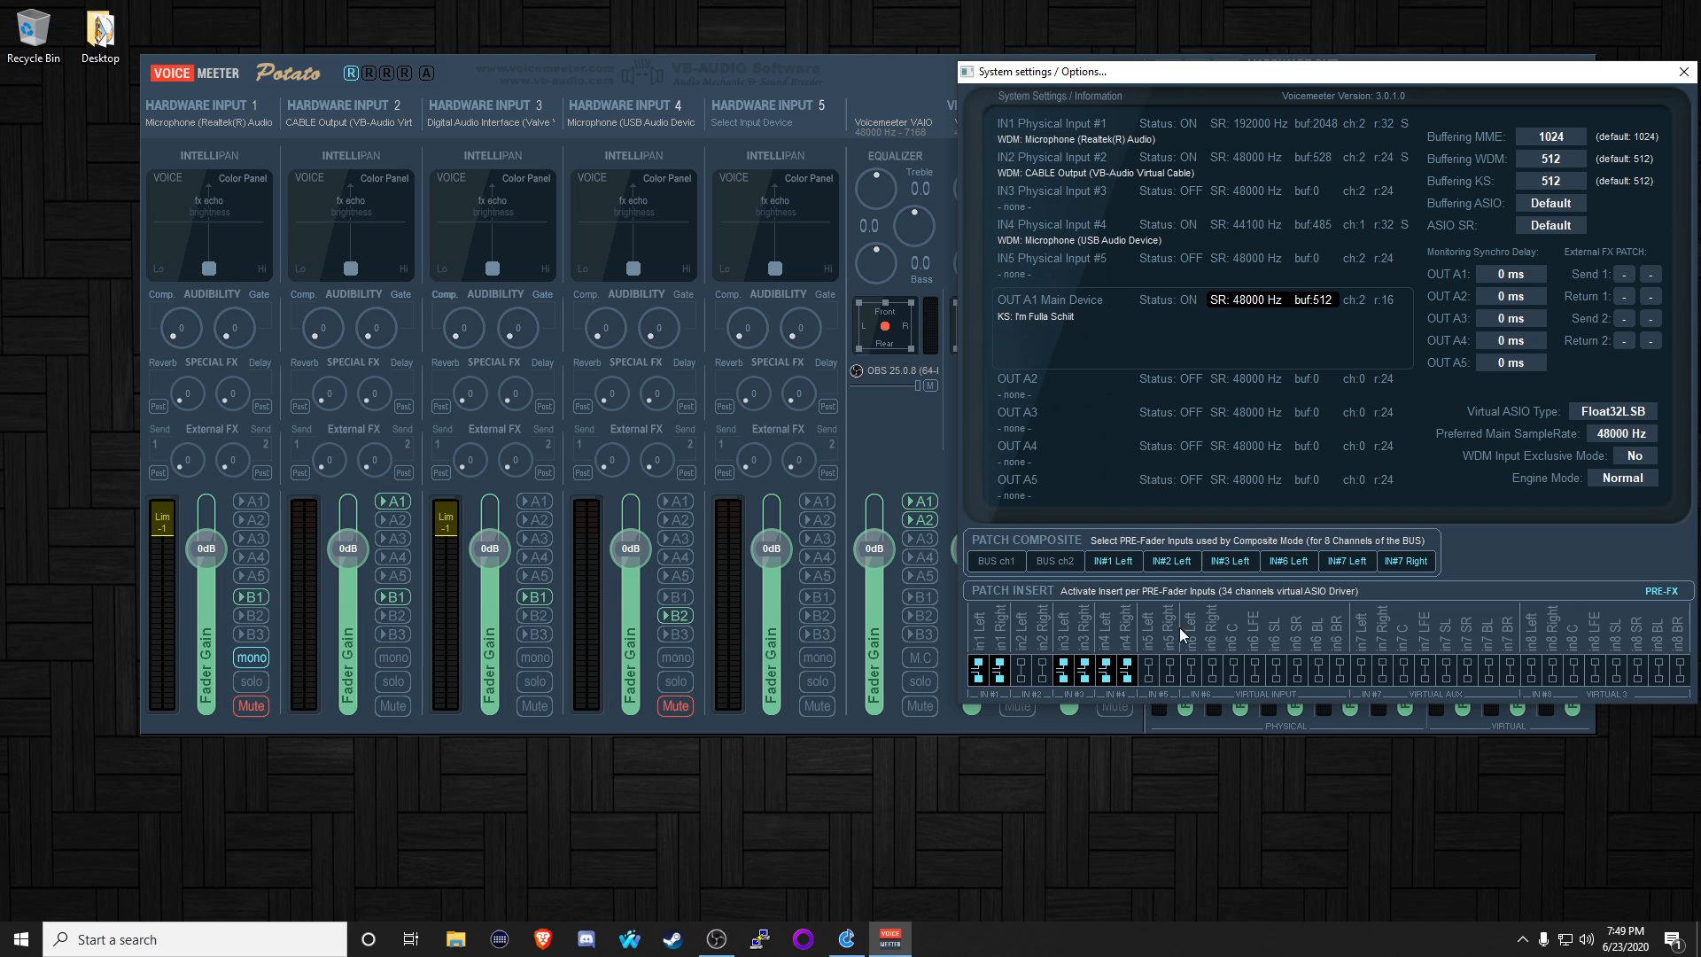
pyautogui.click(1682, 72)
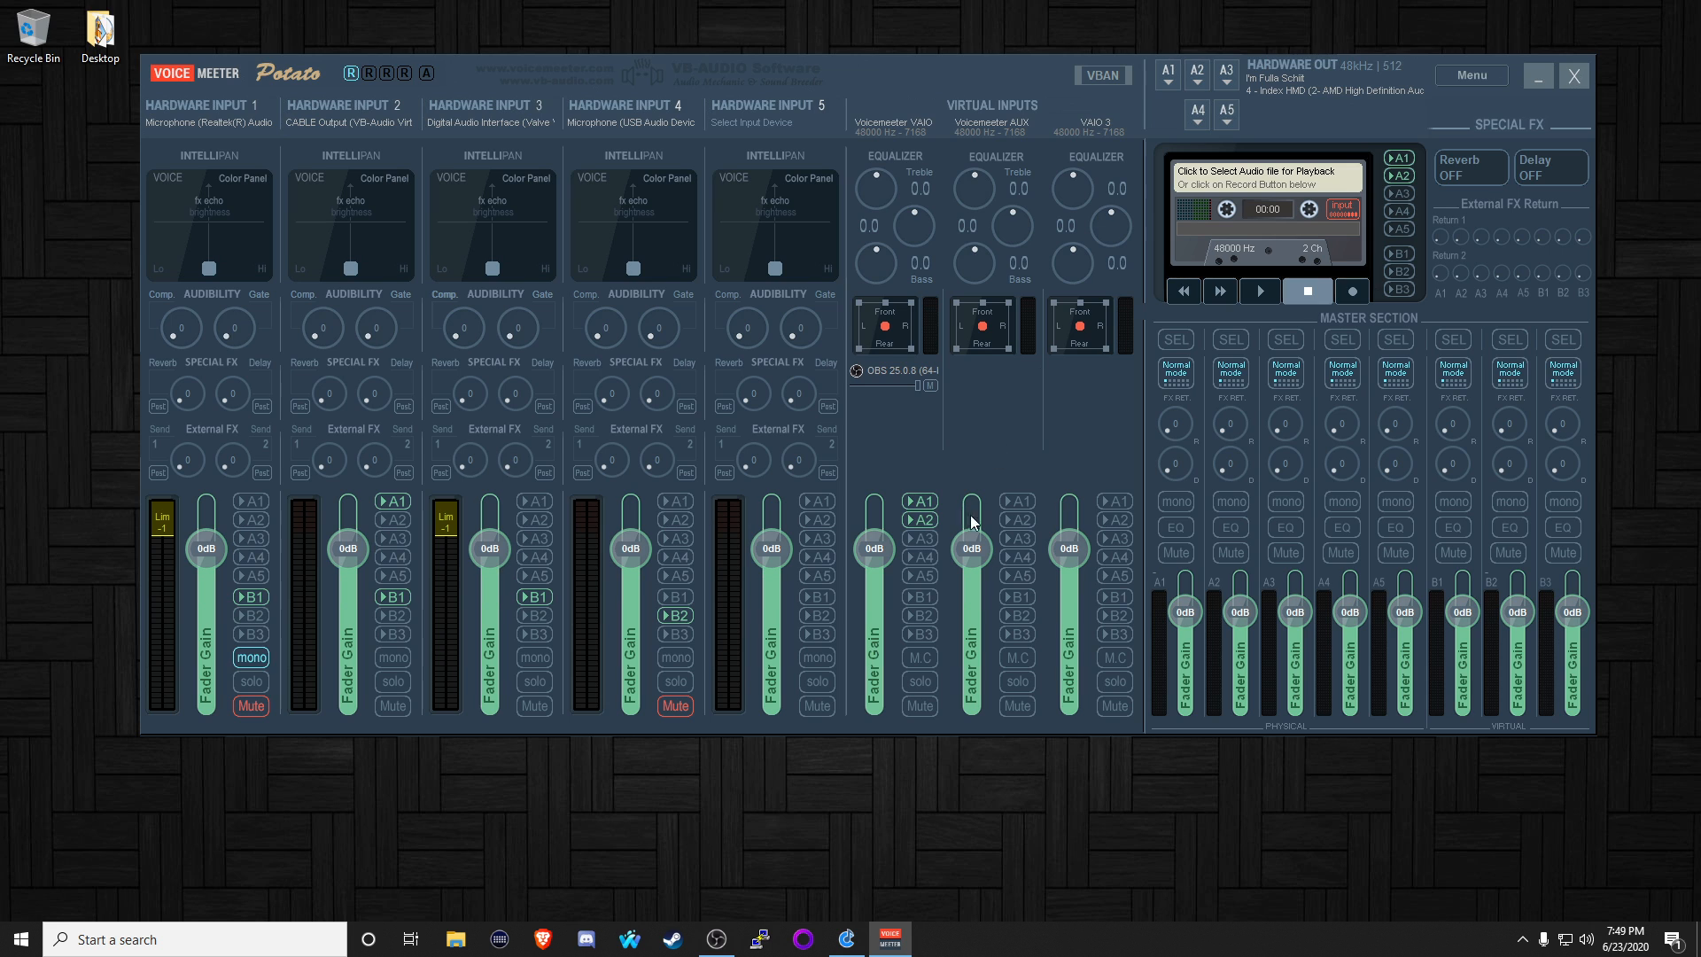
# - Switch to Cantabile, show its routing as a table, and open the program options
pyautogui.click(846, 939)
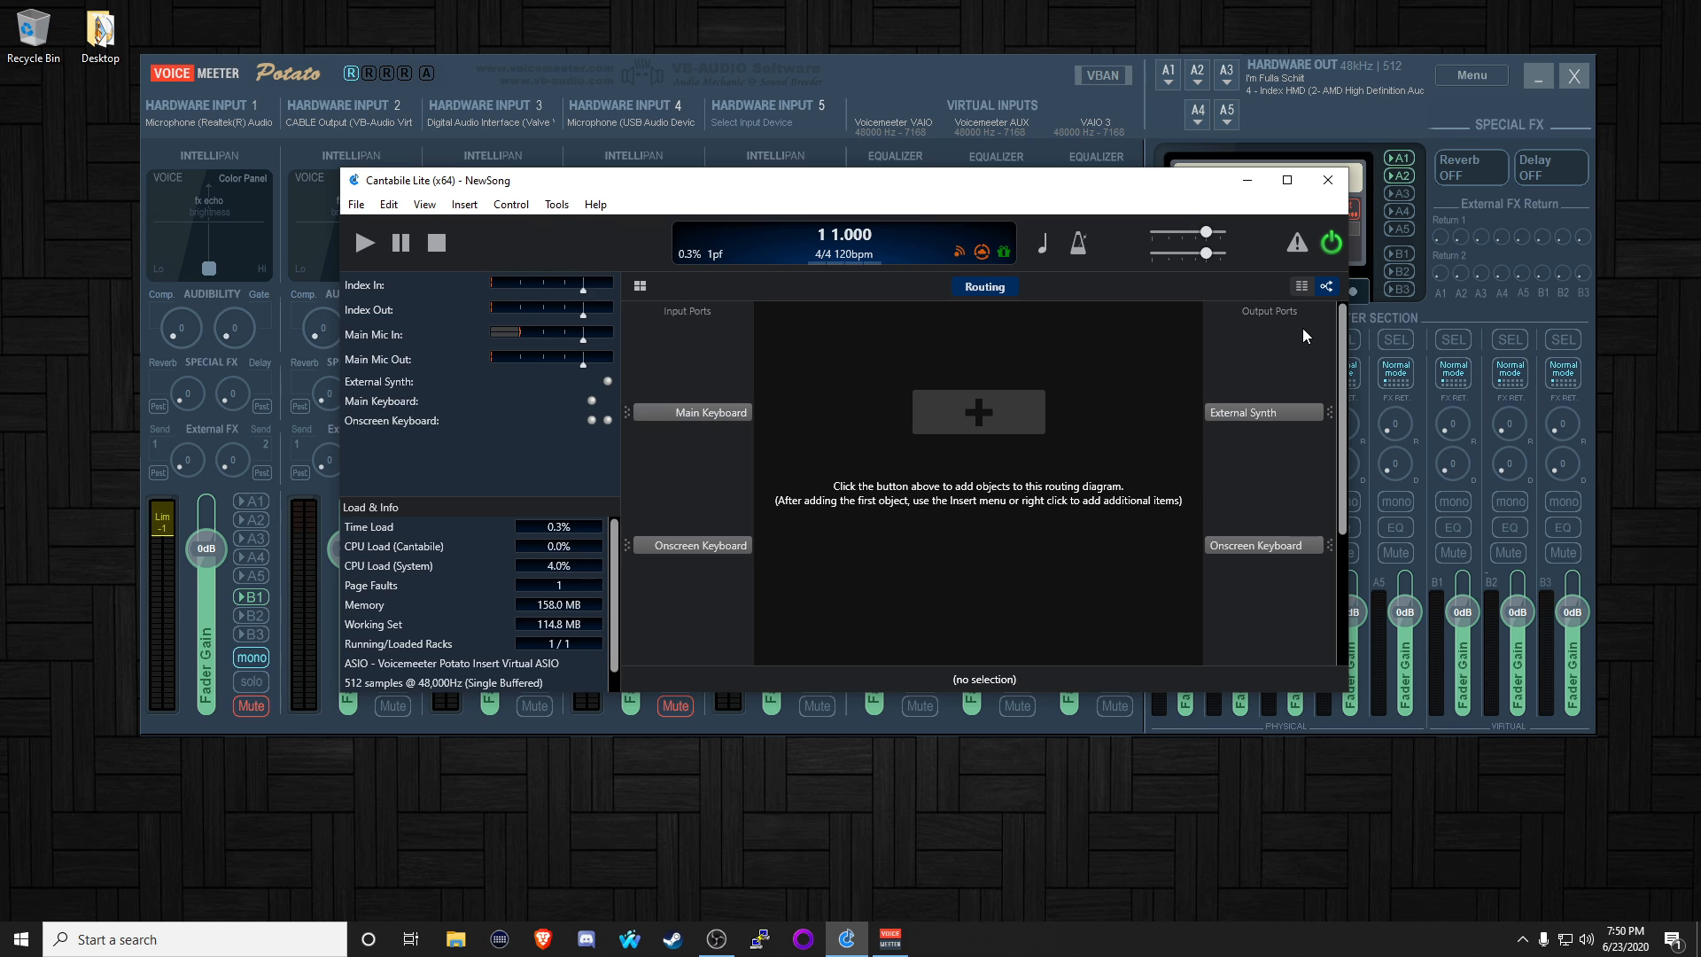
pyautogui.click(1301, 287)
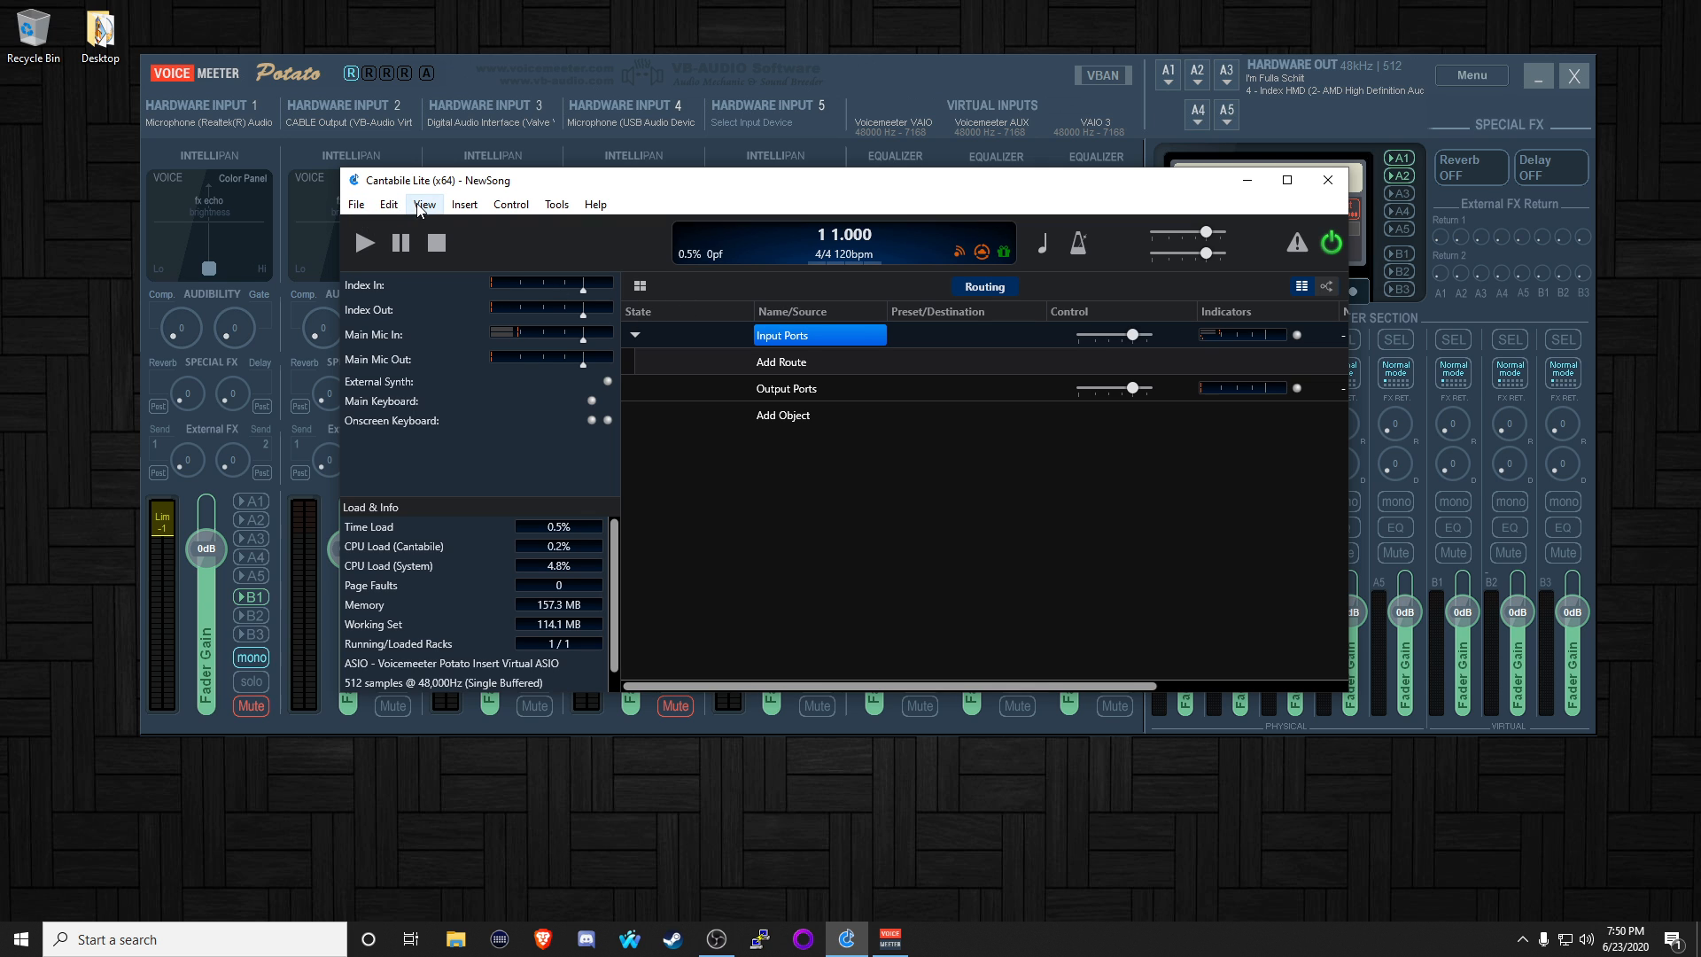
pyautogui.click(557, 203)
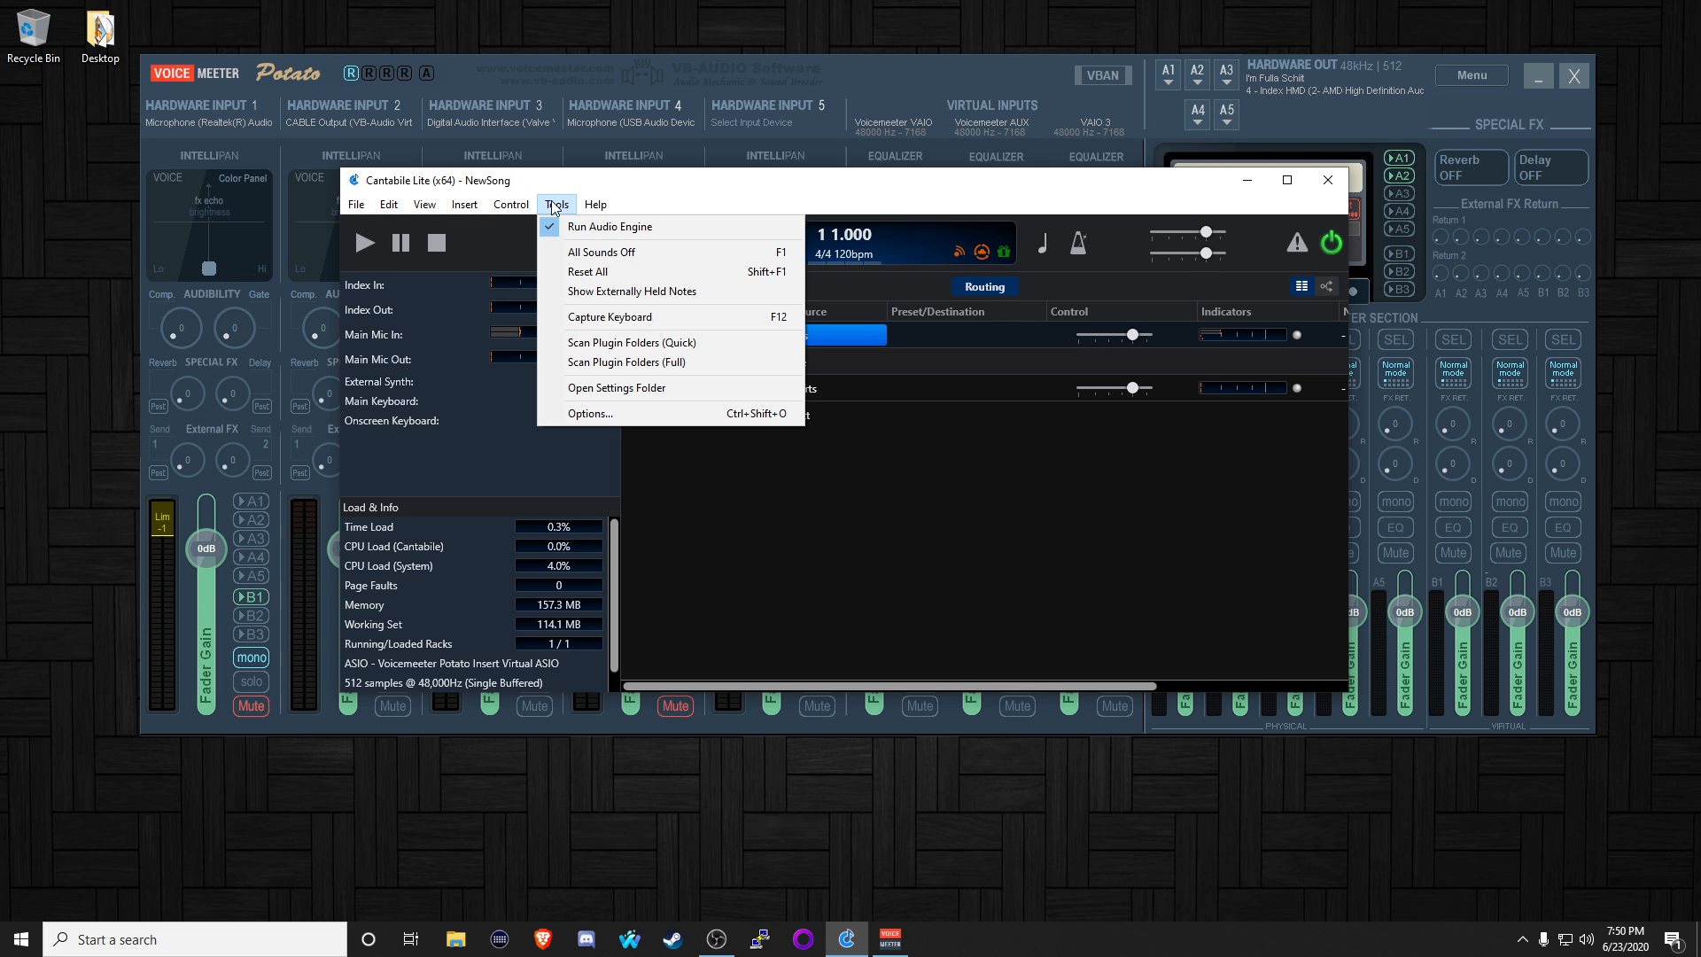
pyautogui.click(611, 413)
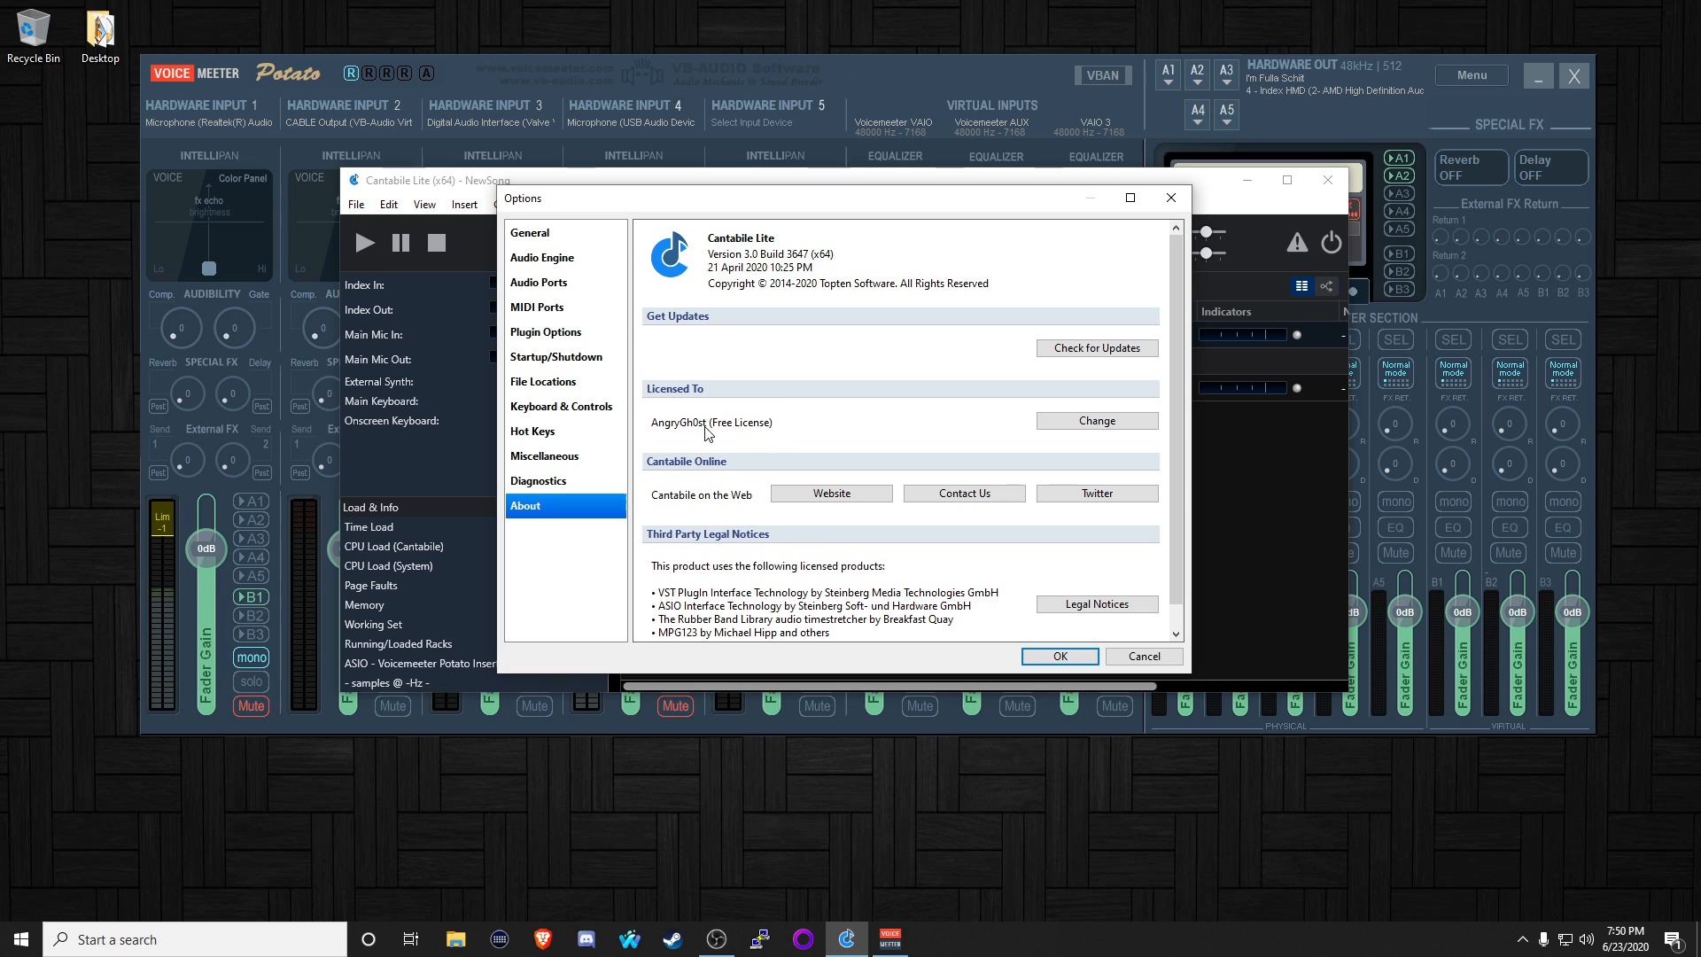
# - Choose a sample rate of 96,000Hz in the Audio Engine options
pyautogui.click(544, 258)
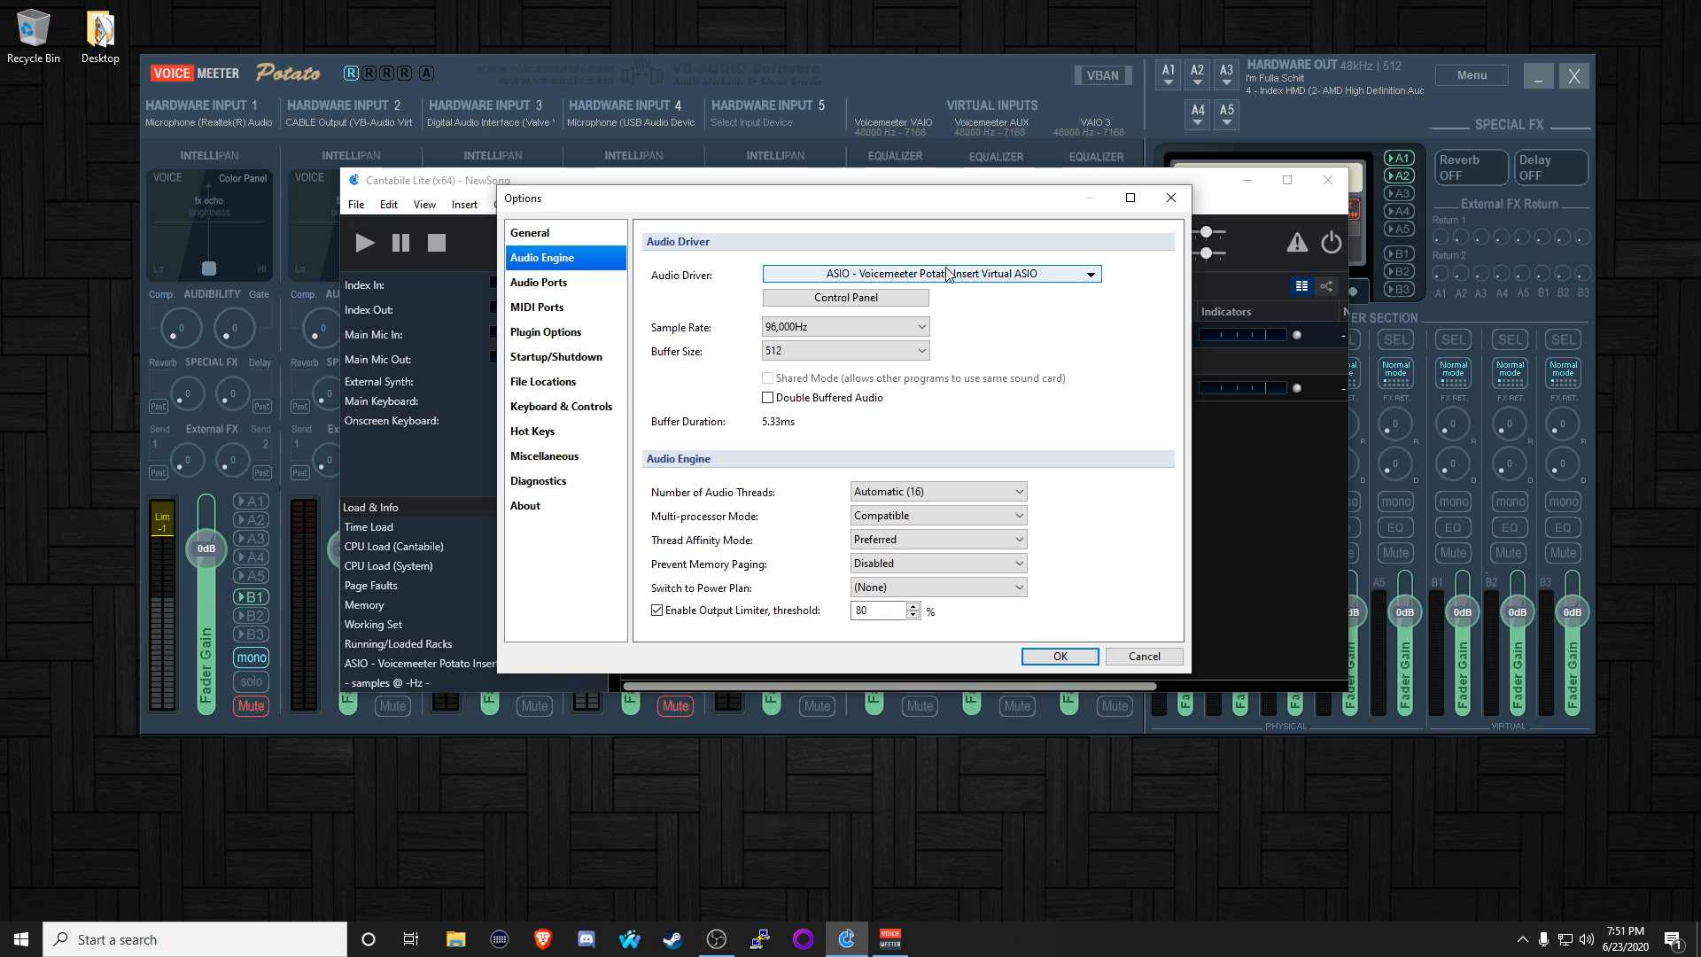
pyautogui.click(844, 326)
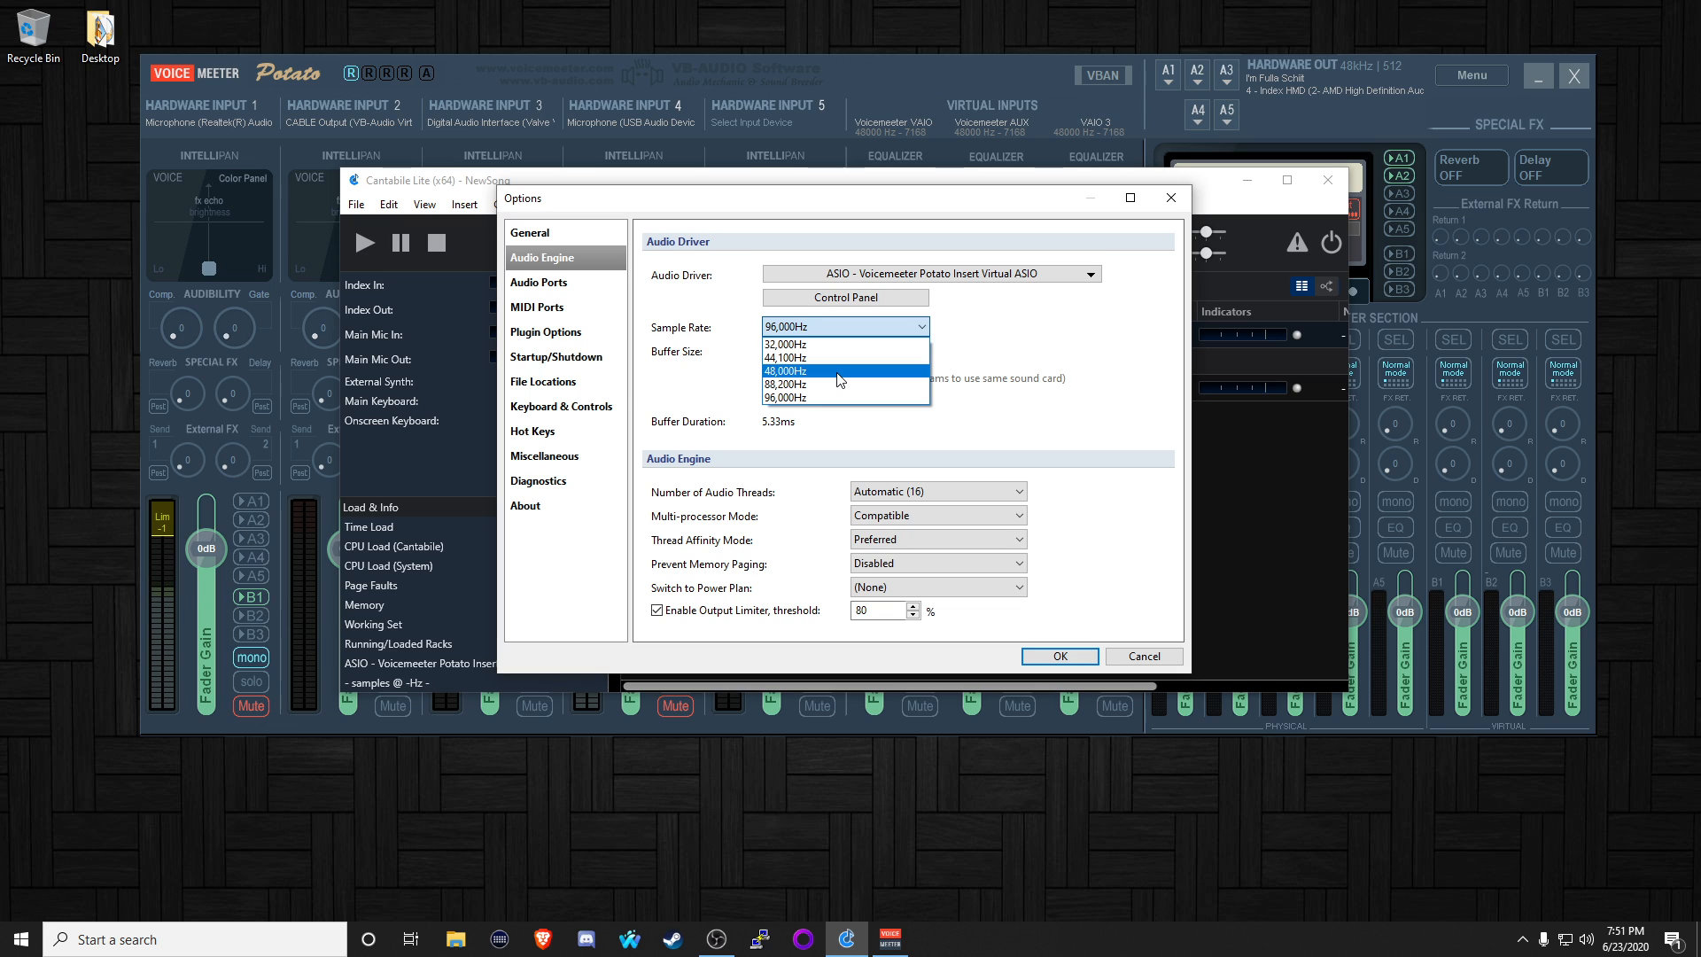
pyautogui.click(805, 395)
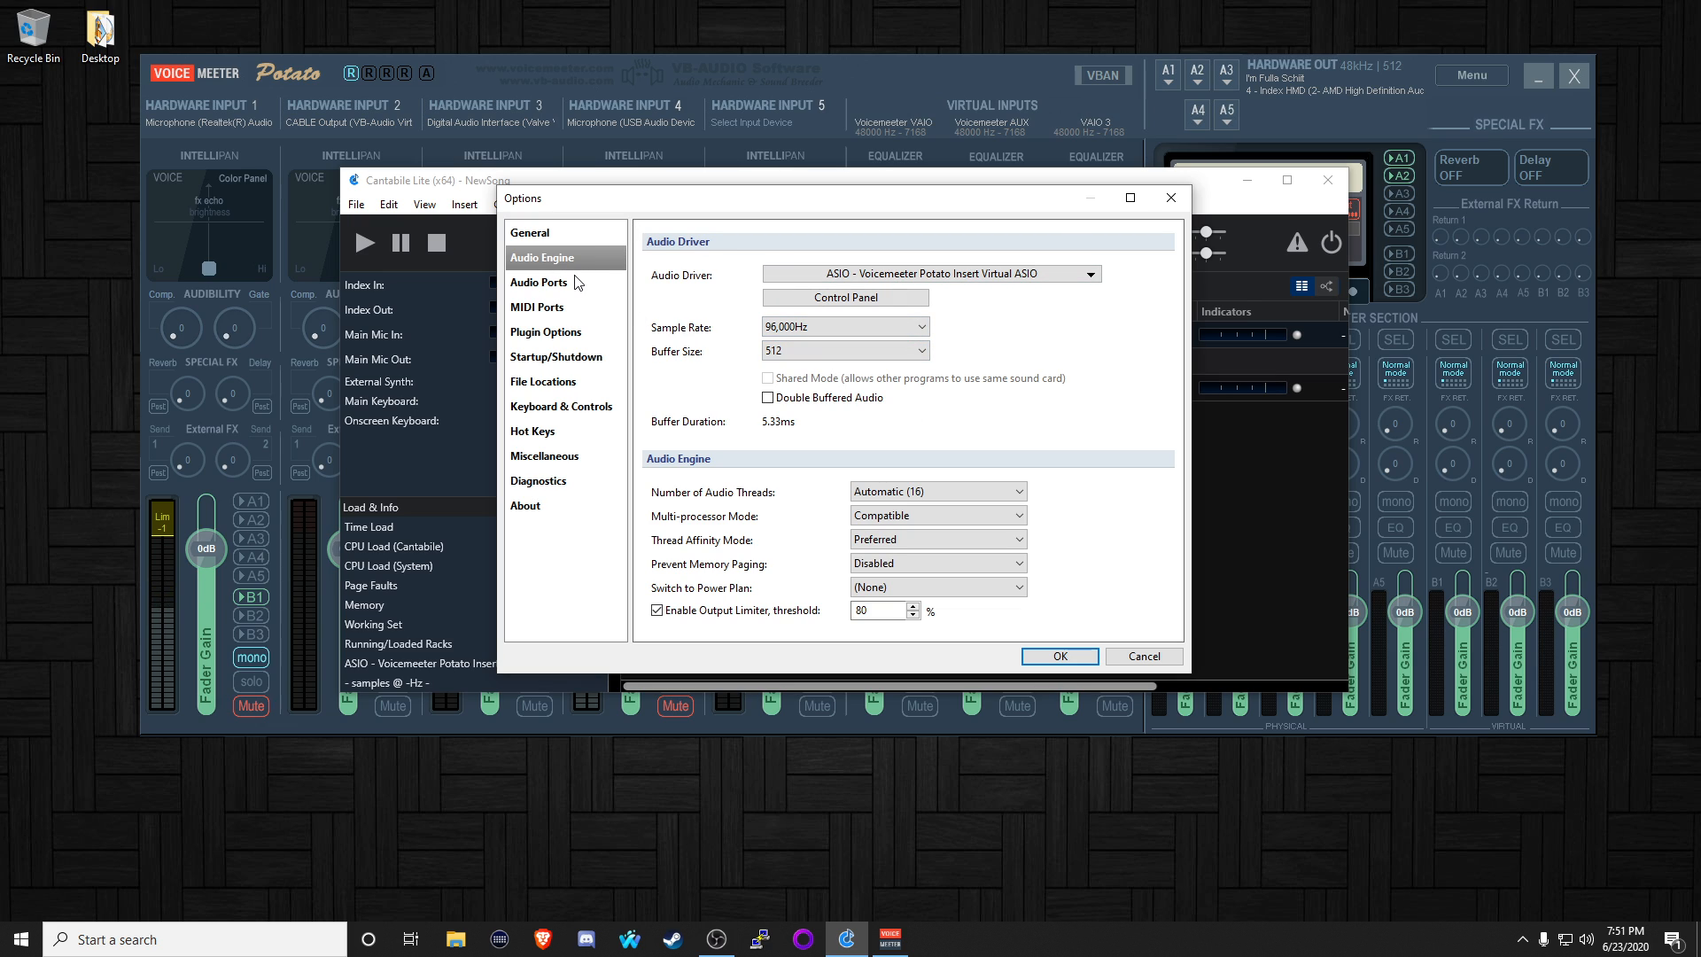
# - Examine the VST plugin folder and the presets and banks folder path in the plugin options
pyautogui.click(563, 337)
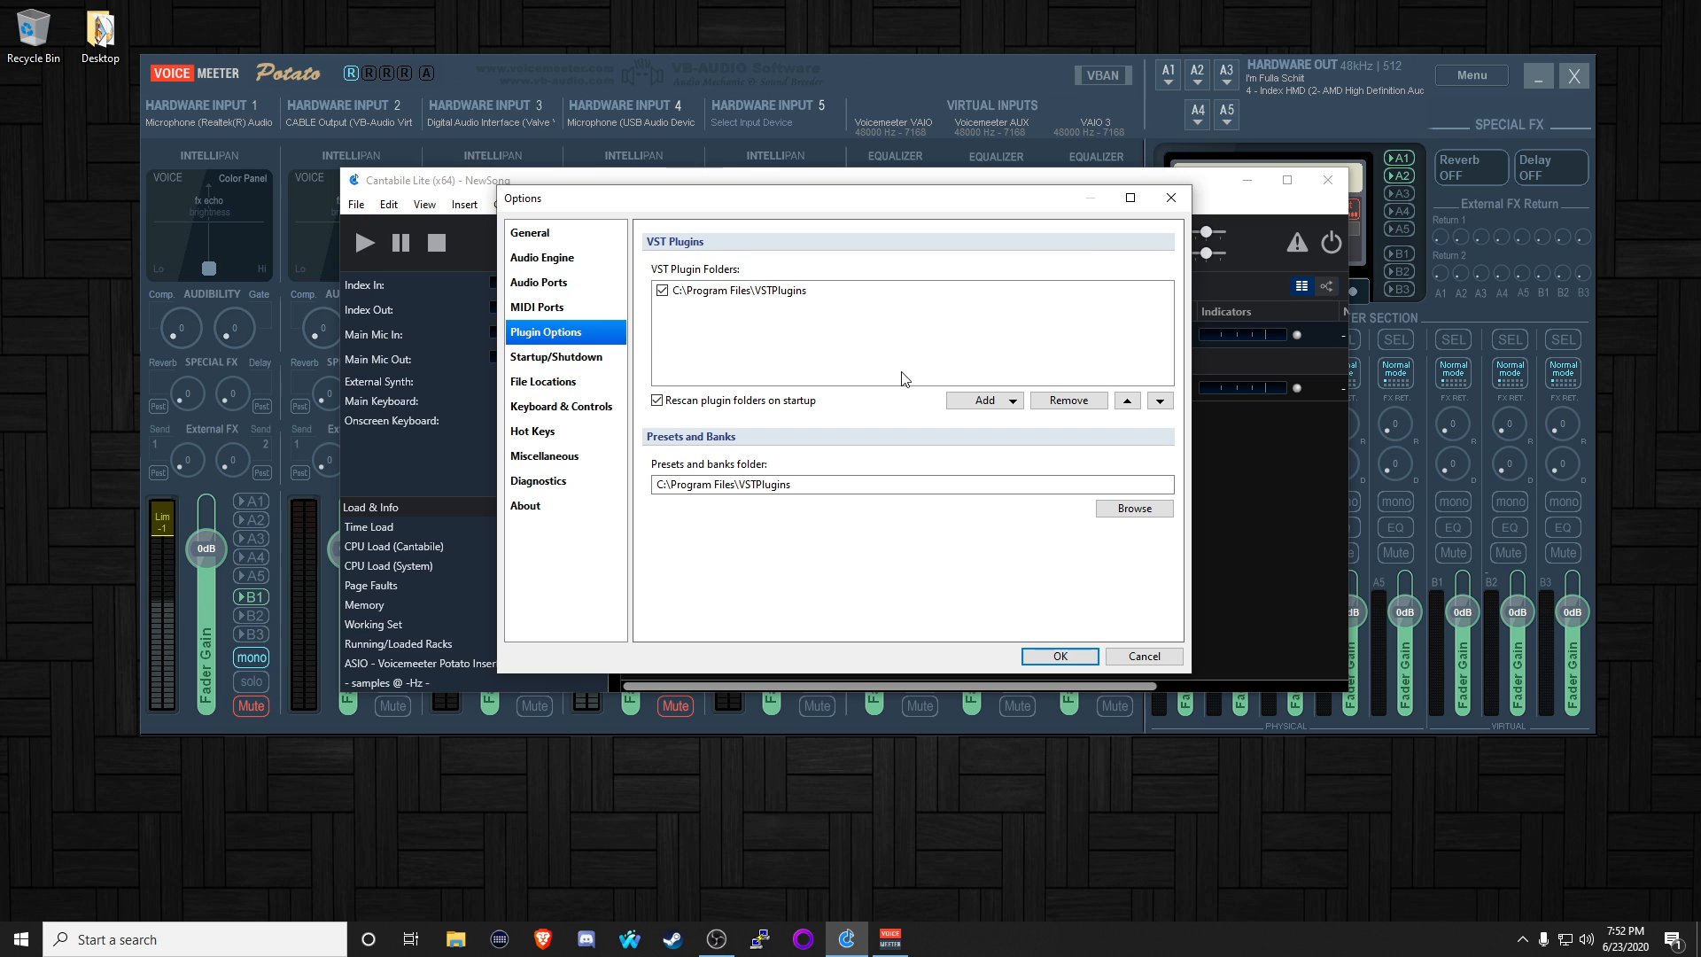
pyautogui.click(805, 488)
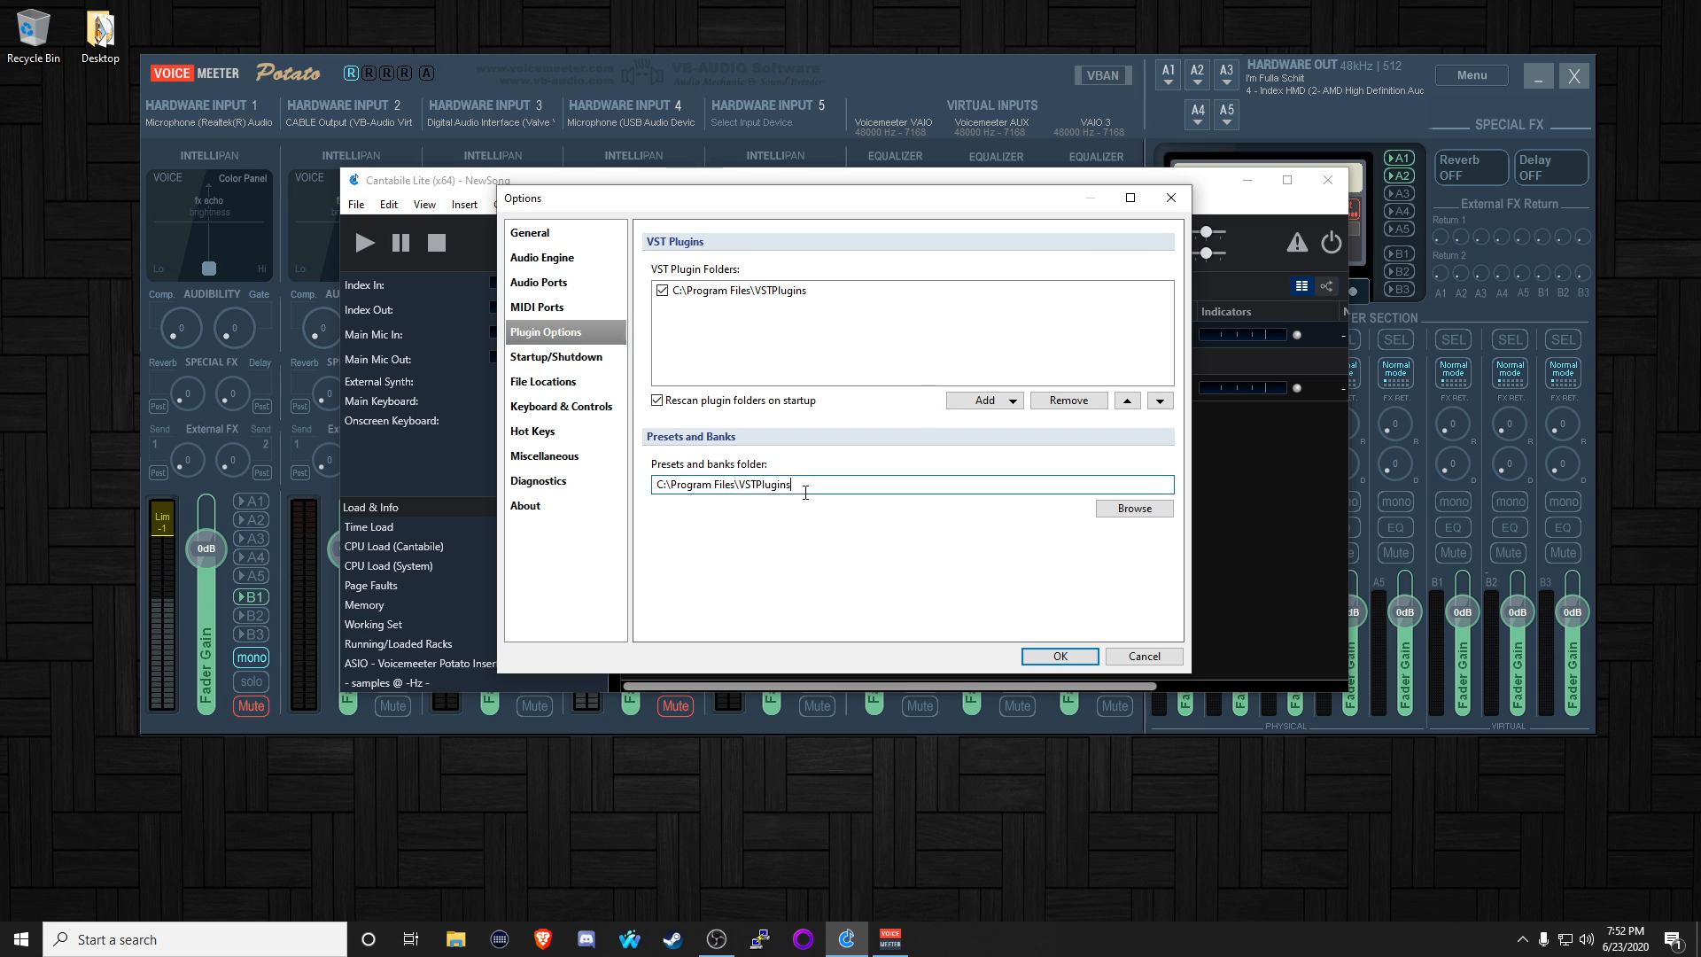
pyautogui.doubleClick(805, 493)
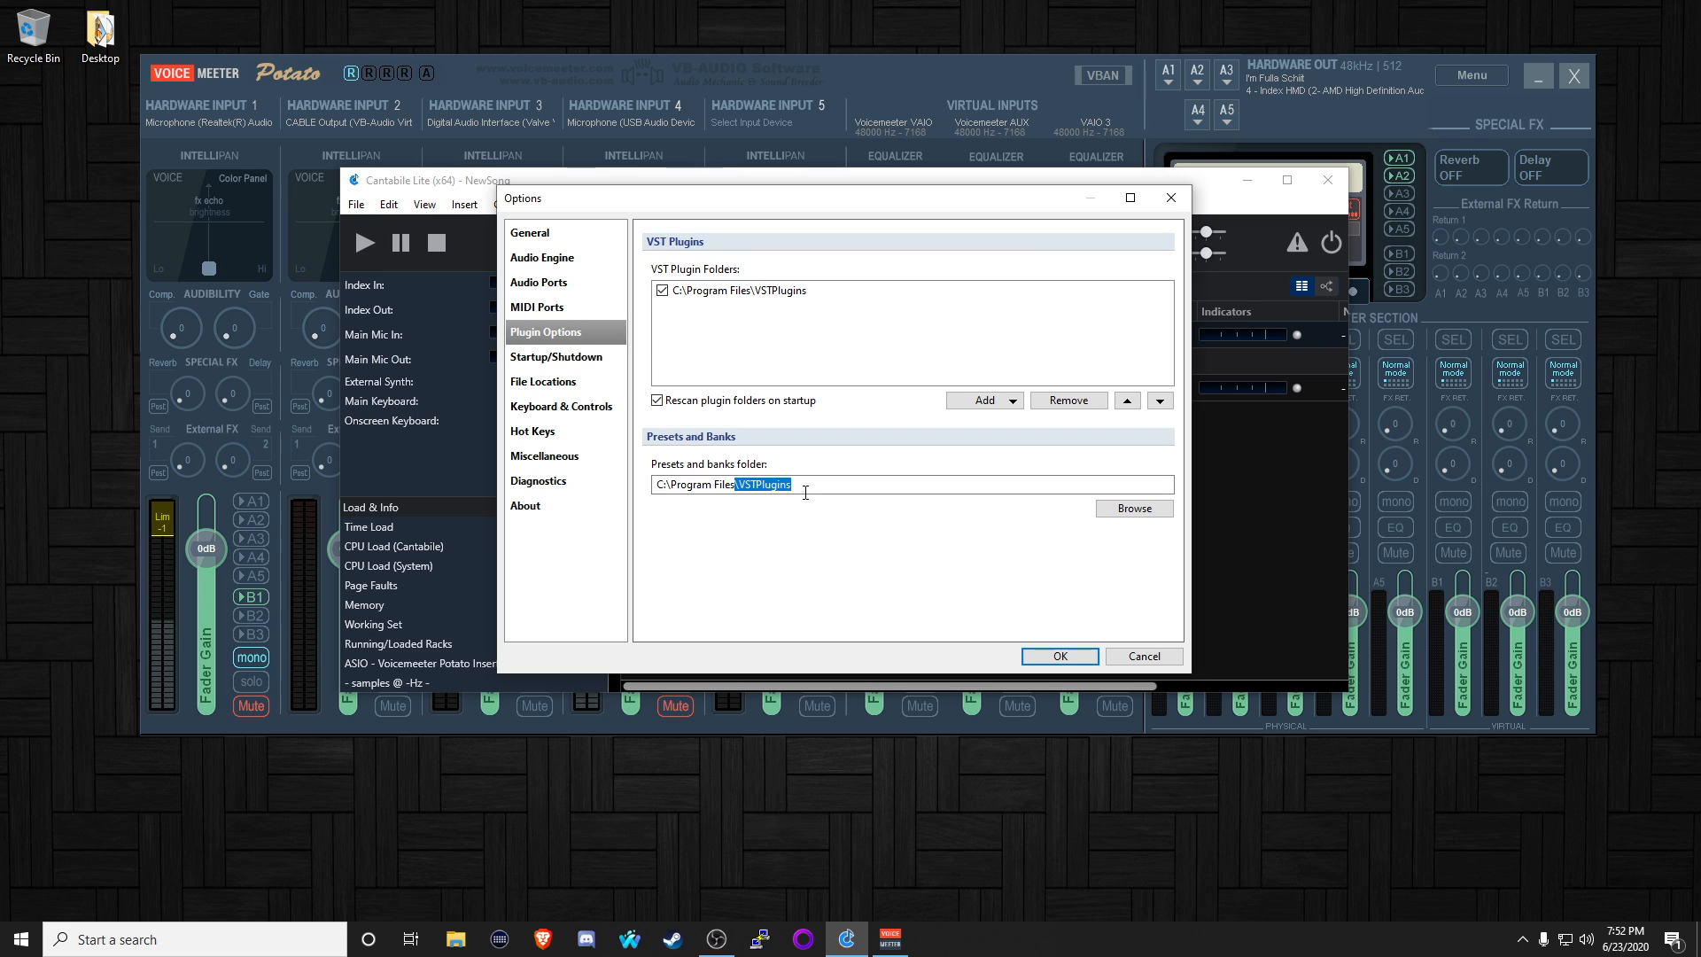
pyautogui.click(806, 493)
pyautogui.doubleClick(828, 490)
pyautogui.click(828, 491)
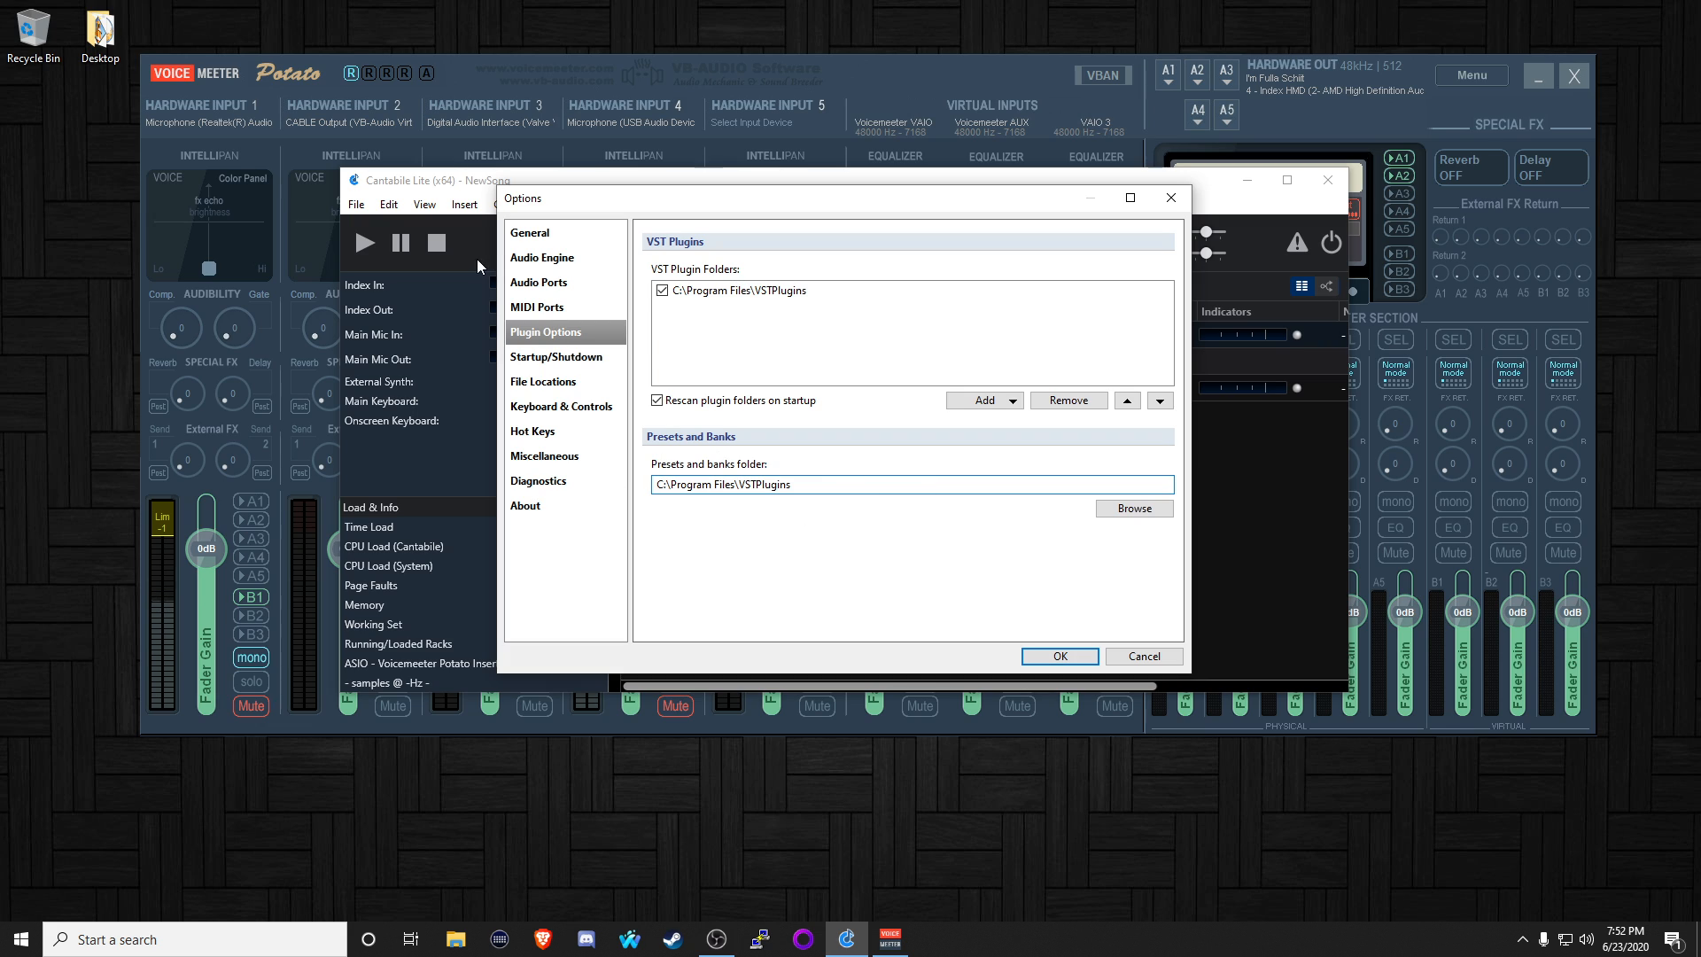
# - Add a stereo input port named "test" to Cantabile's audio ports
pyautogui.click(536, 286)
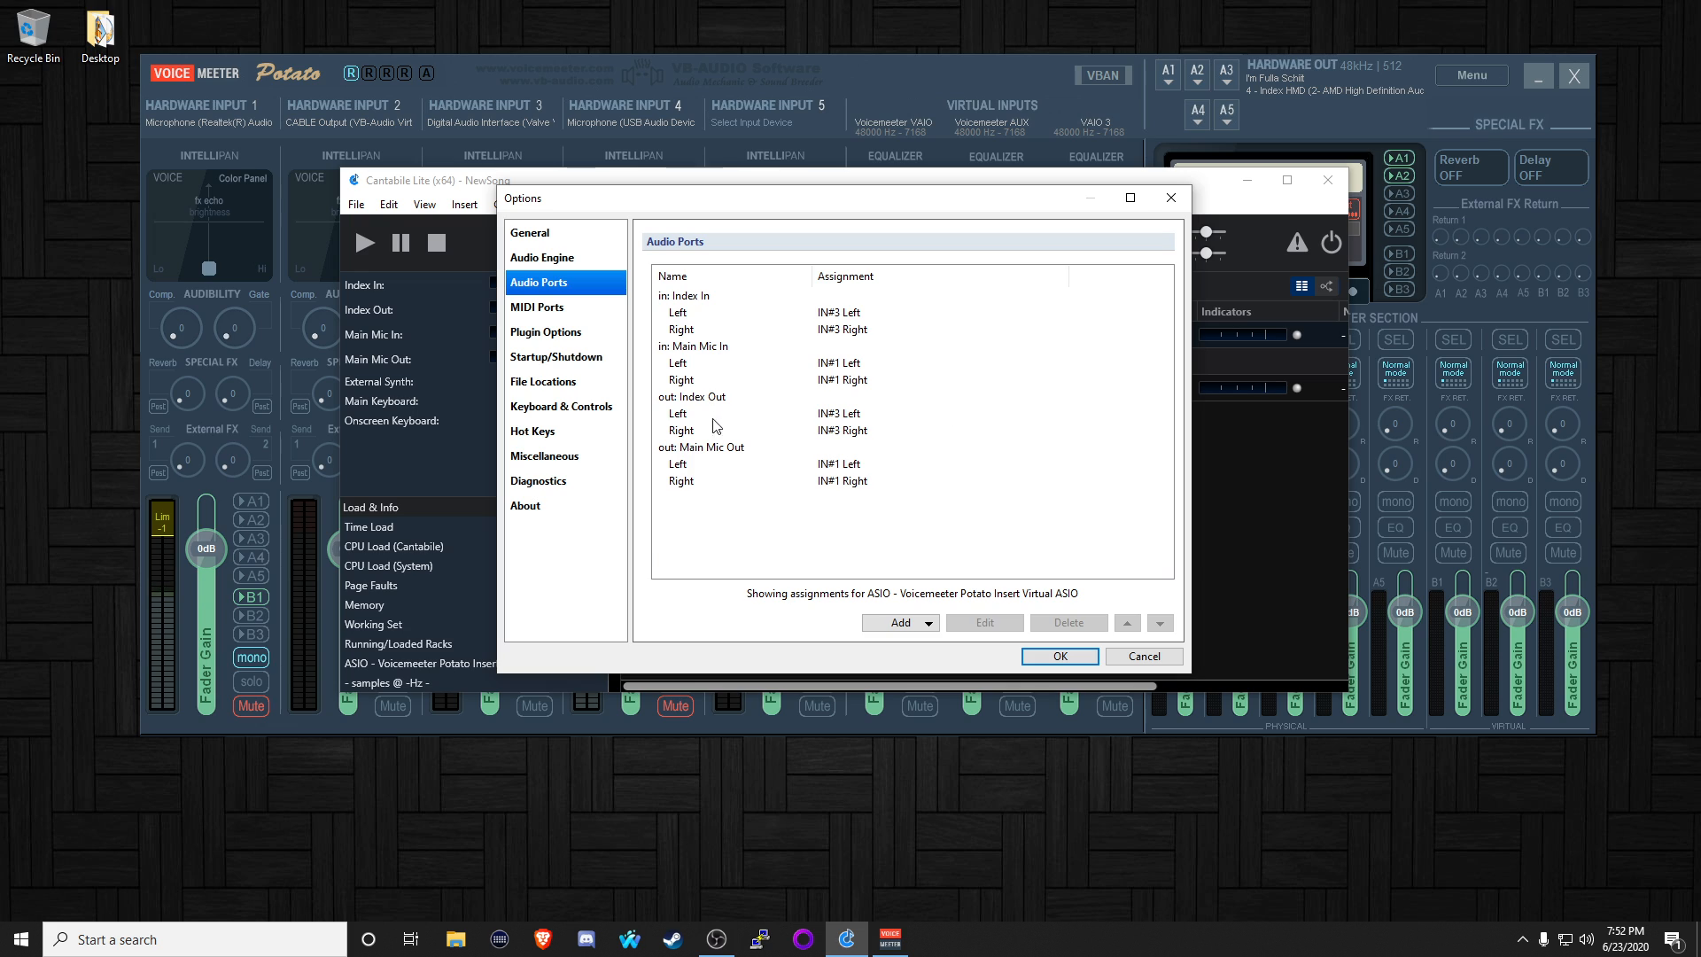
pyautogui.click(717, 450)
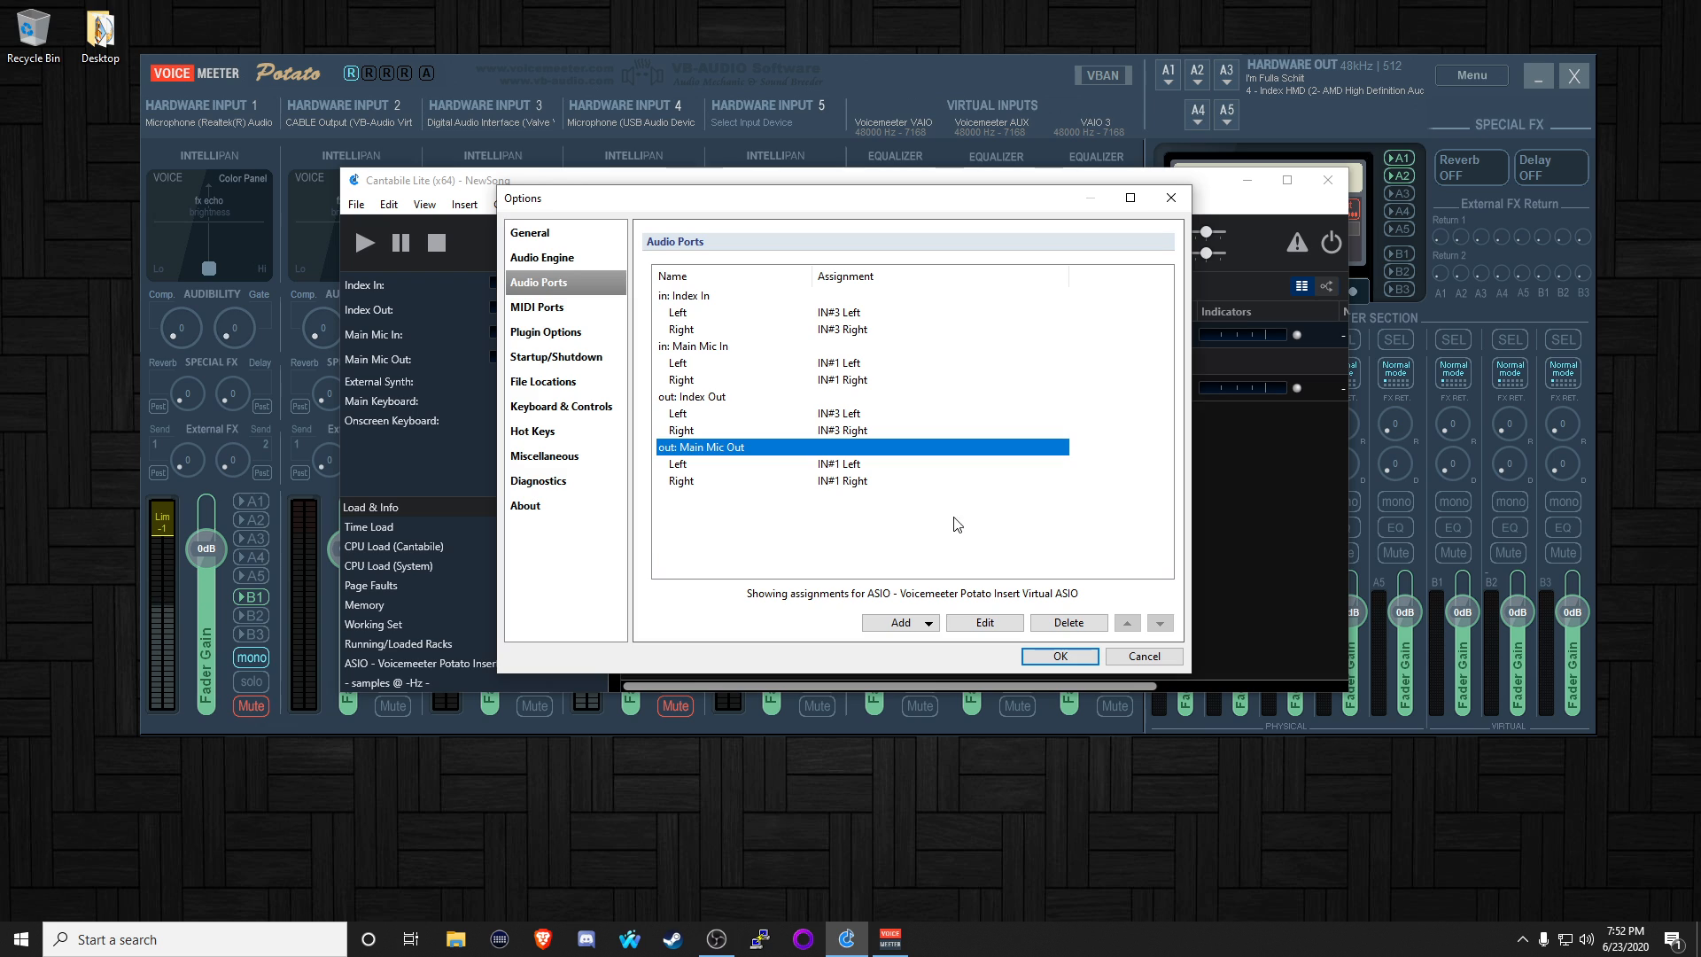
pyautogui.click(953, 545)
pyautogui.click(923, 624)
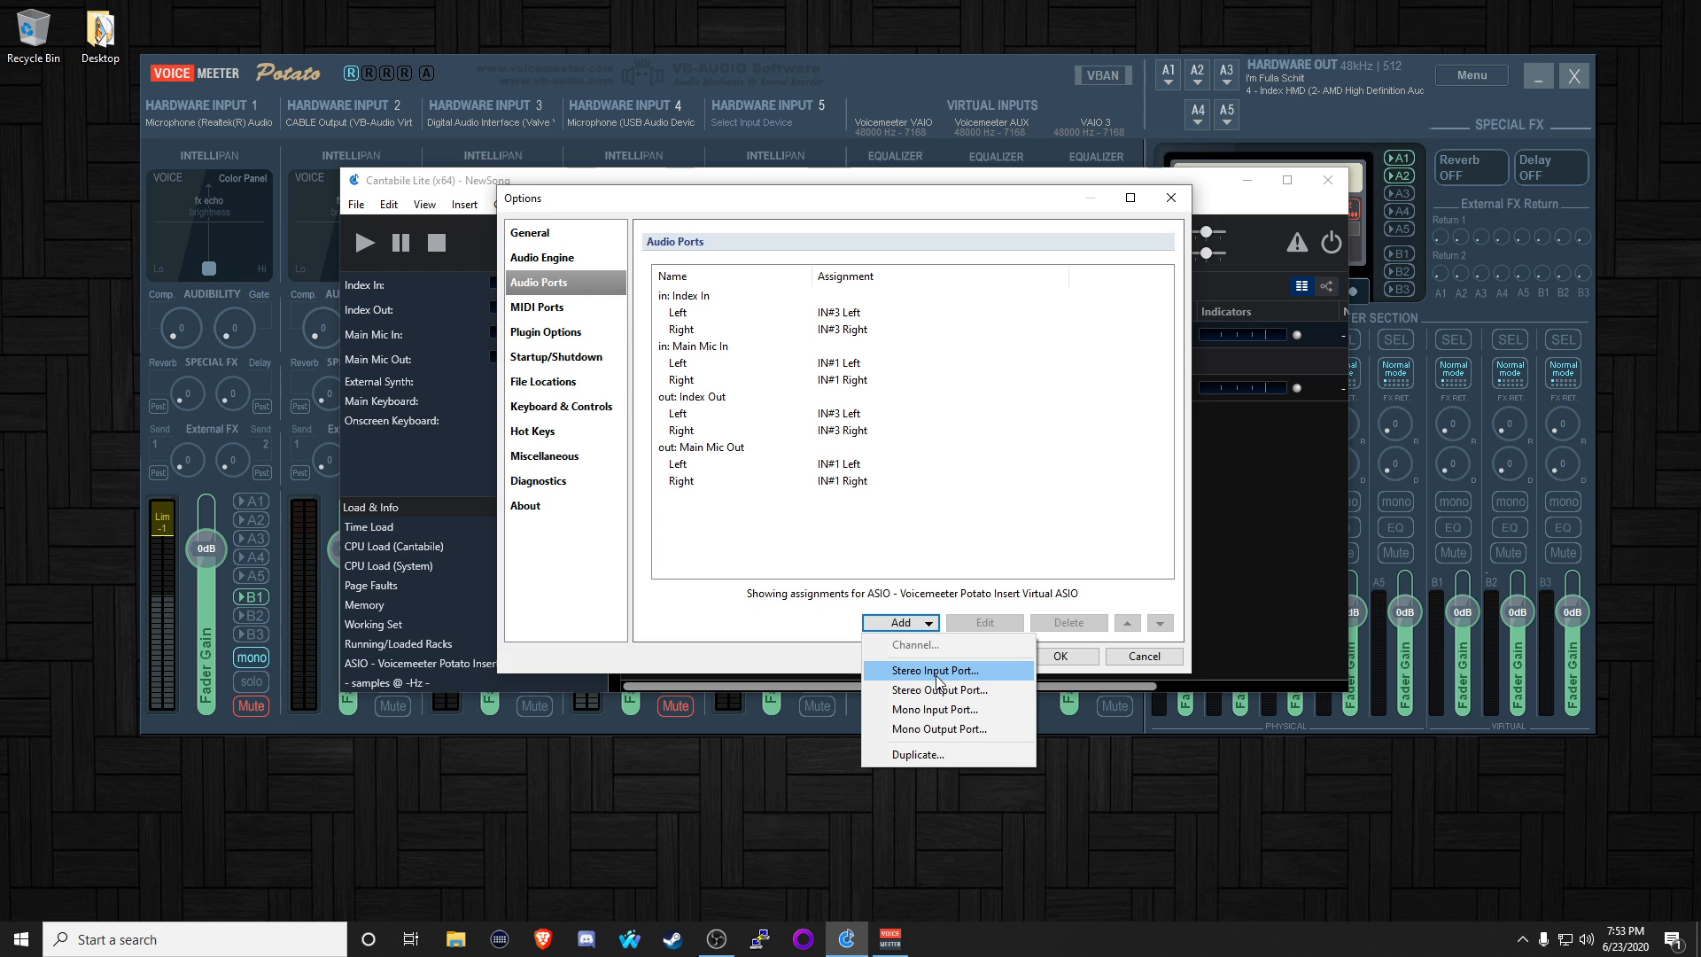
pyautogui.click(944, 675)
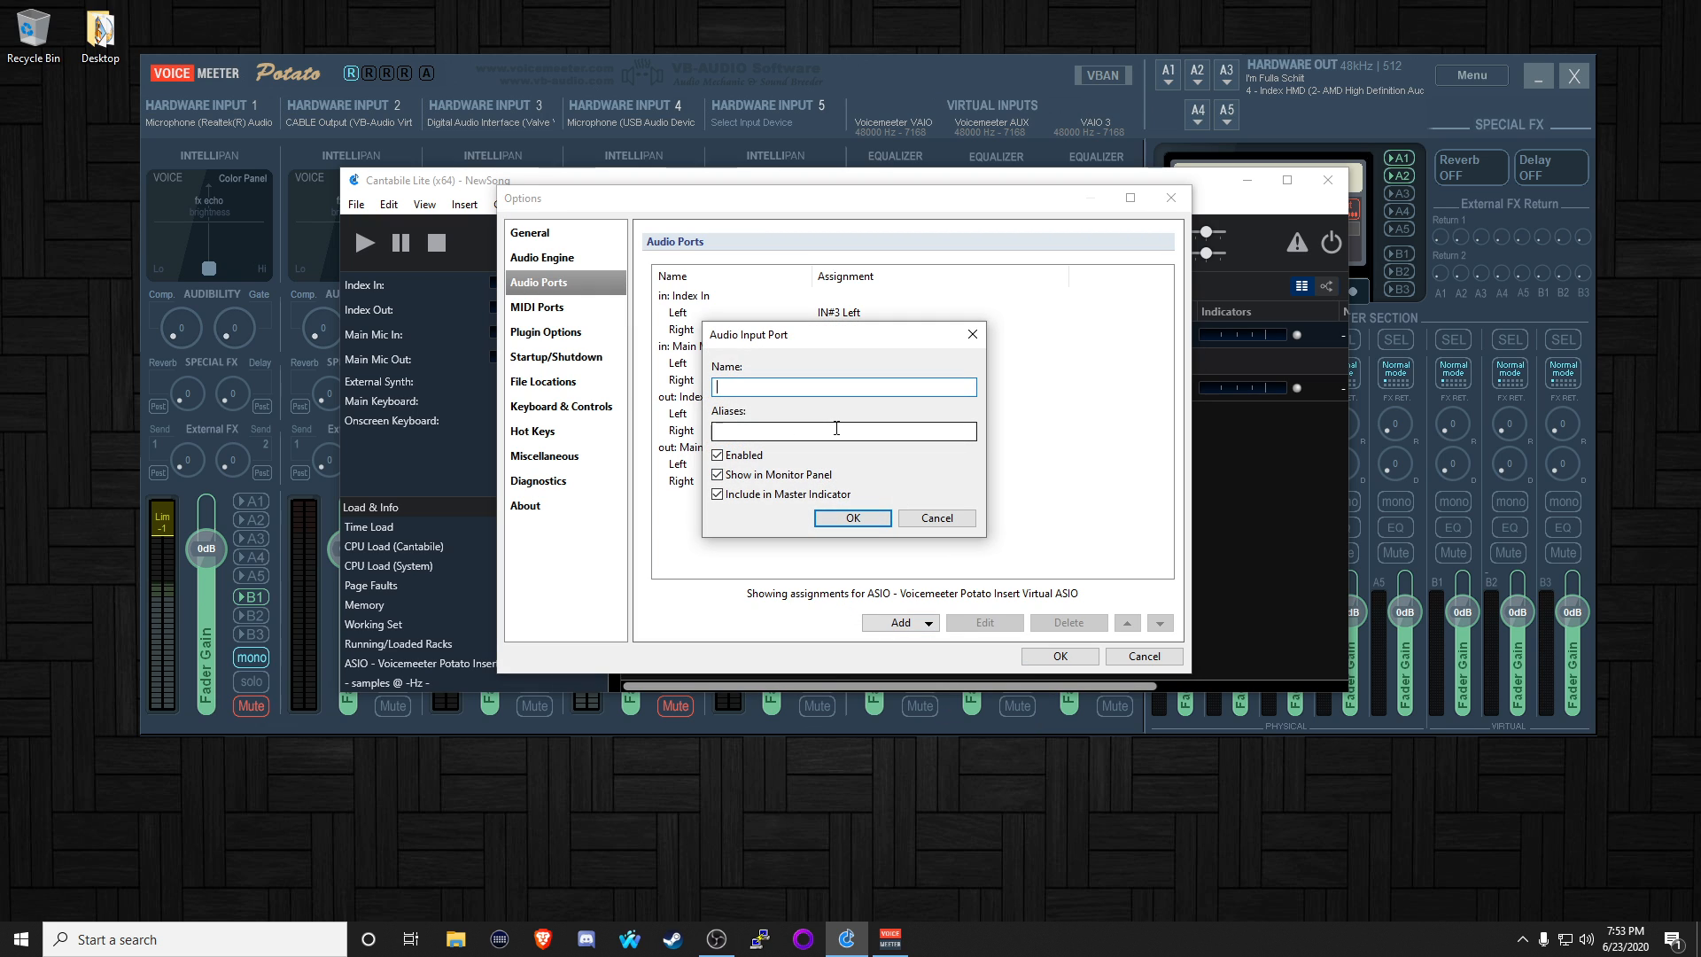
pyautogui.write('test')
pyautogui.click(843, 517)
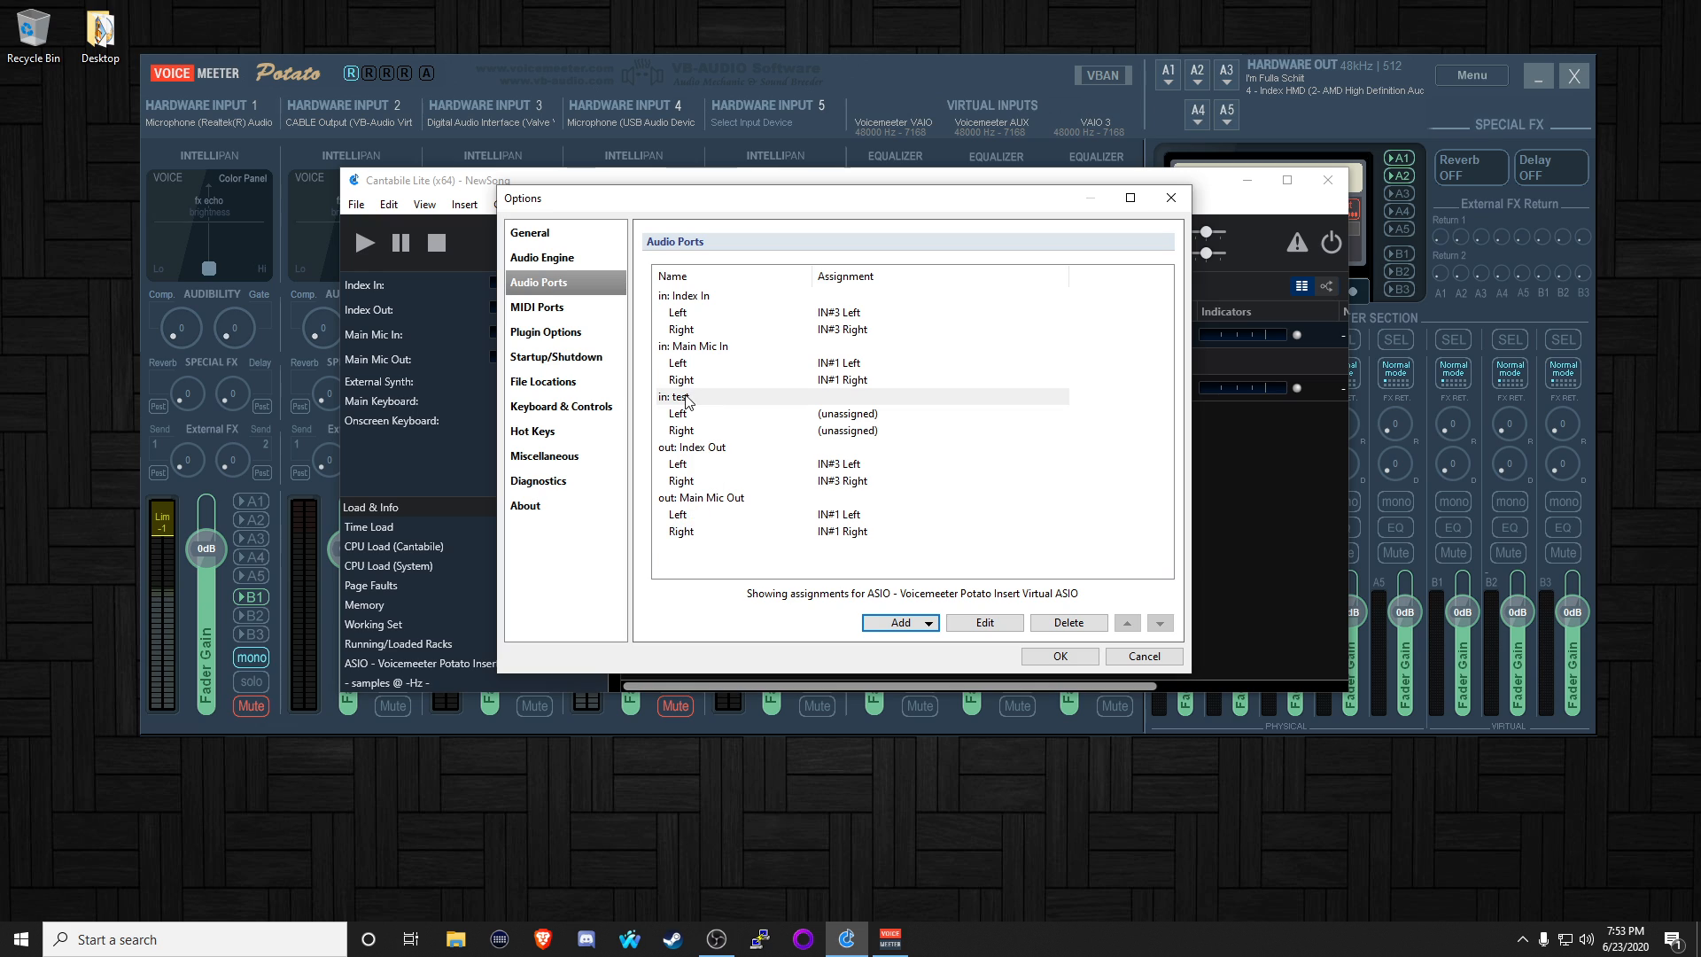
# - Assign IN#4 Left to the left channel of the test input port, and bring Voicemeeter to the front
pyautogui.click(849, 419)
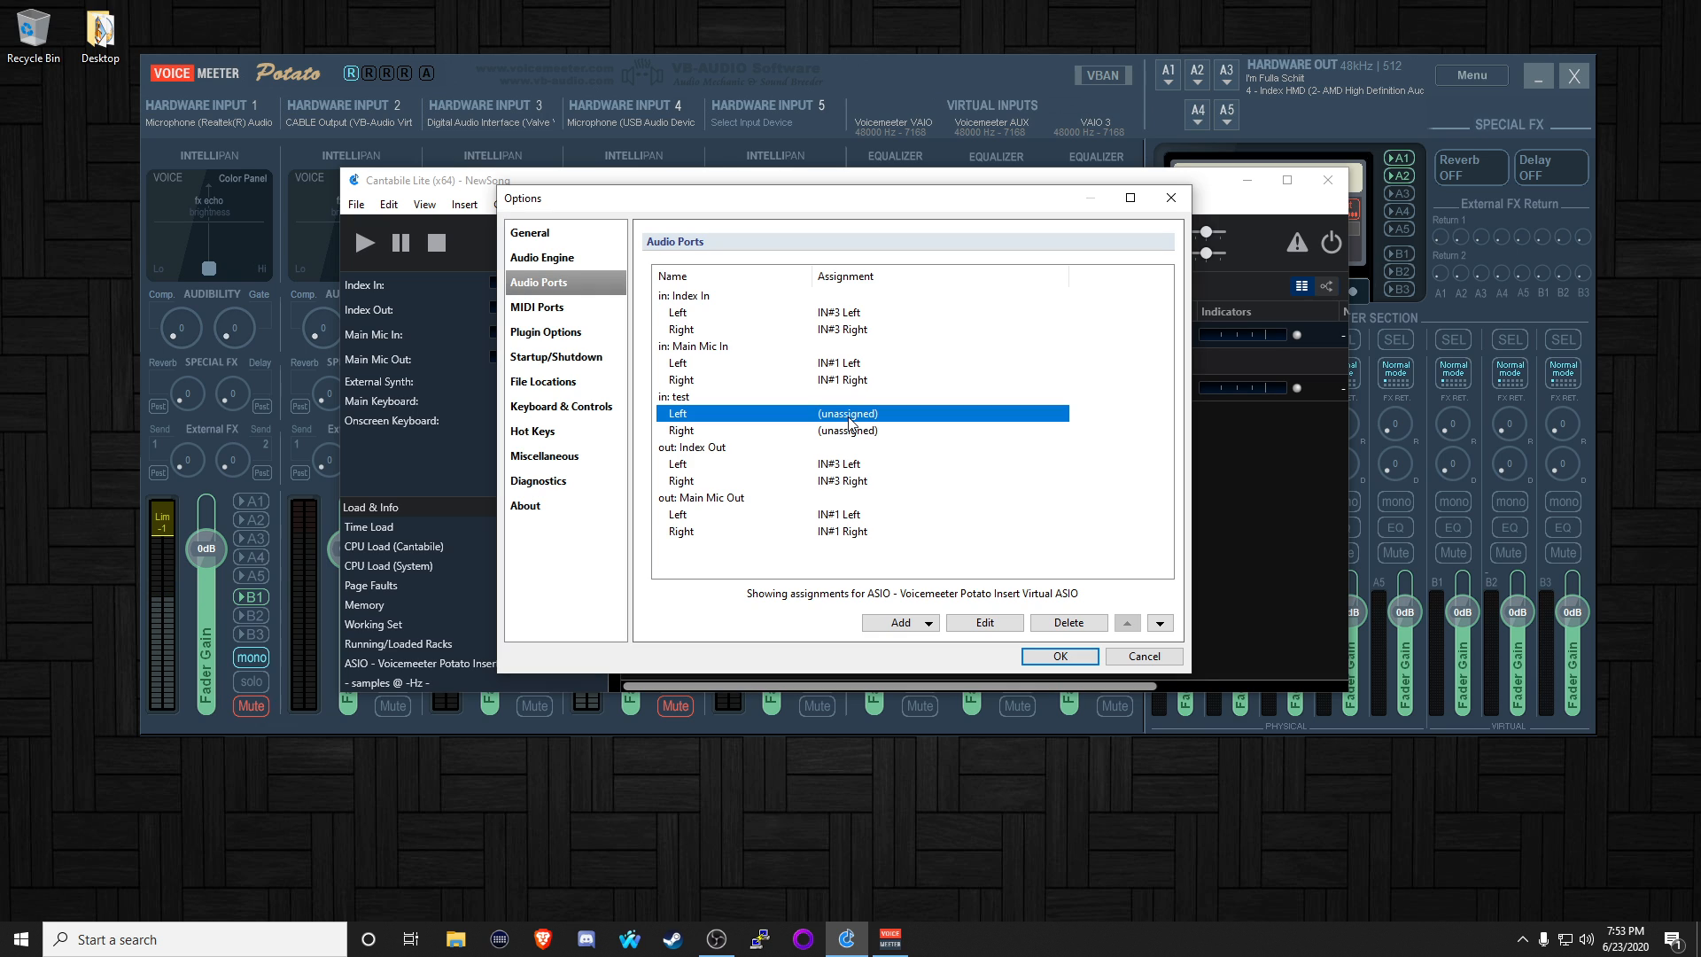
pyautogui.click(849, 423)
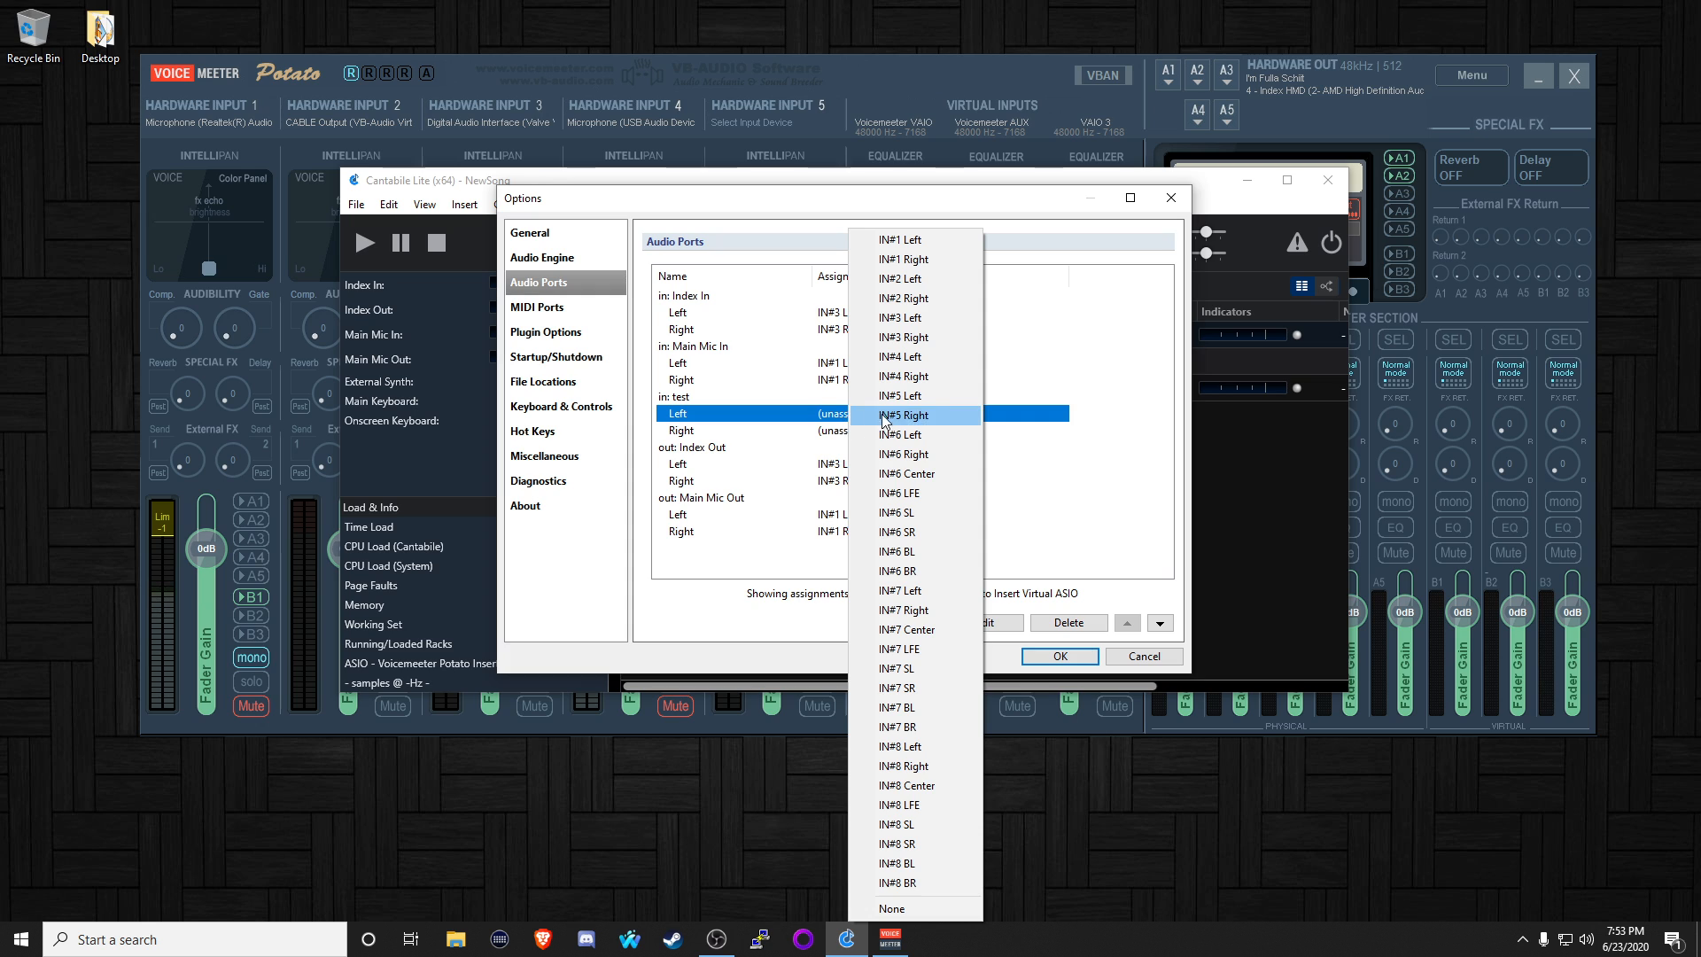
pyautogui.click(929, 355)
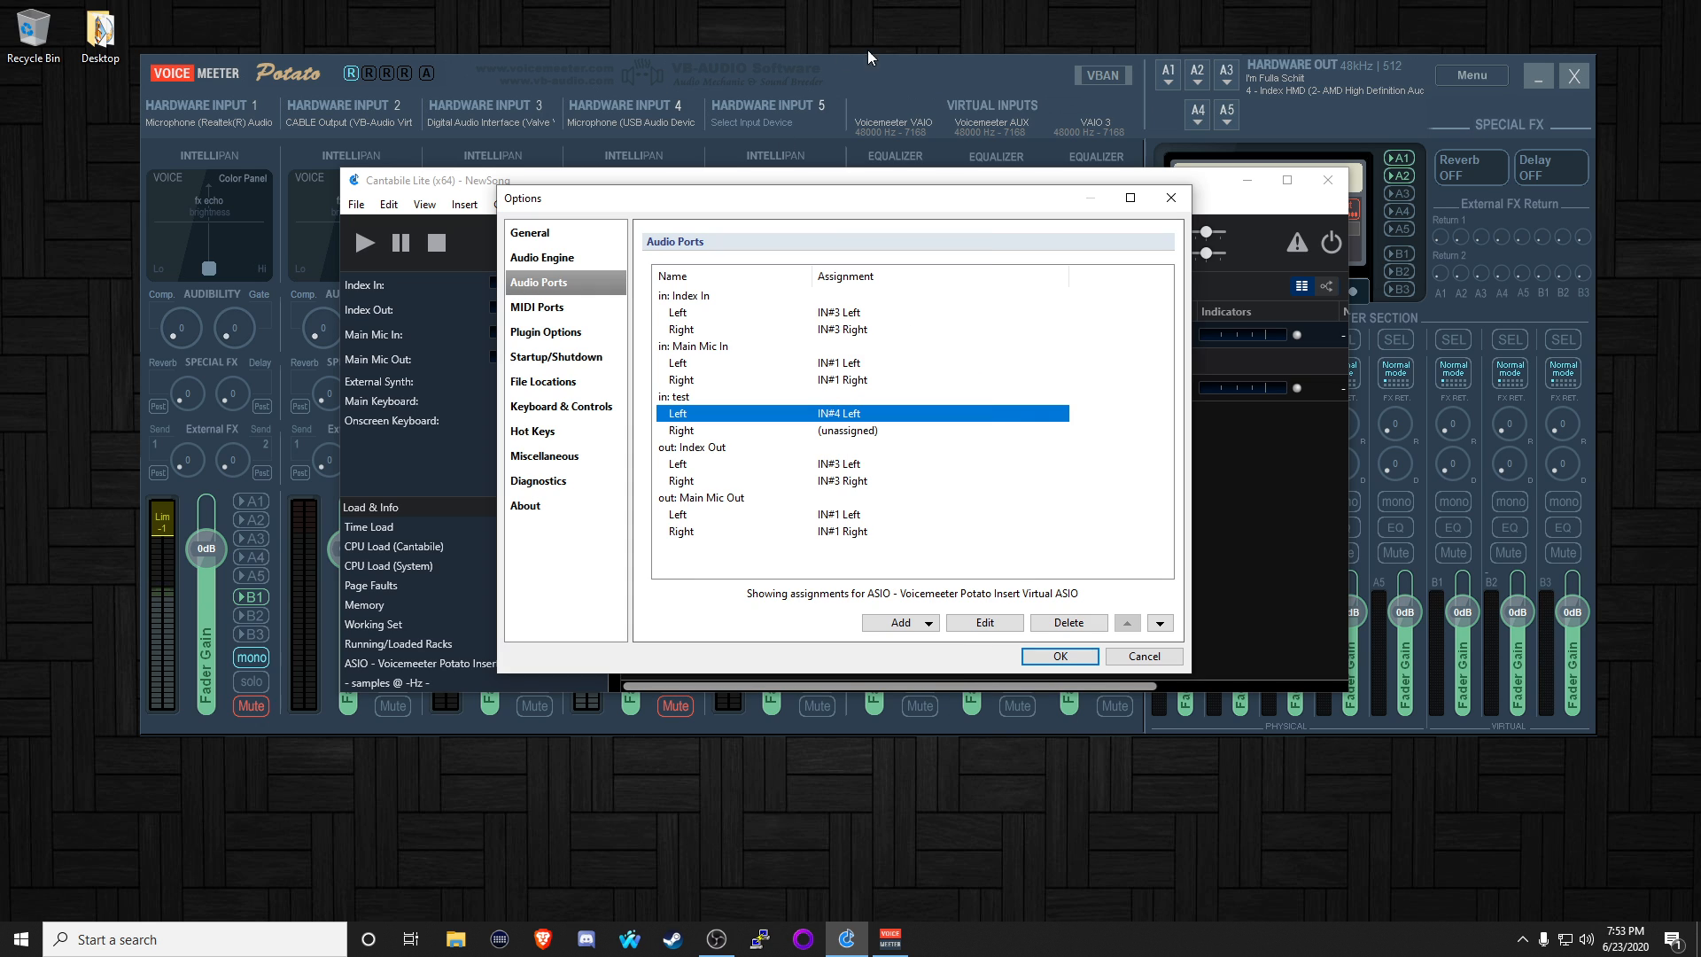
pyautogui.click(916, 66)
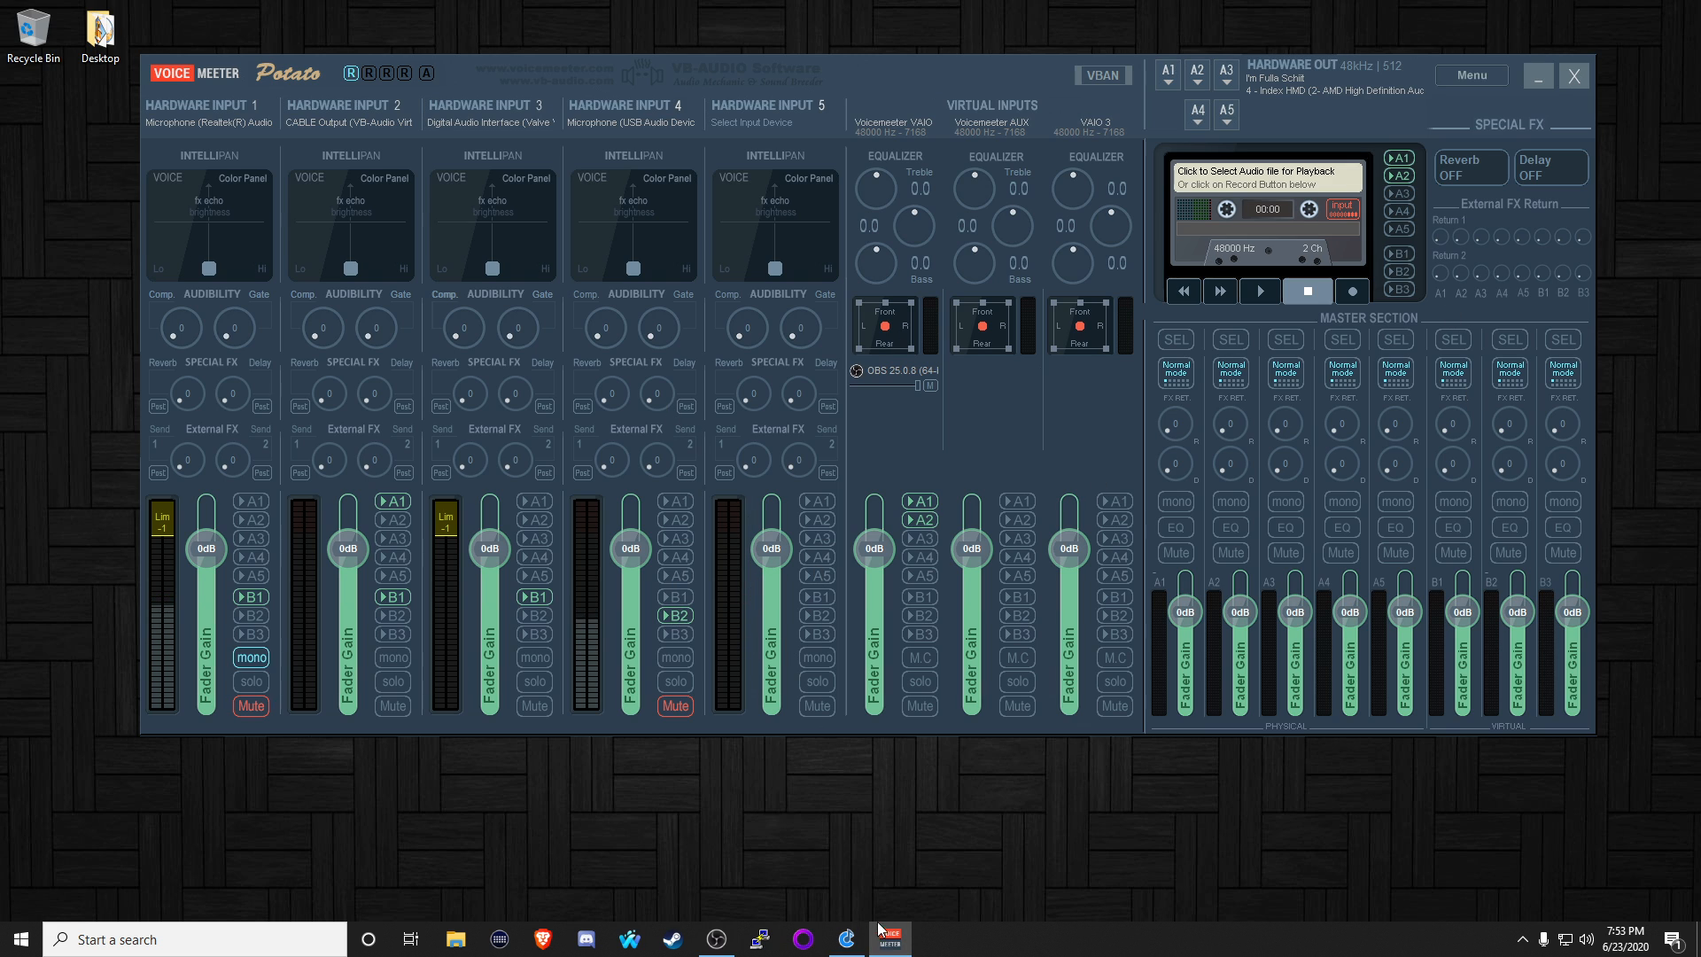
# - Return to Cantabile and assign IN#4 Right to the right channel of the test input port
pyautogui.click(853, 939)
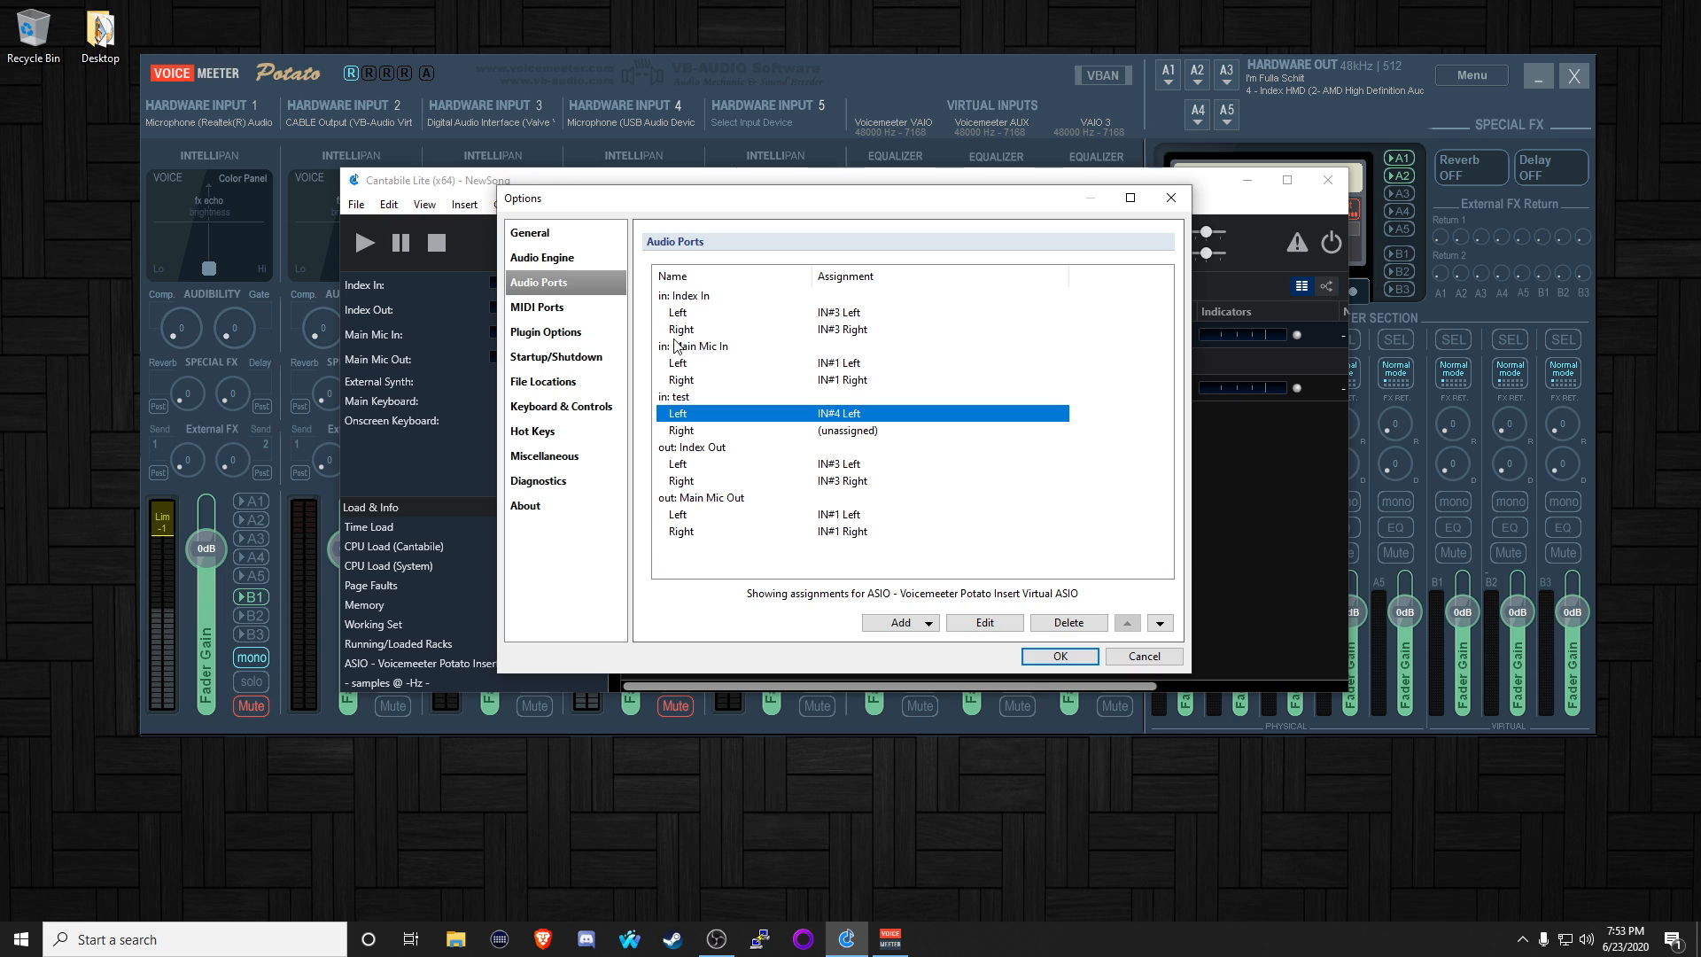
pyautogui.click(837, 432)
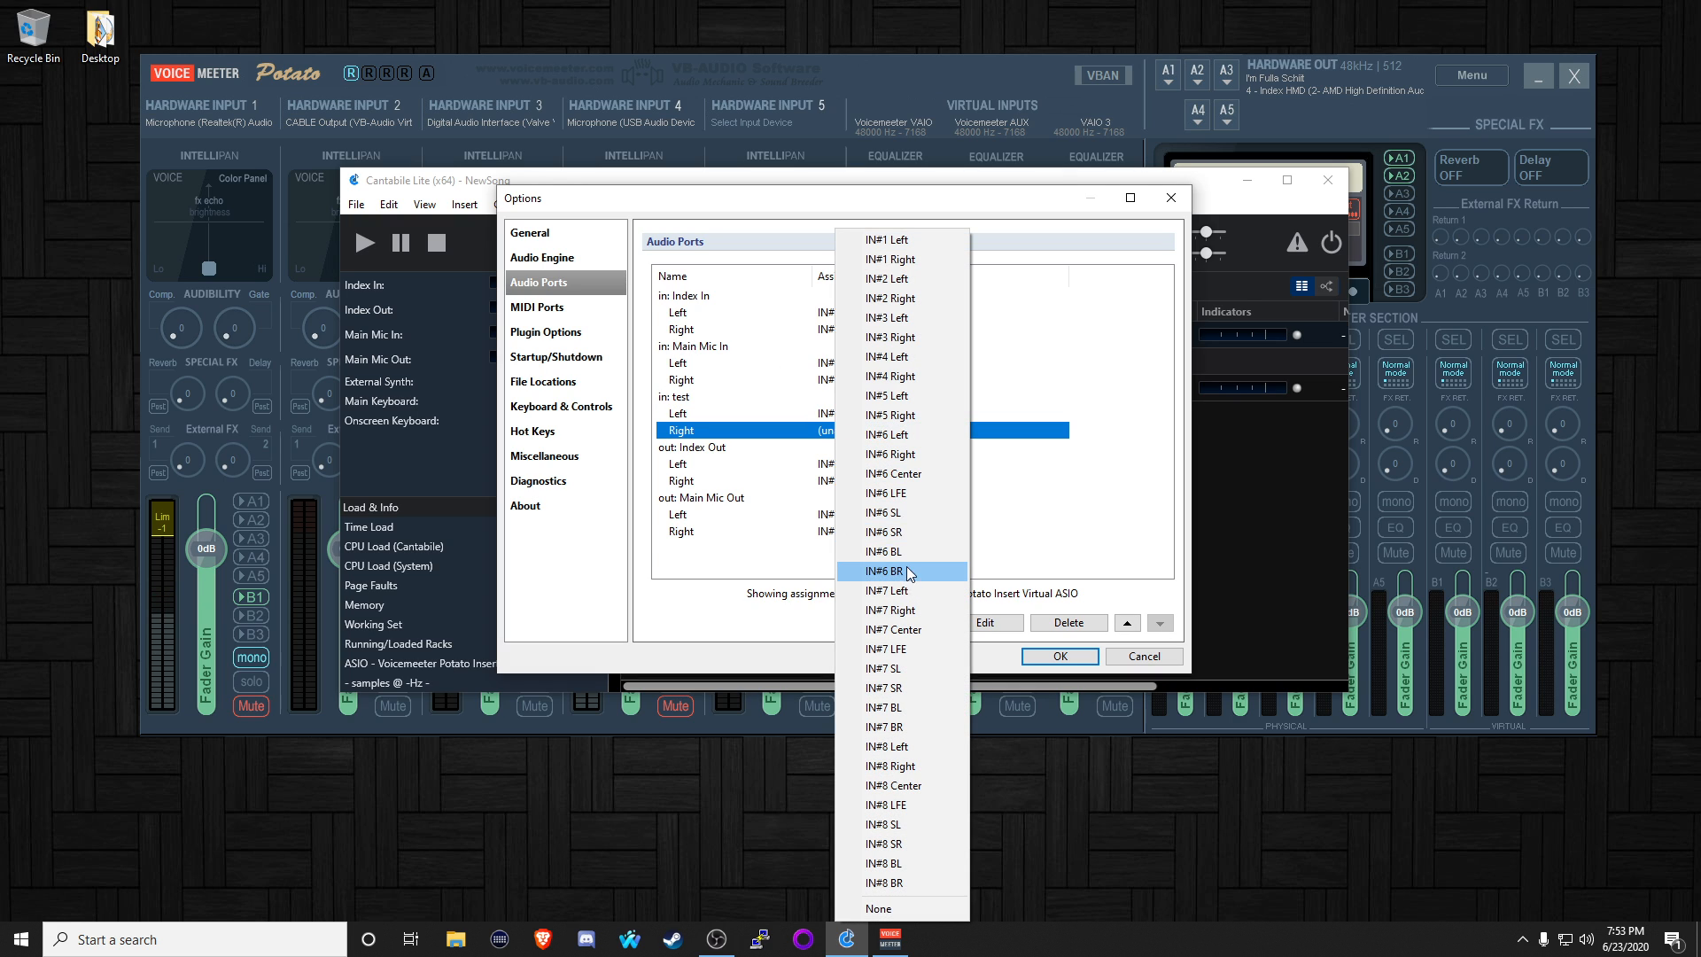
pyautogui.click(902, 376)
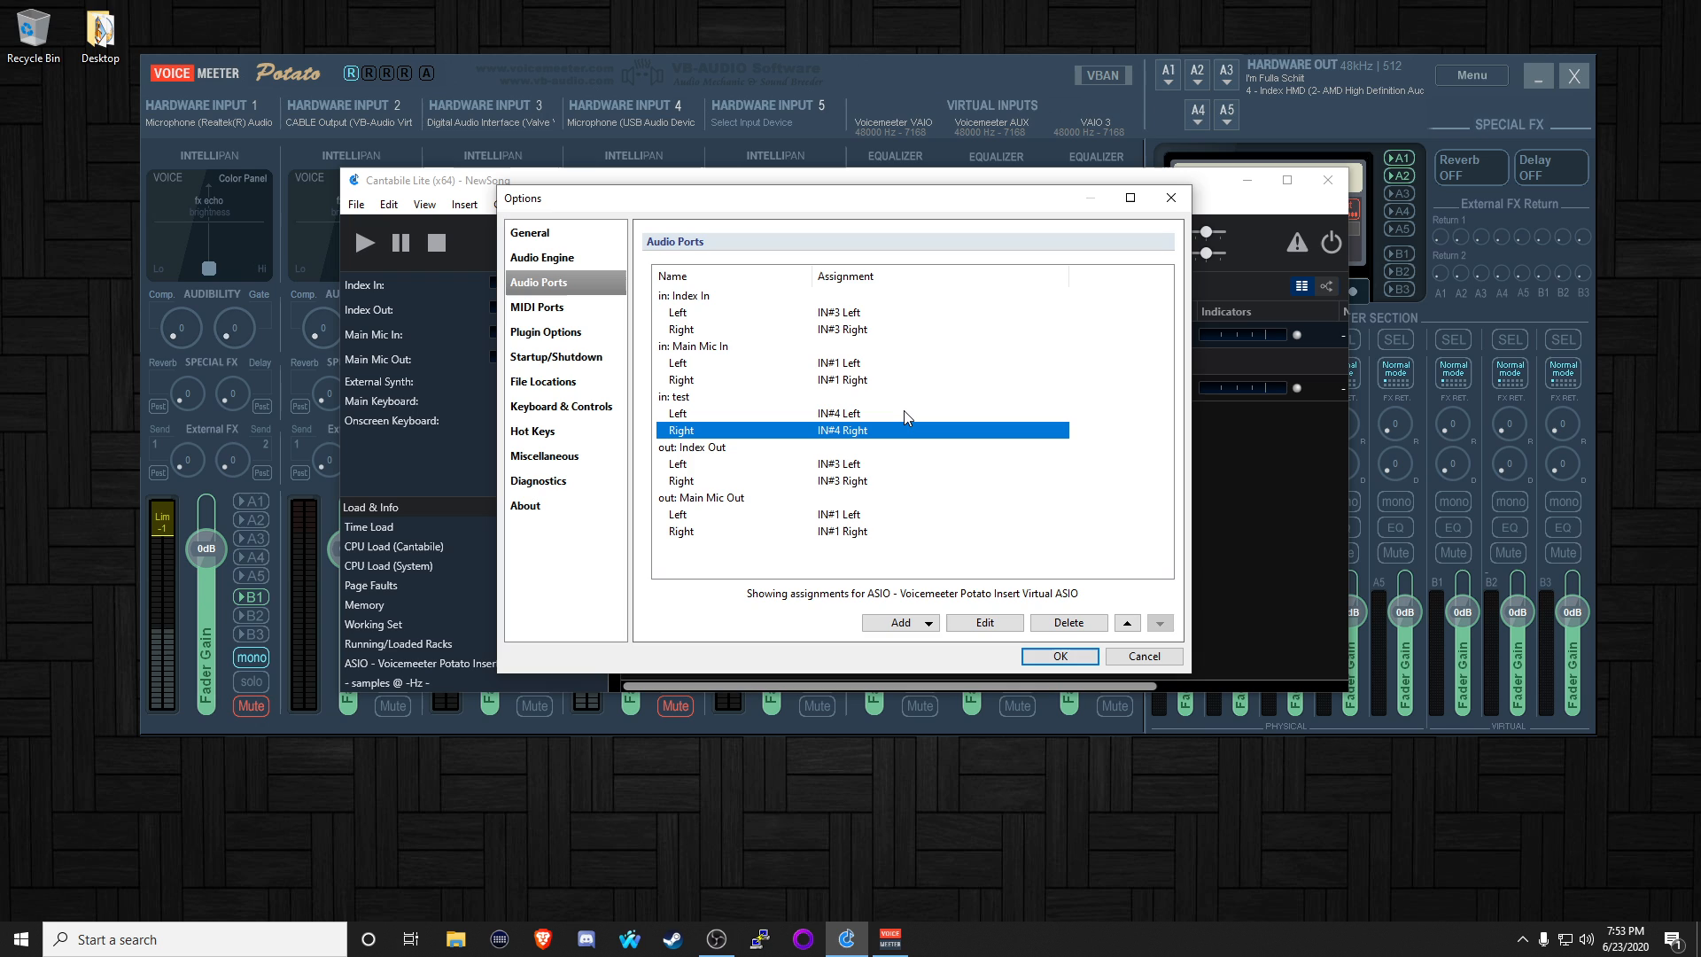
# - Add a stereo output port named "test" to the audio ports
pyautogui.click(916, 622)
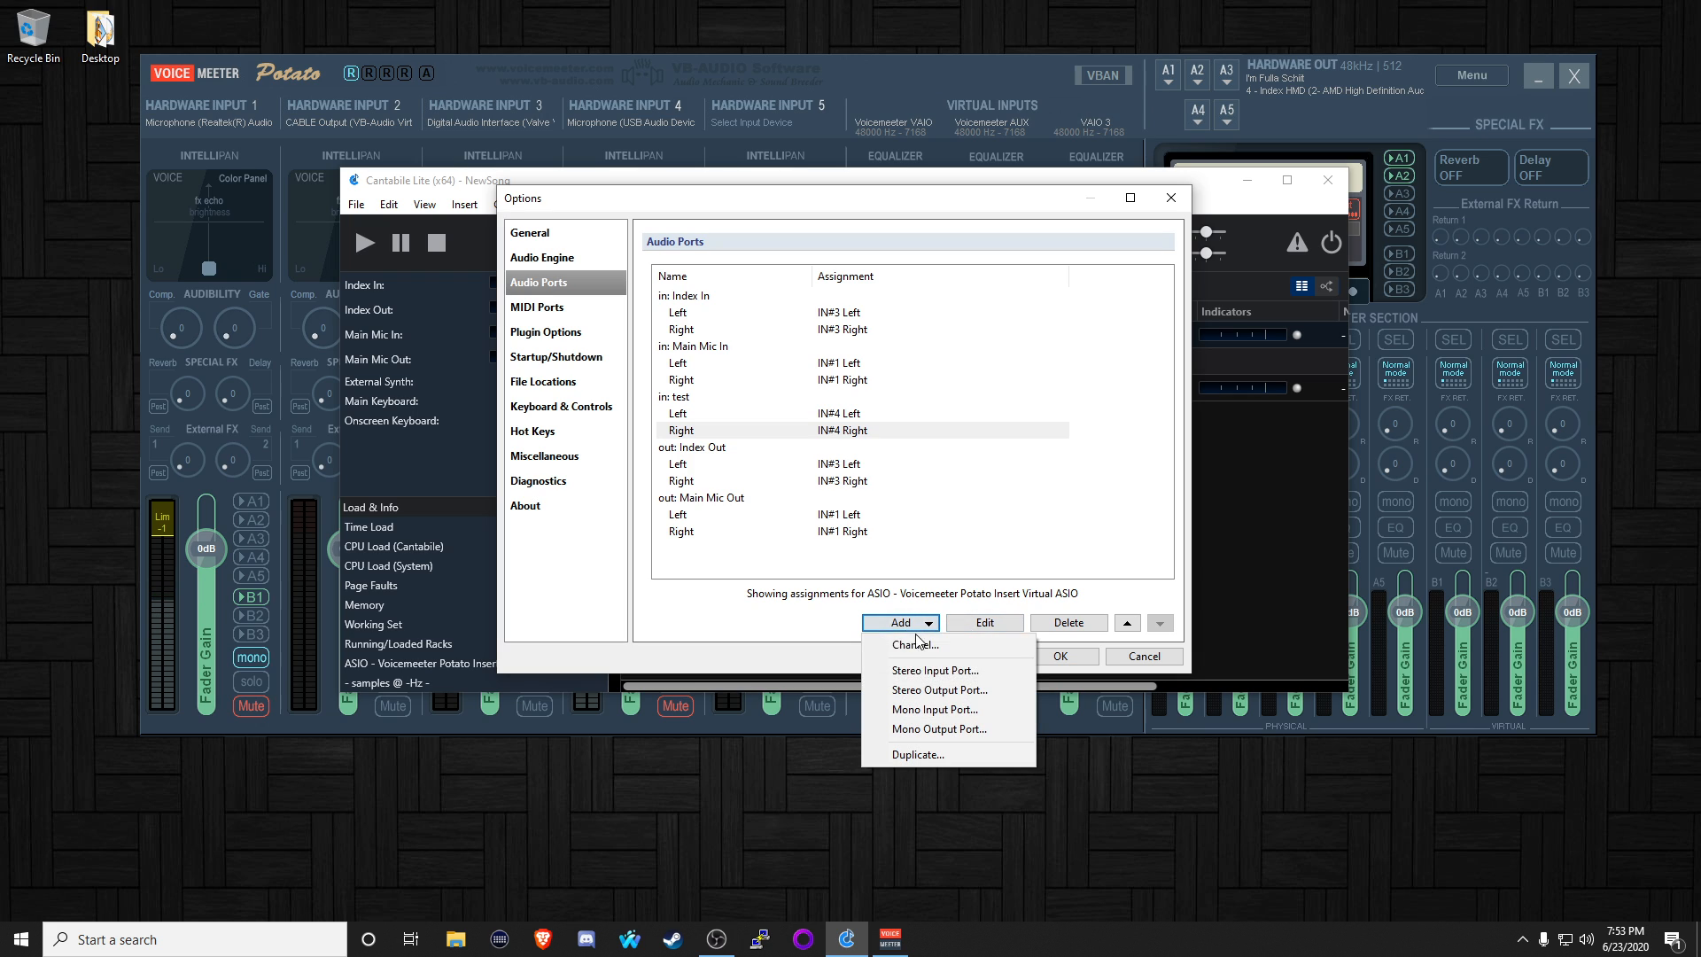
pyautogui.click(957, 691)
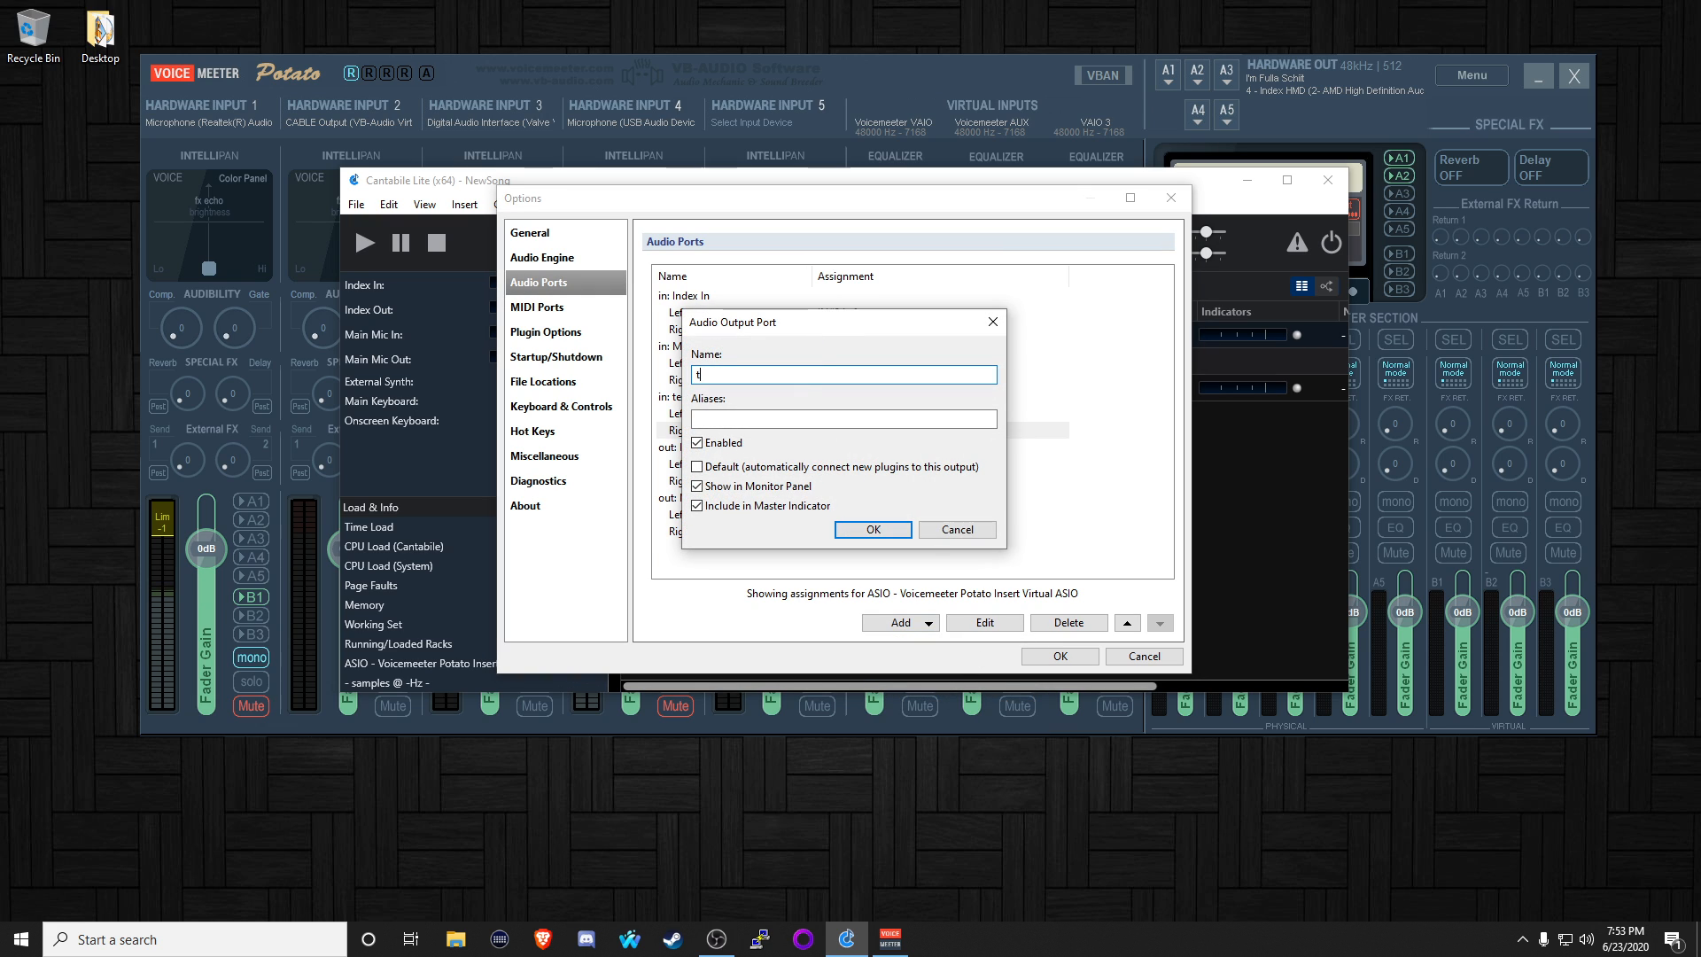
pyautogui.write('test')
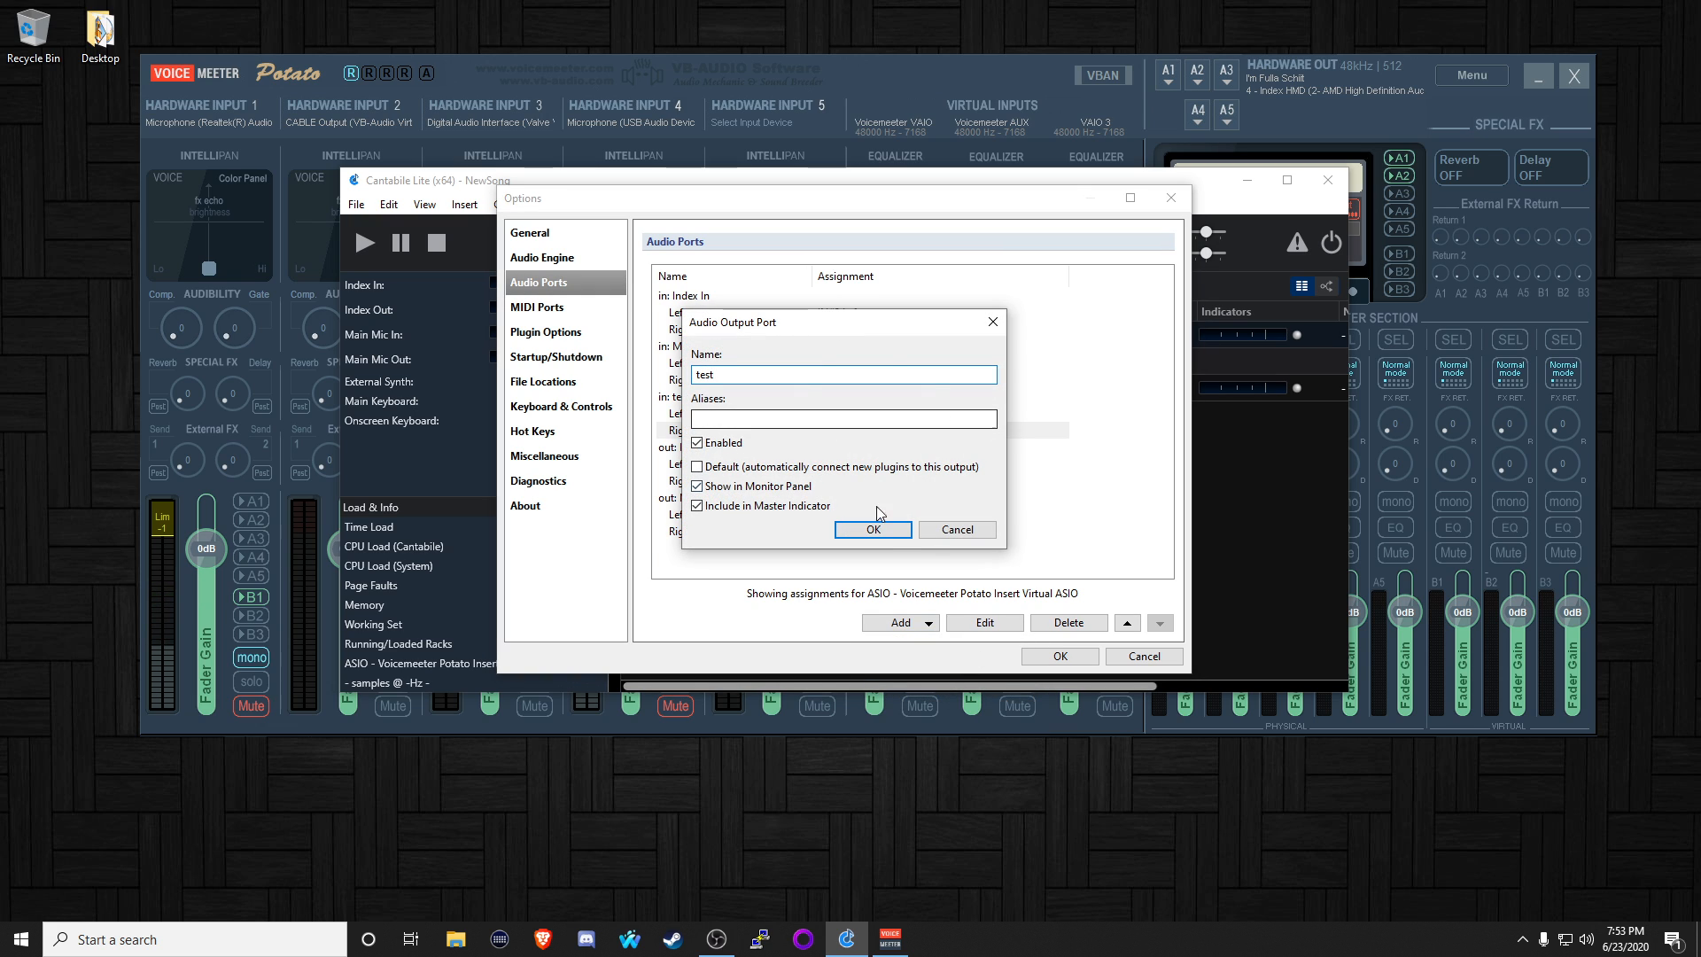
pyautogui.click(890, 535)
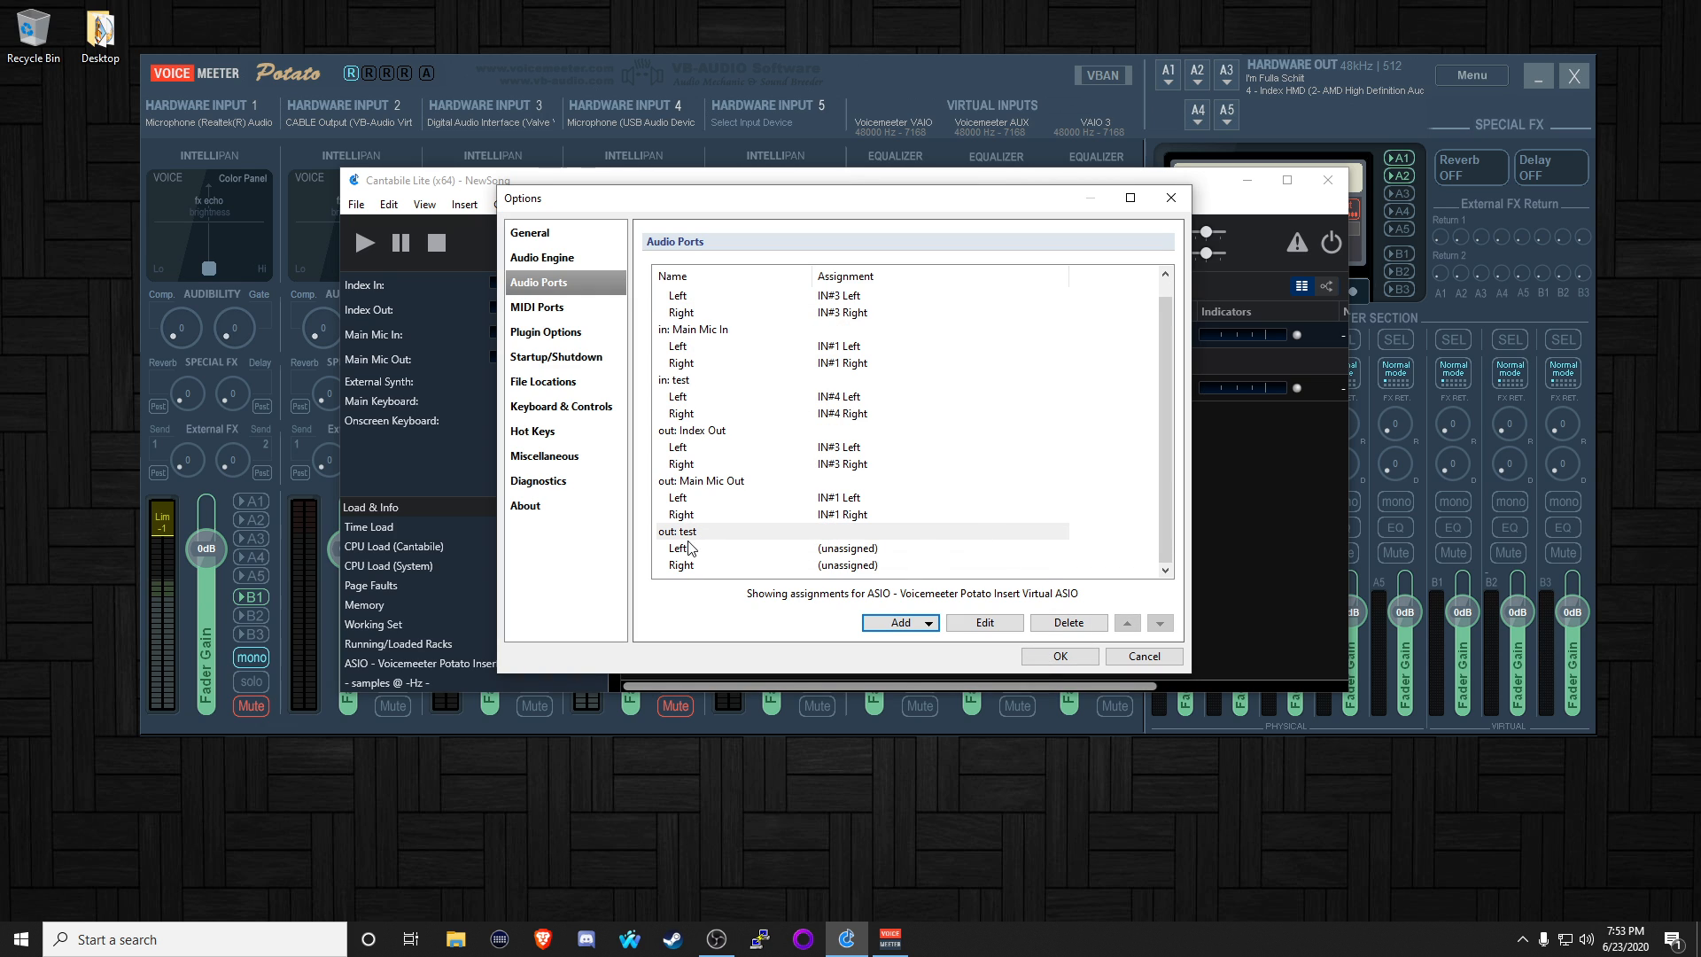
# - Assign IN#4 Left and IN#4 Right to the left and right channels of the test output port
pyautogui.click(850, 556)
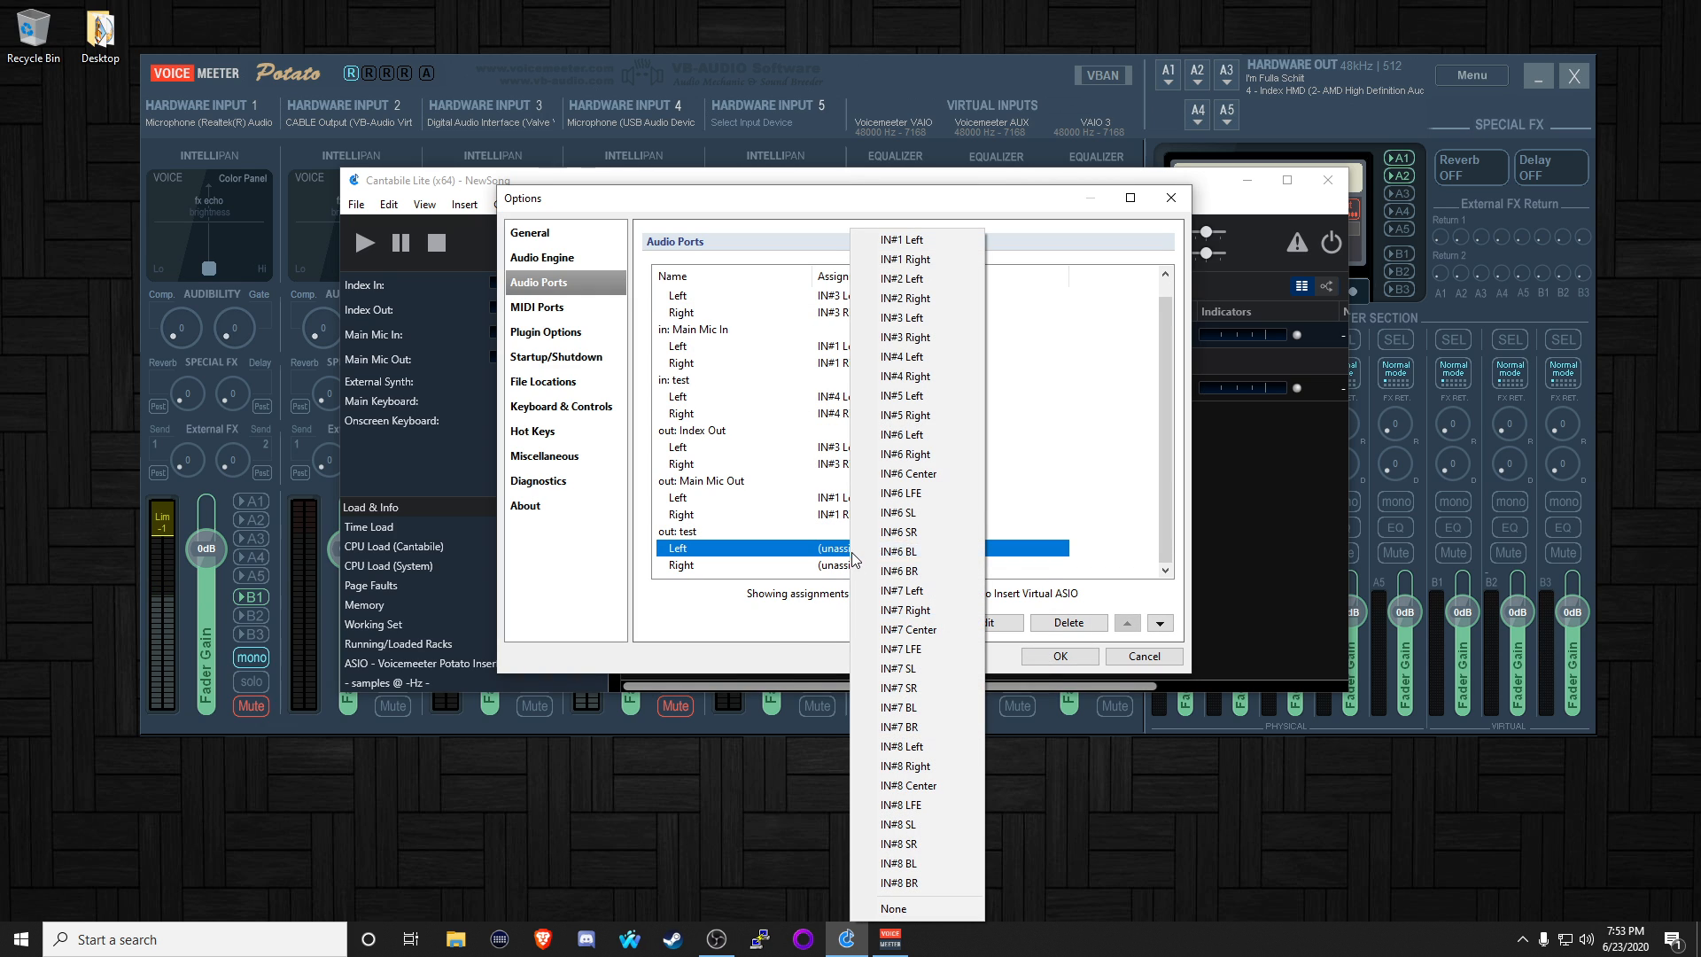
pyautogui.click(932, 356)
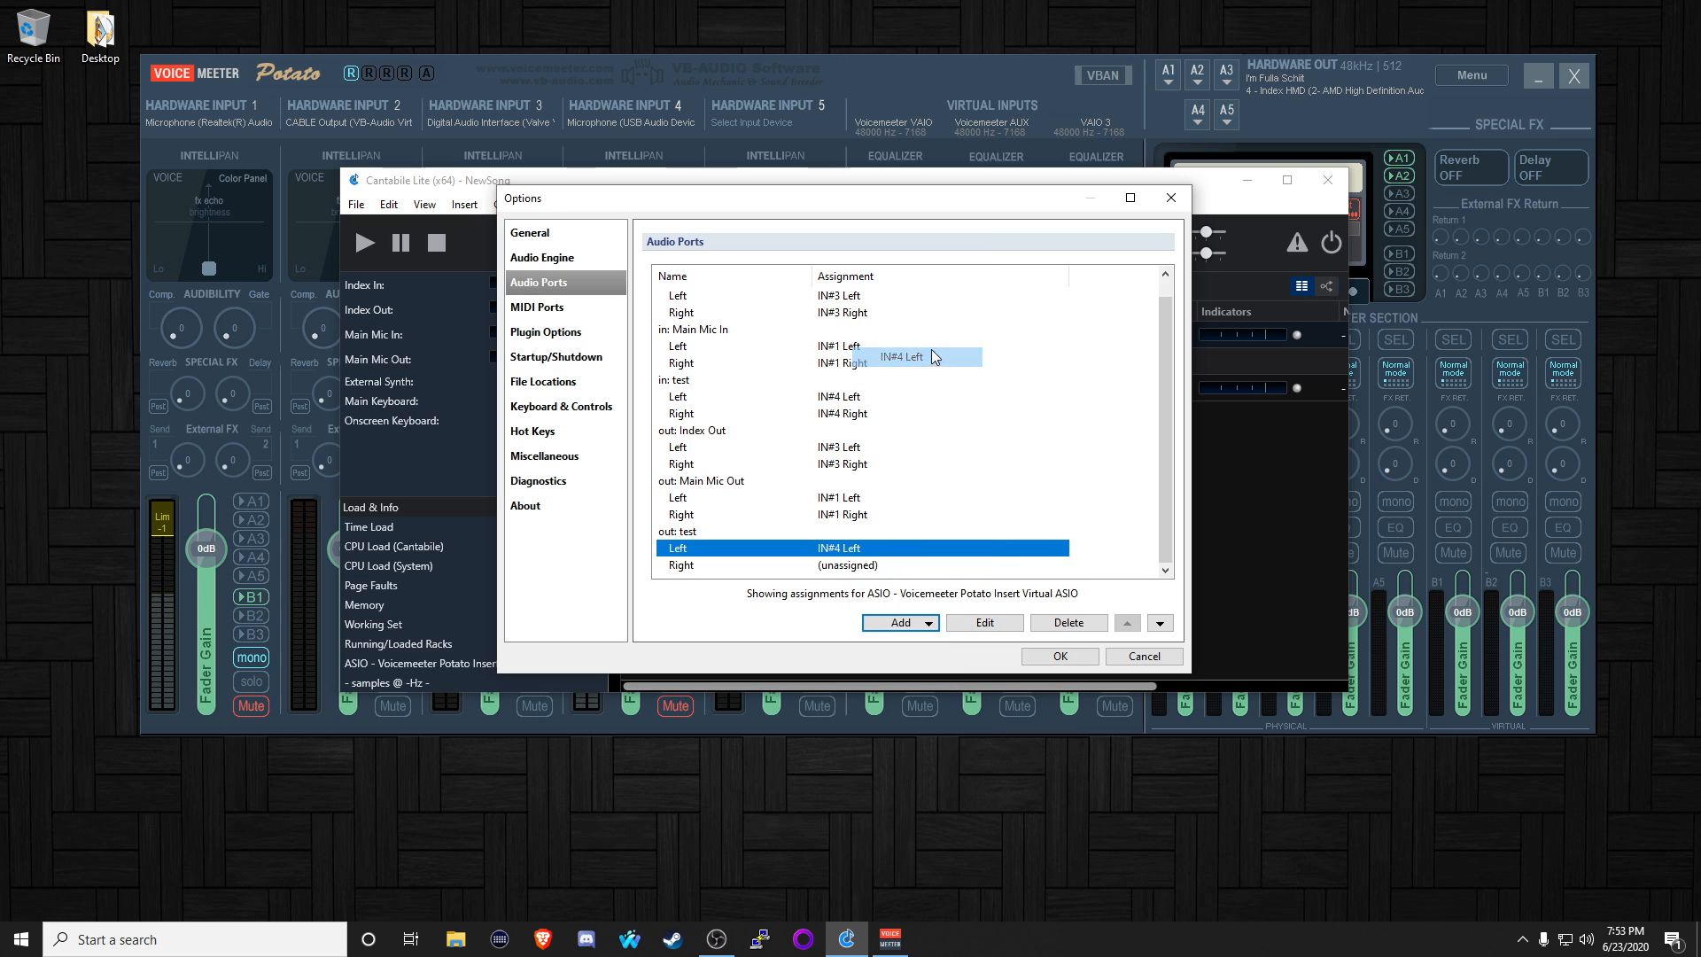
pyautogui.click(873, 567)
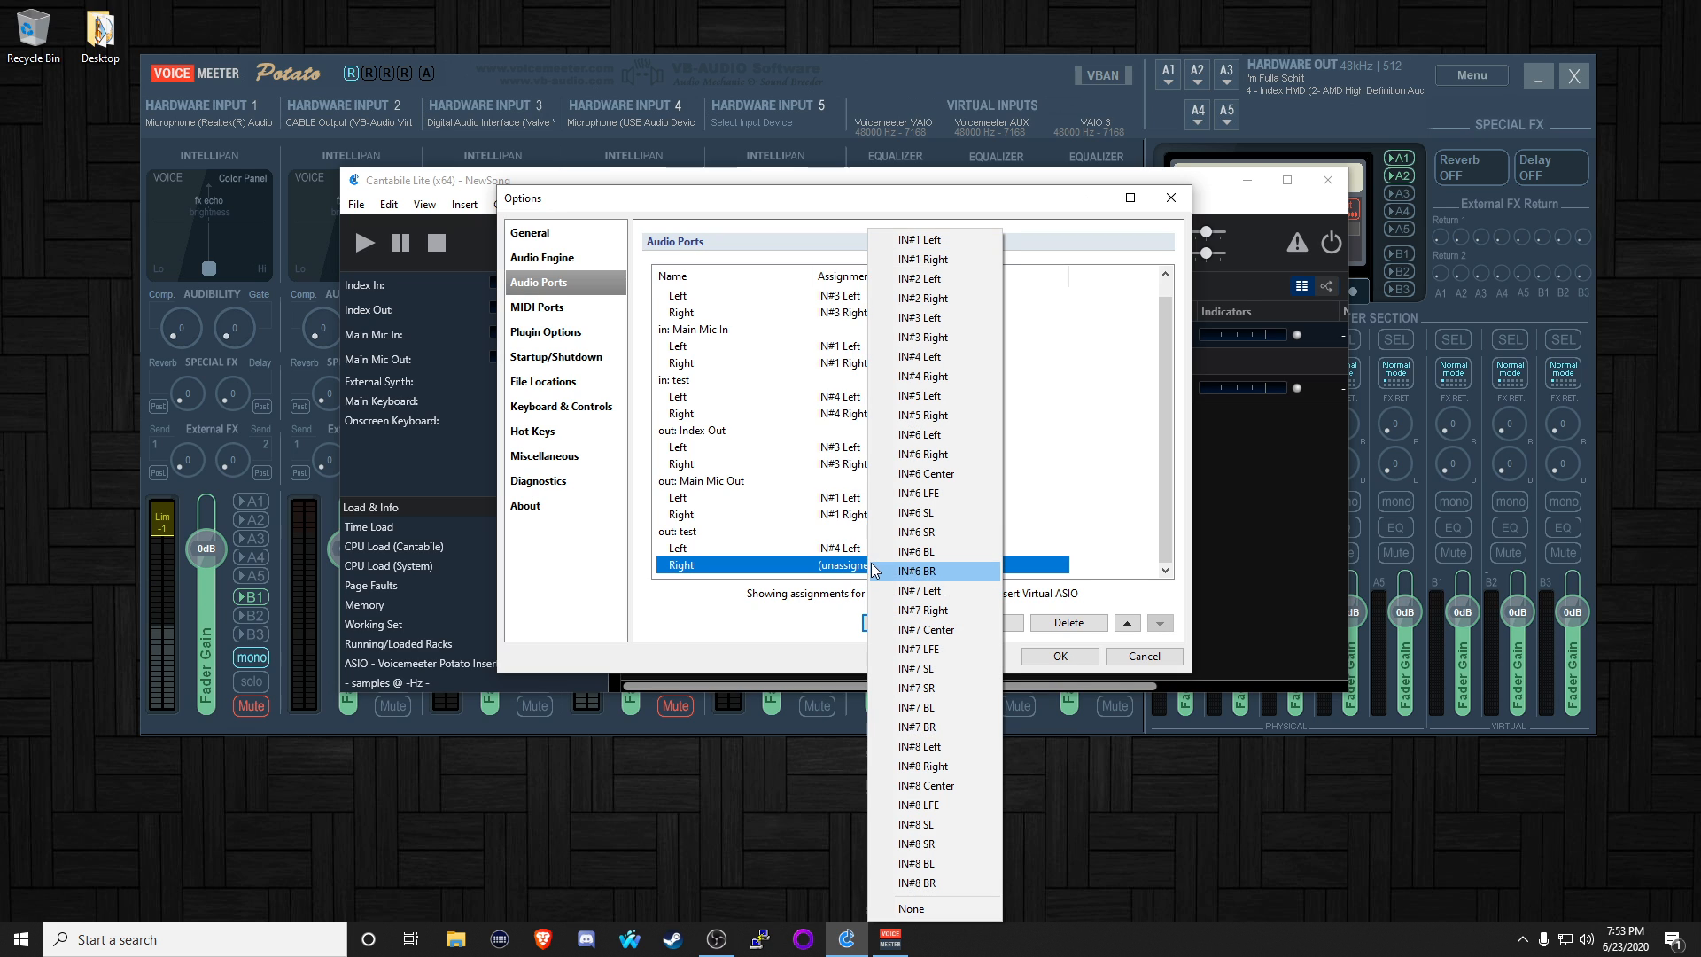
pyautogui.click(950, 380)
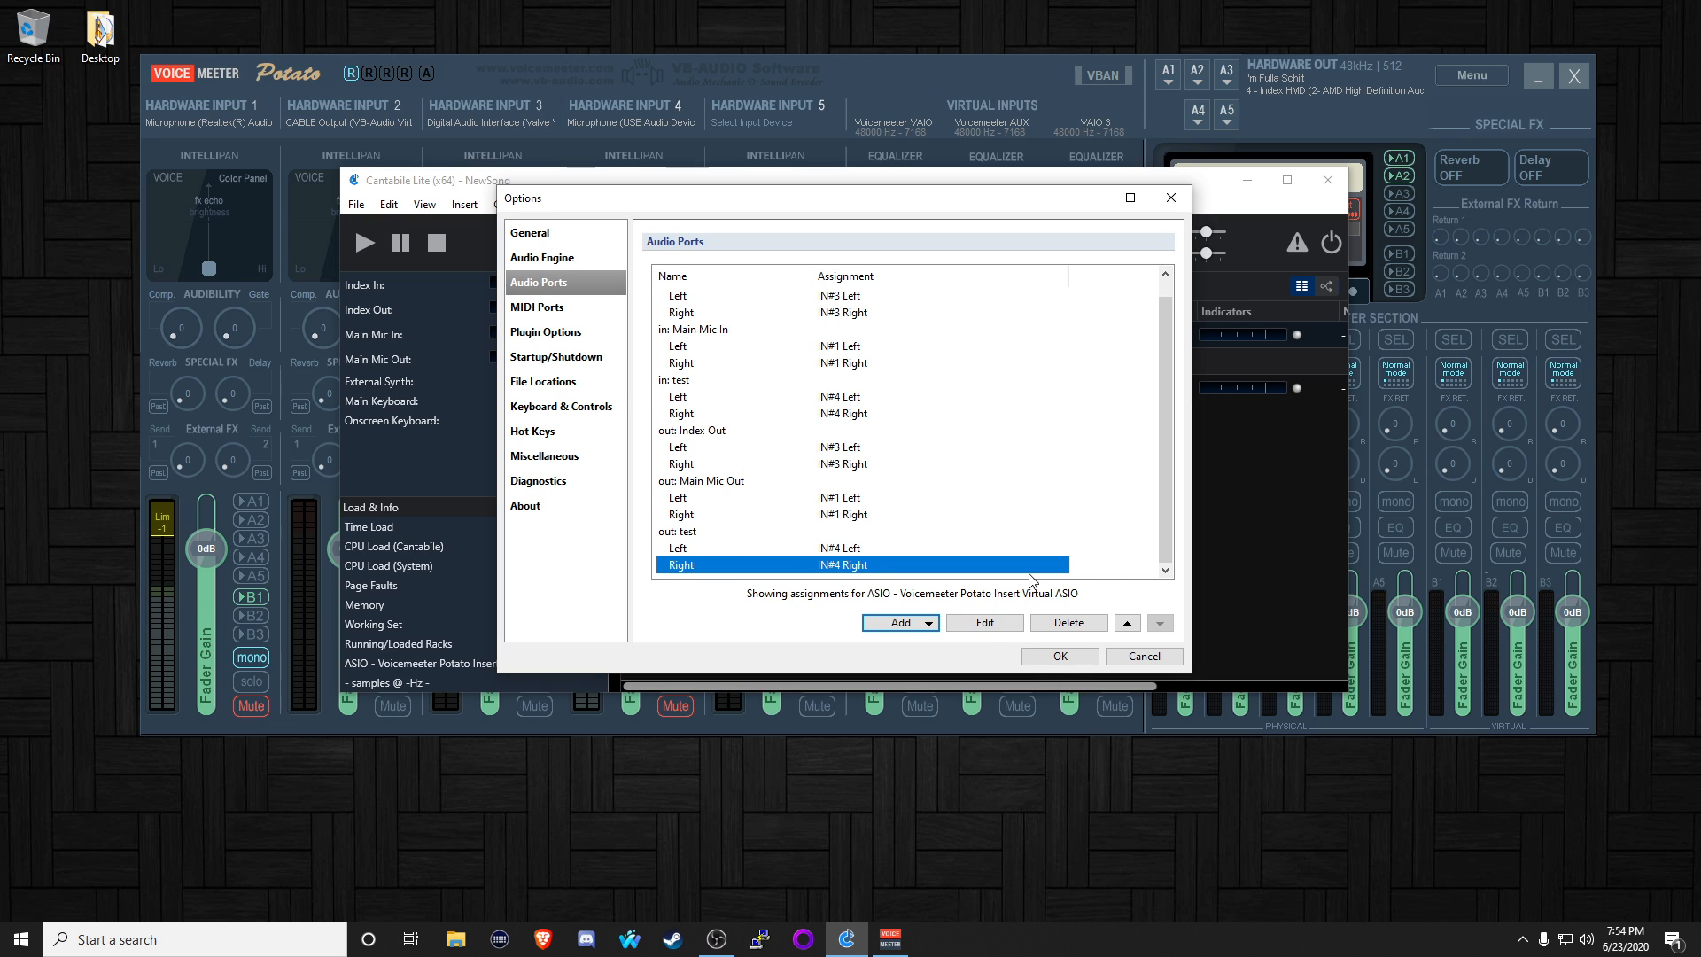
# - Apply the options after reviewing the audio engine and plugin settings, and run a full scan of the plugin folders
pyautogui.click(541, 257)
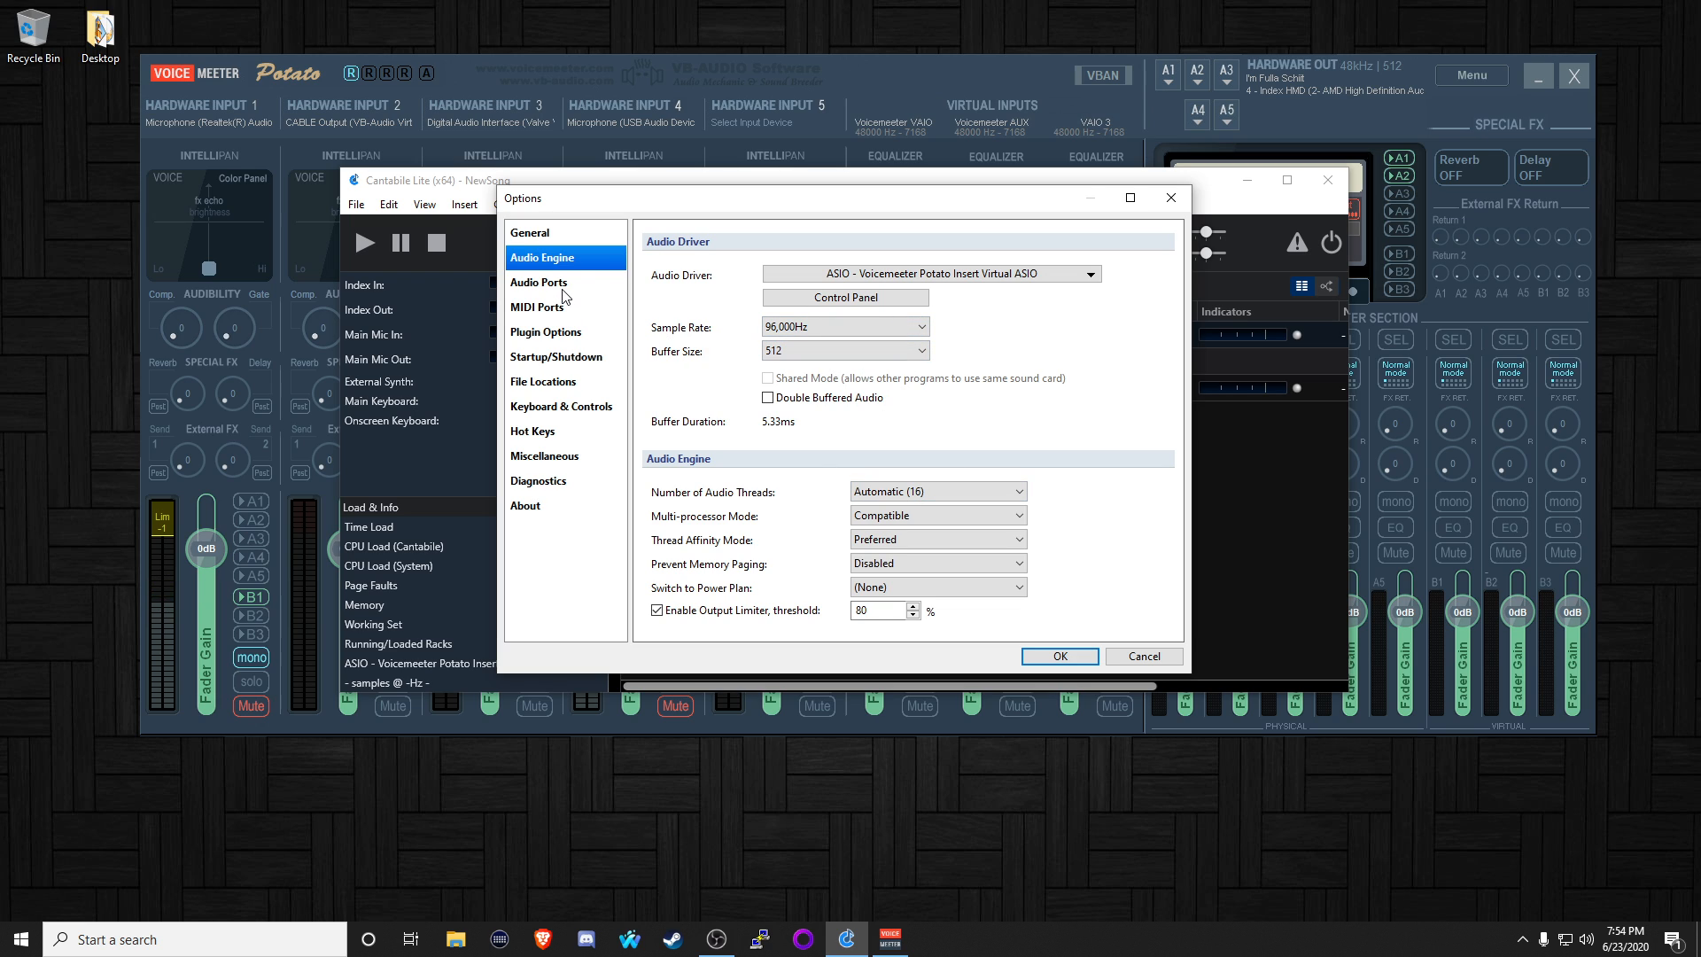
pyautogui.click(546, 333)
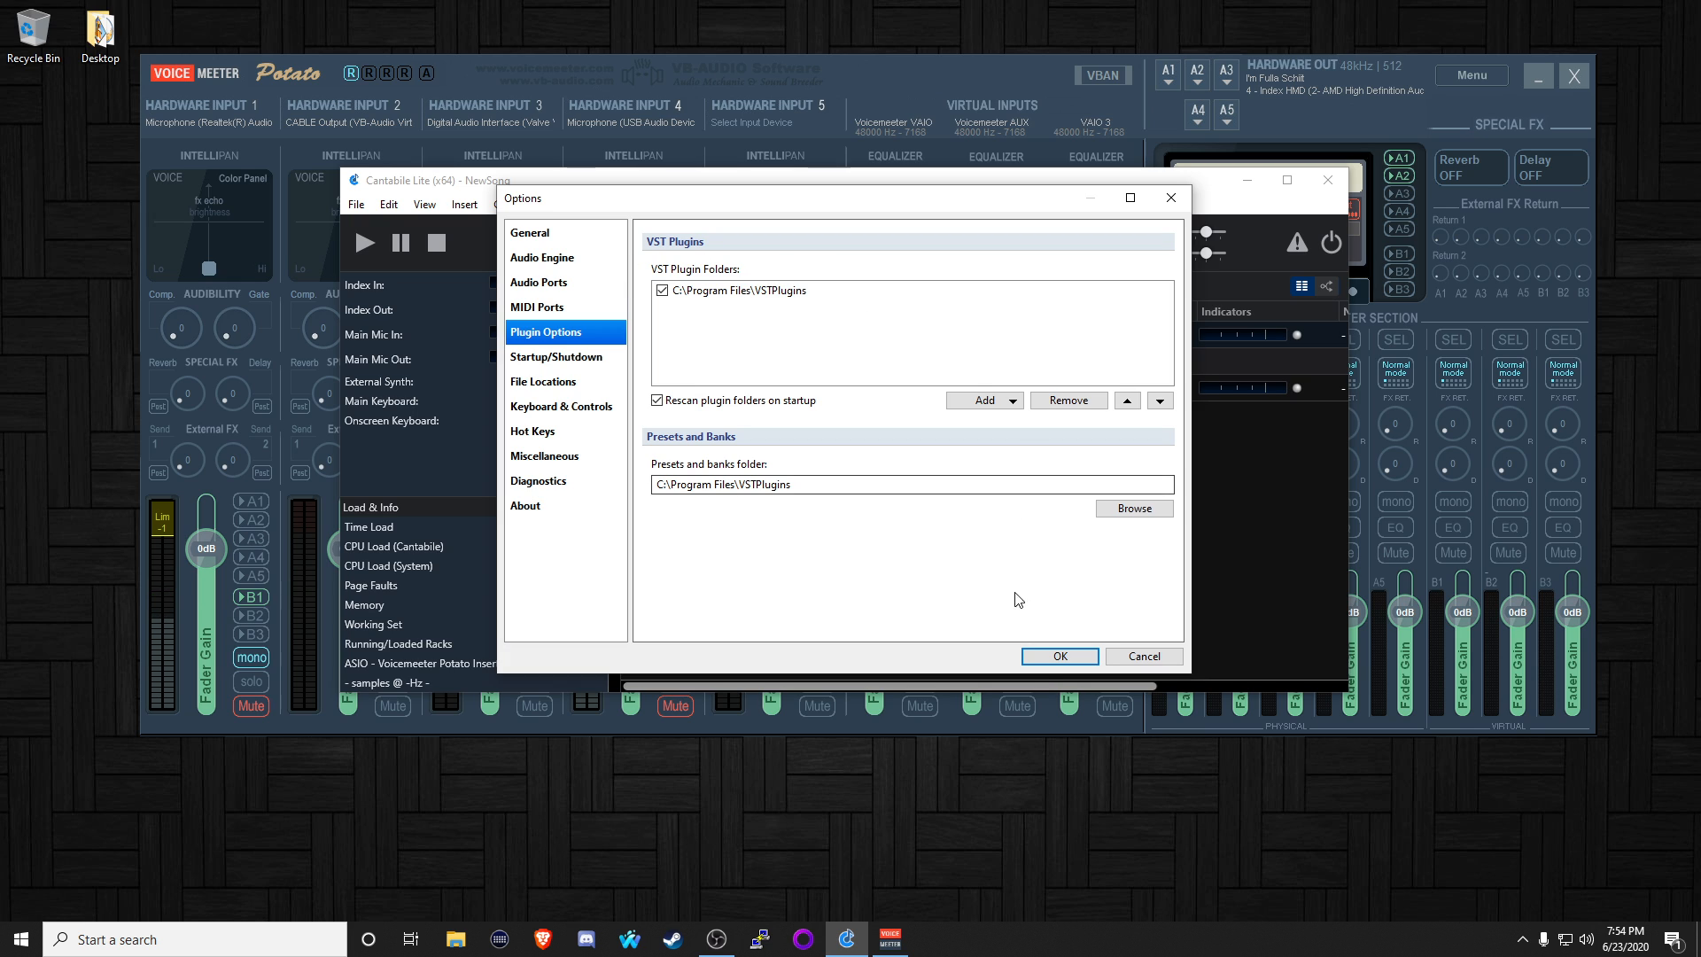
pyautogui.click(1043, 656)
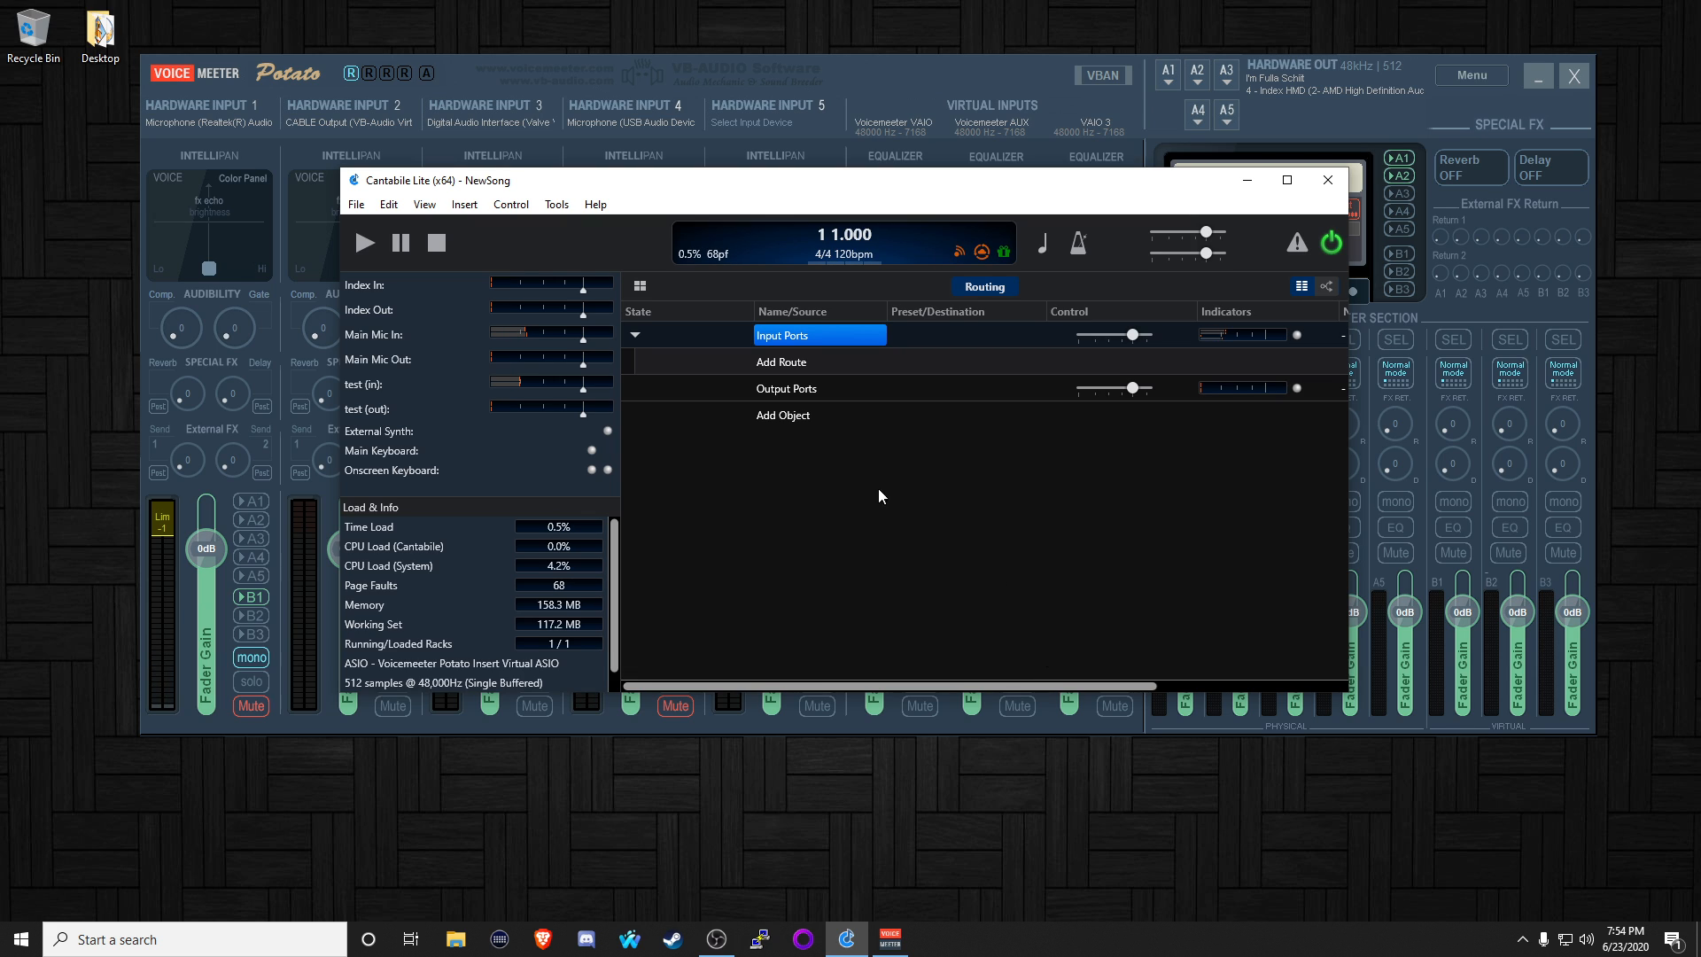
pyautogui.click(559, 207)
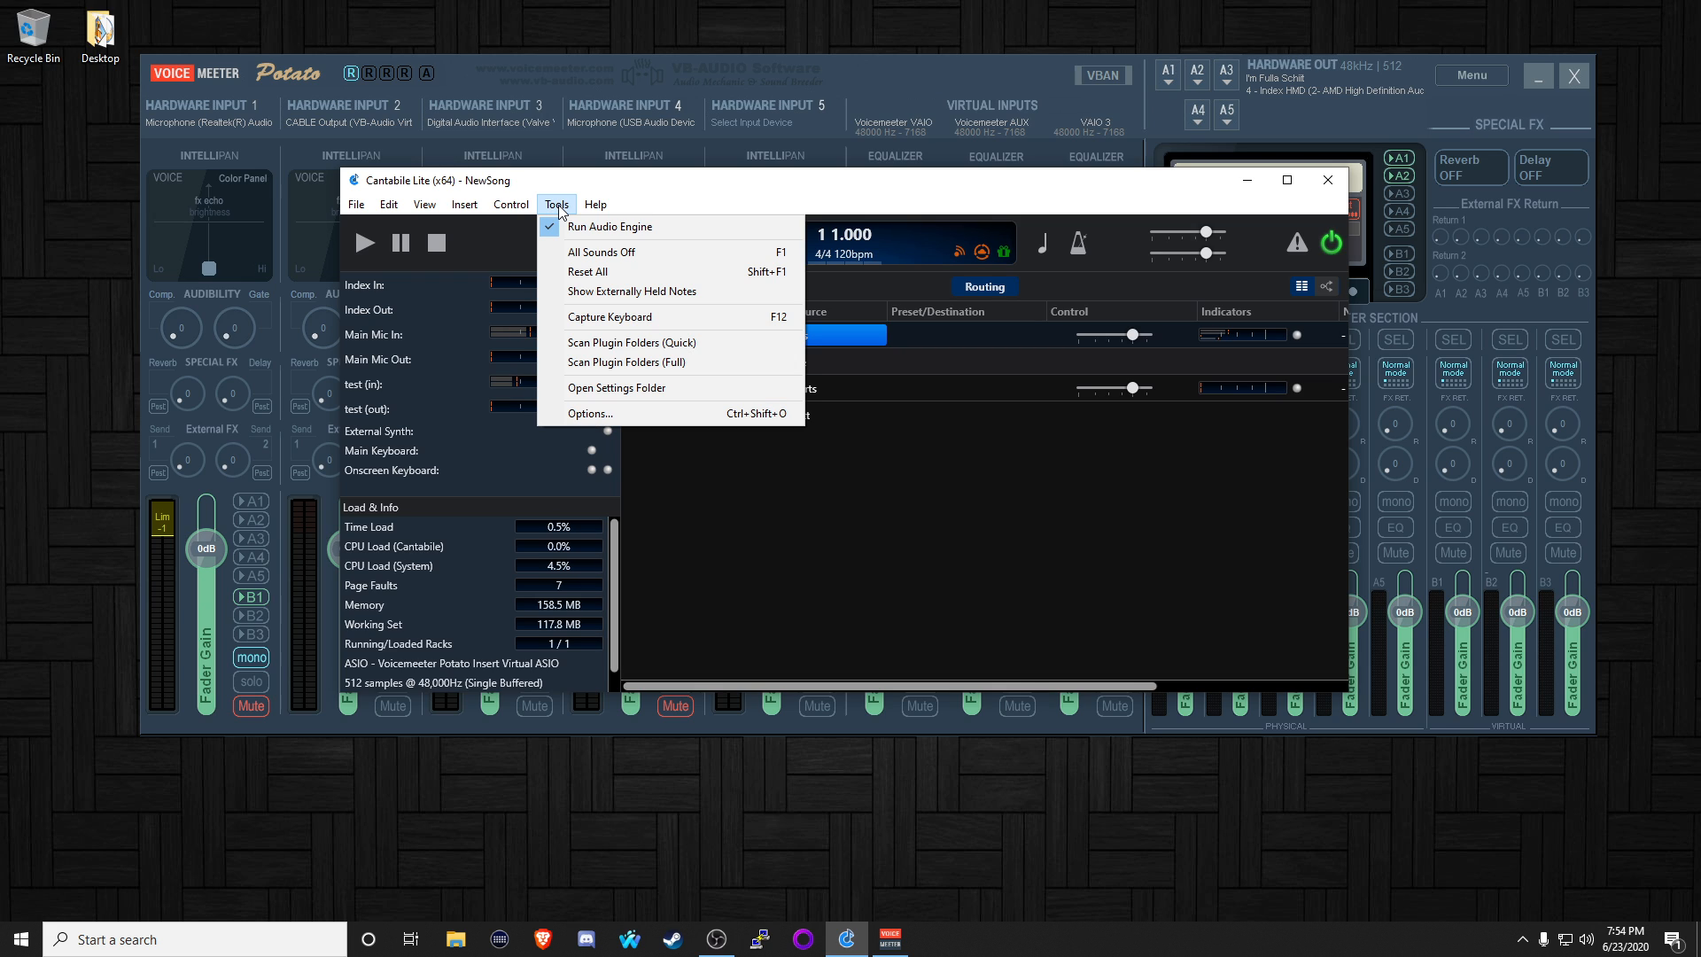
pyautogui.click(662, 365)
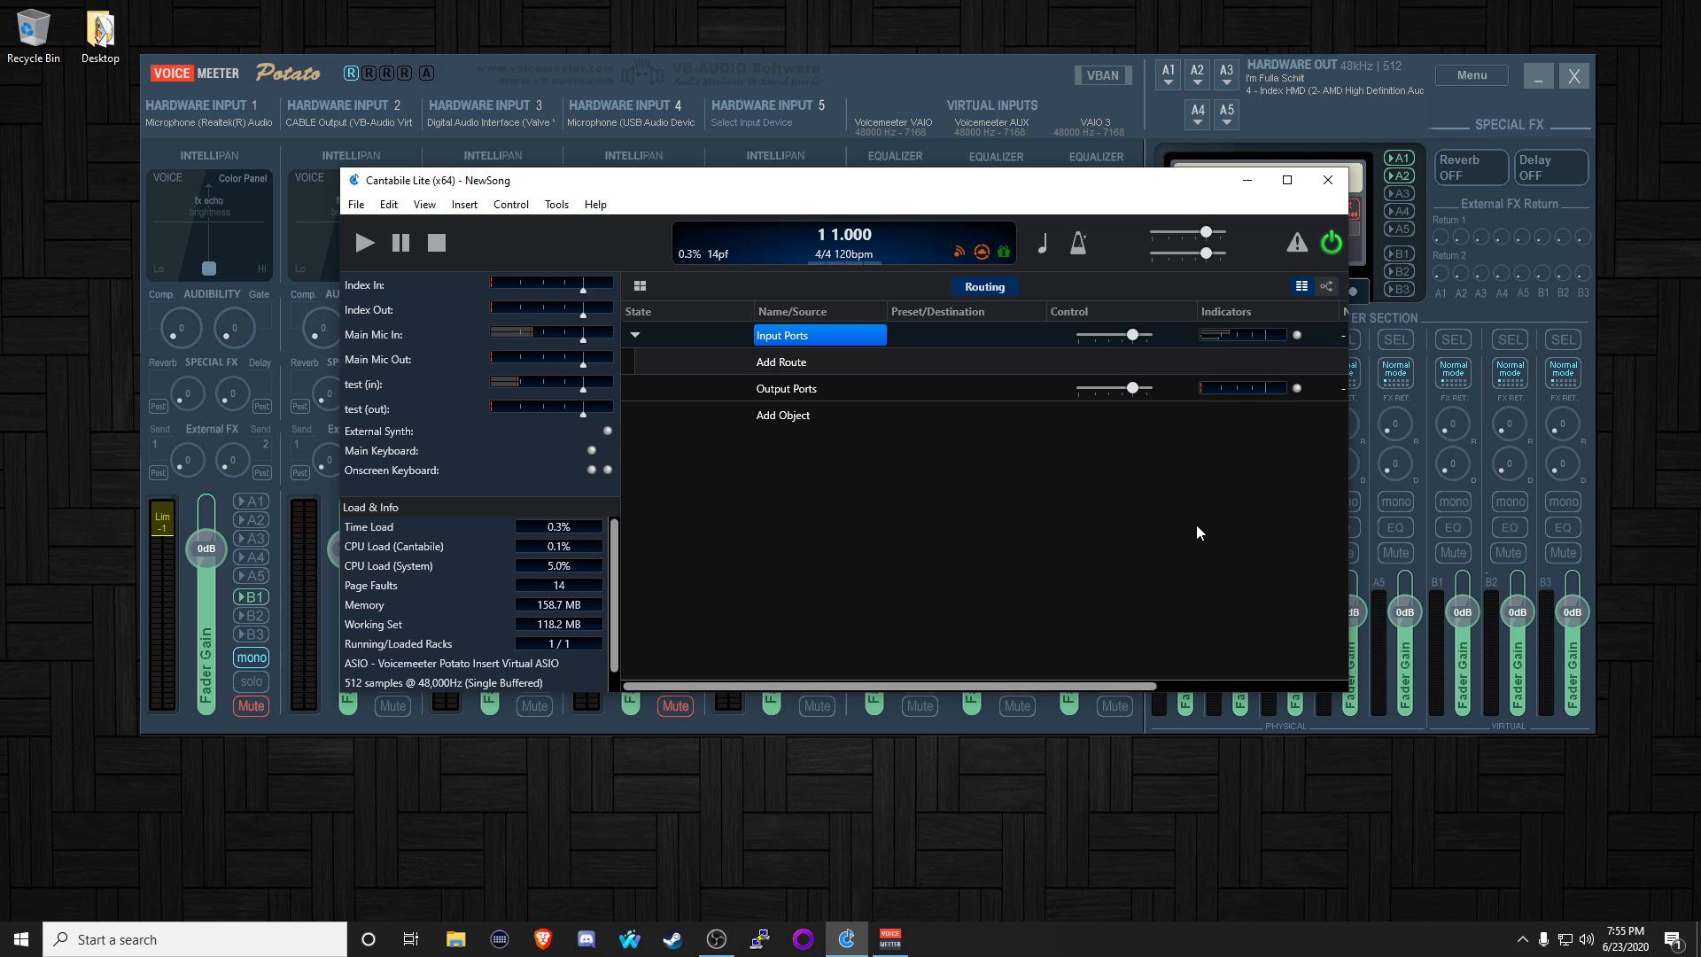
# - Add a route from the test input port to the test output port
pyautogui.click(636, 336)
pyautogui.click(636, 336)
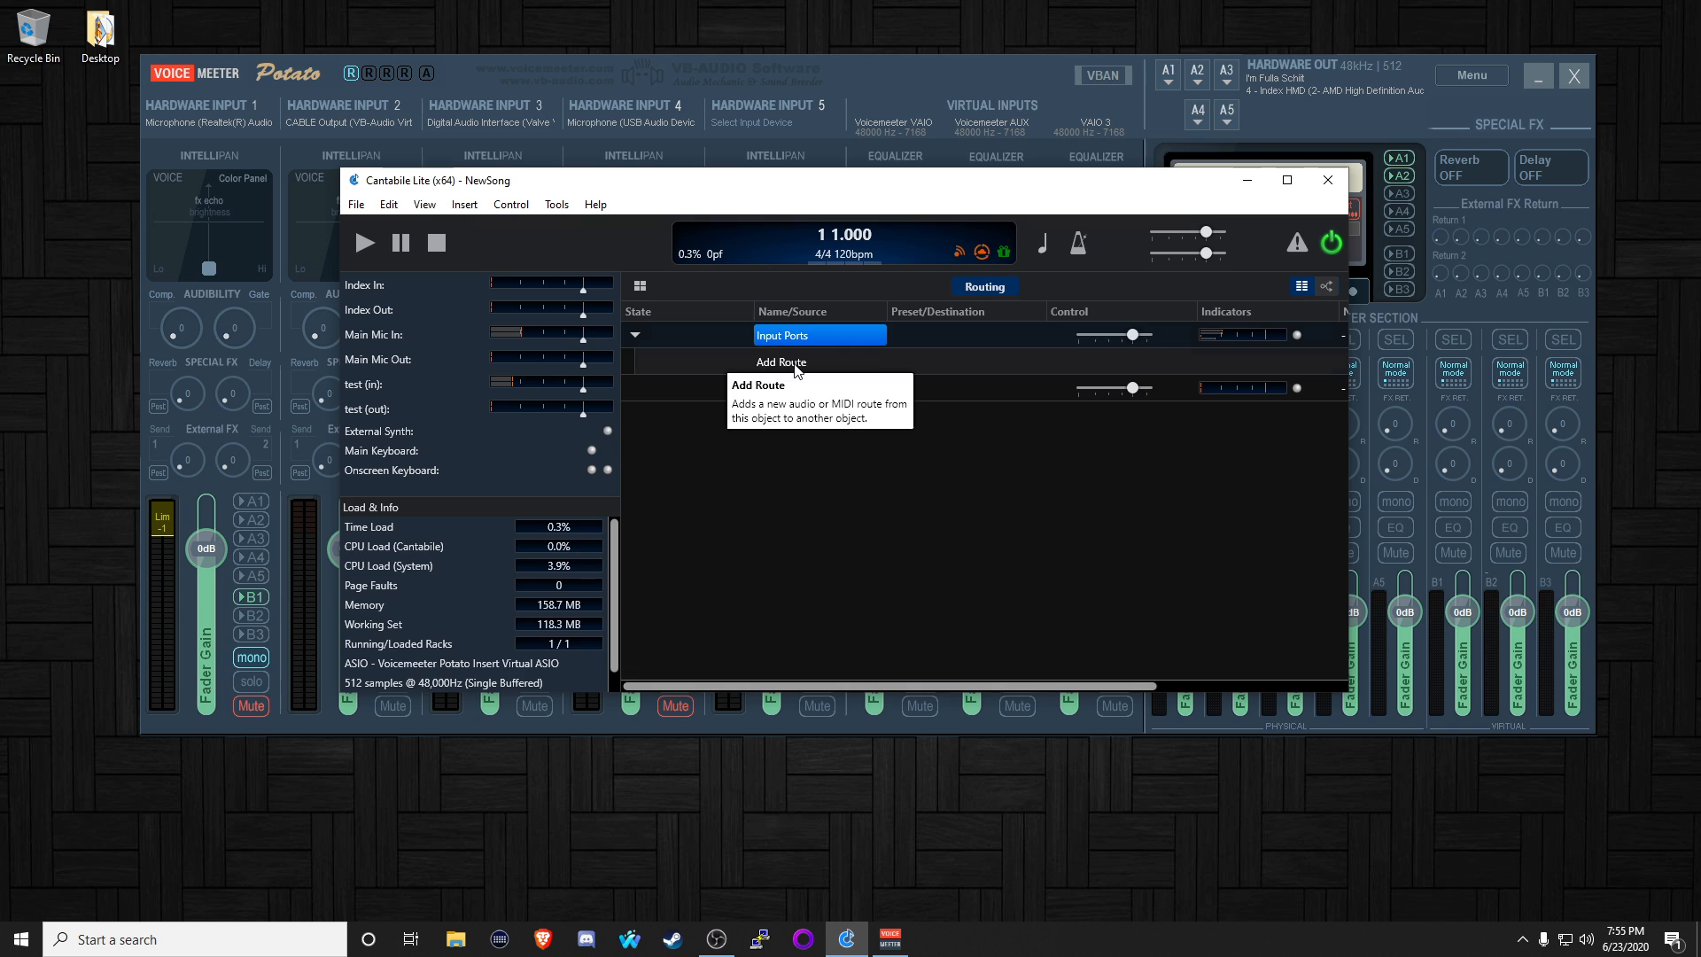
pyautogui.click(797, 370)
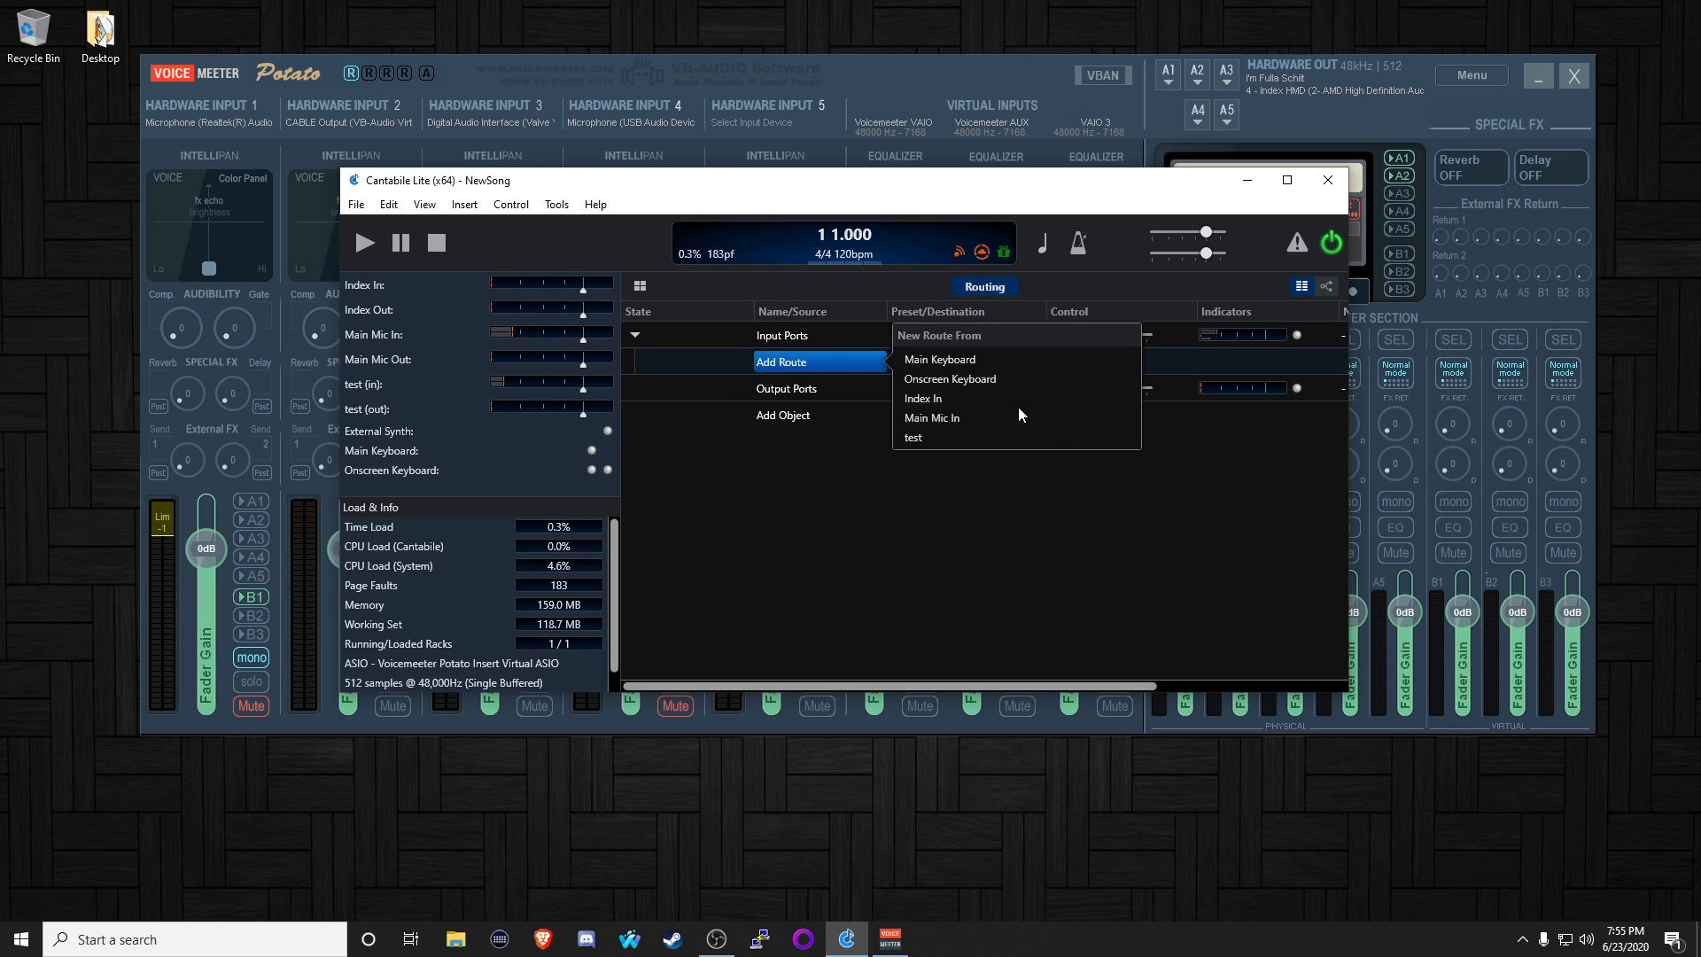
pyautogui.click(916, 439)
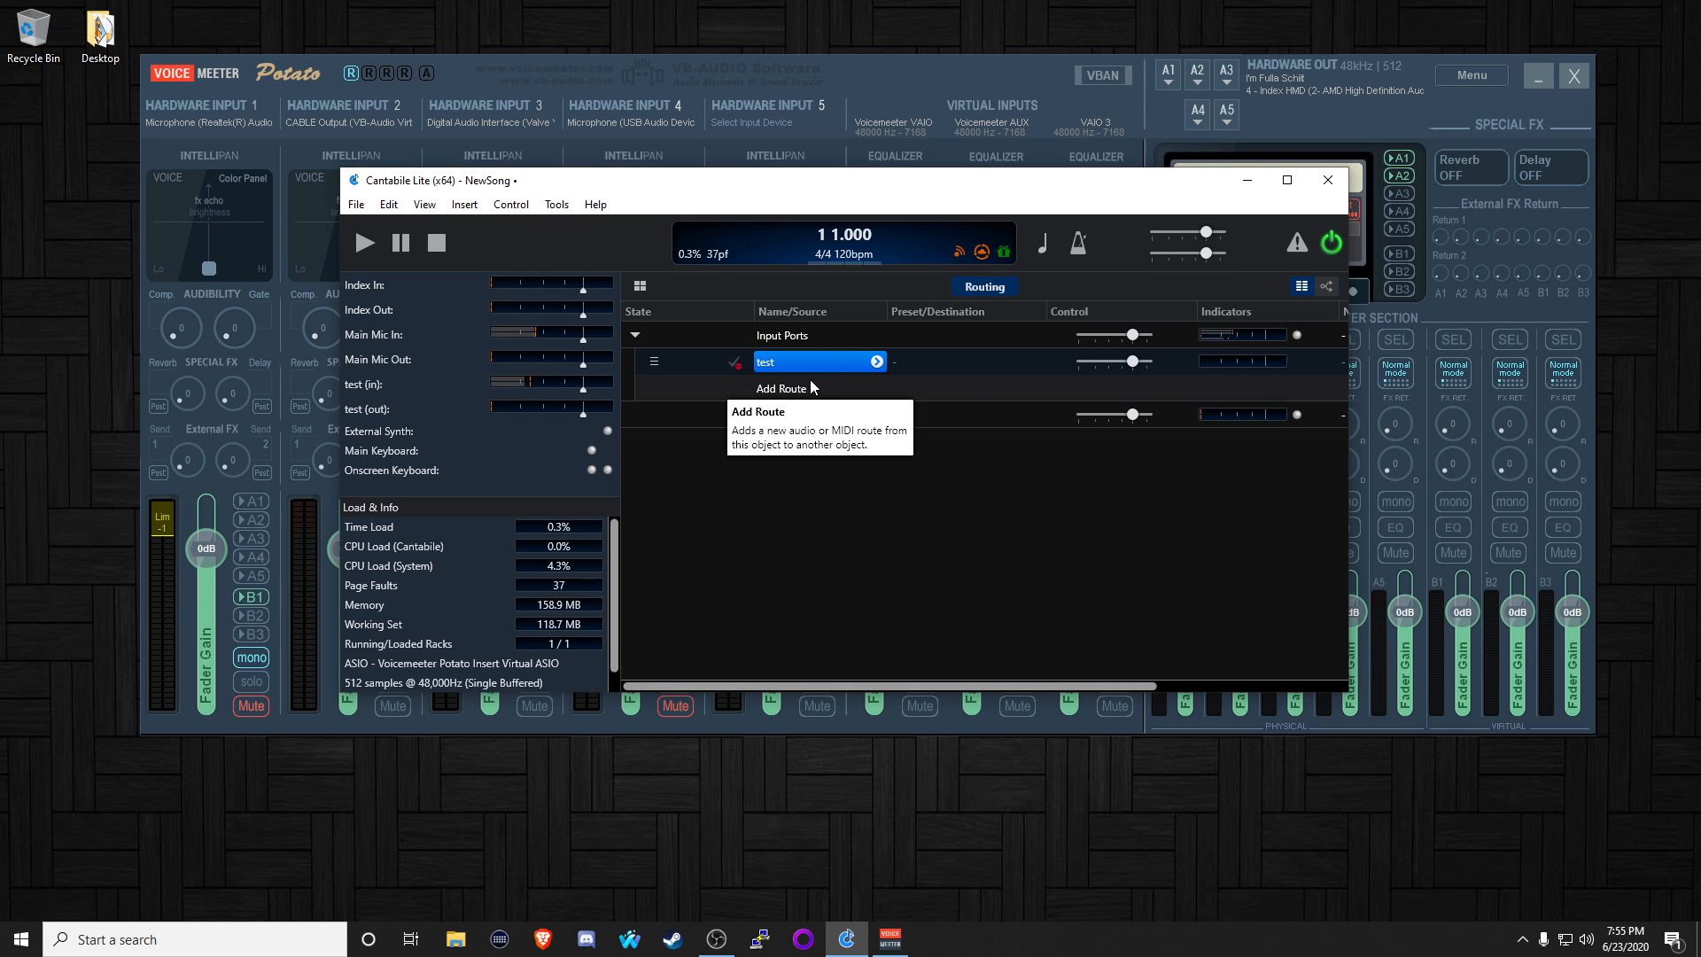
pyautogui.click(957, 370)
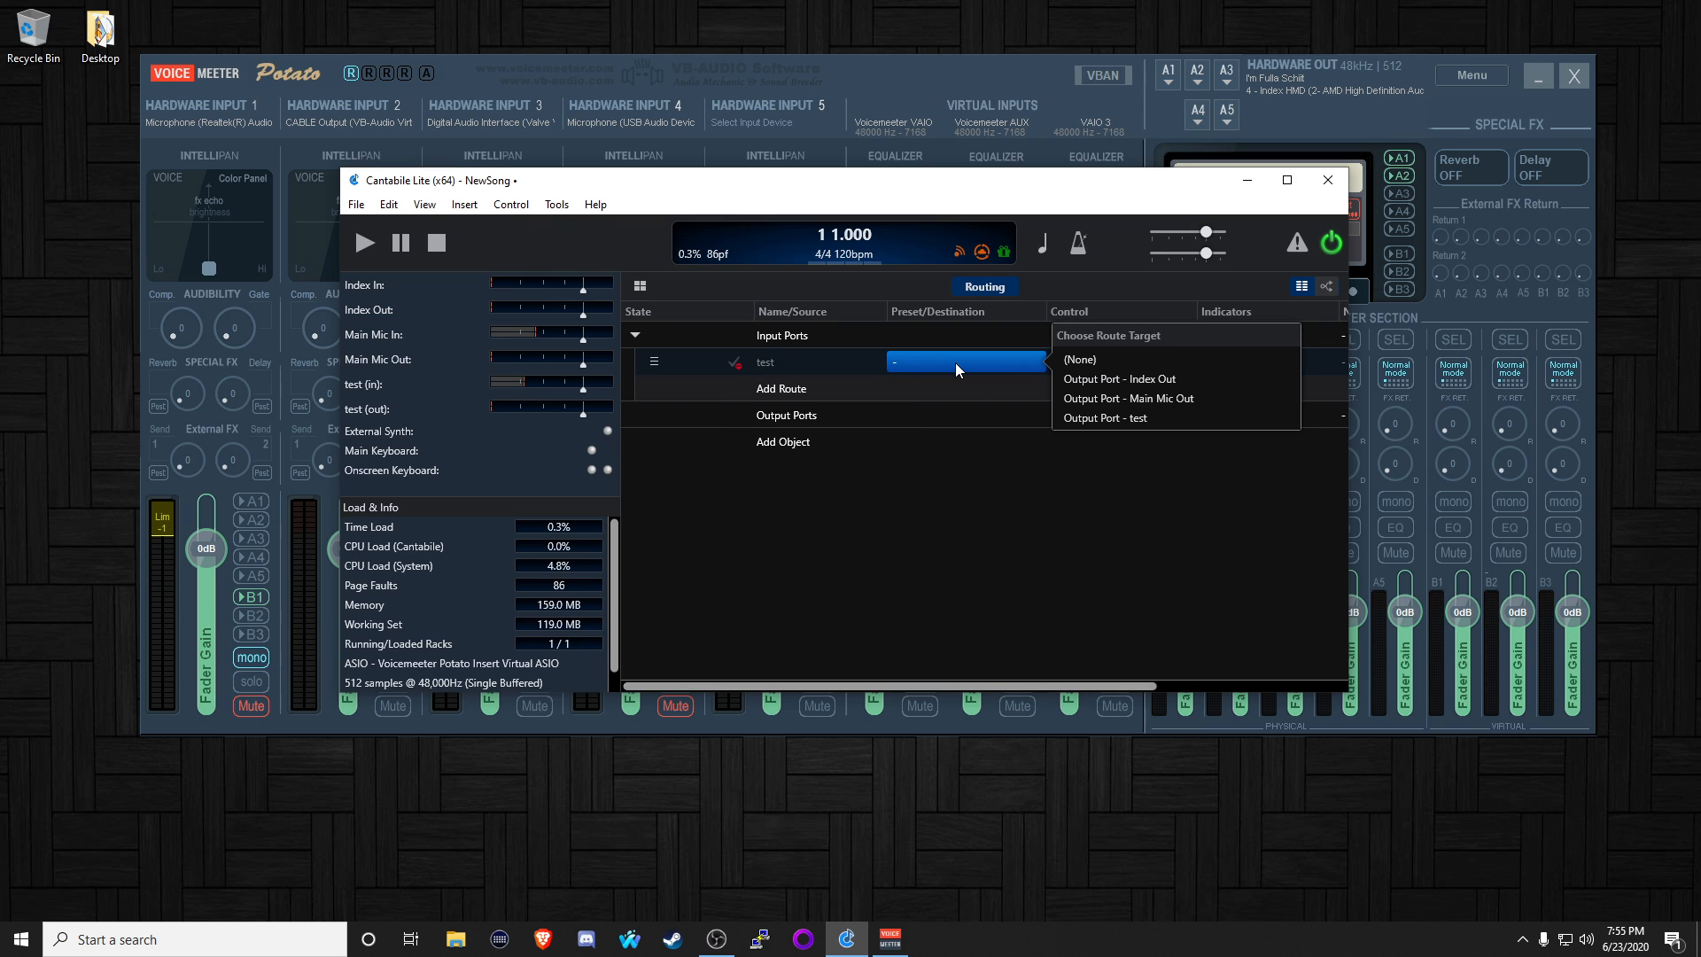
pyautogui.click(1129, 419)
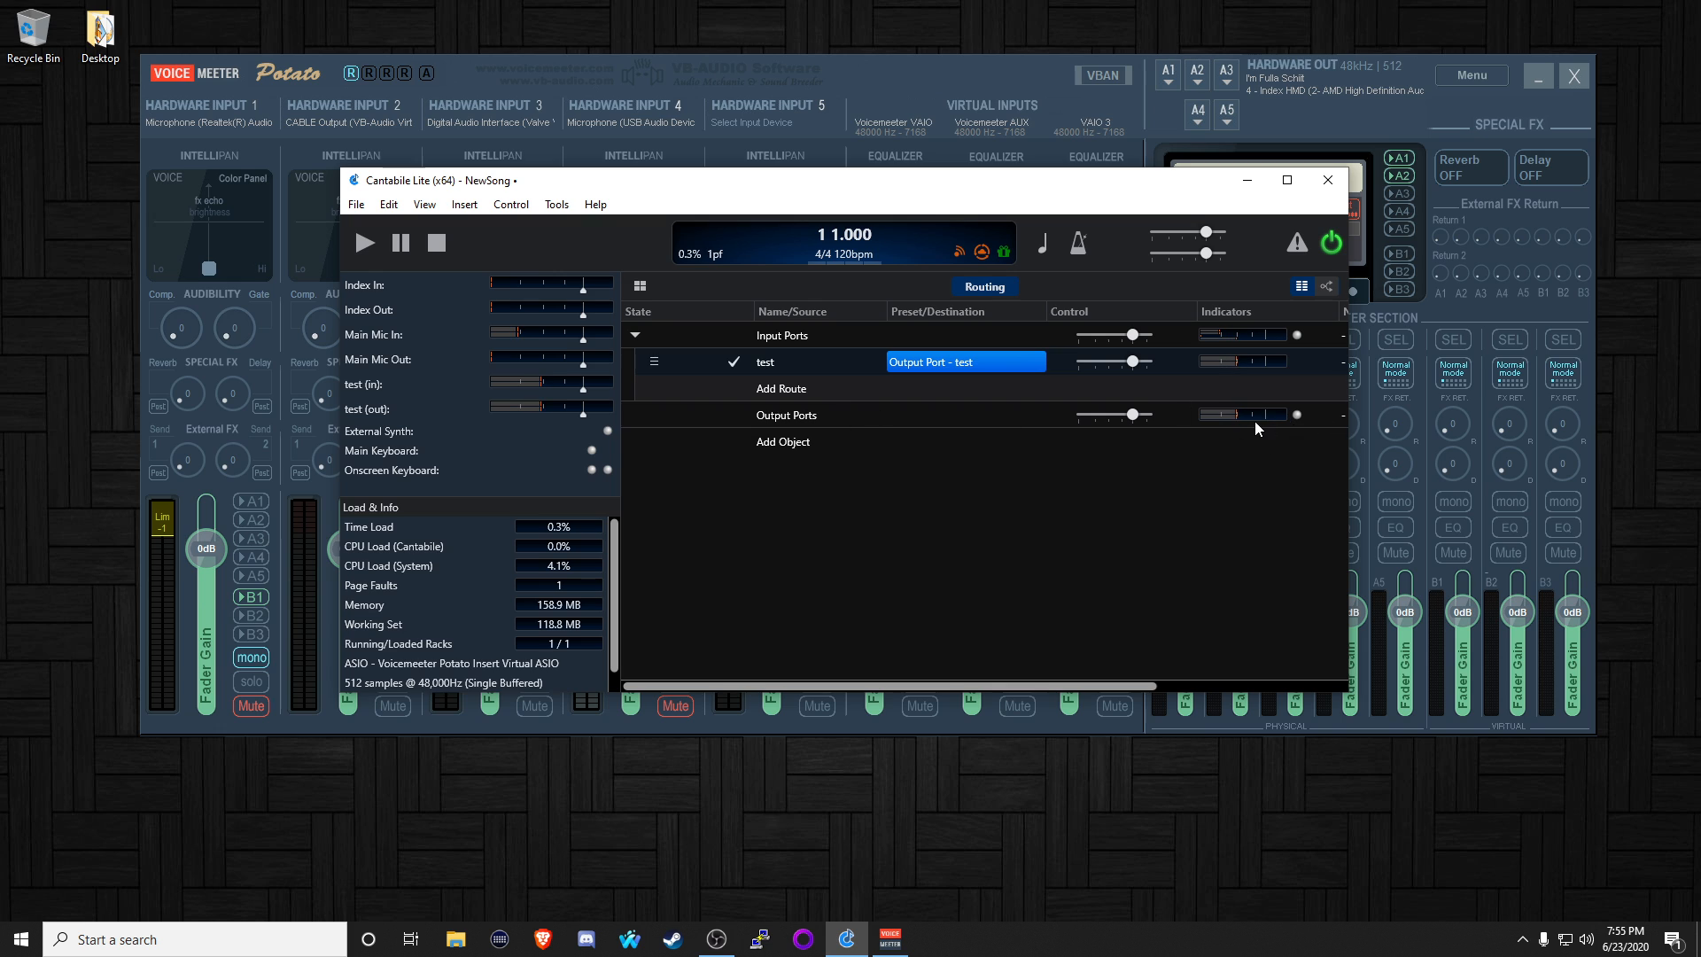
# - Switch to Voicemeeter and test Hardware Input 4 by sending it unmuted to A1, restoring its mute and routing
pyautogui.click(929, 63)
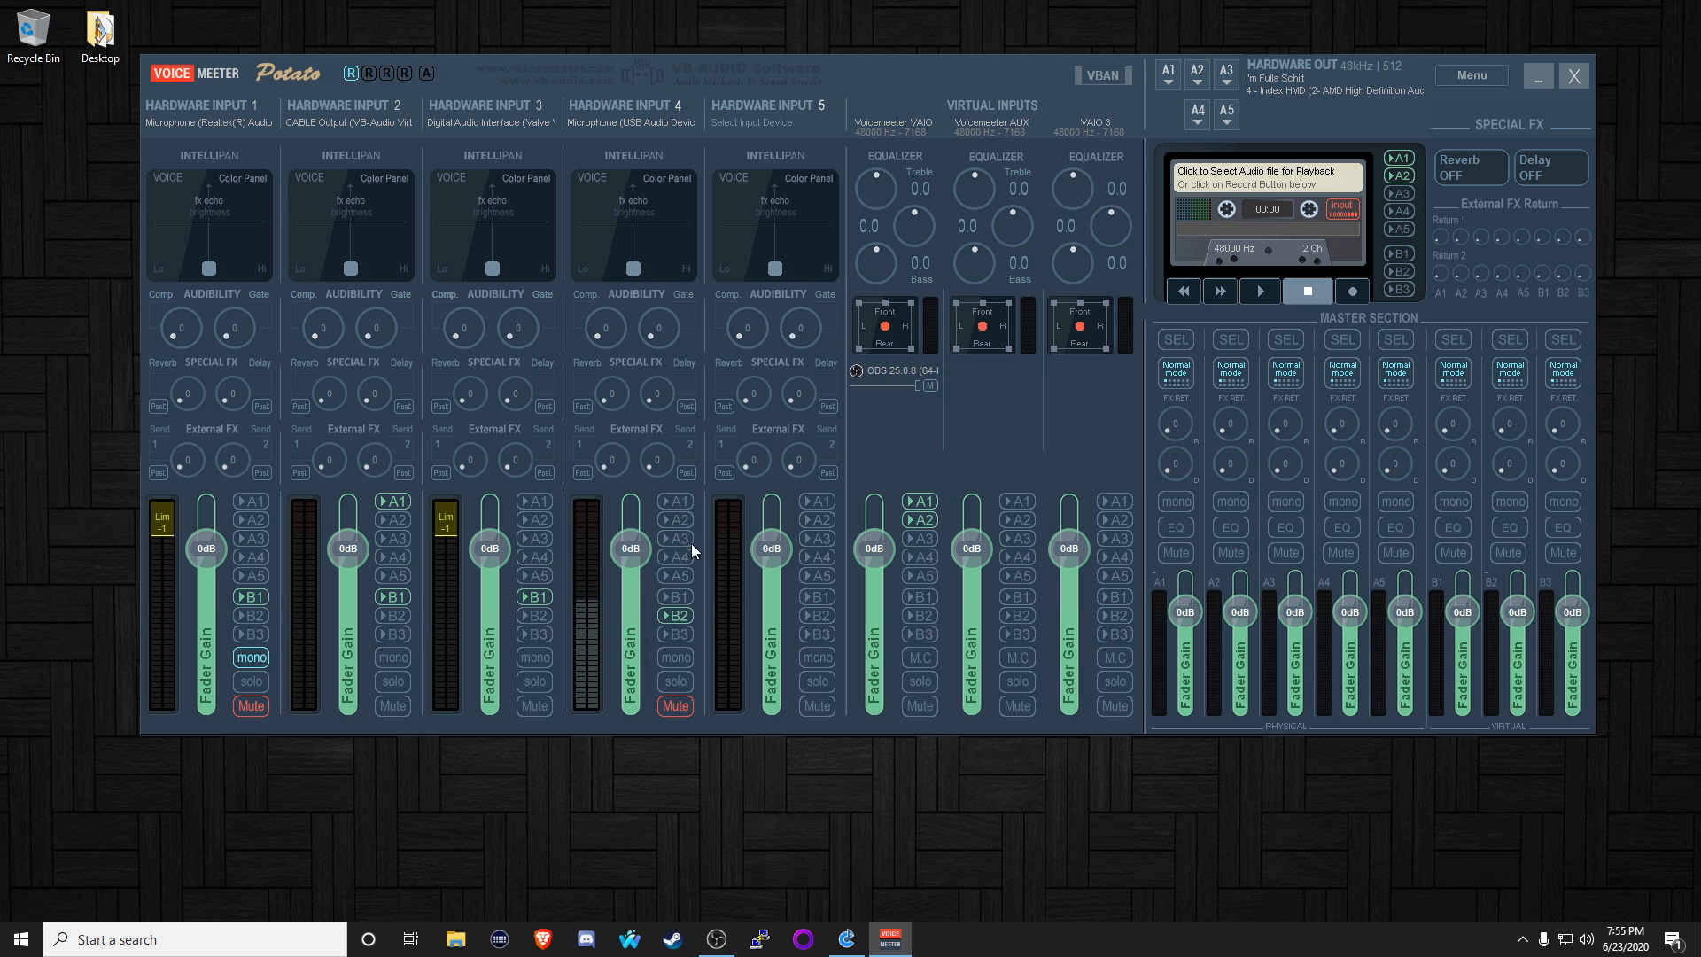
pyautogui.click(683, 502)
pyautogui.click(688, 706)
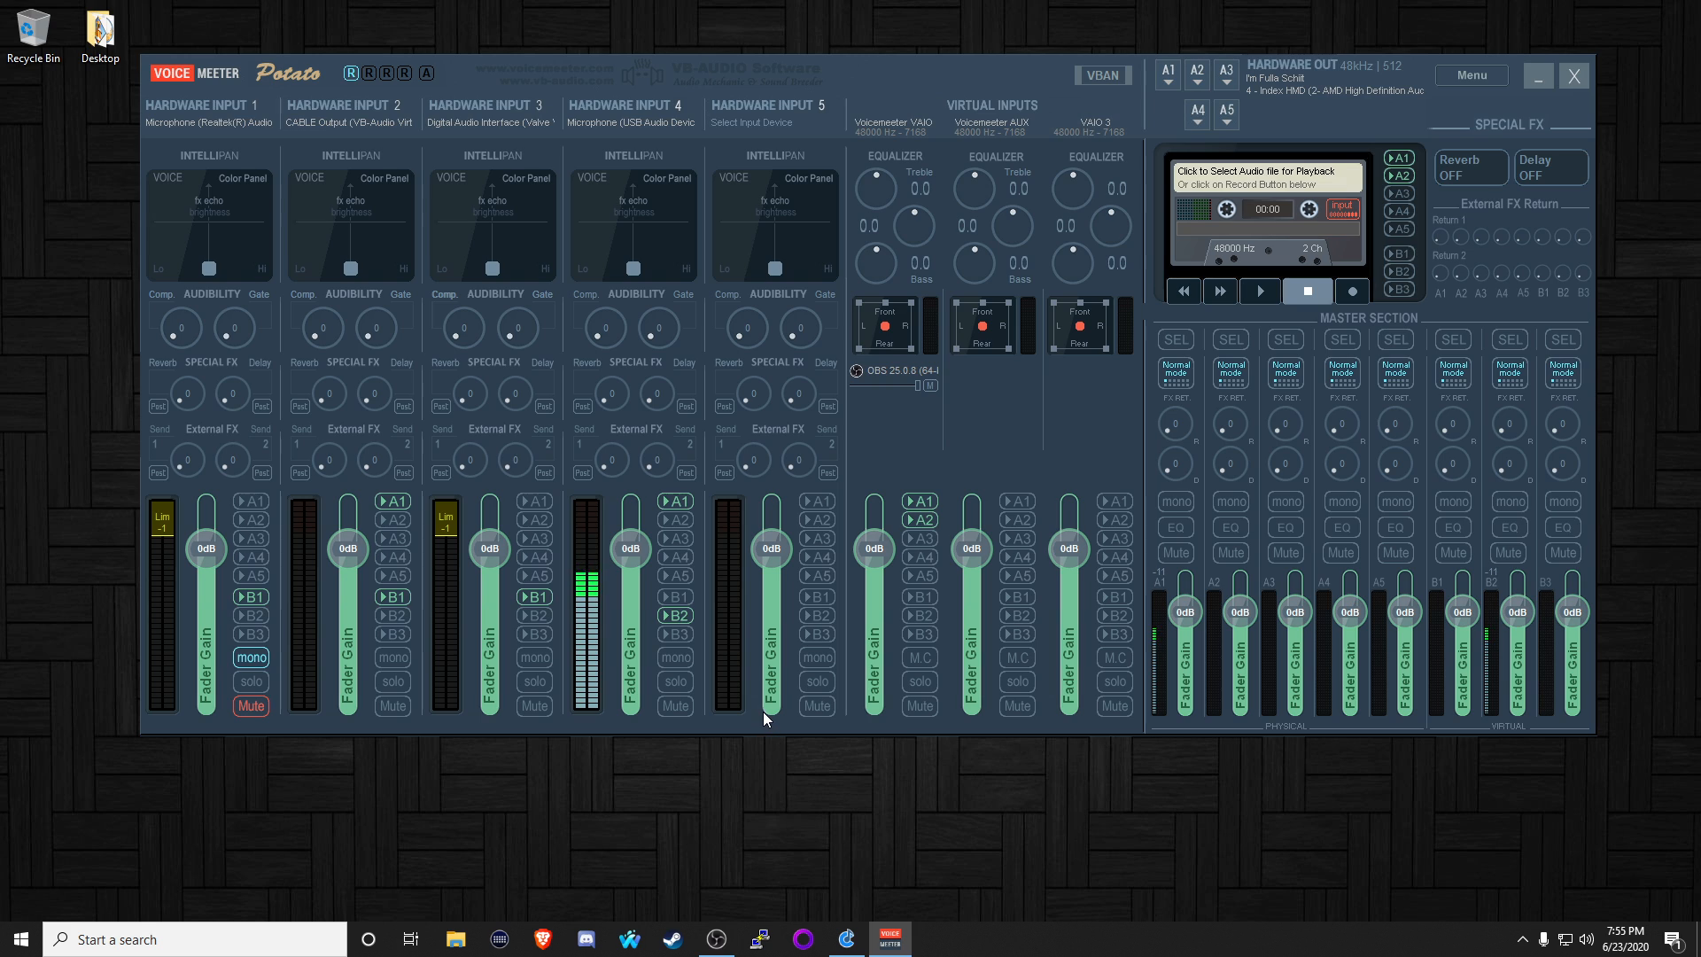
pyautogui.click(684, 501)
pyautogui.click(678, 712)
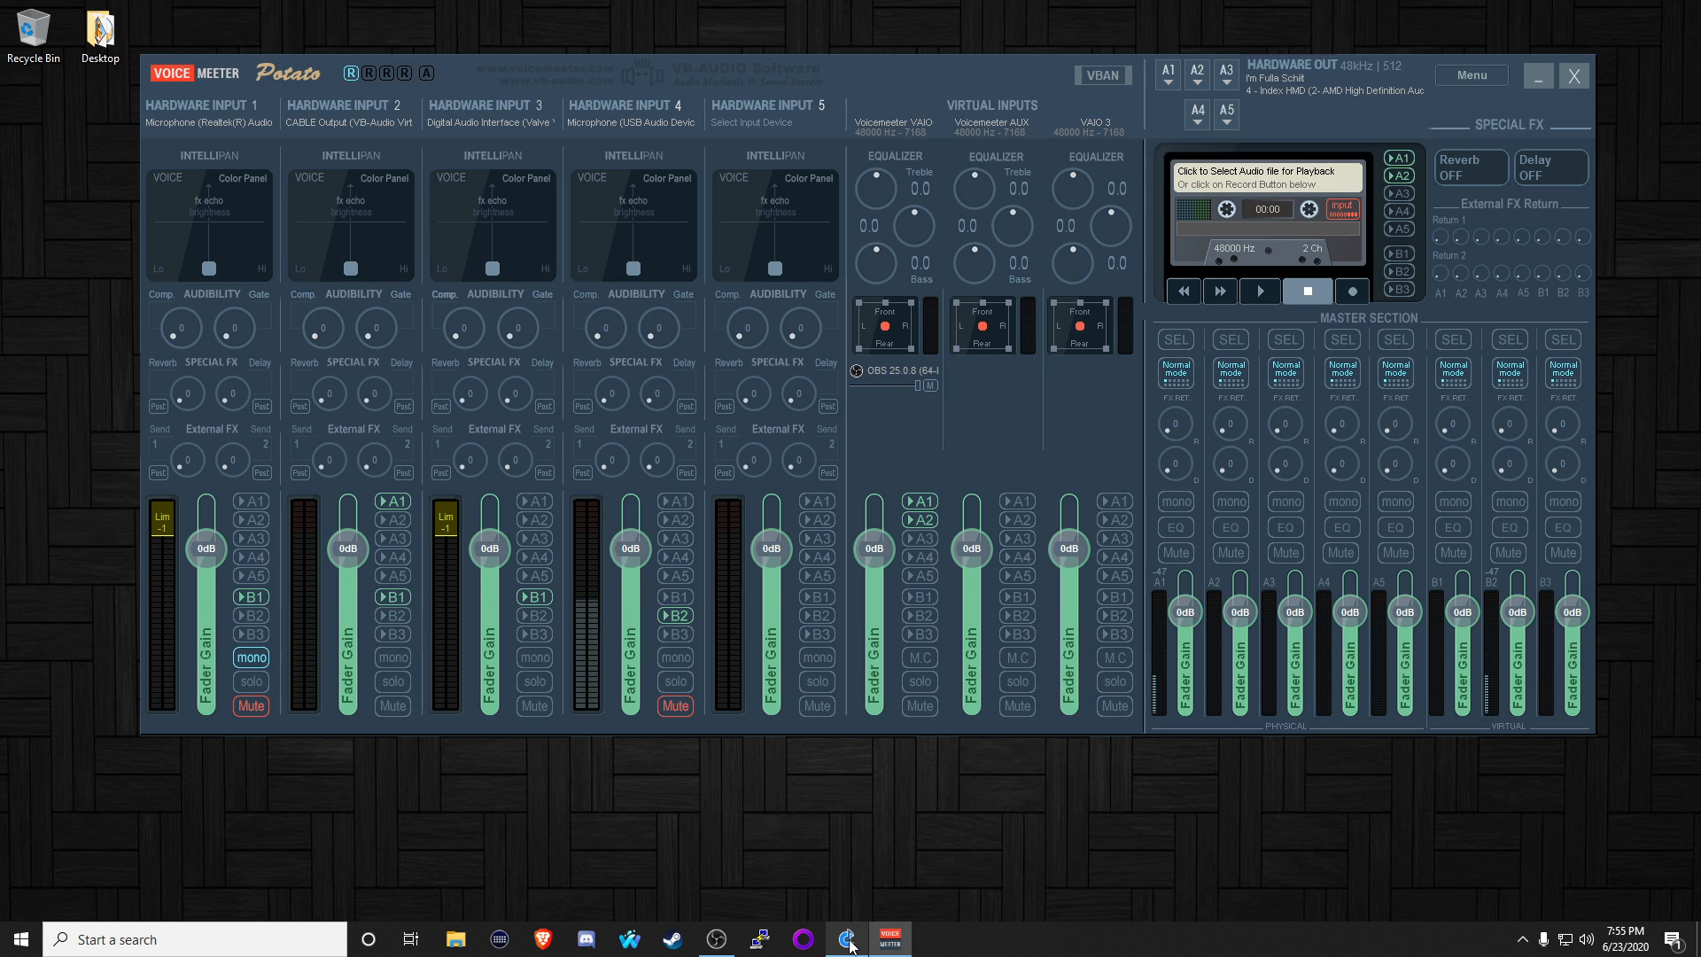
# - Return to Cantabile and insert the FREE87 FR-GATE(x64) plugin as a new object in the routing list
pyautogui.moveTo(849, 947)
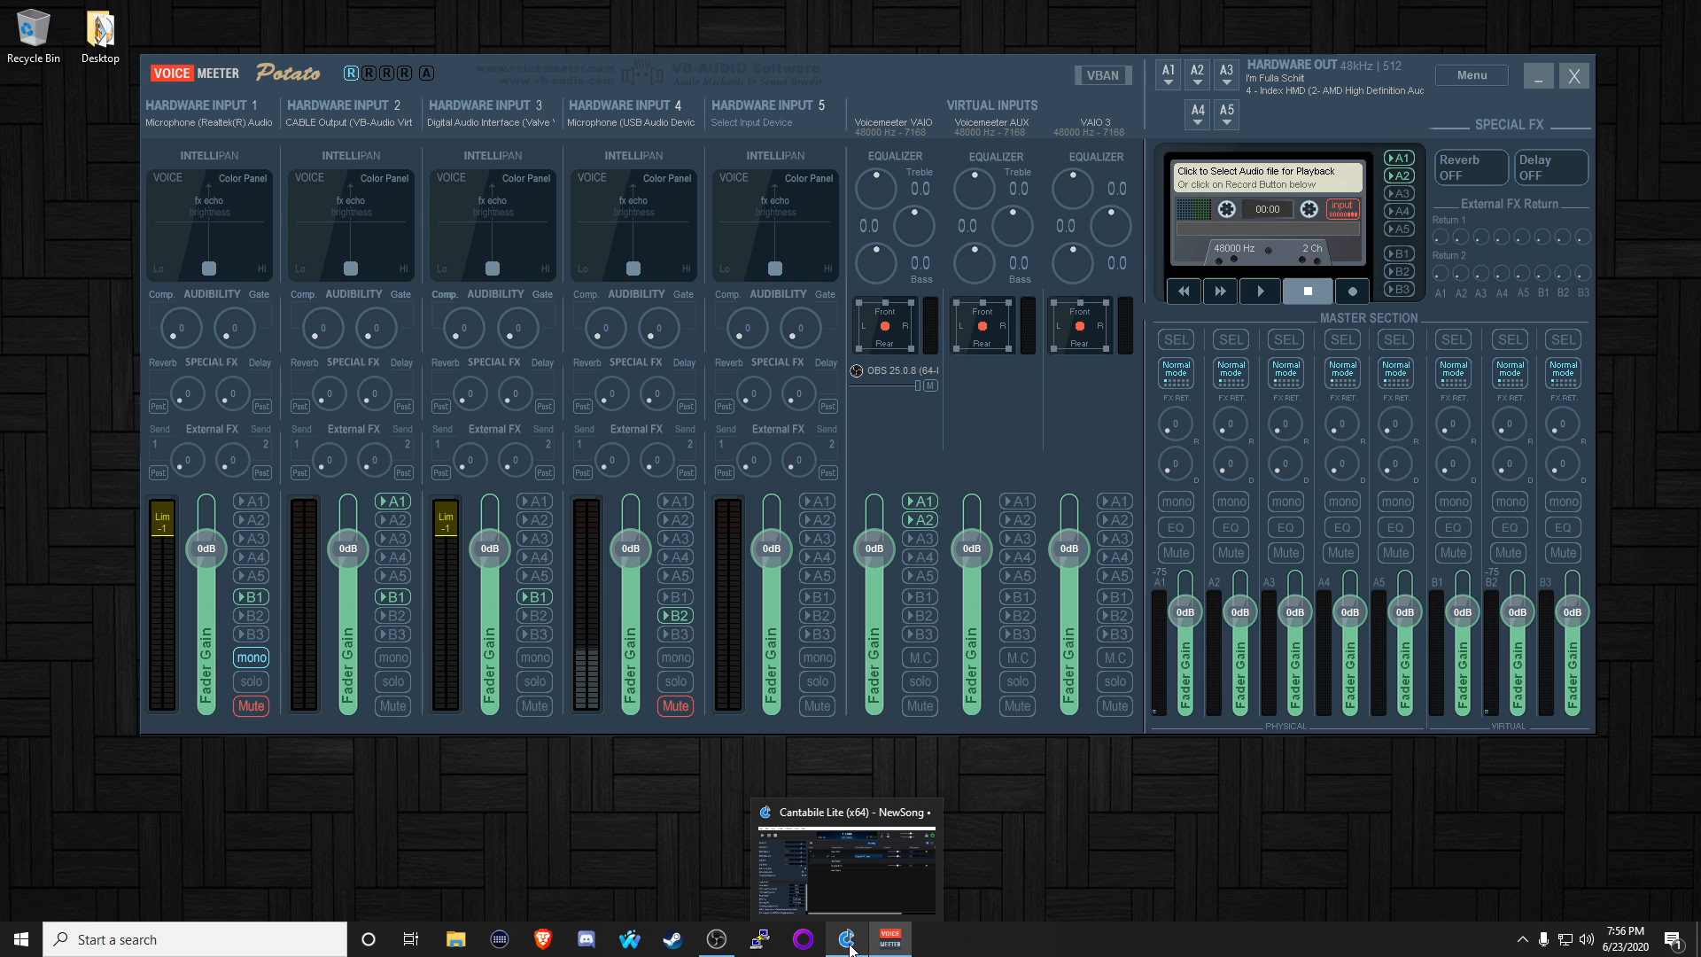
pyautogui.click(848, 942)
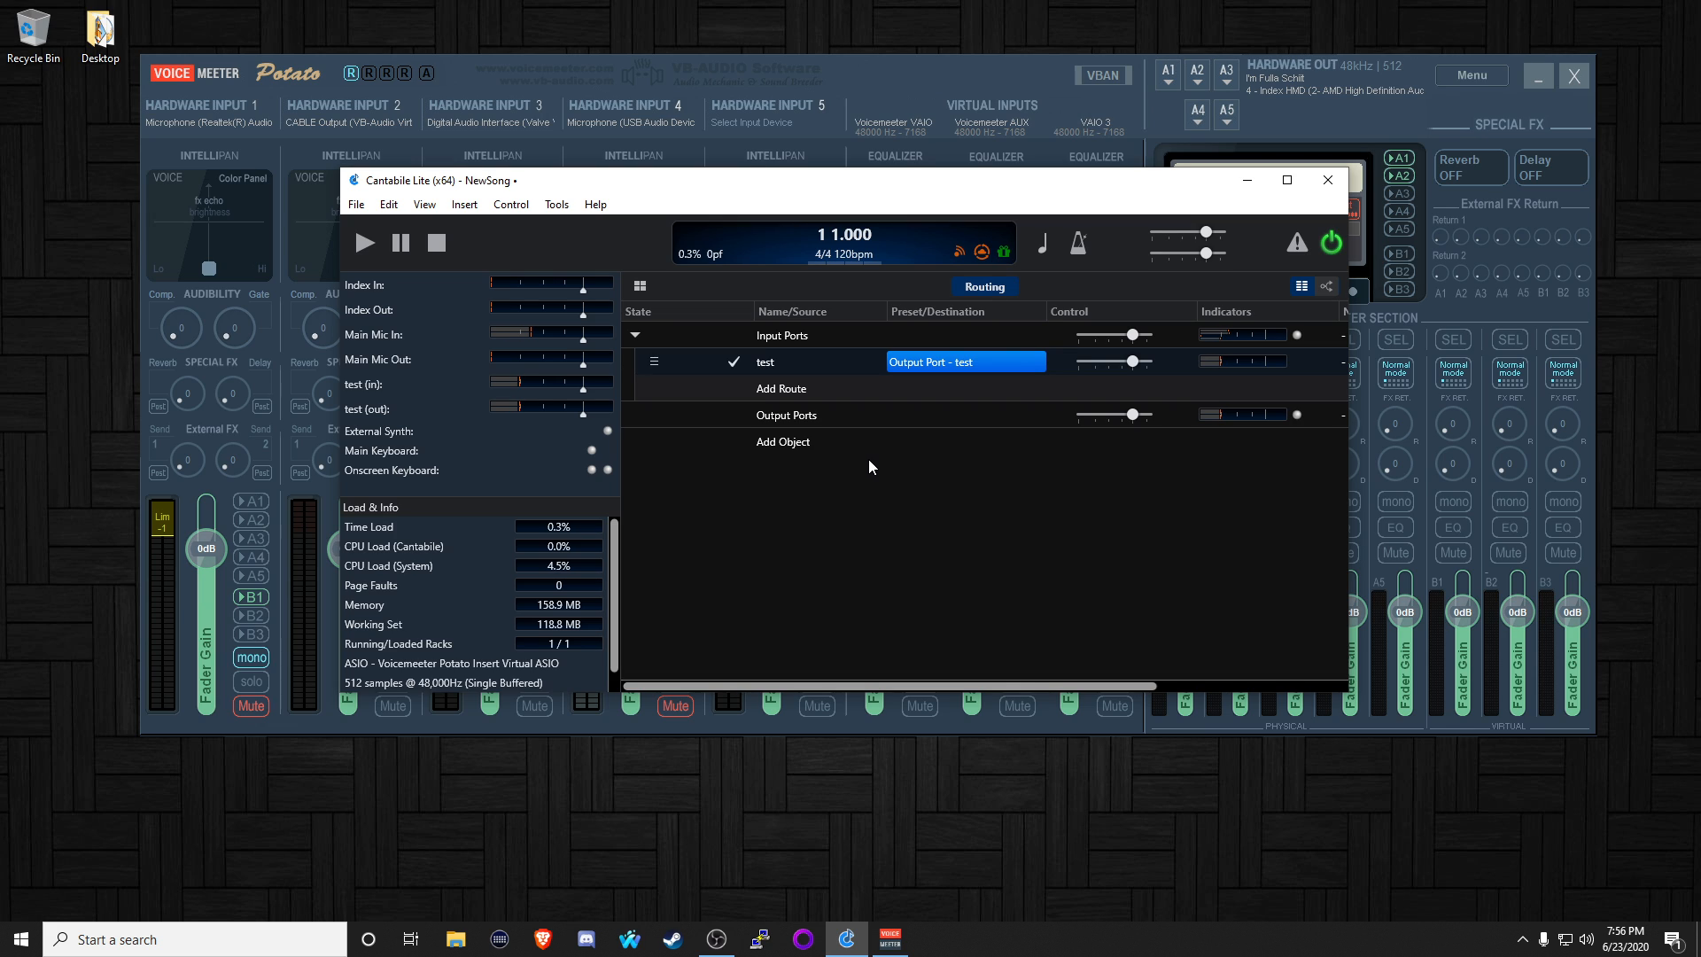
pyautogui.click(789, 445)
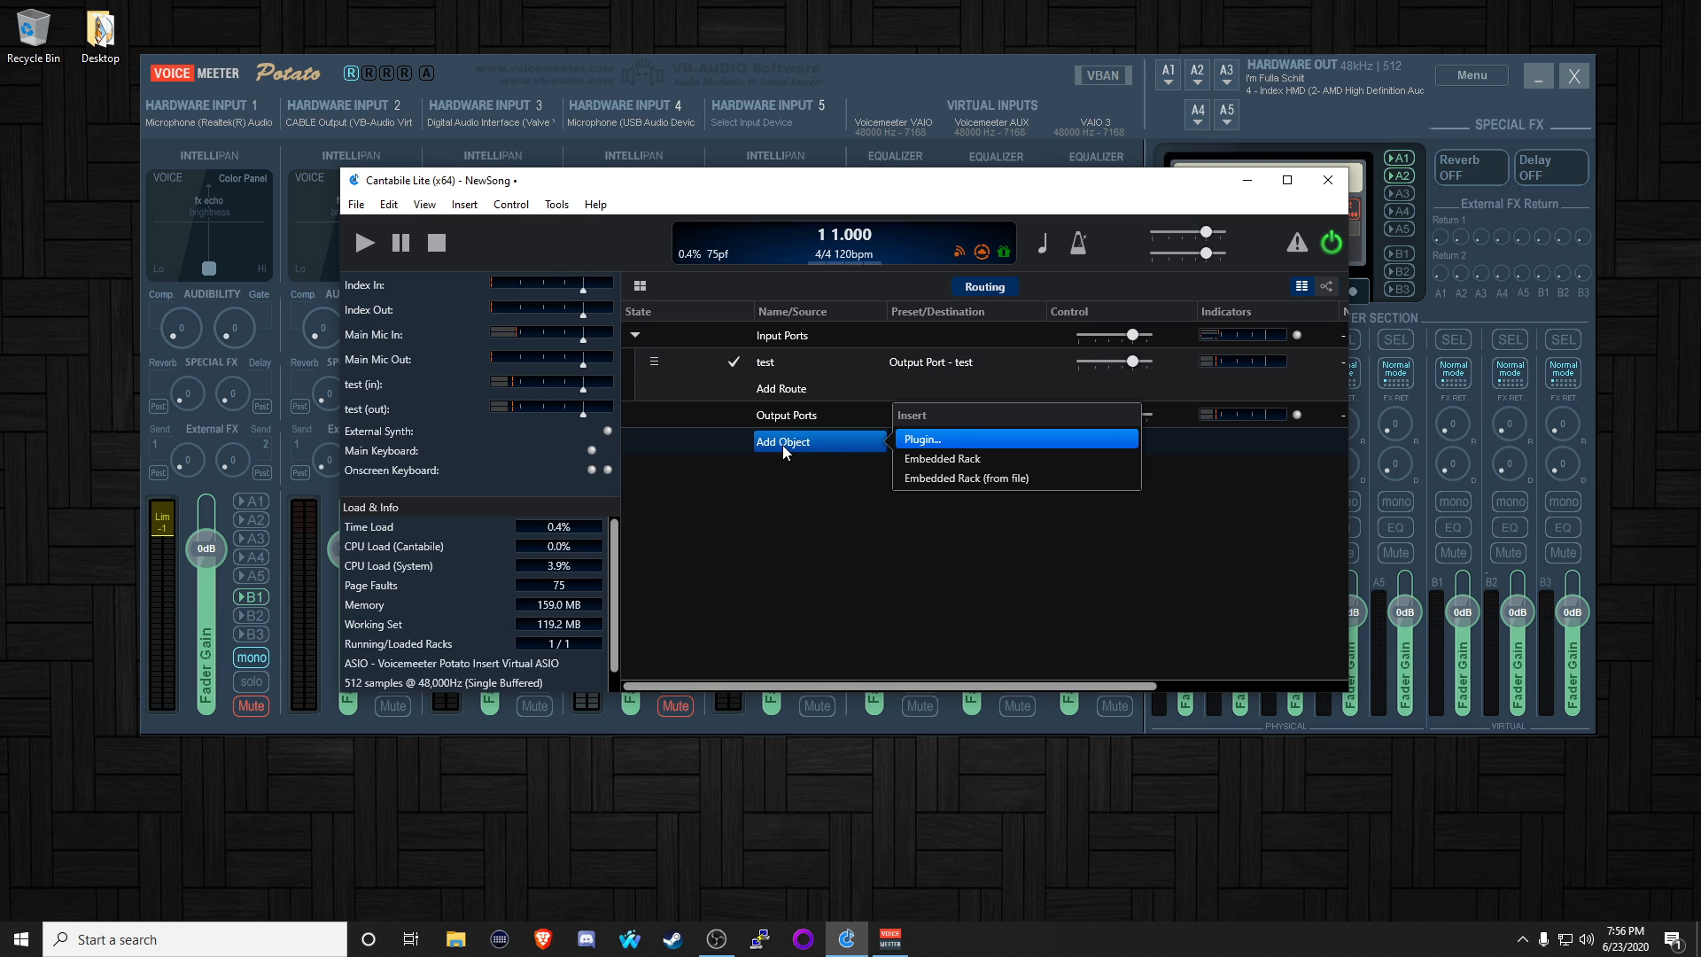
pyautogui.click(762, 514)
pyautogui.click(793, 441)
pyautogui.click(926, 440)
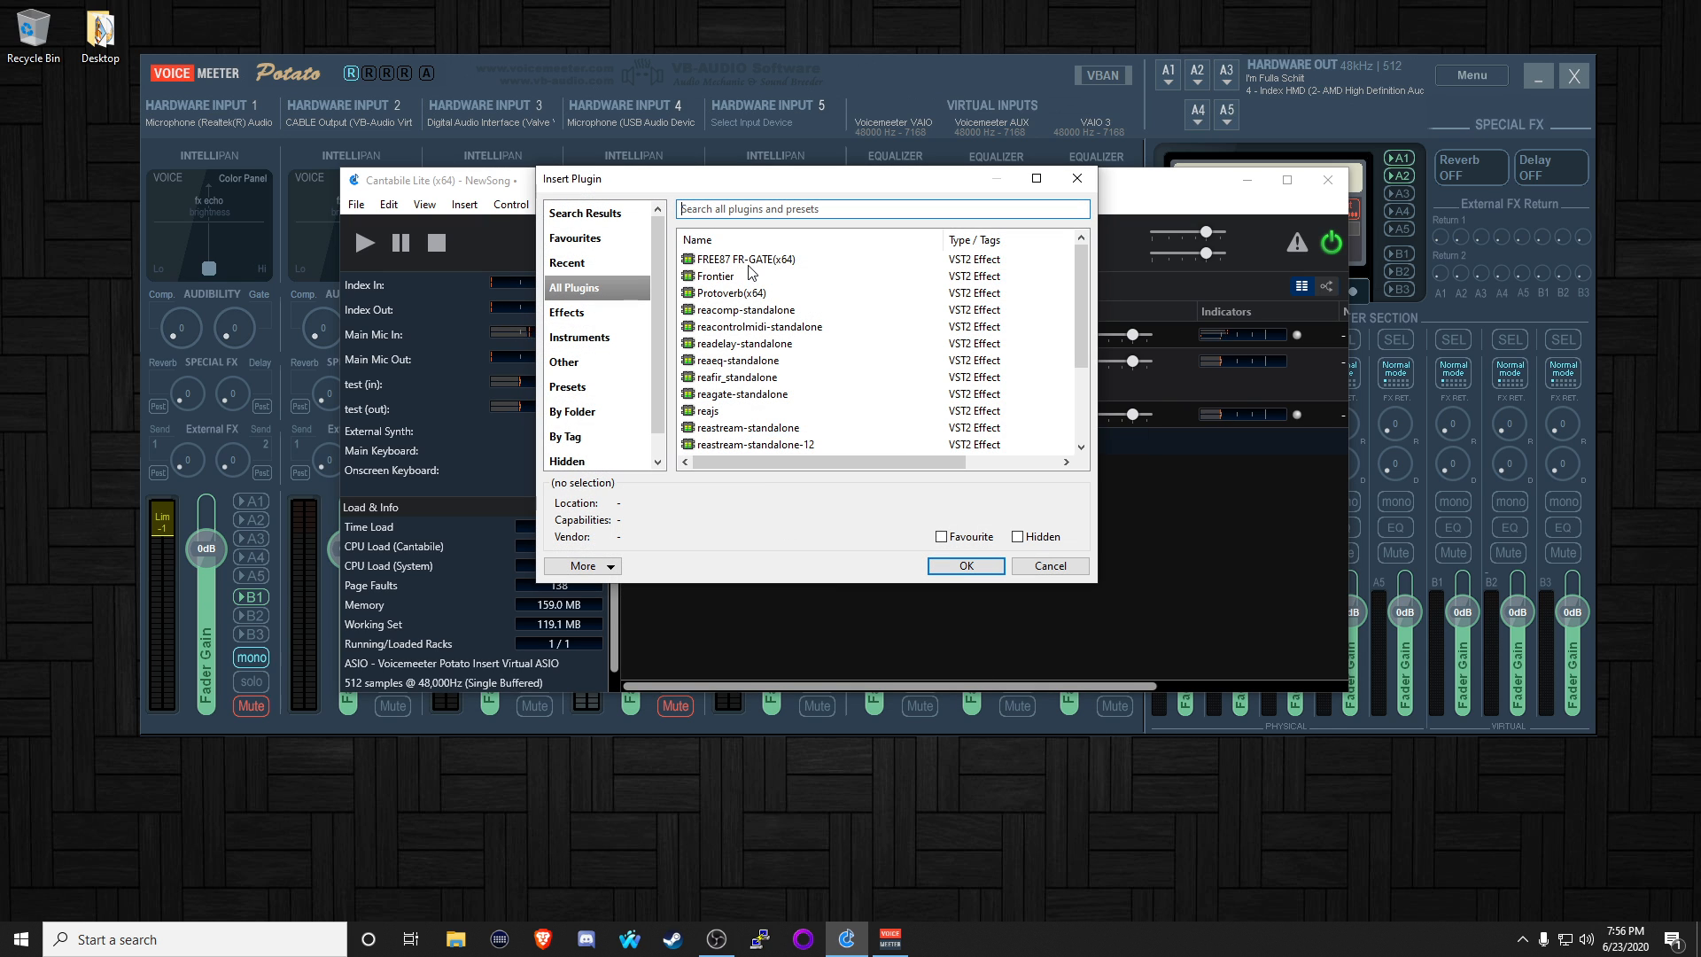
pyautogui.click(769, 260)
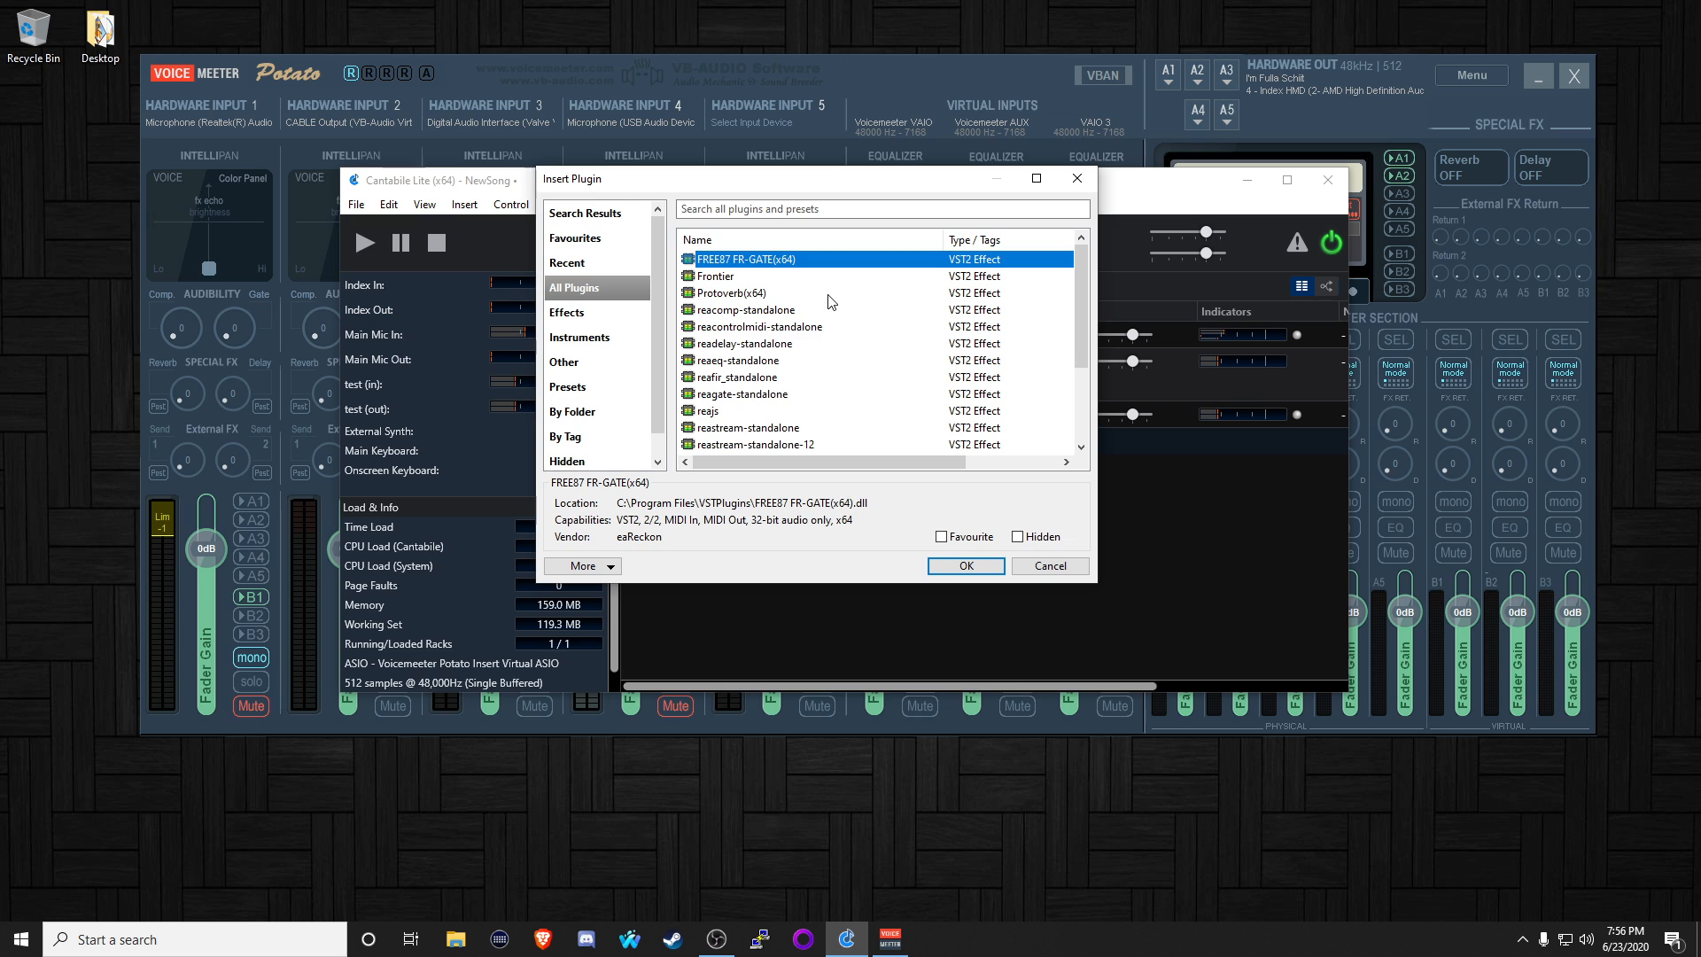
pyautogui.click(966, 566)
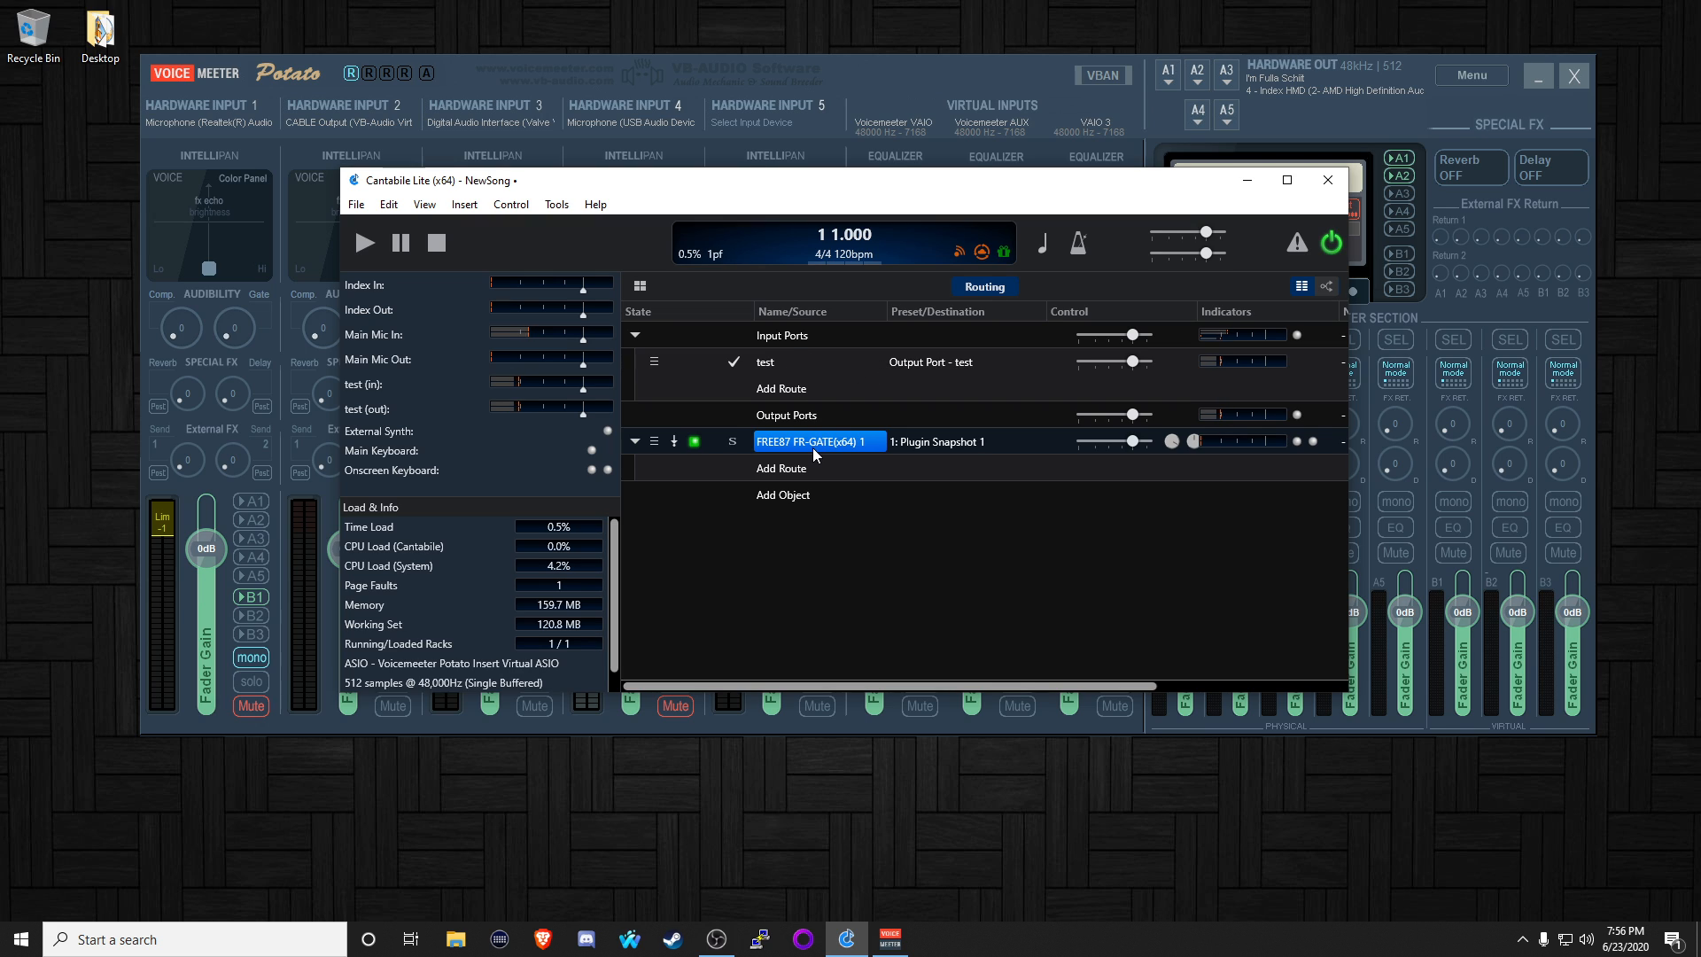
# - Change the test input route's destination to the stereo input of FREE87 FR-GATE(x64) 1, and bring Voicemeeter to the front
pyautogui.click(926, 363)
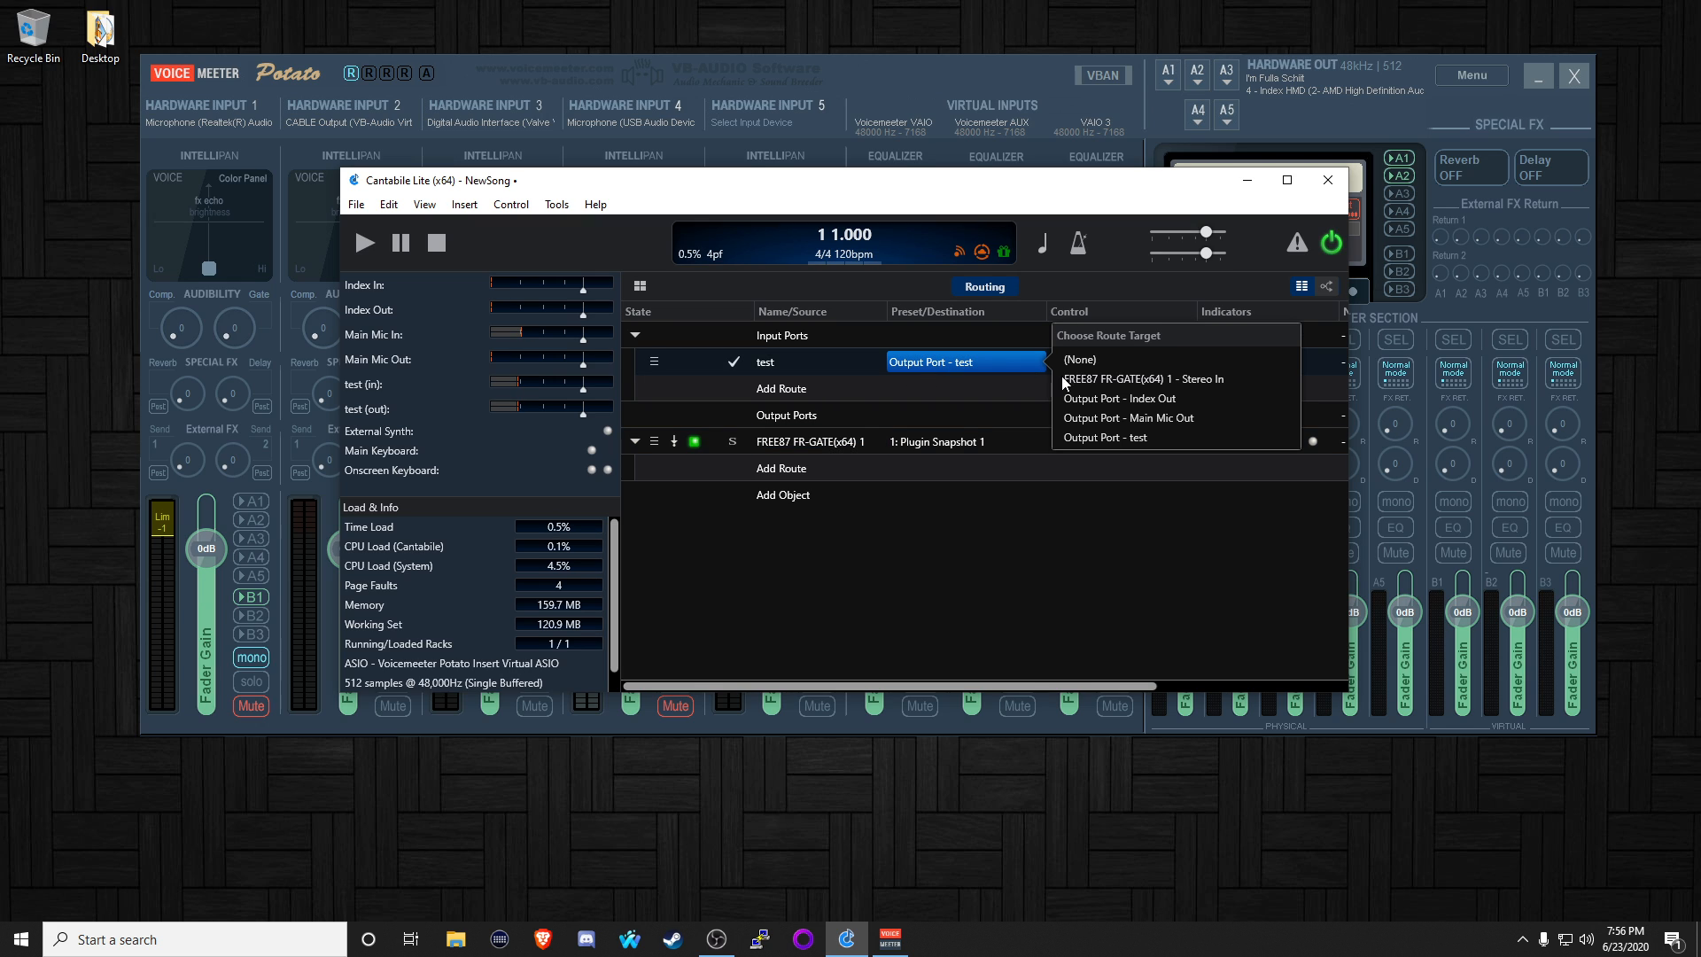
pyautogui.click(1130, 379)
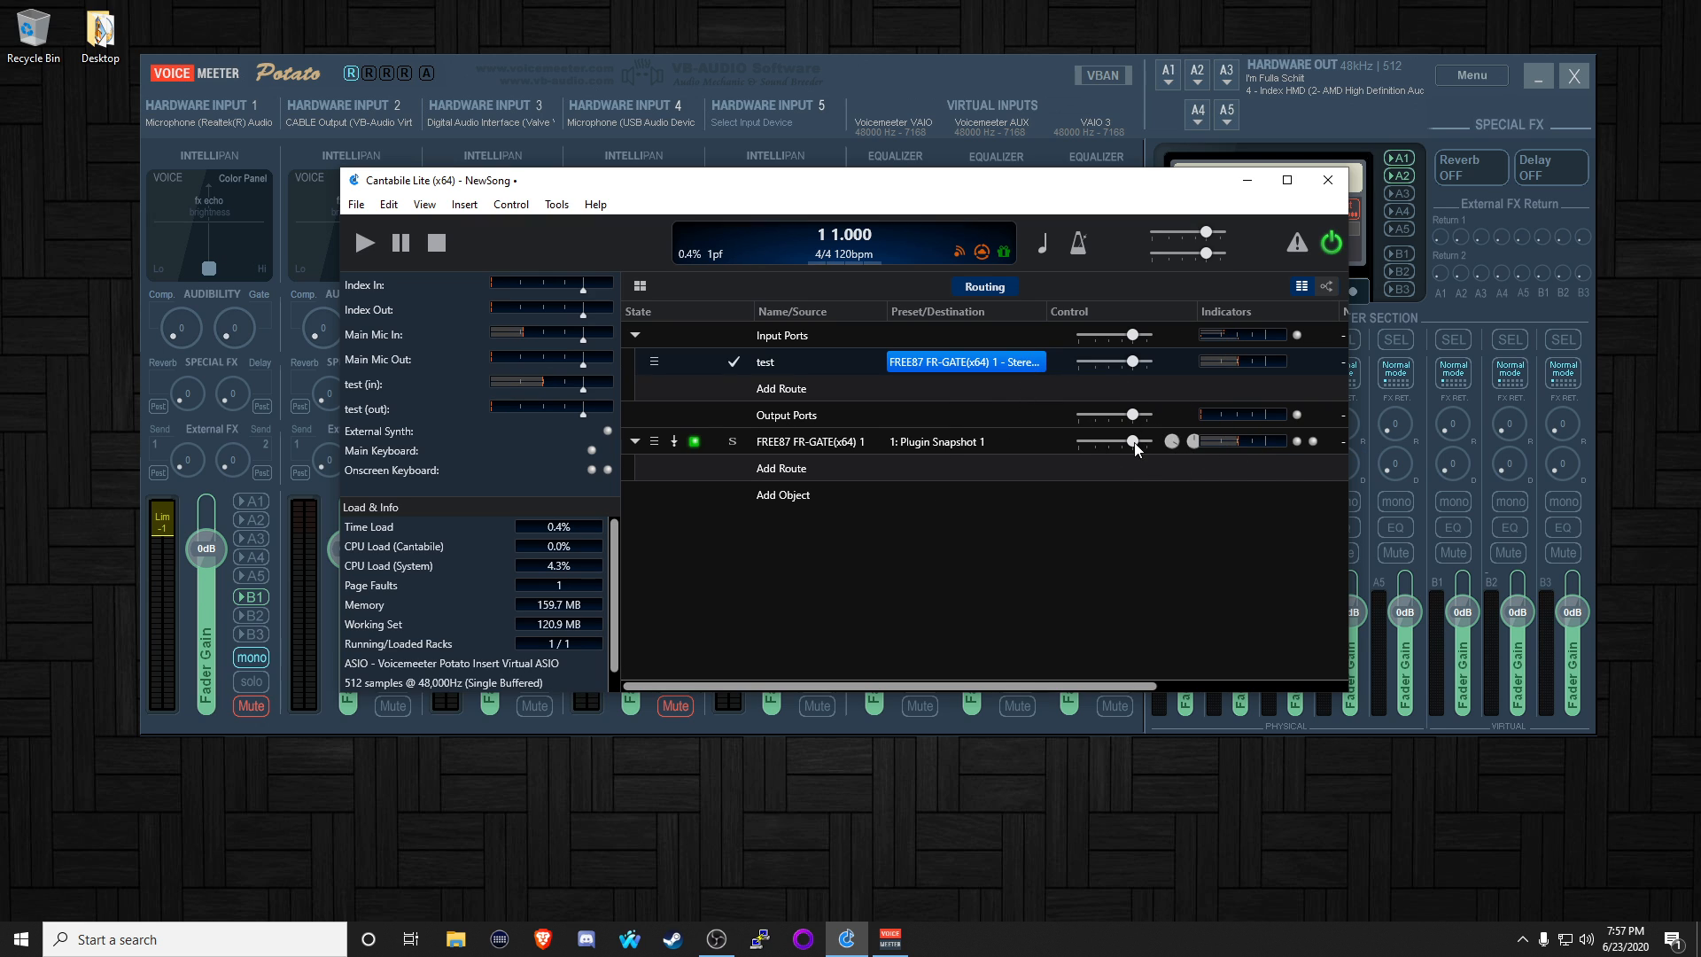
pyautogui.click(769, 731)
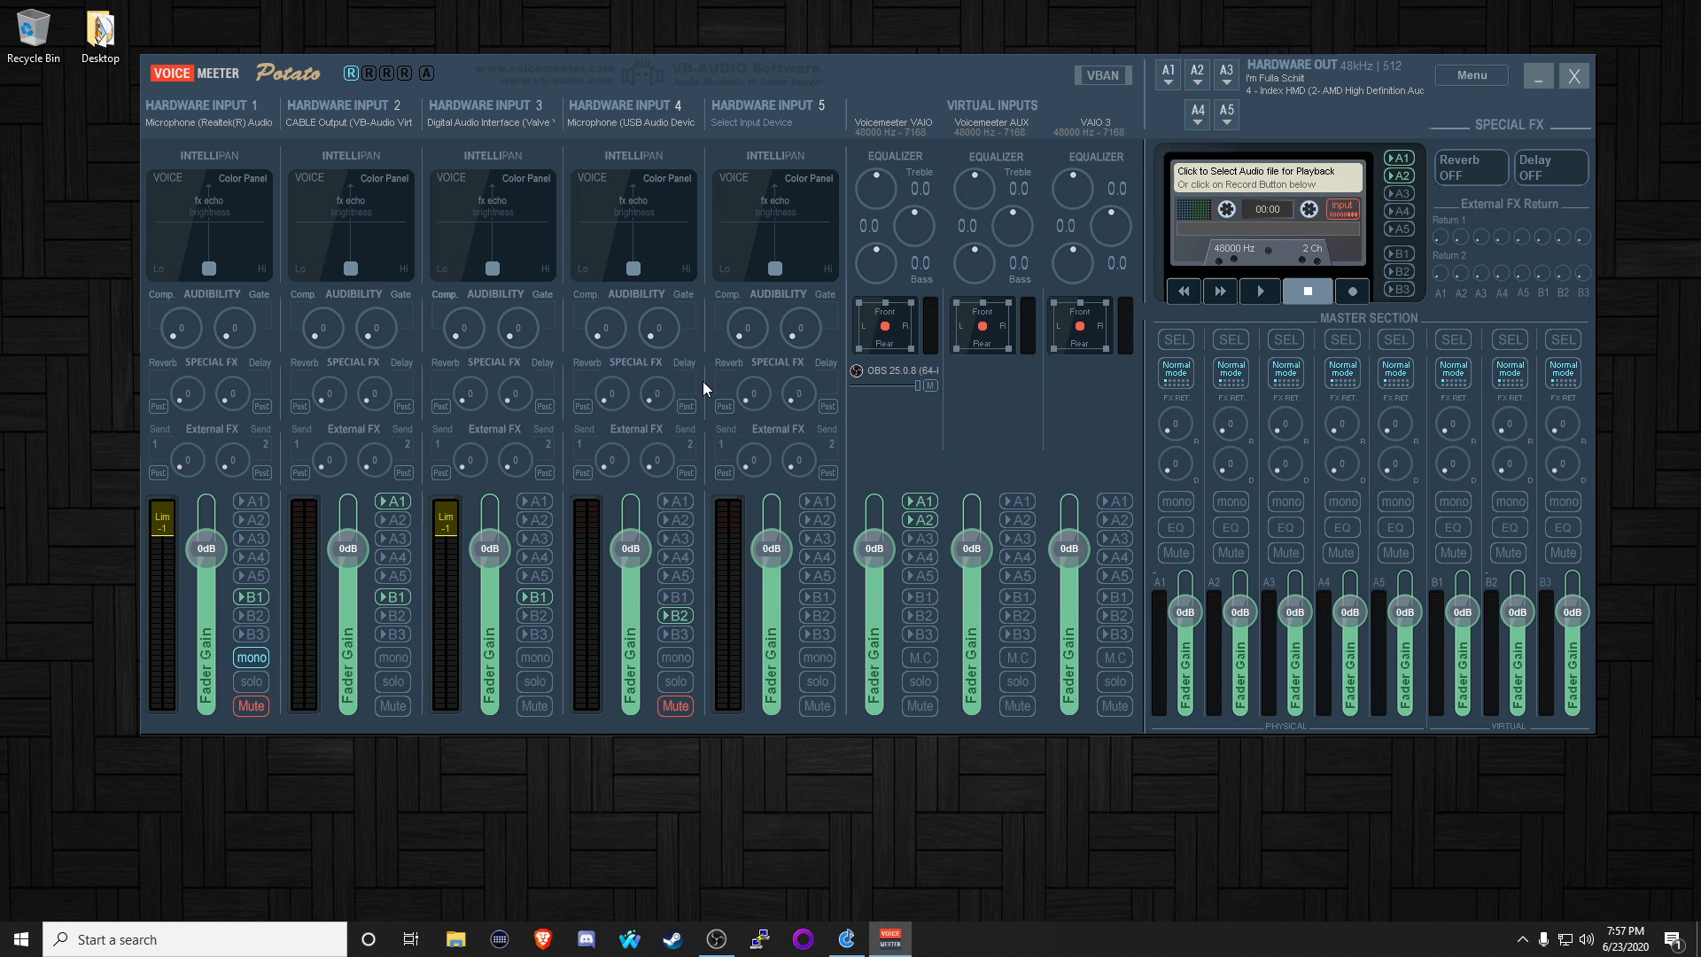
# - Return to Cantabile and add a Stereo Out route from FREE87 FR-GATE(x64) 1 to Output Port - test
pyautogui.click(849, 943)
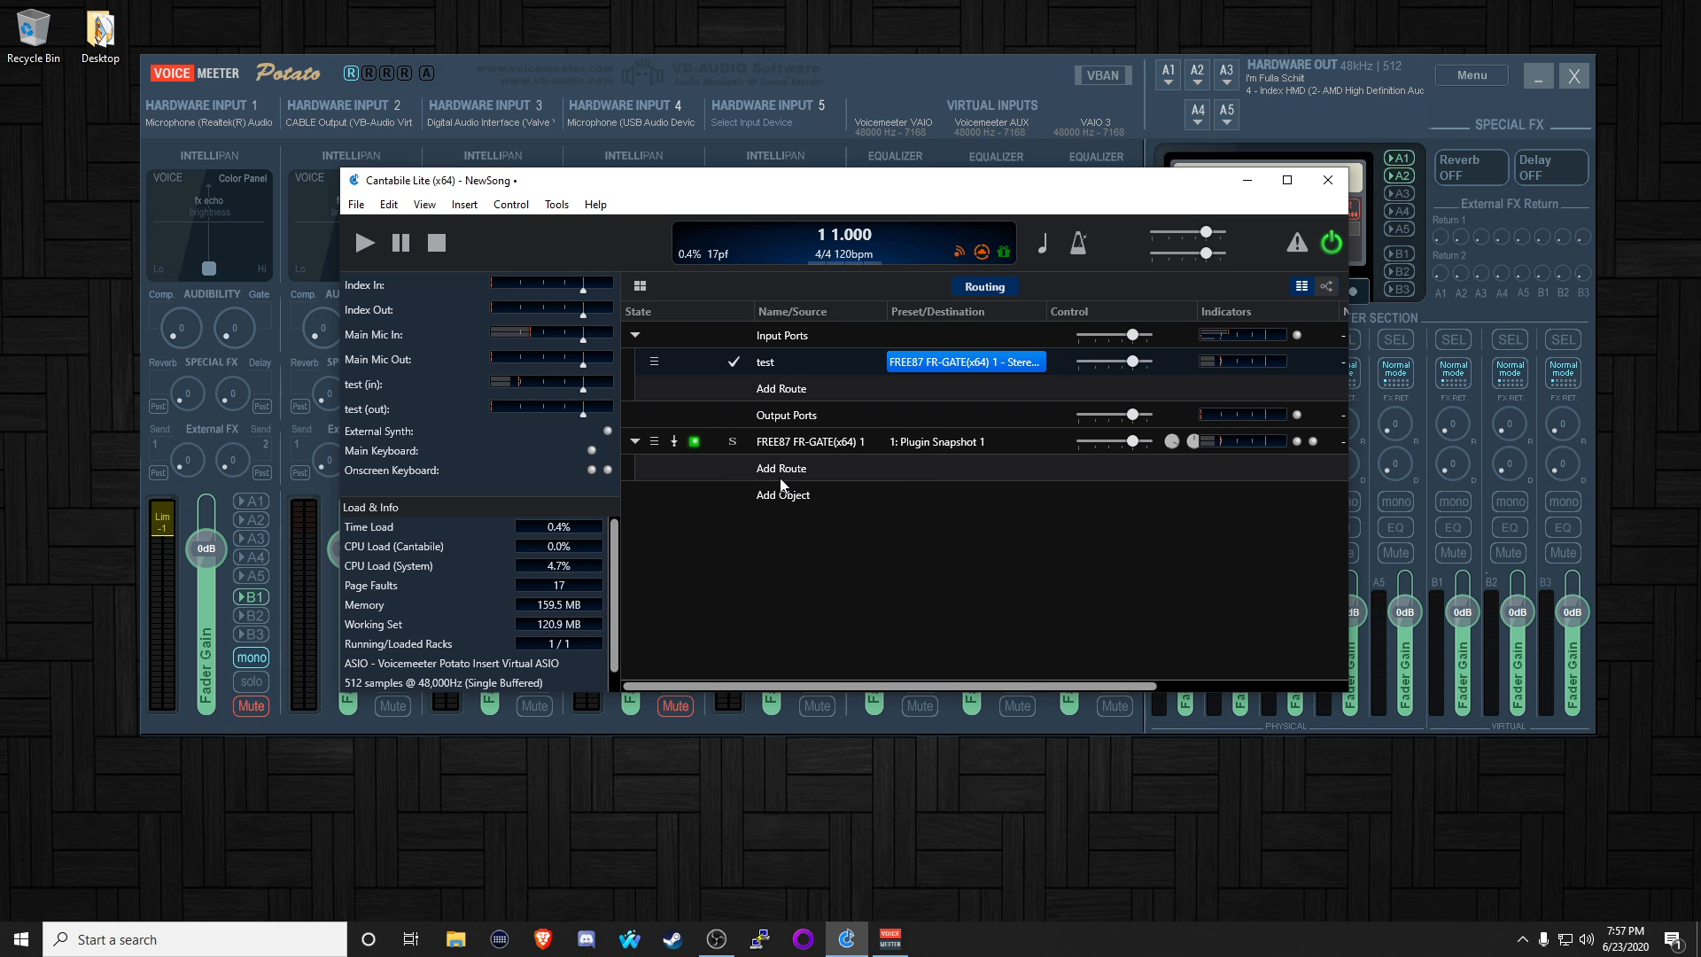
pyautogui.click(792, 470)
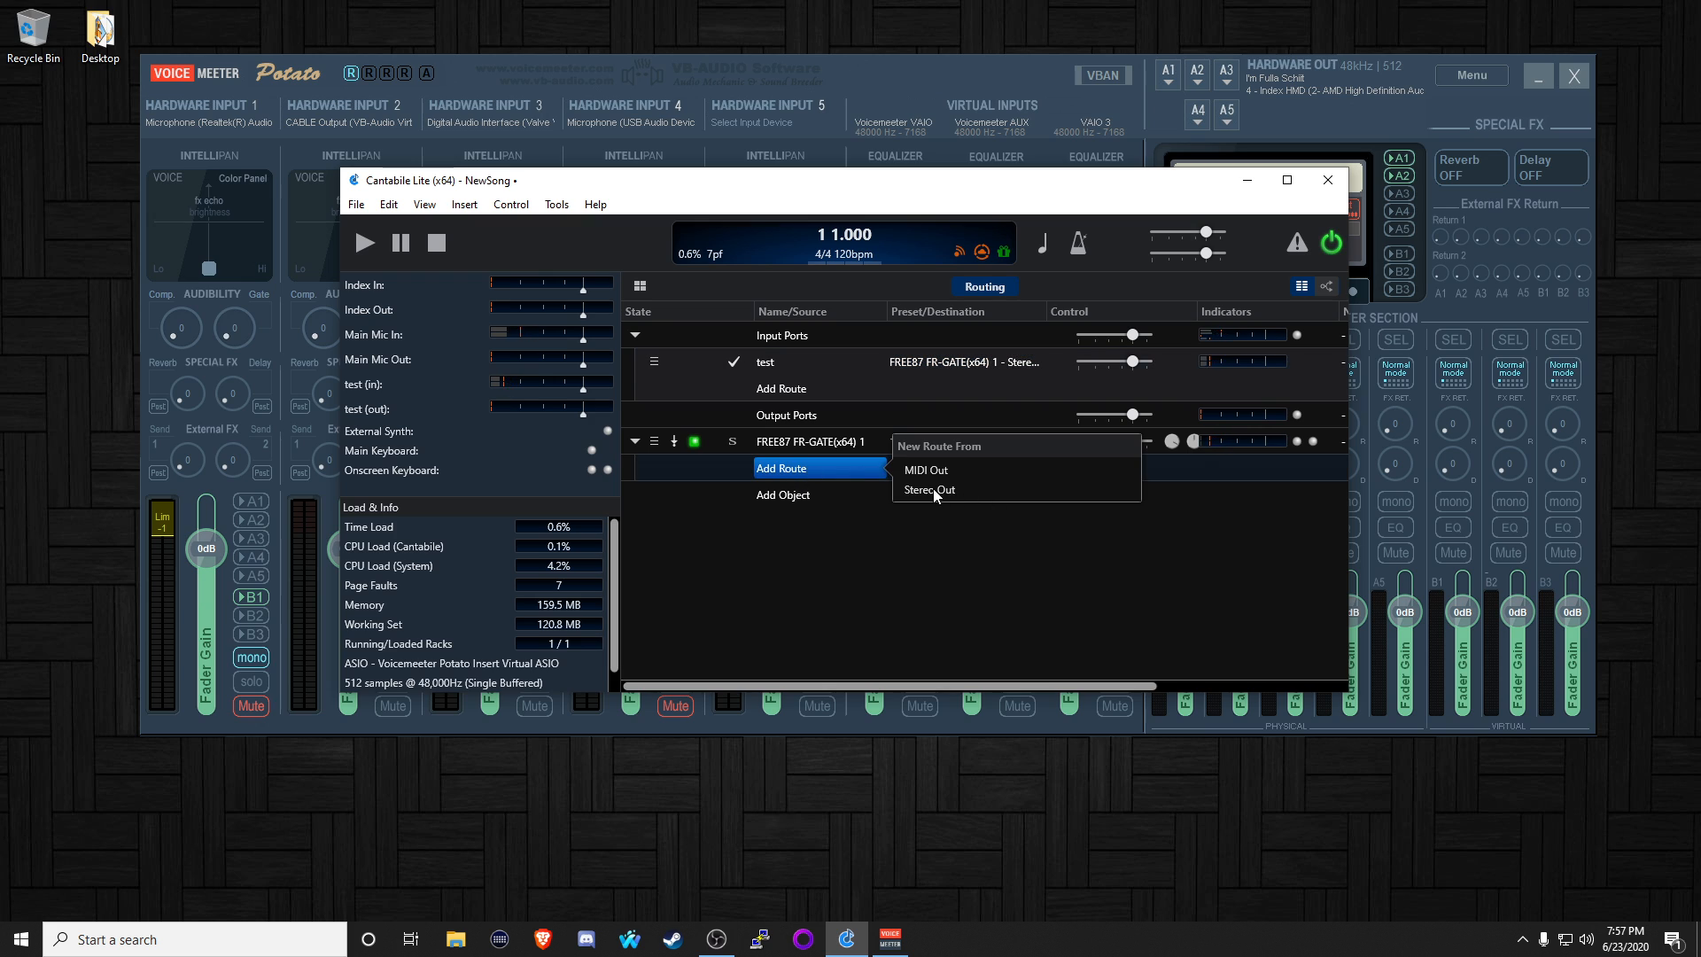
pyautogui.click(933, 489)
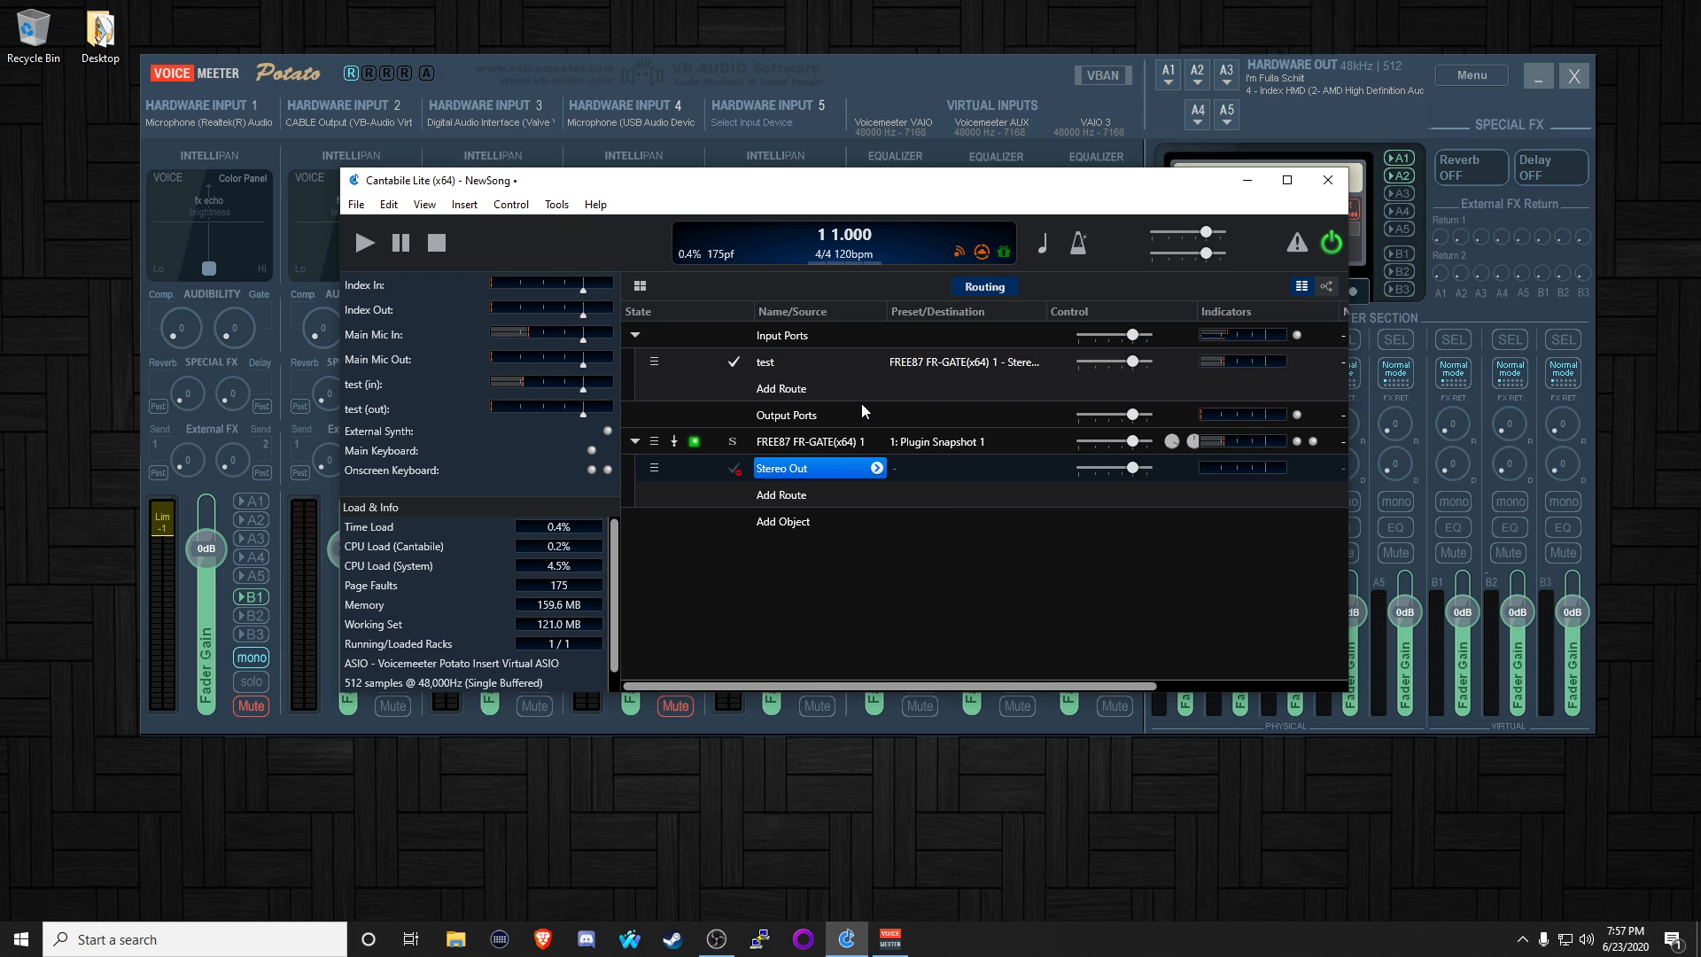
pyautogui.click(927, 469)
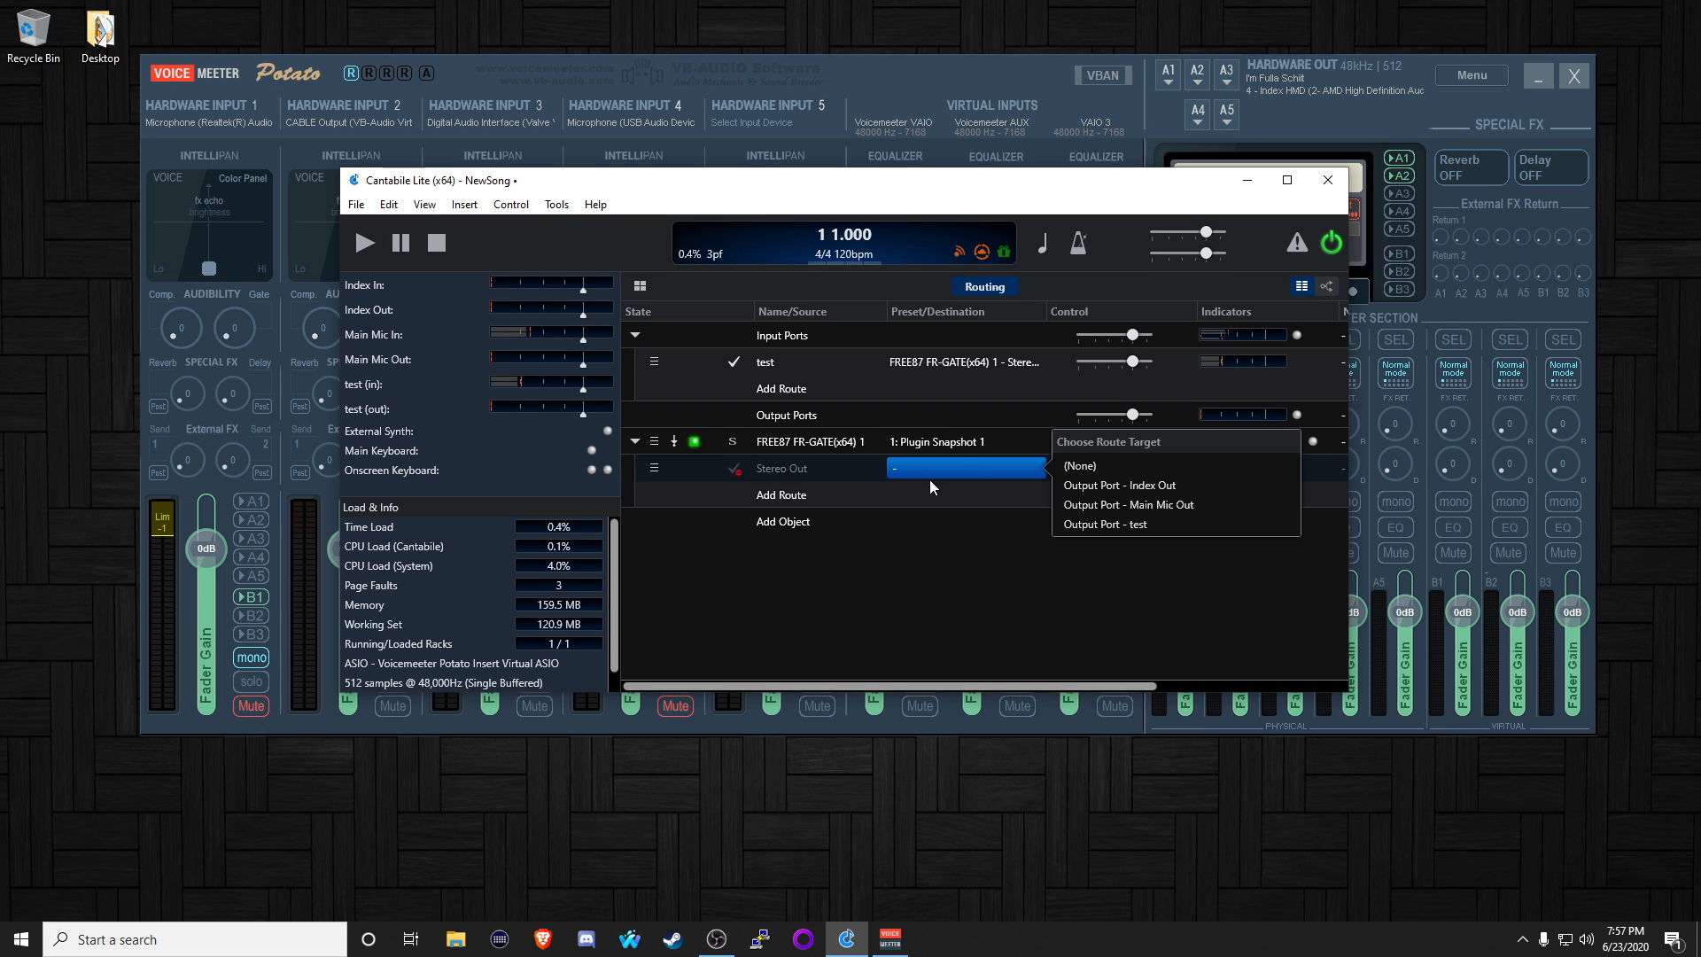
pyautogui.click(1094, 525)
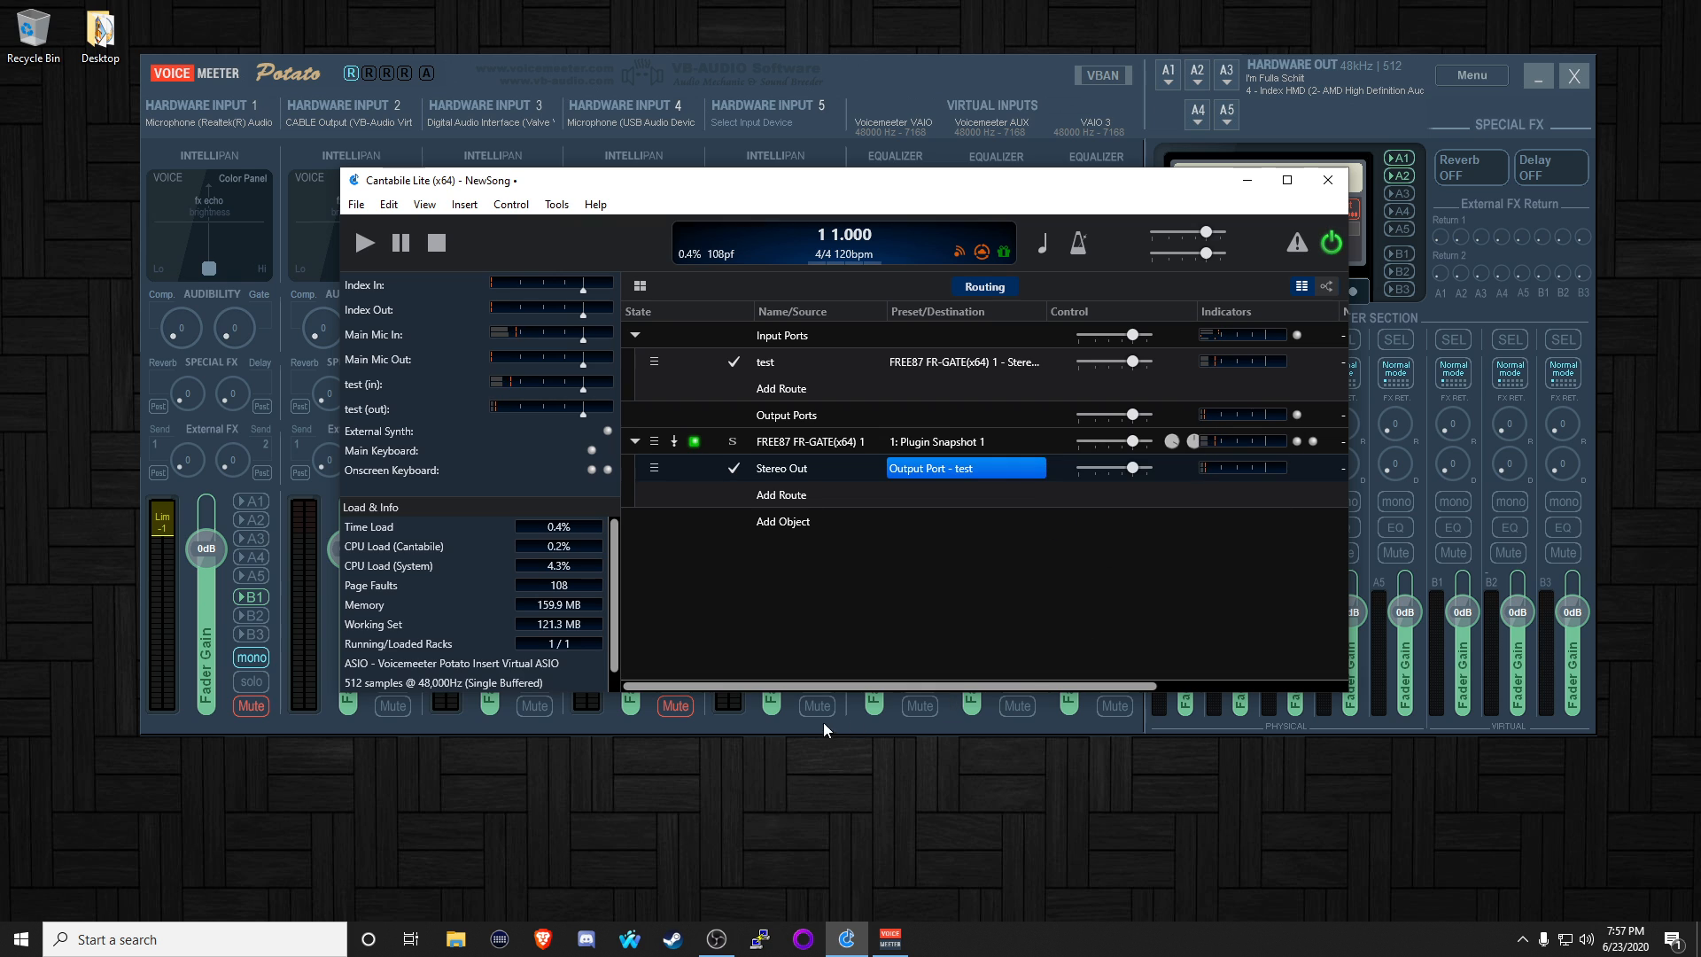
# - Switch to Voicemeeter, unmute Hardware Input 4 and send it to A1 as well
pyautogui.click(721, 727)
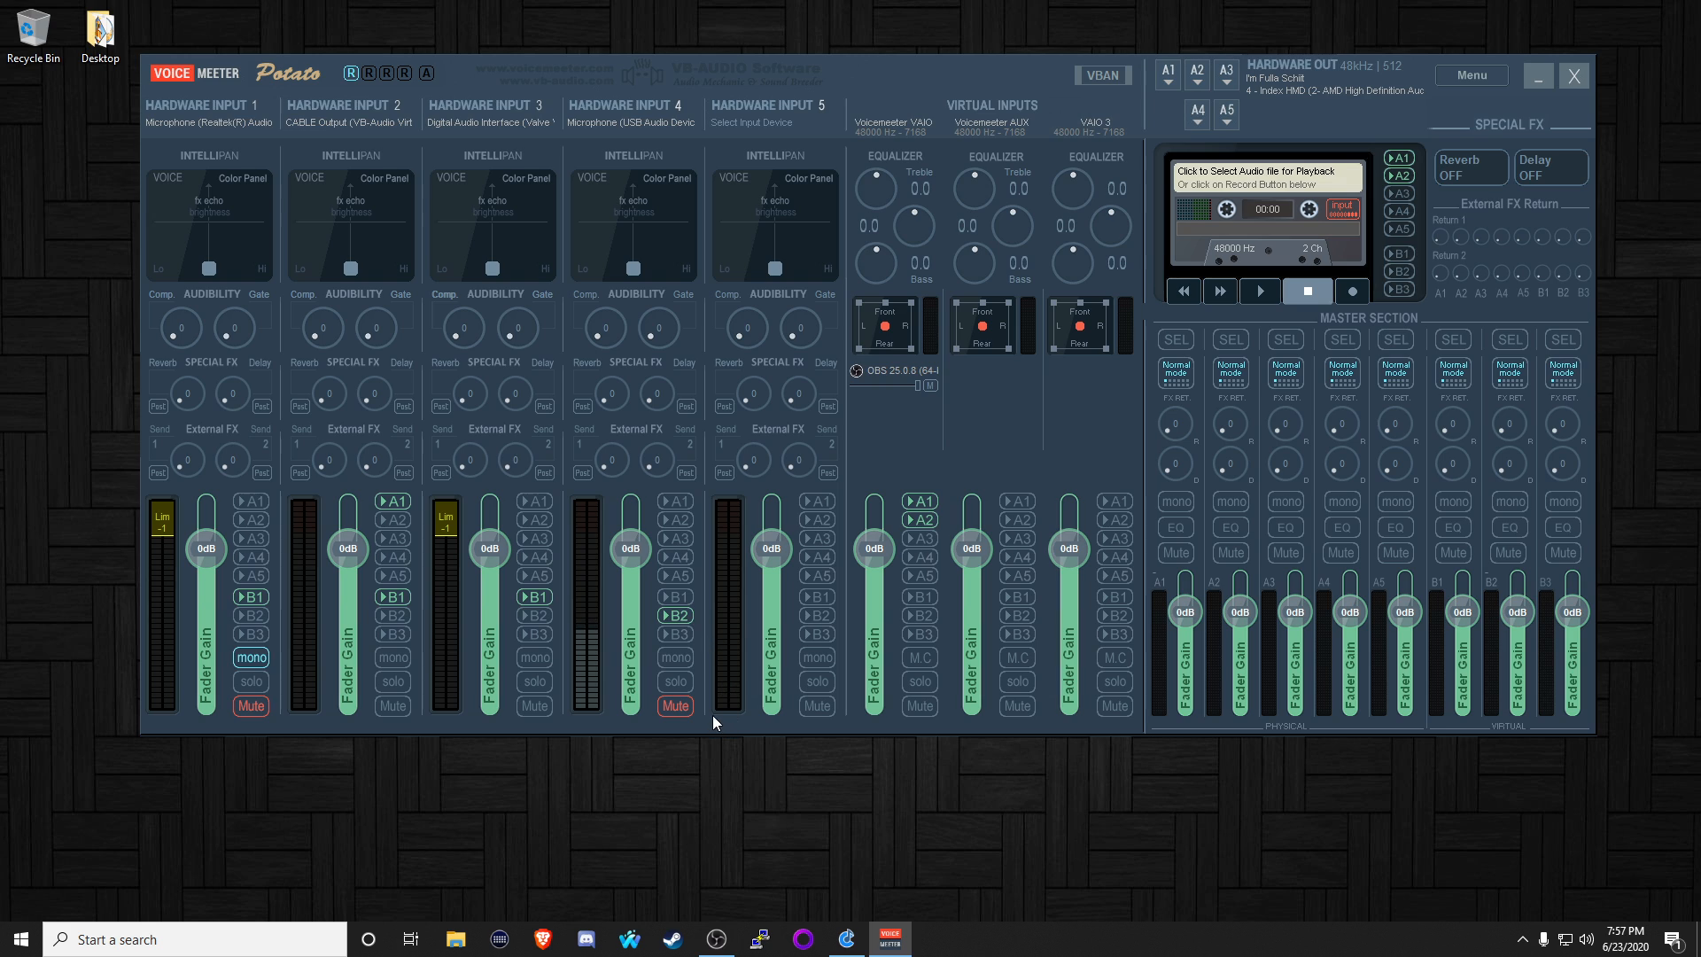
pyautogui.click(683, 706)
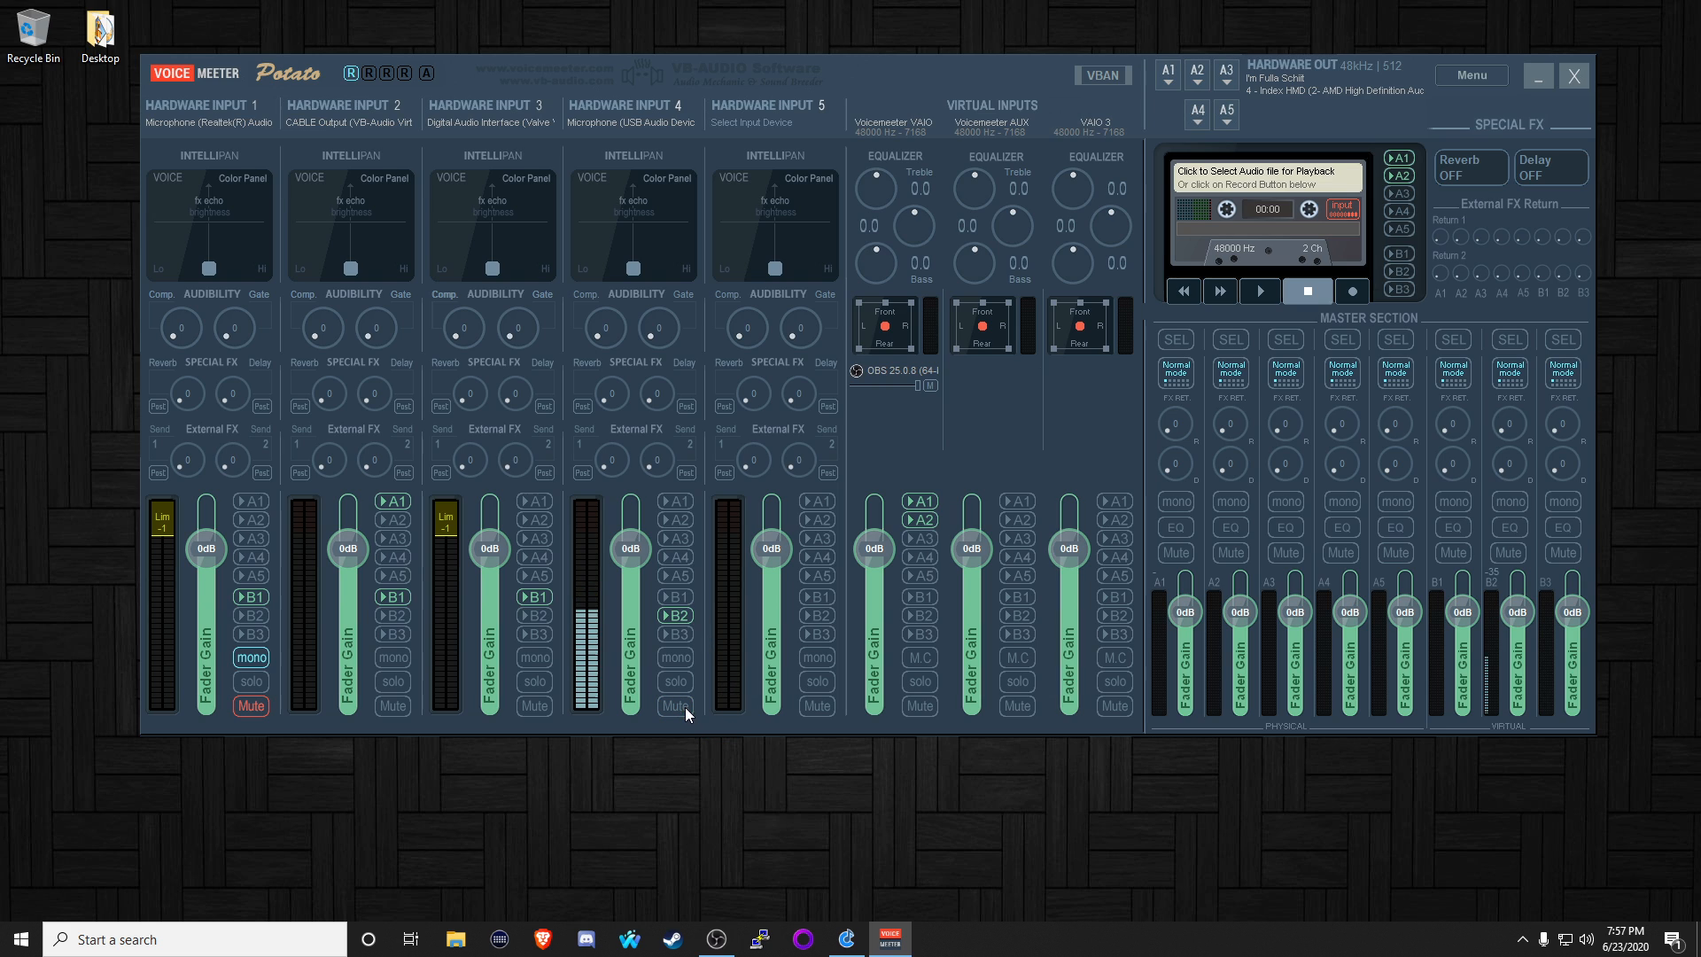
pyautogui.click(682, 503)
# - Return to Cantabile, open FREE87 FR-GATE(x64) 1 and lower its threshold to -90 dB
pyautogui.click(847, 940)
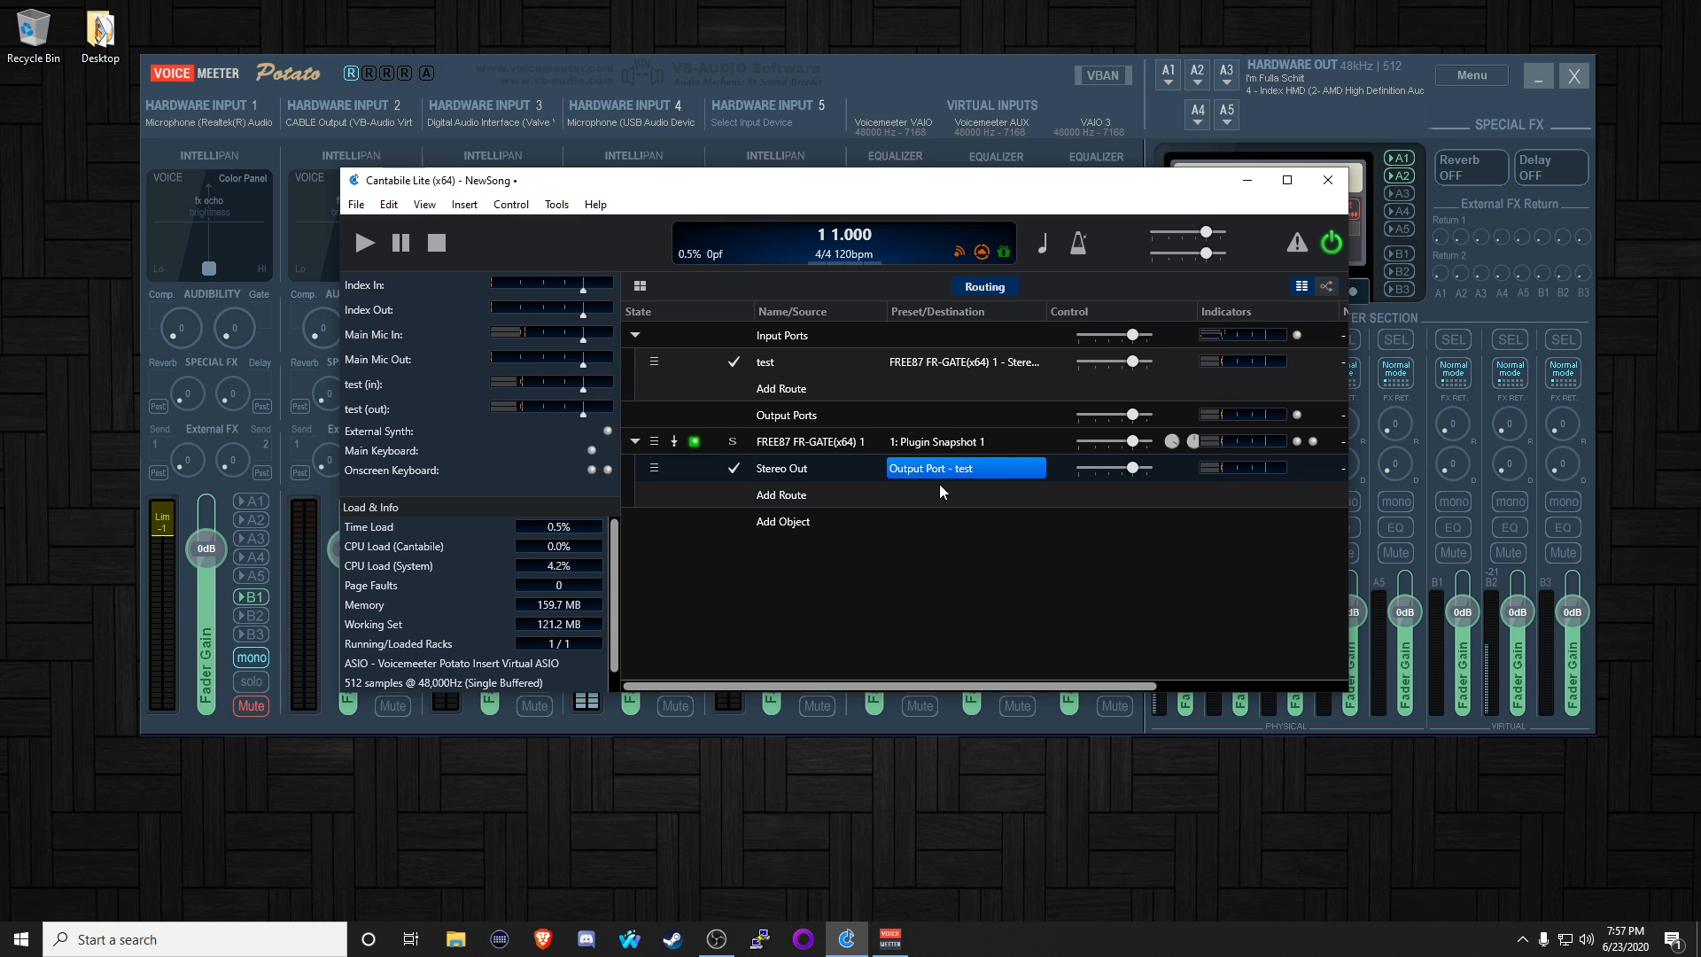
pyautogui.doubleClick(803, 443)
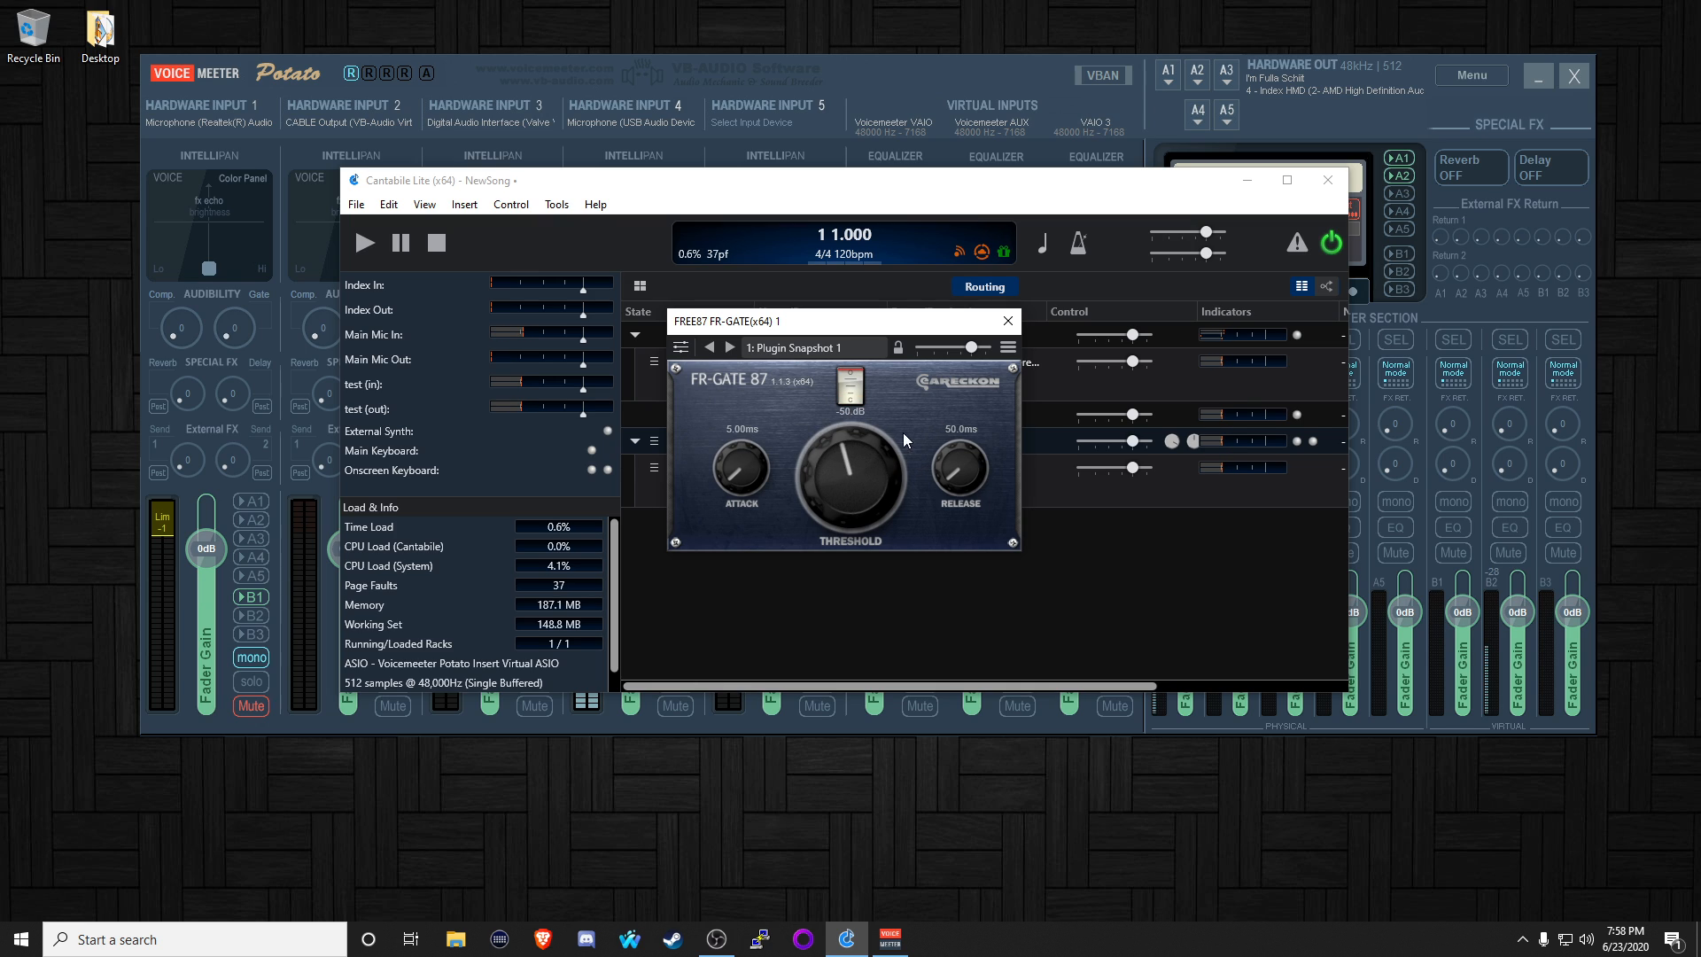
pyautogui.moveTo(838, 445); pyautogui.dragTo(792, 566)
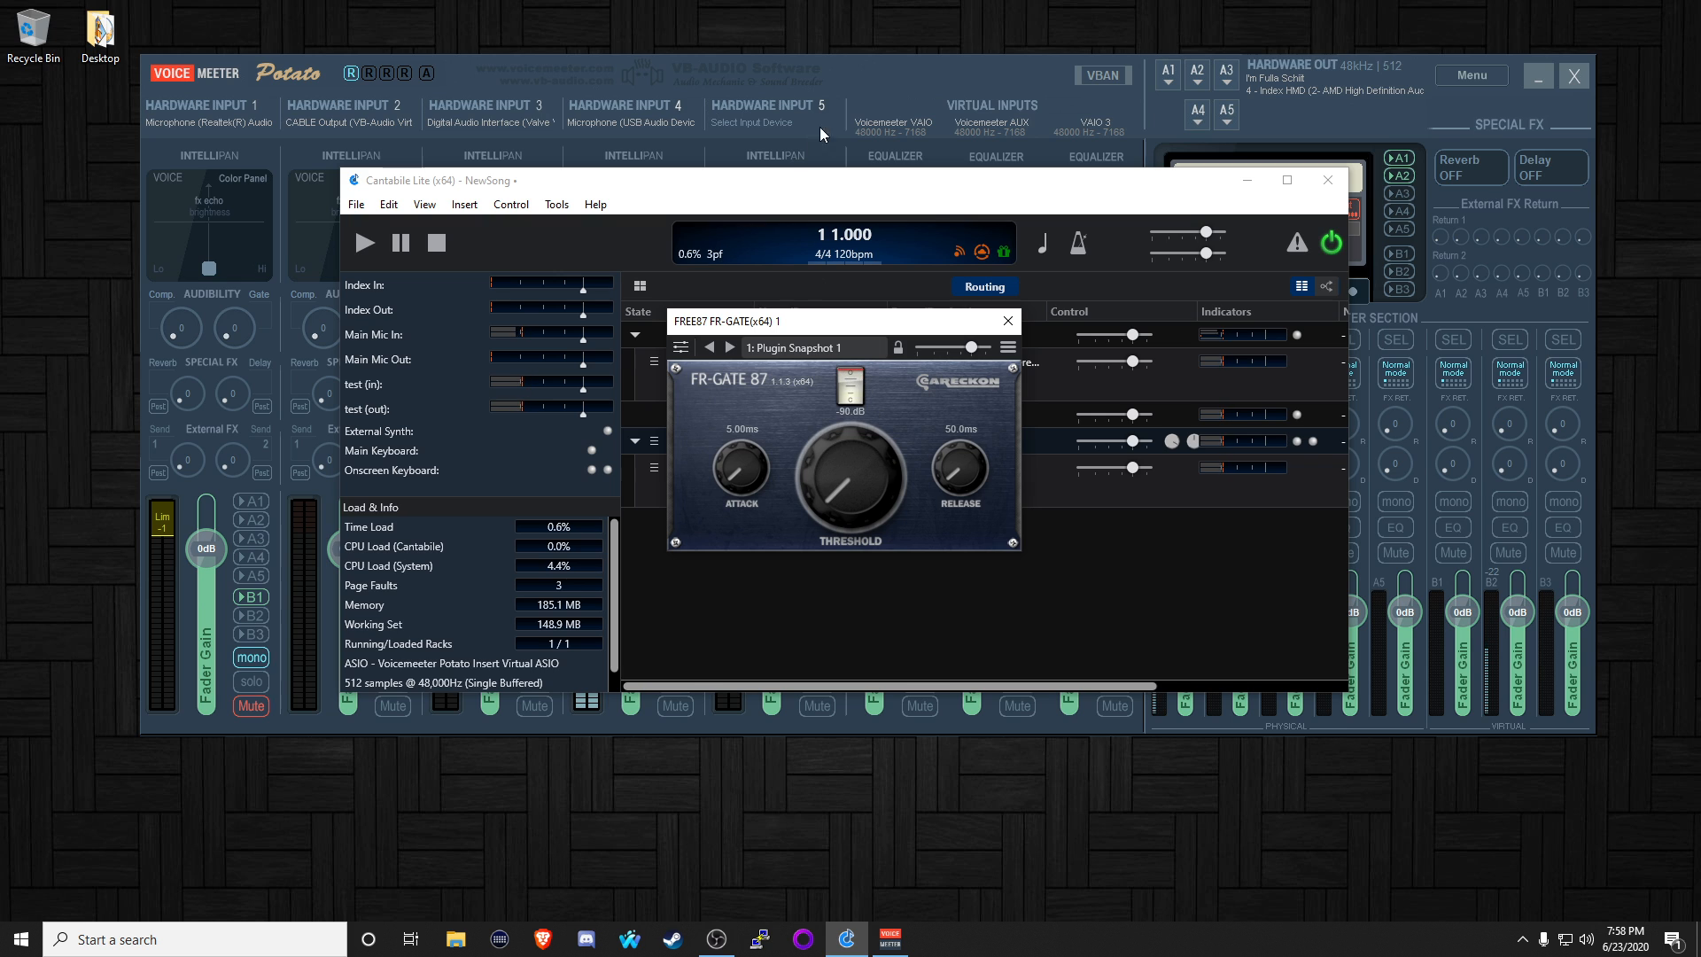
# - Move the Voicemeeter window lower on the desktop, and set the FR-GATE threshold to -50 dB in Cantabile, closing the plugin editor
pyautogui.moveTo(866, 59); pyautogui.dragTo(849, 138)
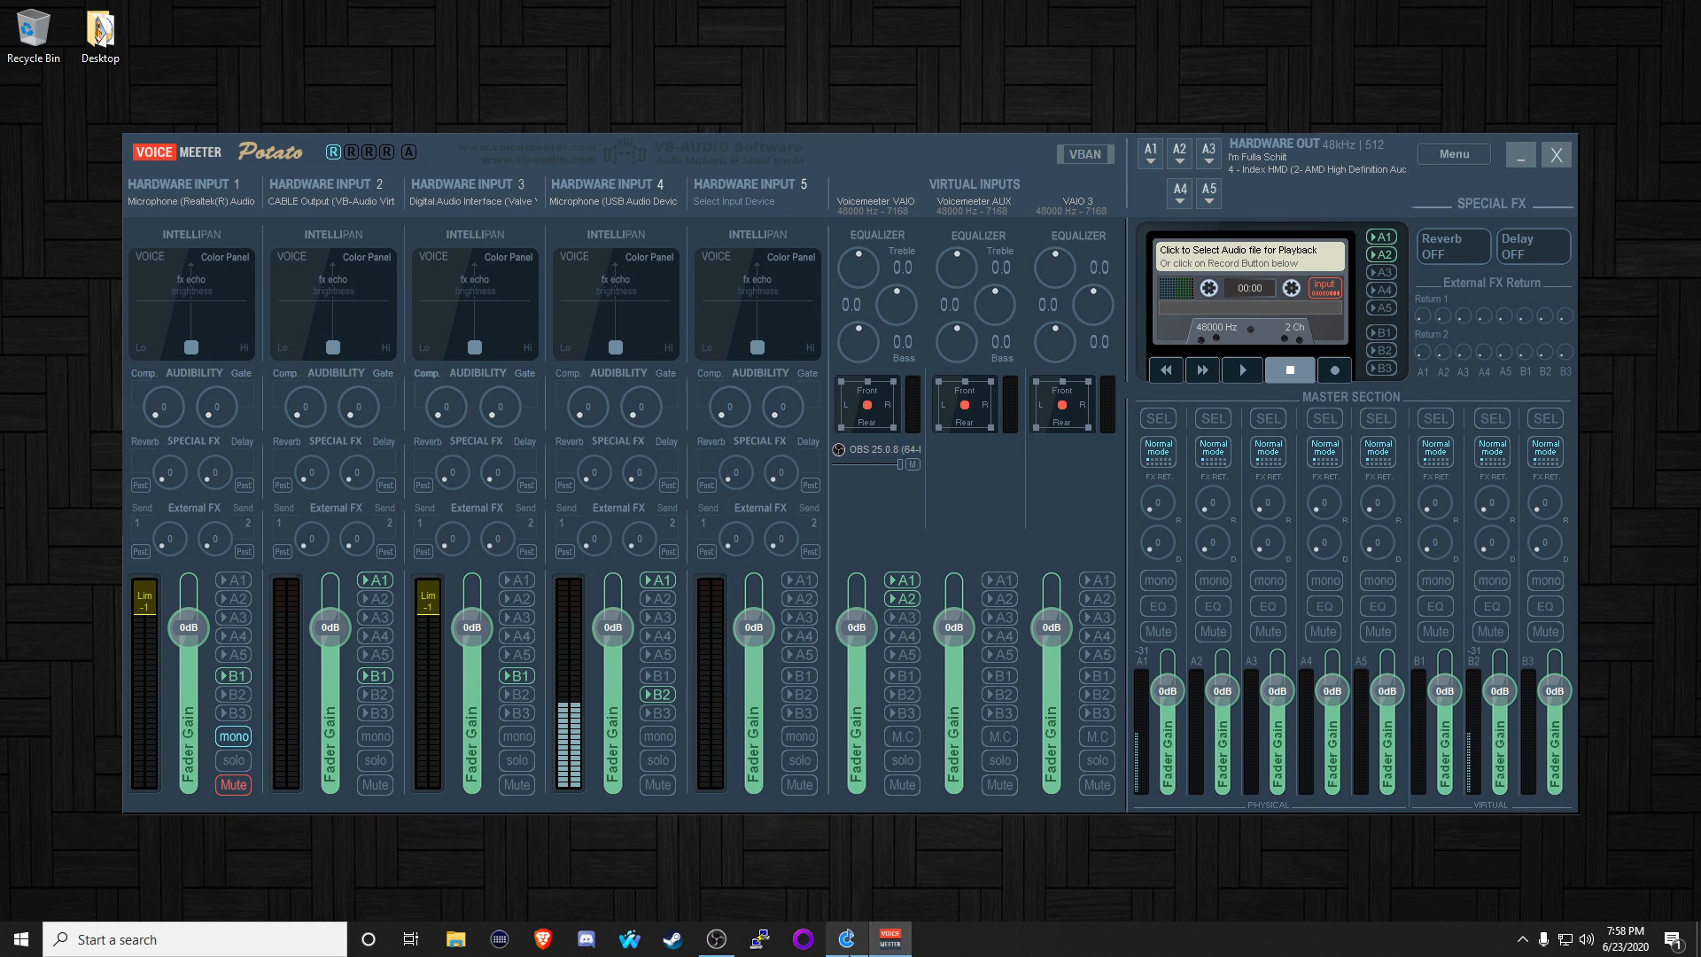
pyautogui.click(849, 945)
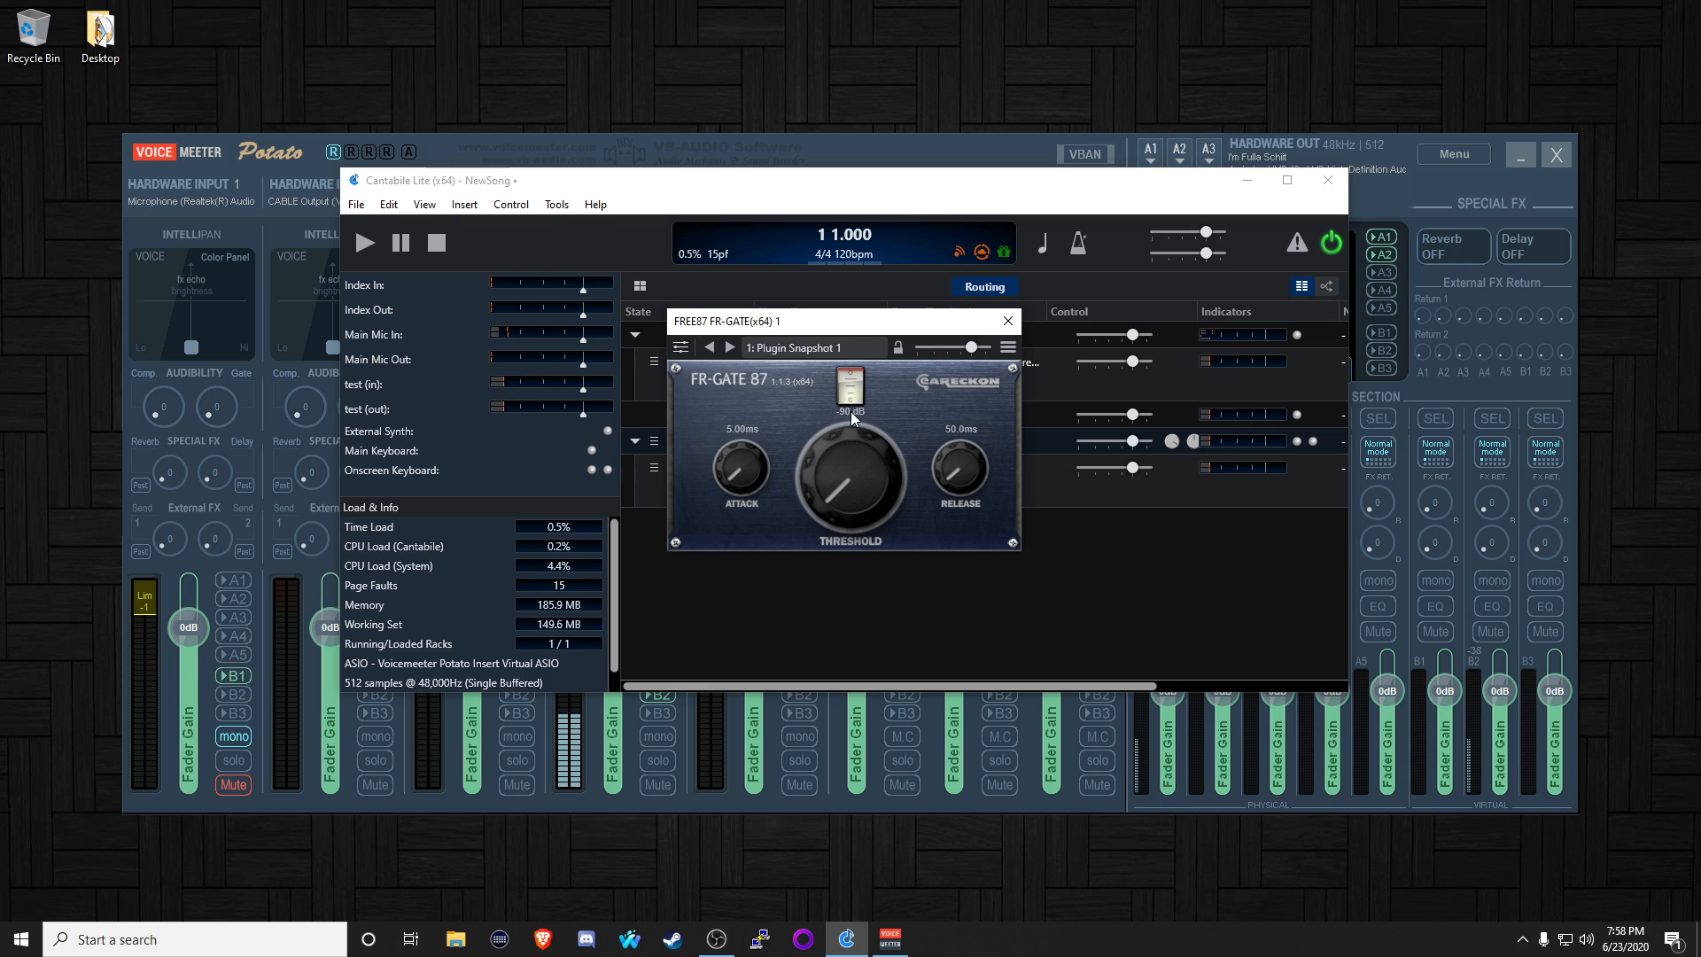
pyautogui.moveTo(819, 479); pyautogui.dragTo(853, 438)
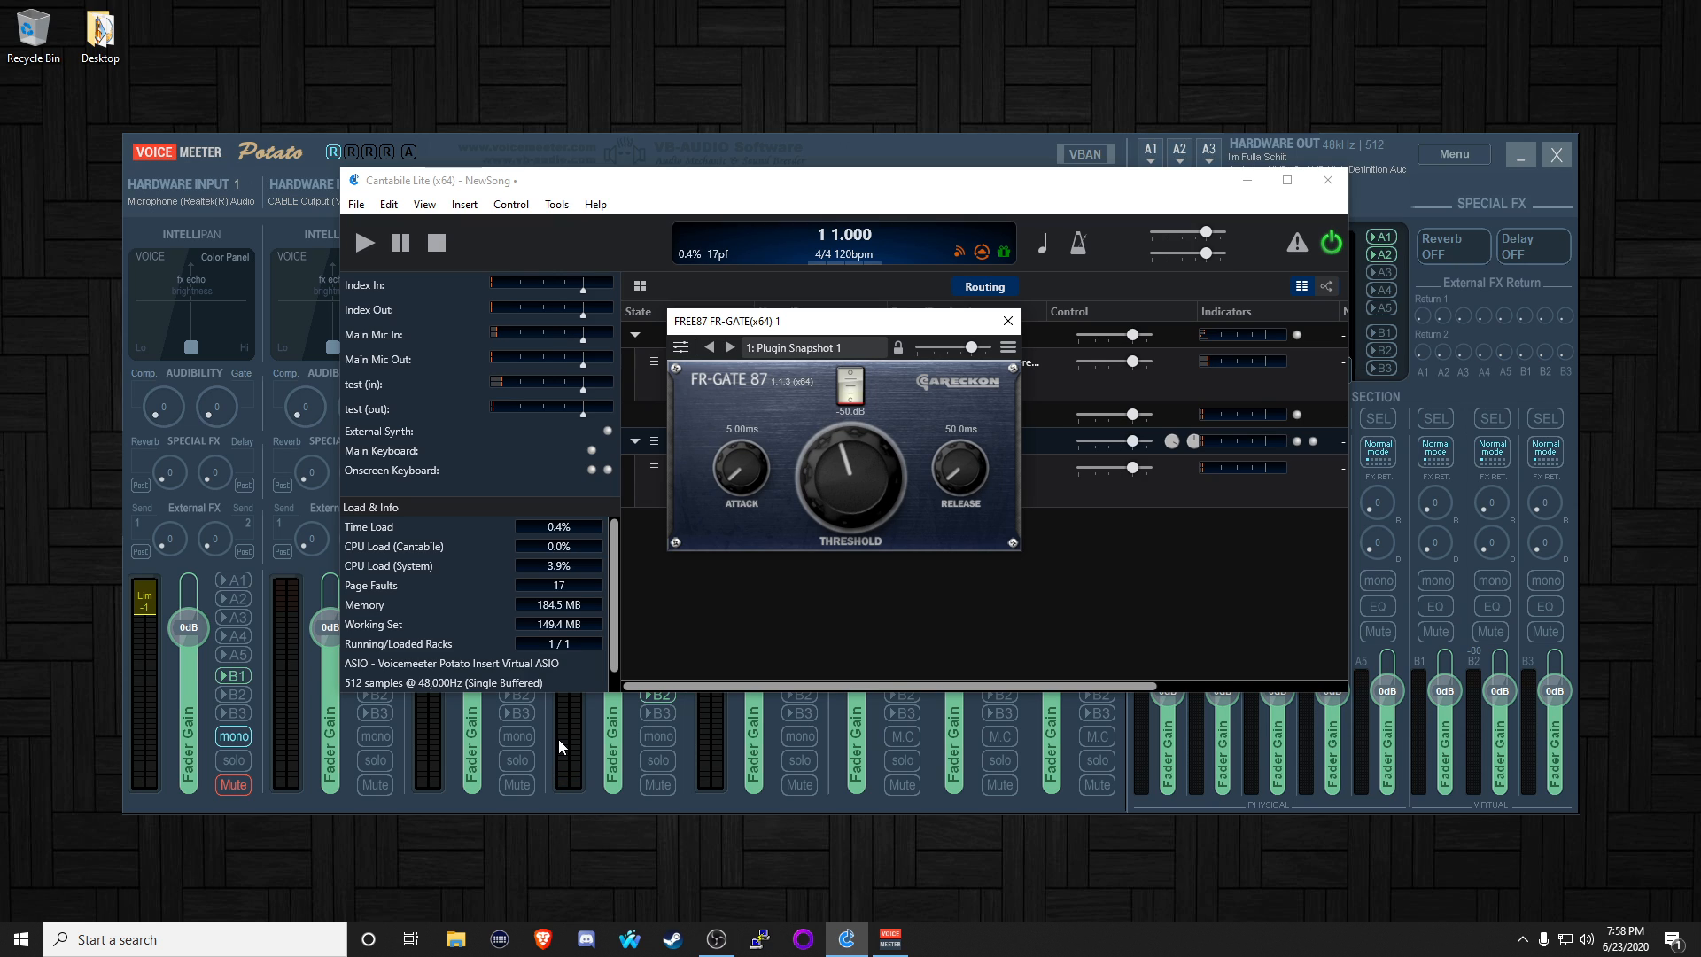
pyautogui.click(1011, 321)
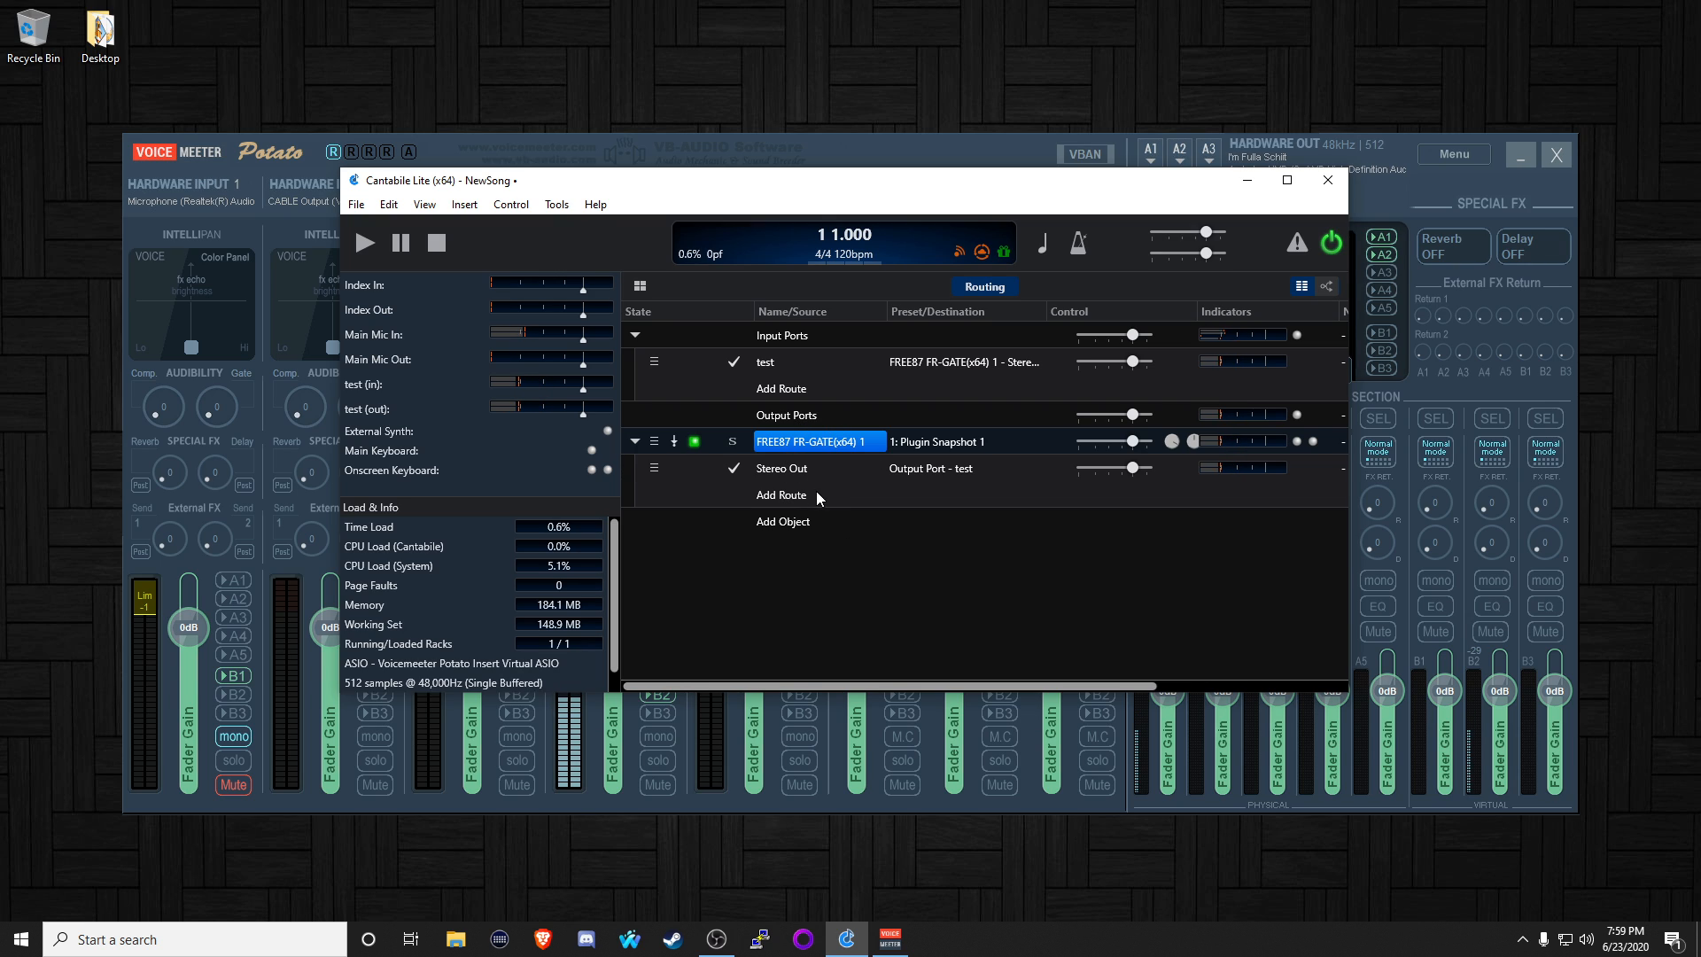
# - Insert the RoughRider3 plugin as a new object in the routing list
pyautogui.click(776, 523)
pyautogui.click(944, 518)
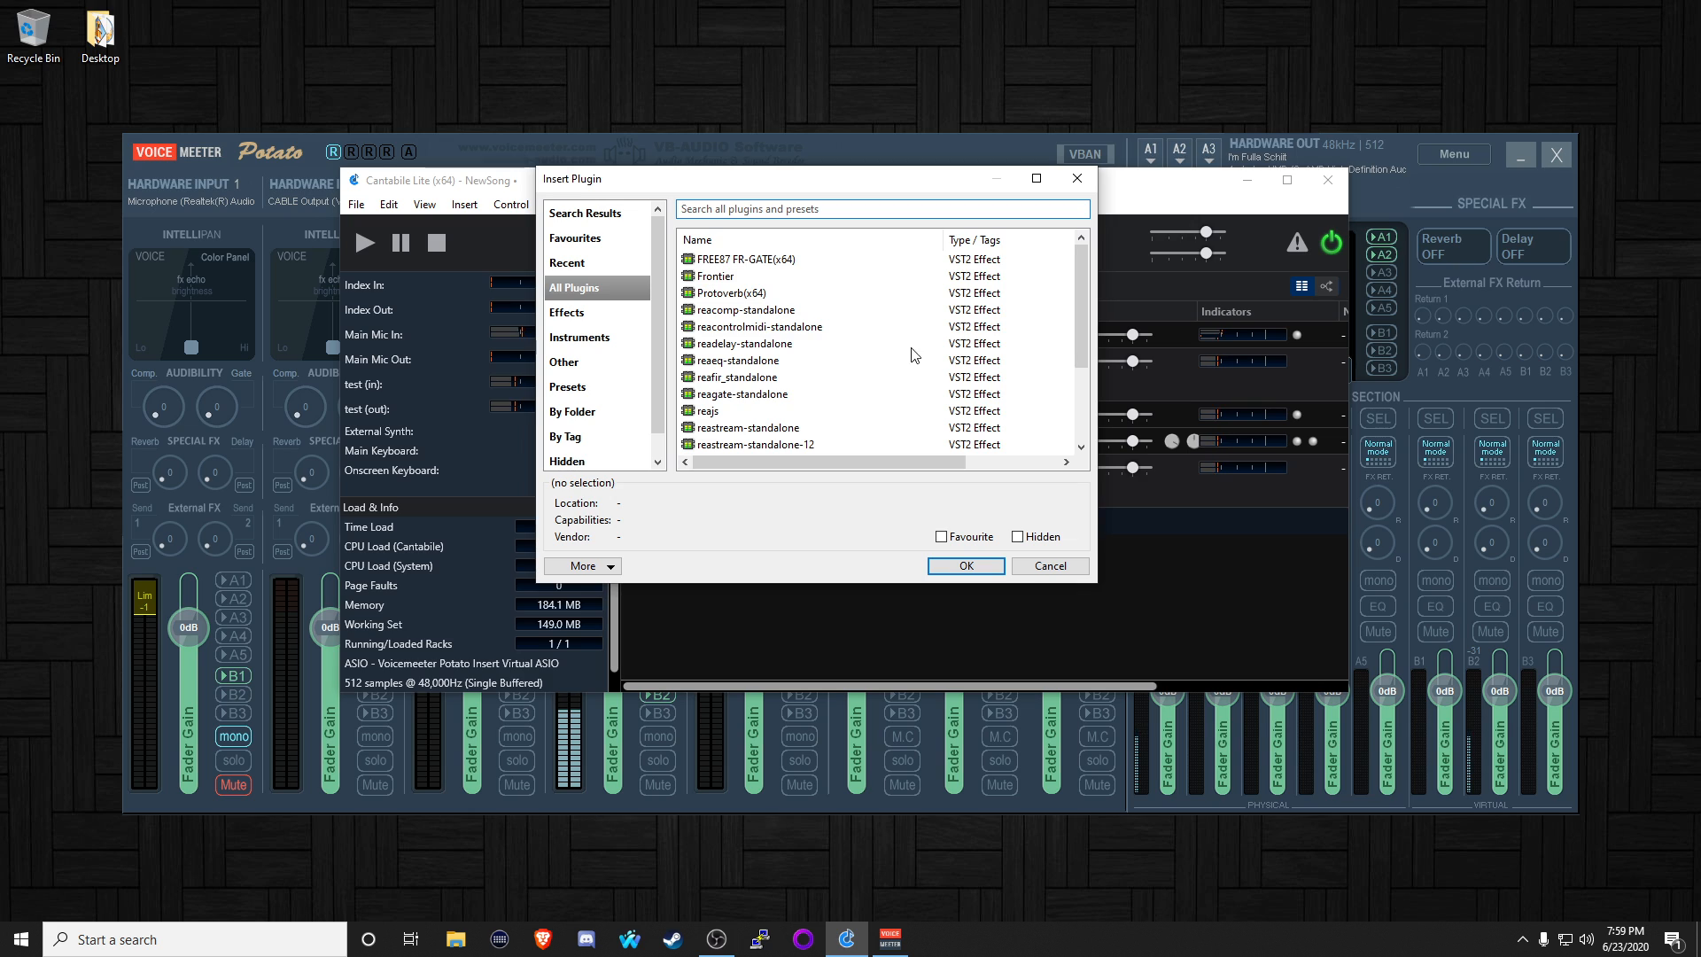
pyautogui.scroll(-2, 920, 365)
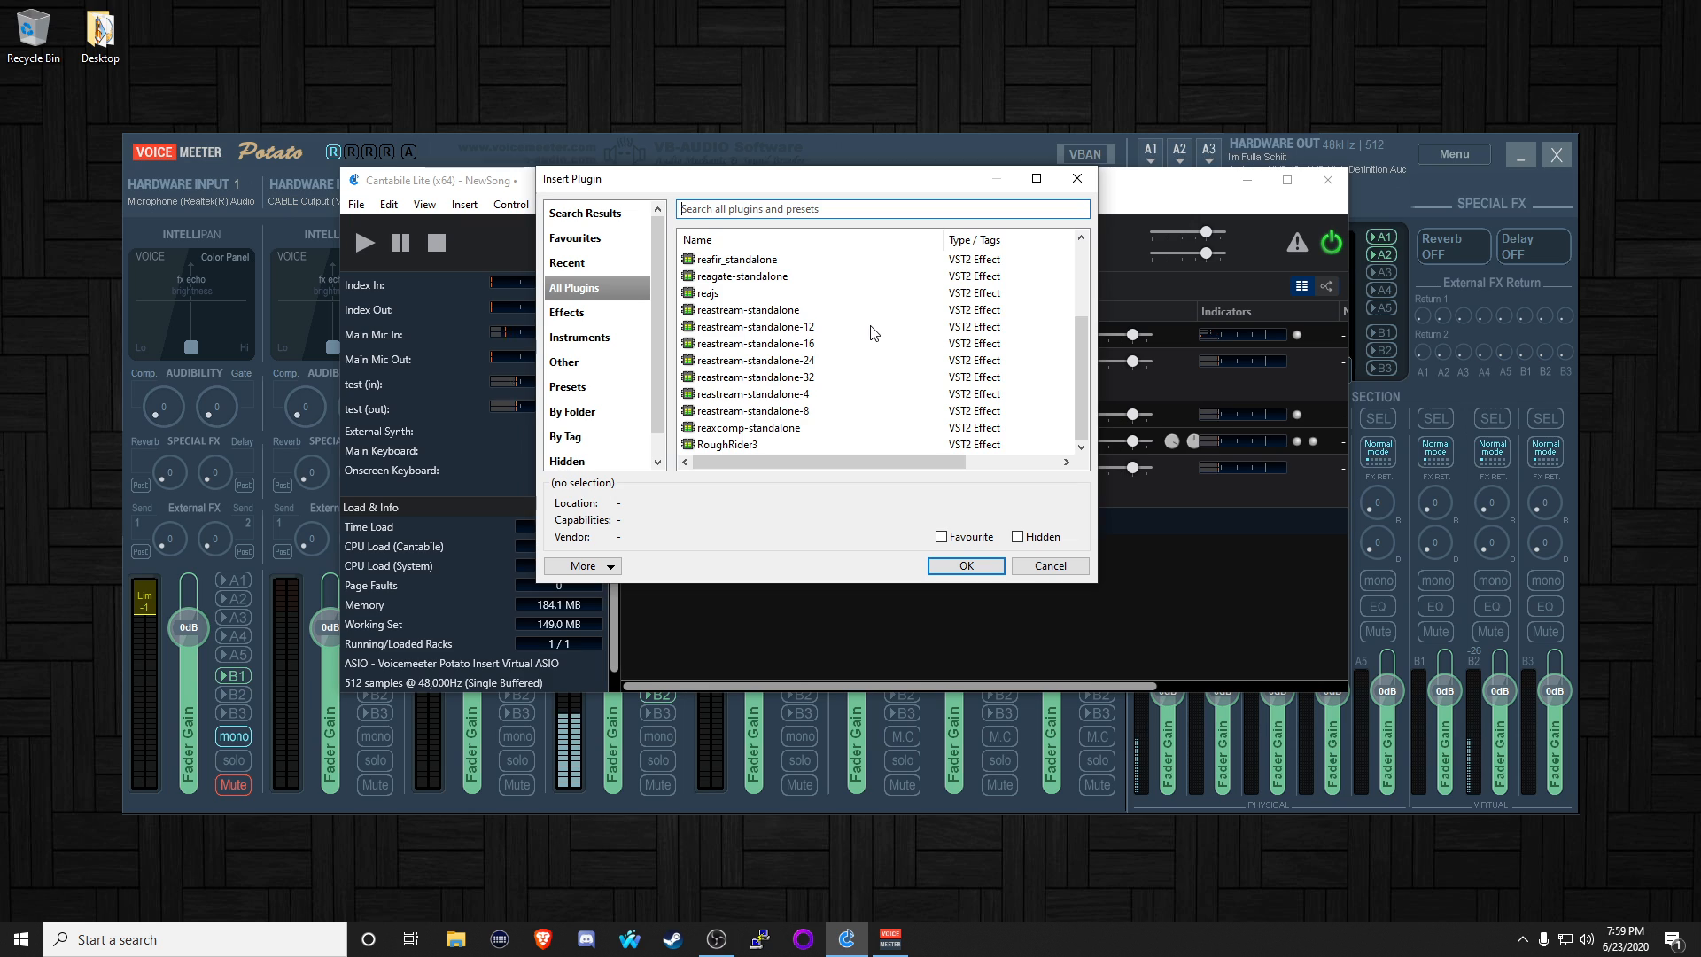
pyautogui.click(752, 446)
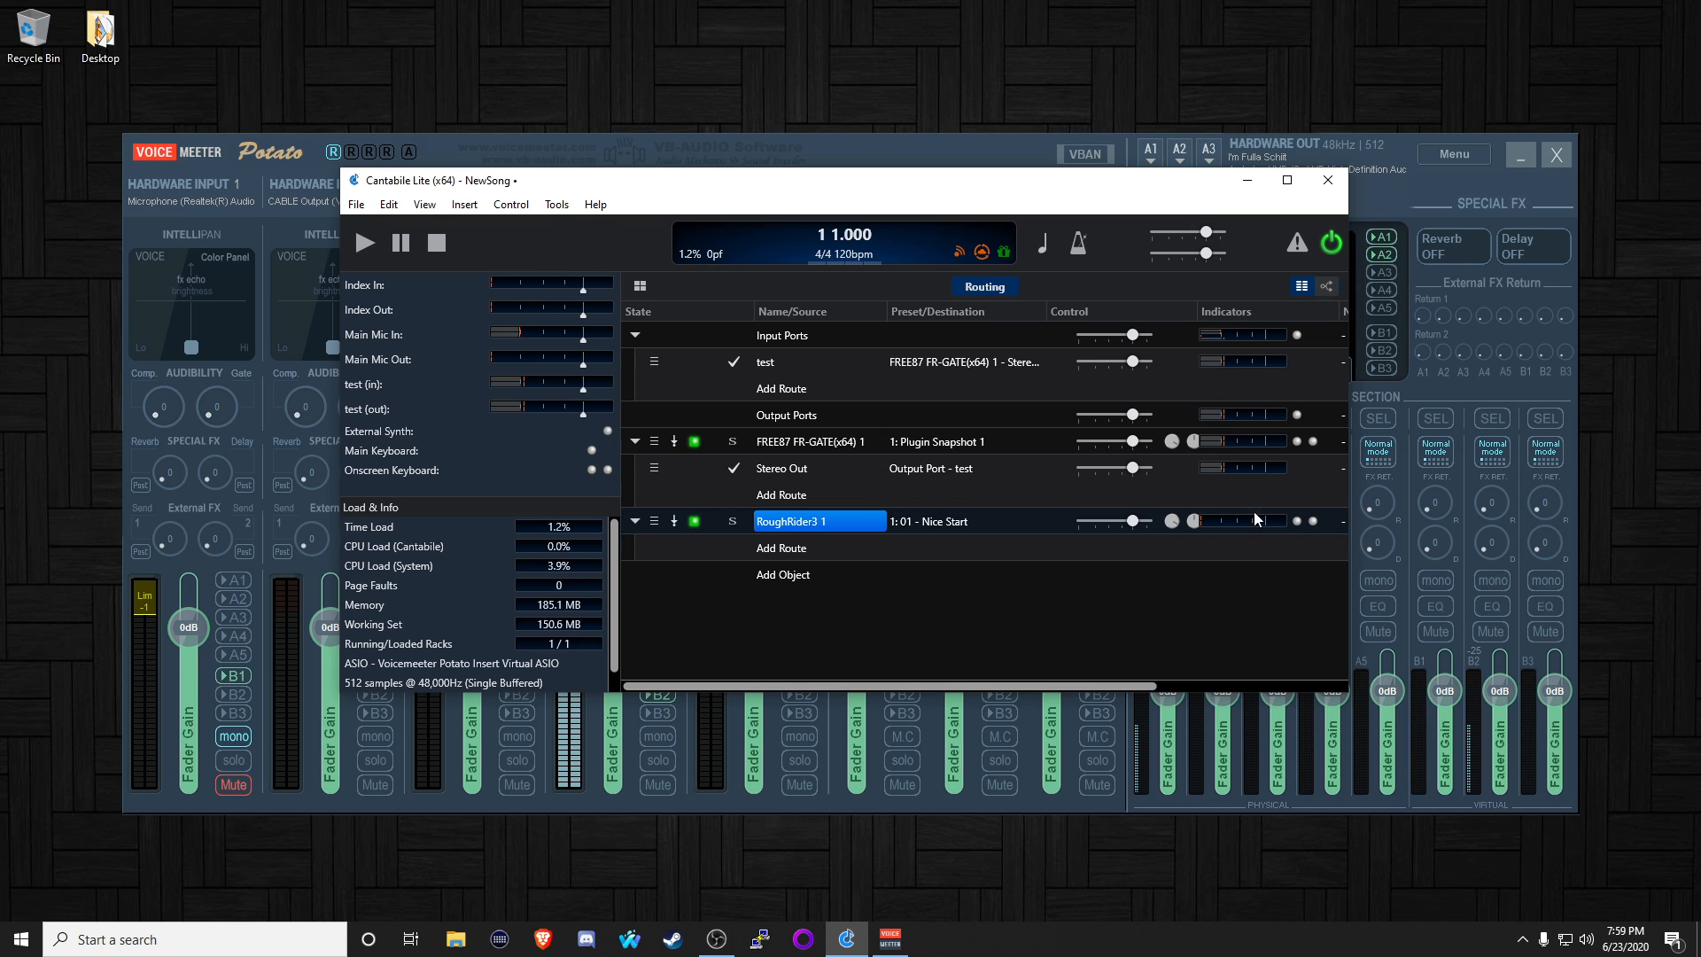
# - Mute Hardware Input 4 in Voicemeeter, and in Cantabile change the FR-GATE Stereo Out route's destination to RoughRider3 1 - Stereo In
pyautogui.click(606, 810)
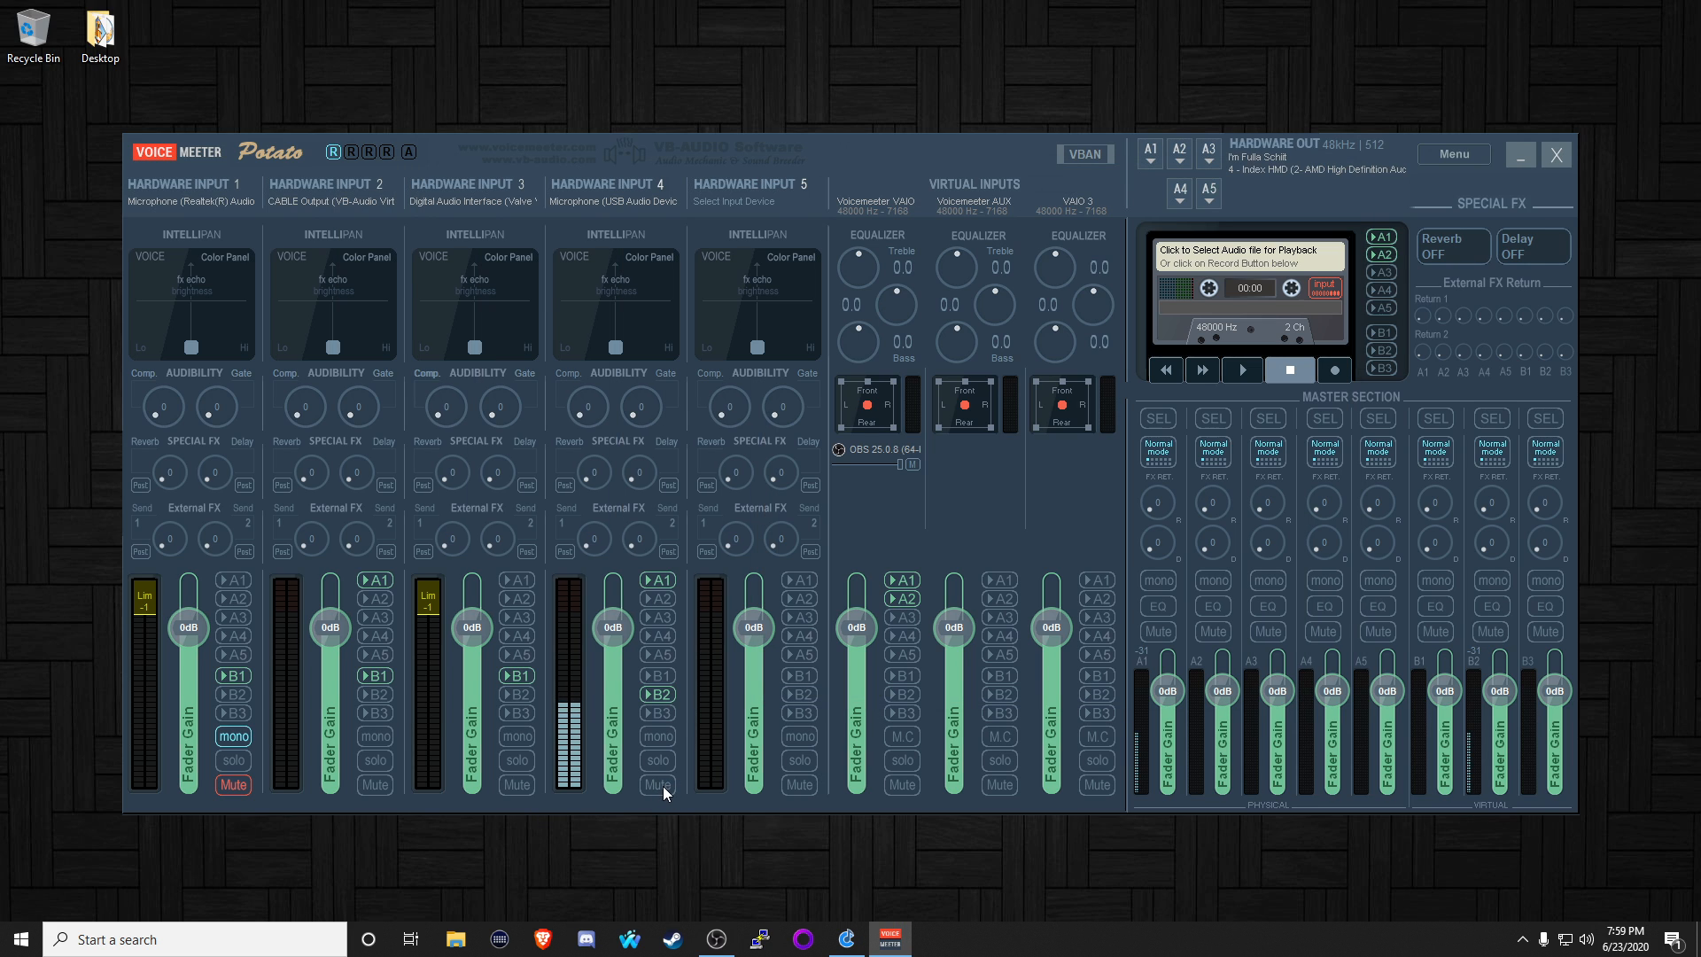
pyautogui.click(663, 785)
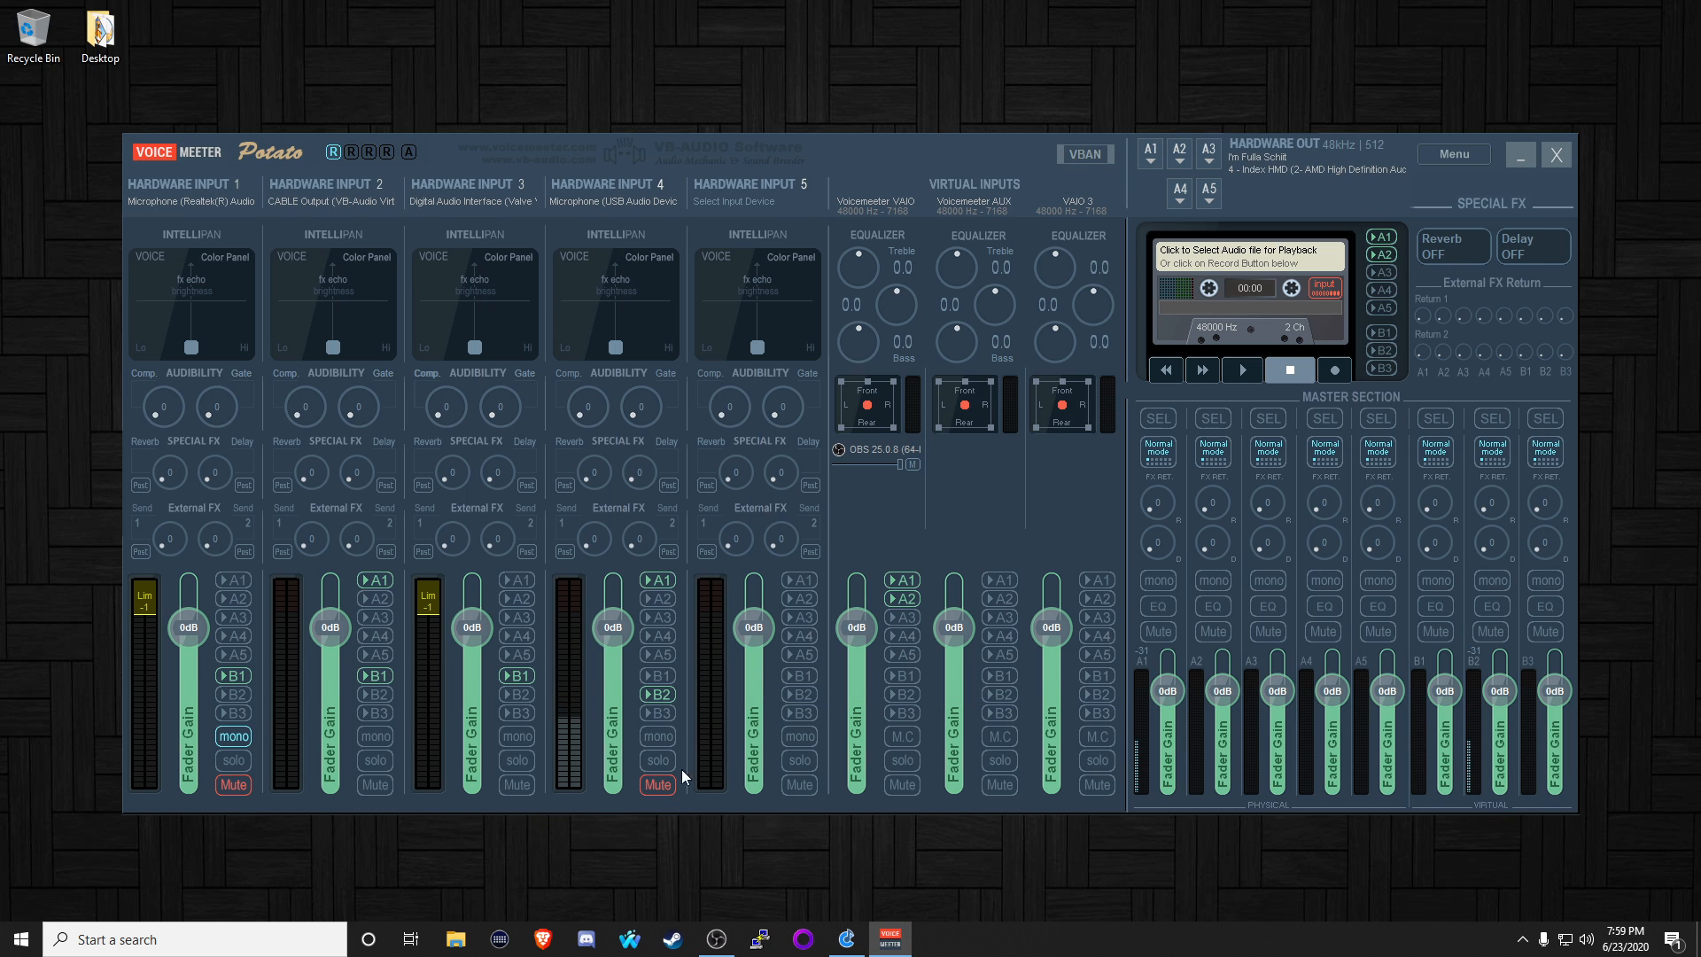
pyautogui.click(847, 939)
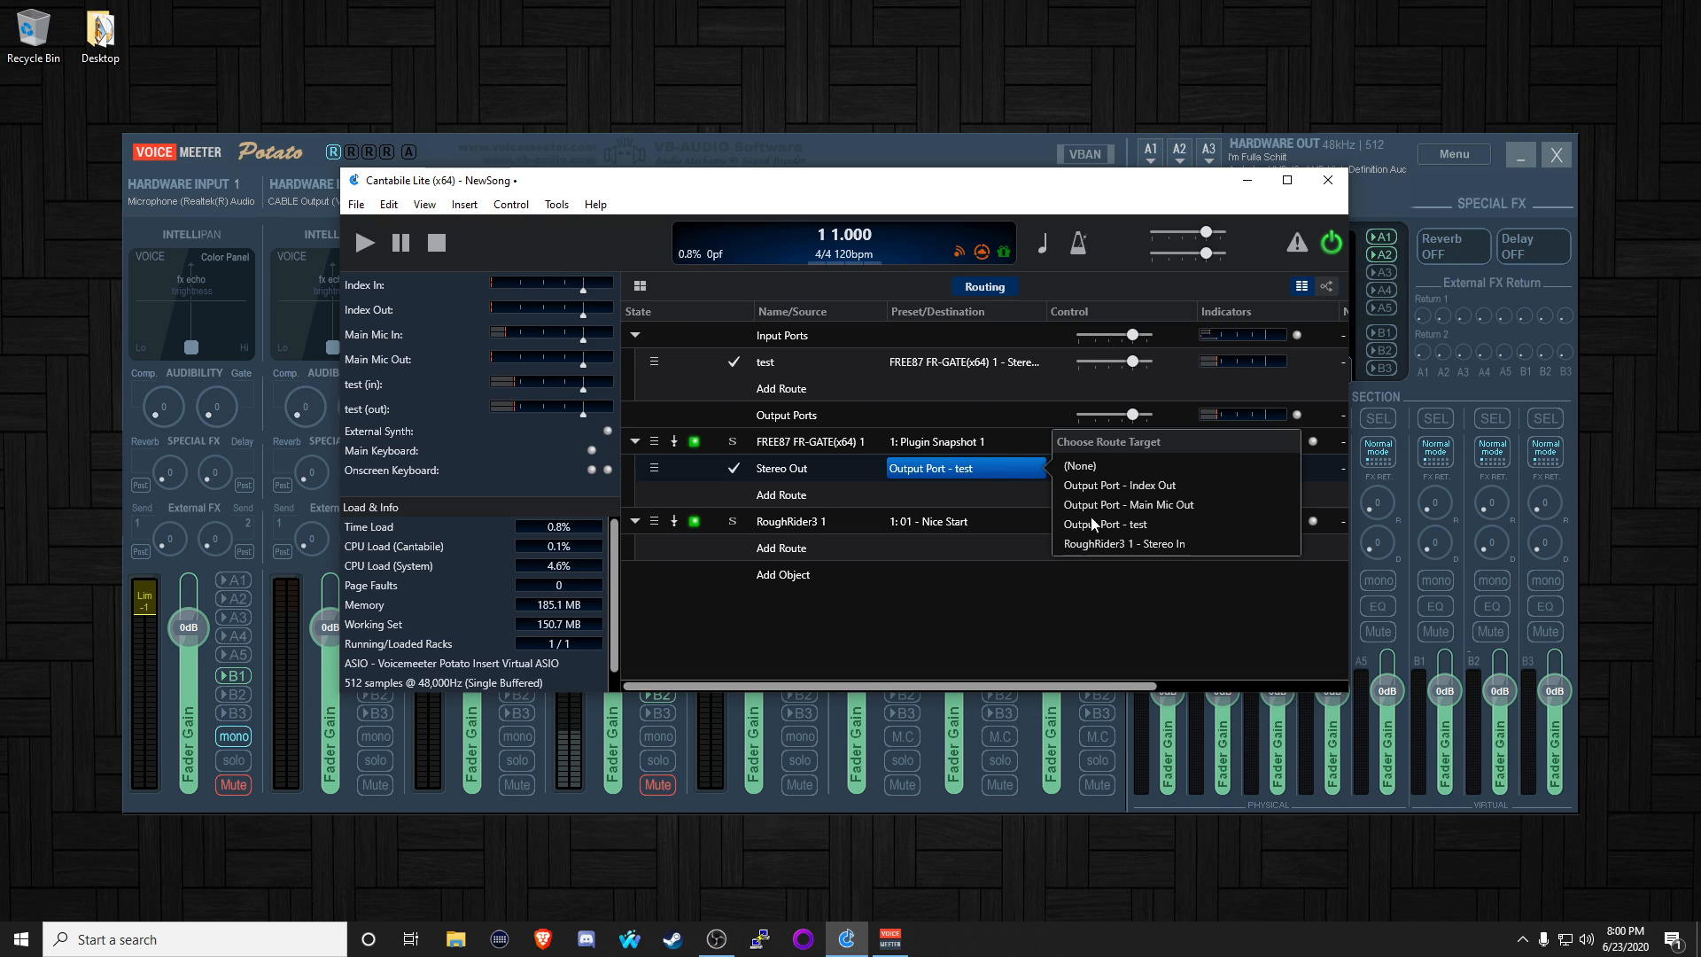
pyautogui.click(1093, 544)
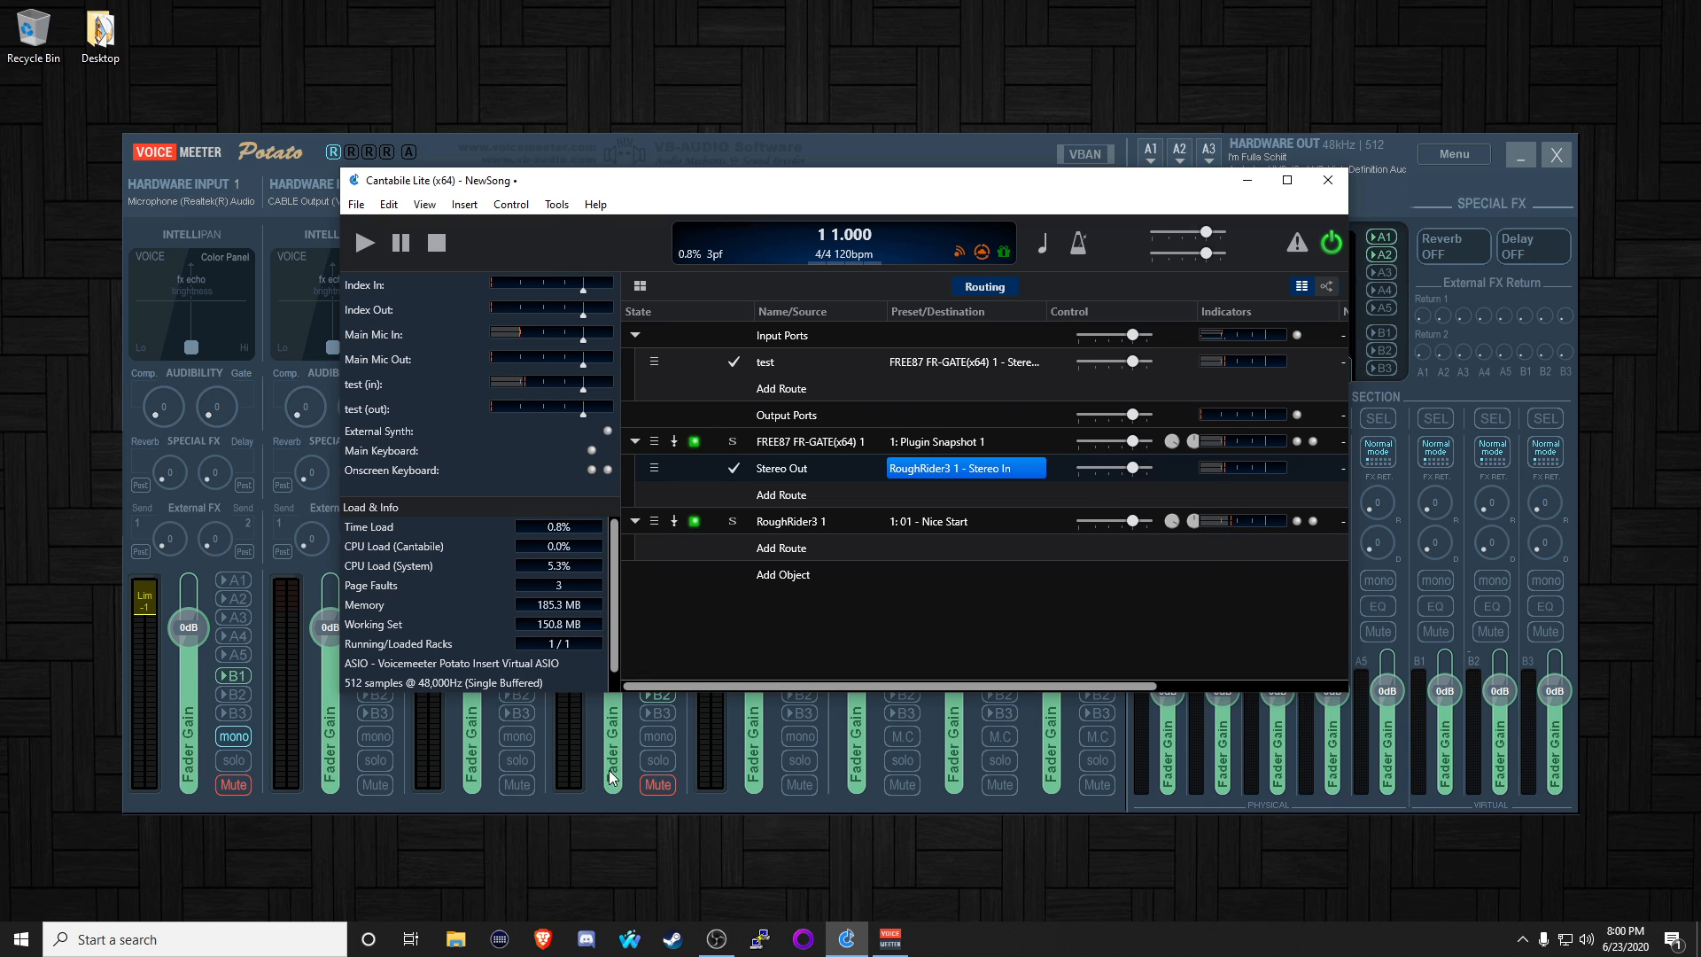
# - Add a Stereo Out route from RoughRider3 1 to Output Port - test
pyautogui.click(788, 551)
pyautogui.click(931, 560)
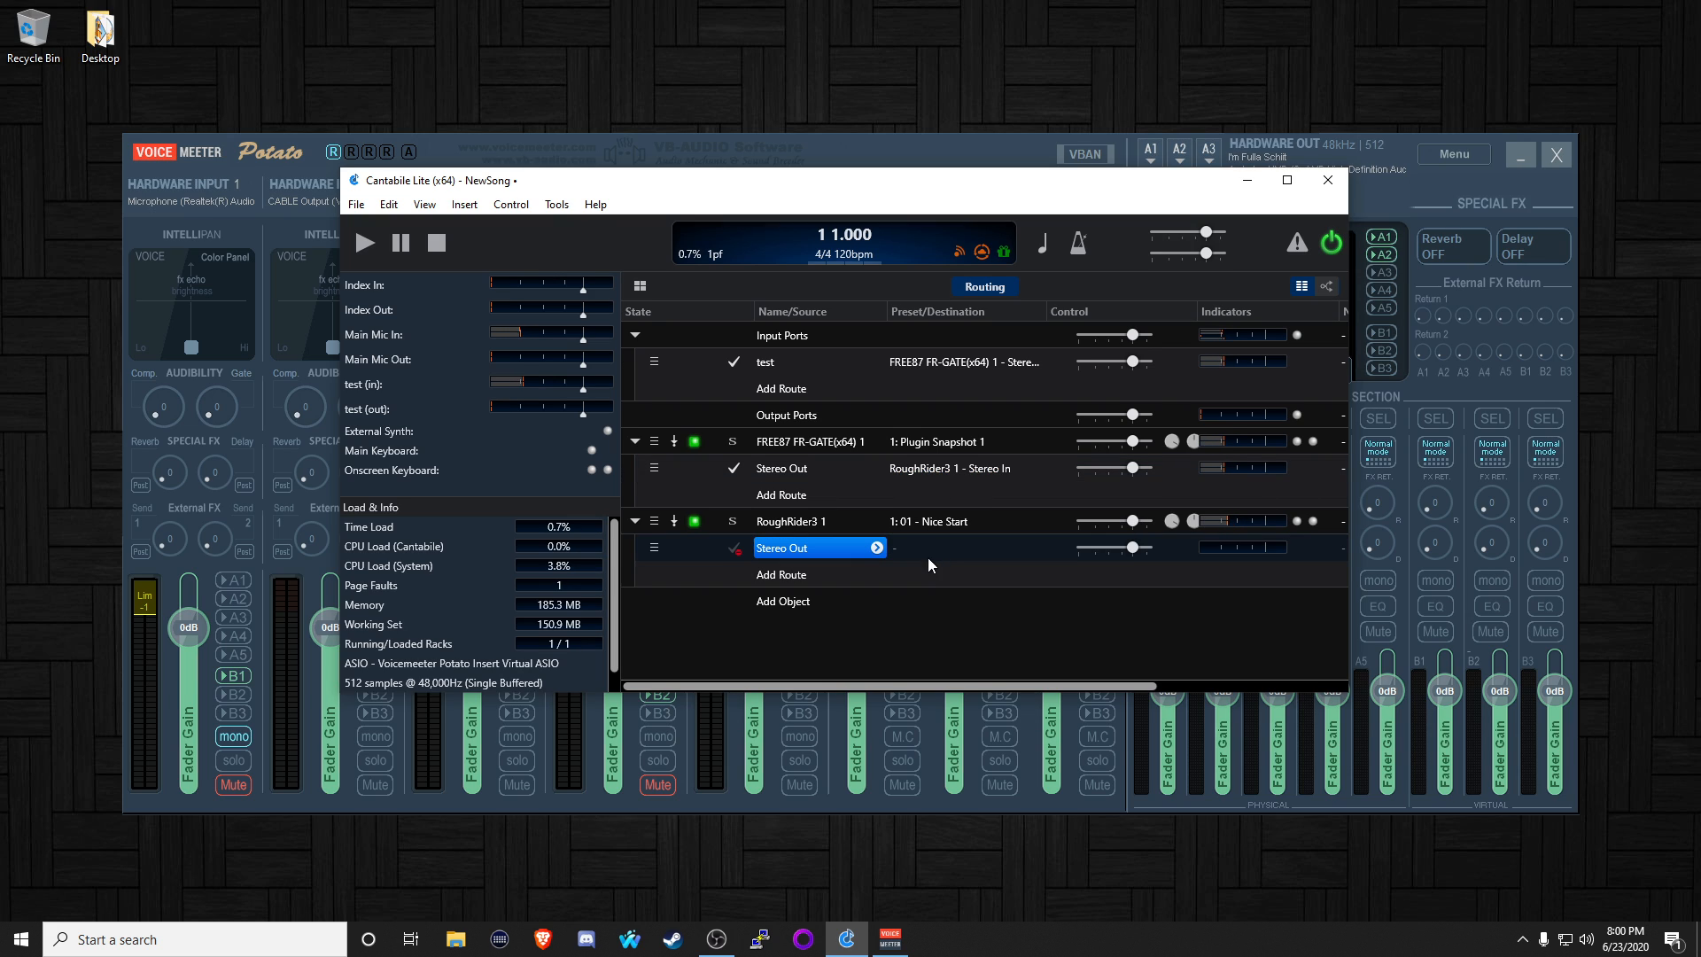
pyautogui.click(923, 551)
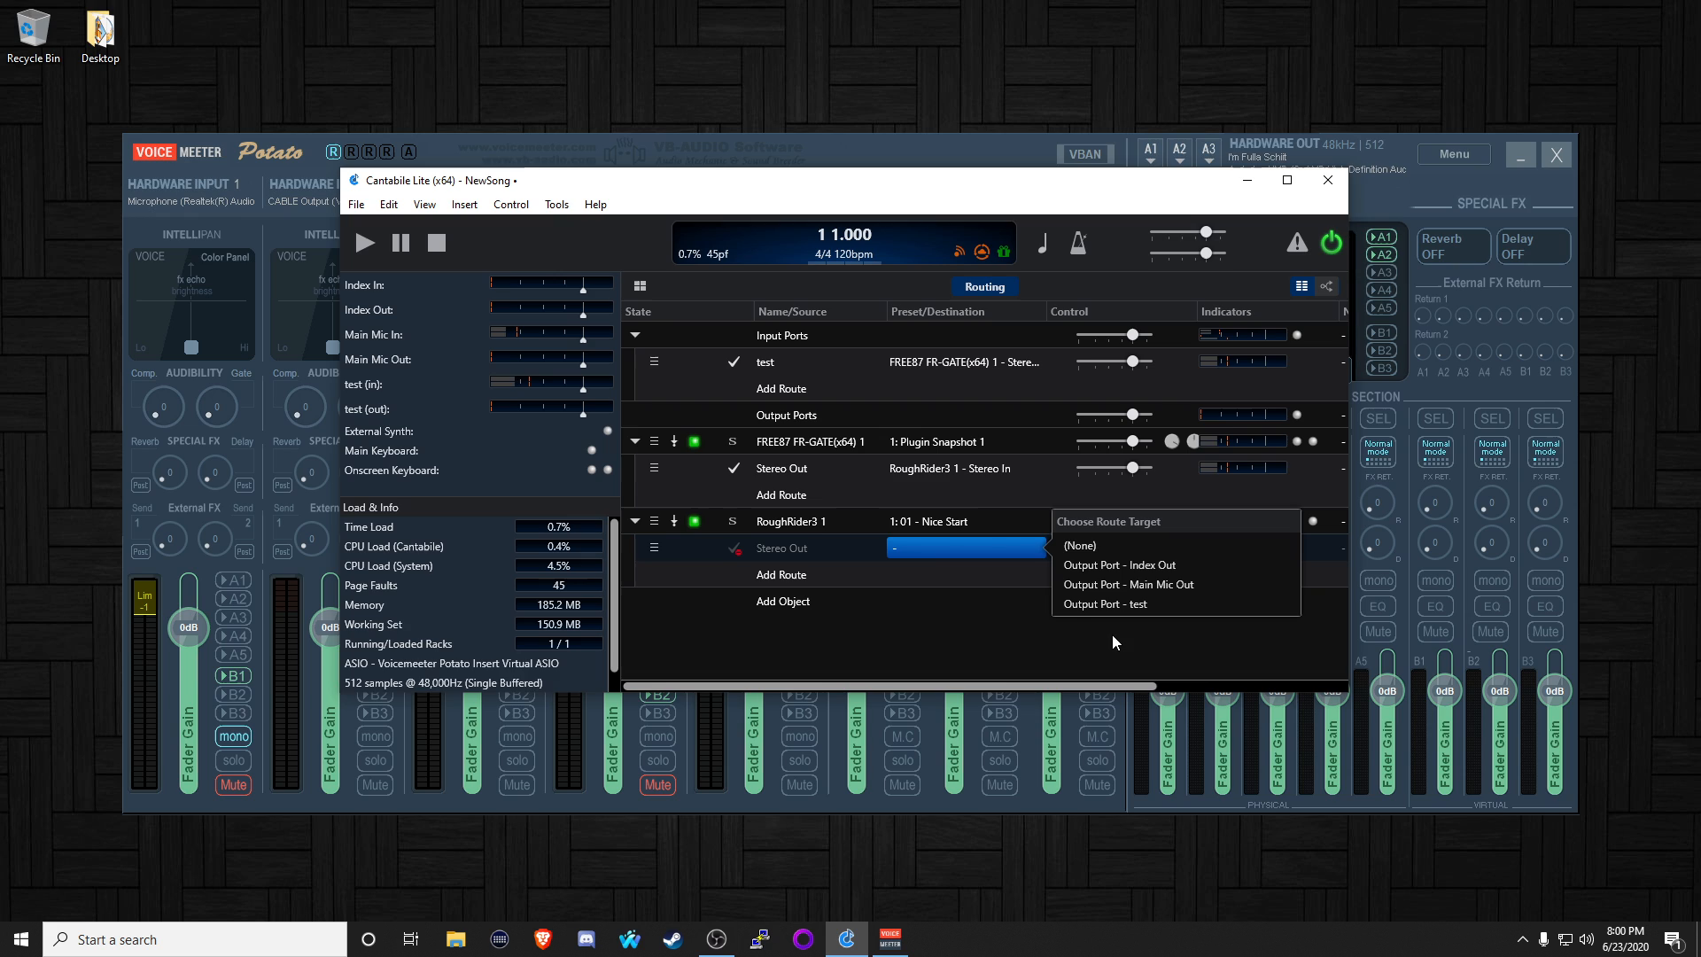
pyautogui.click(1104, 605)
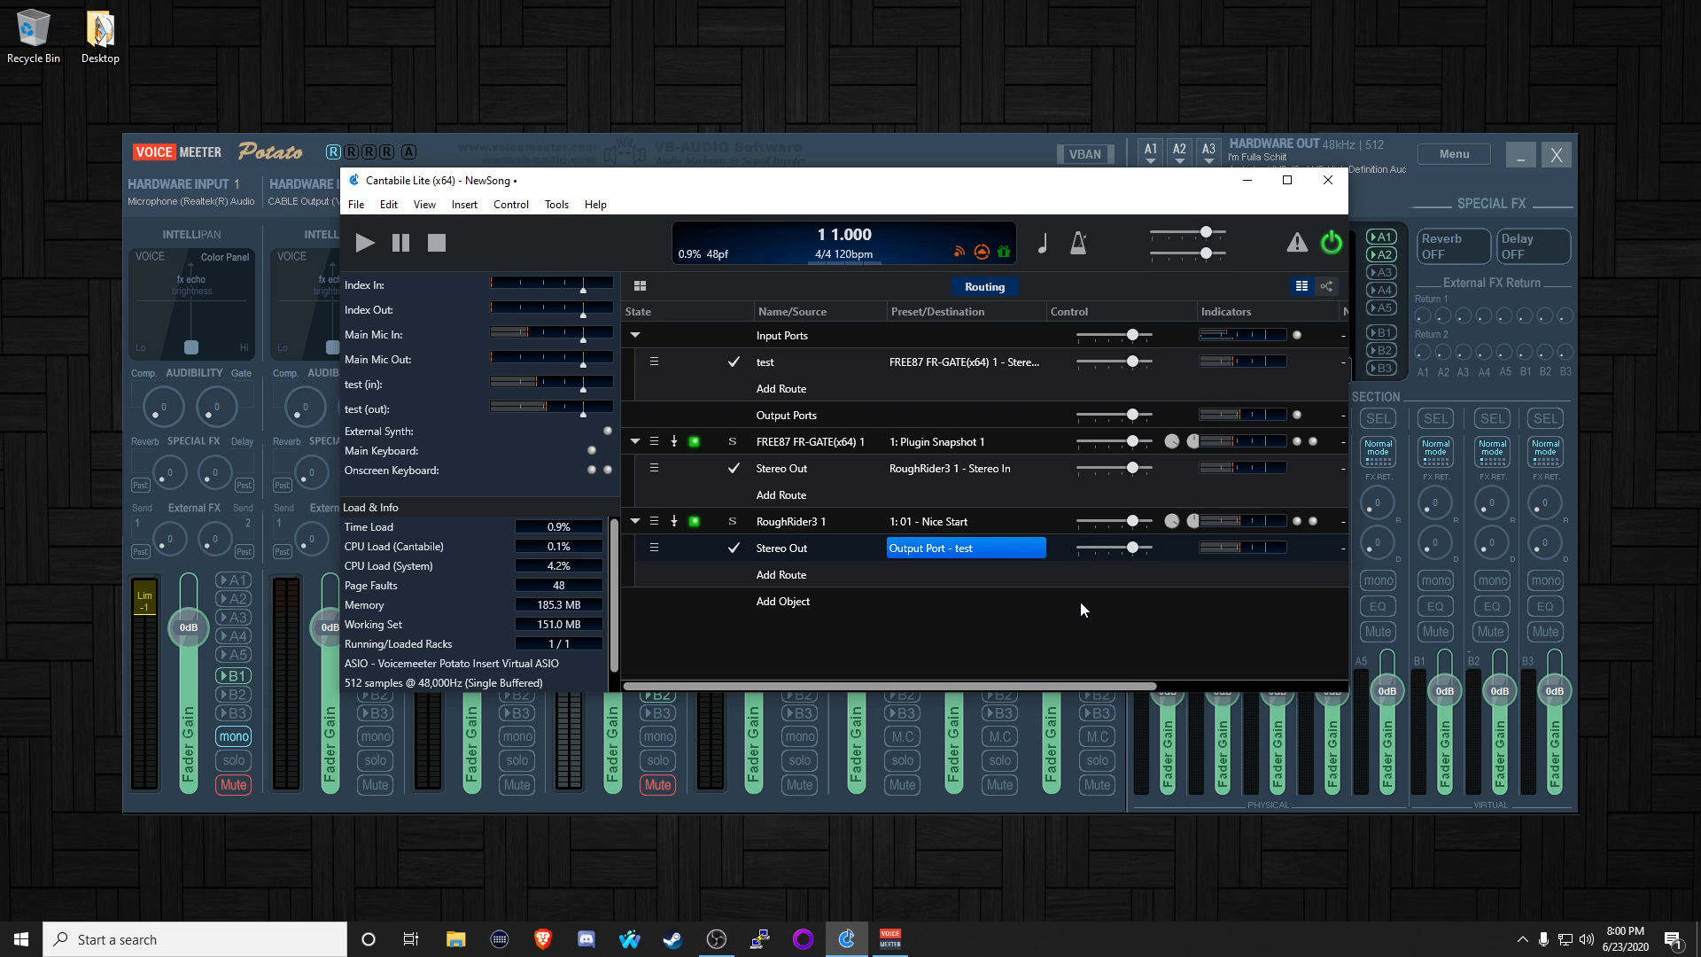
# - Open the RoughRider3 1 editor and choose preset 9: OG - 04 - Good One
pyautogui.click(572, 807)
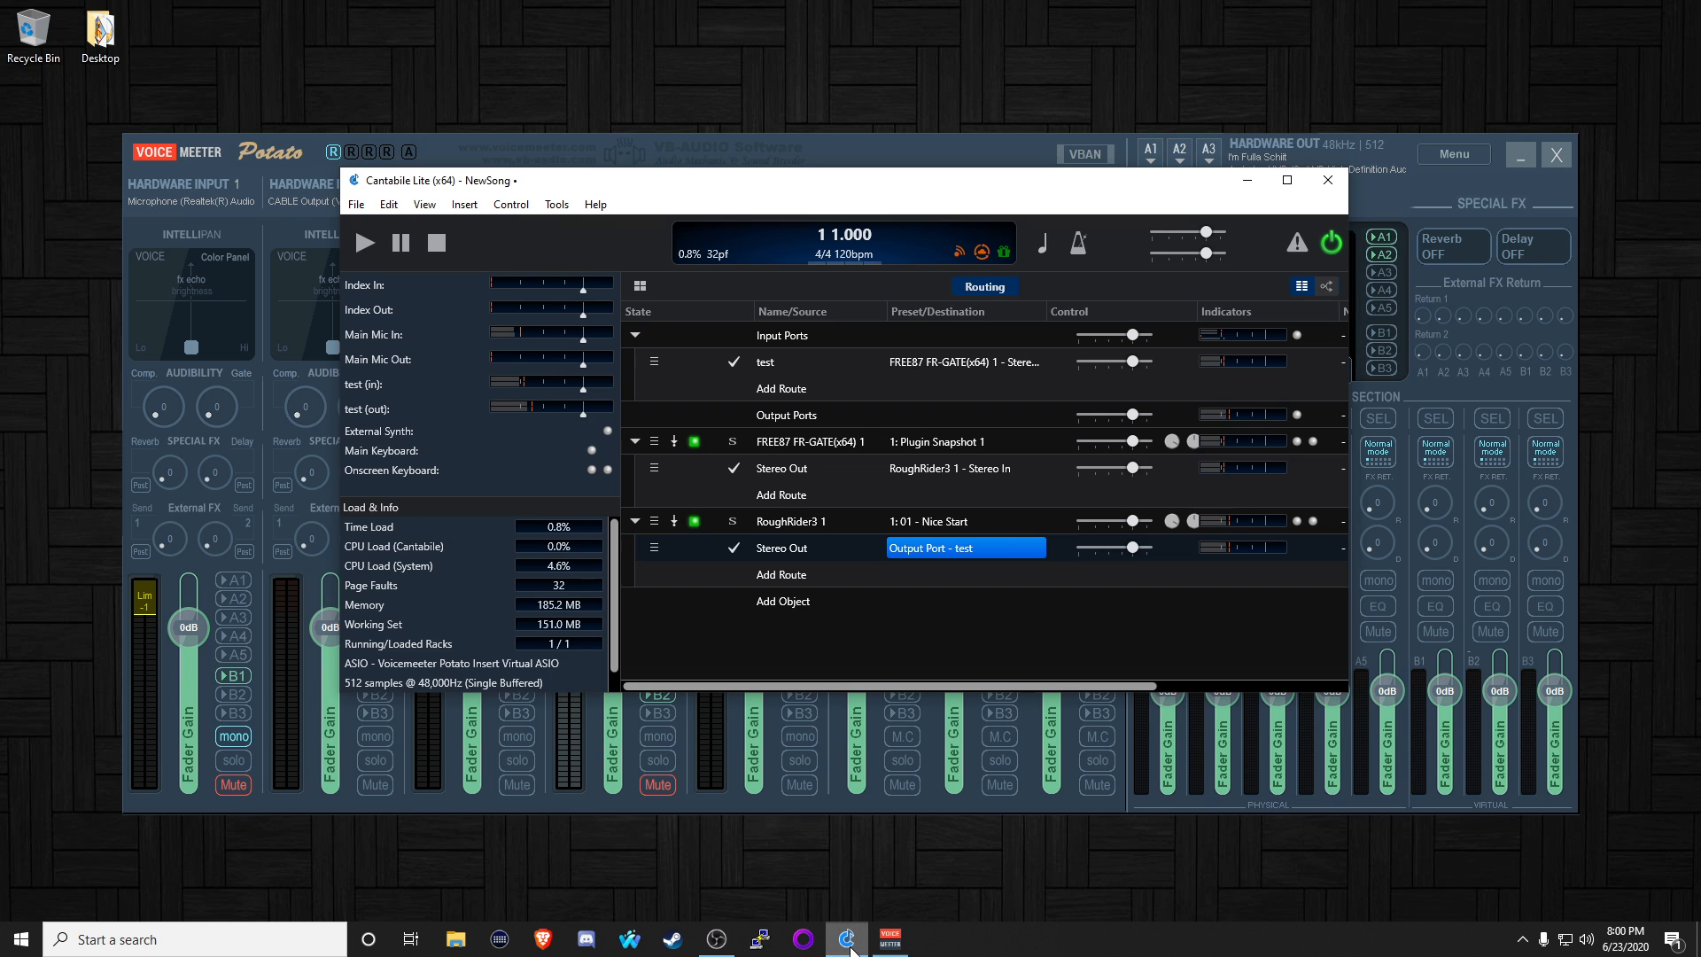
pyautogui.click(847, 939)
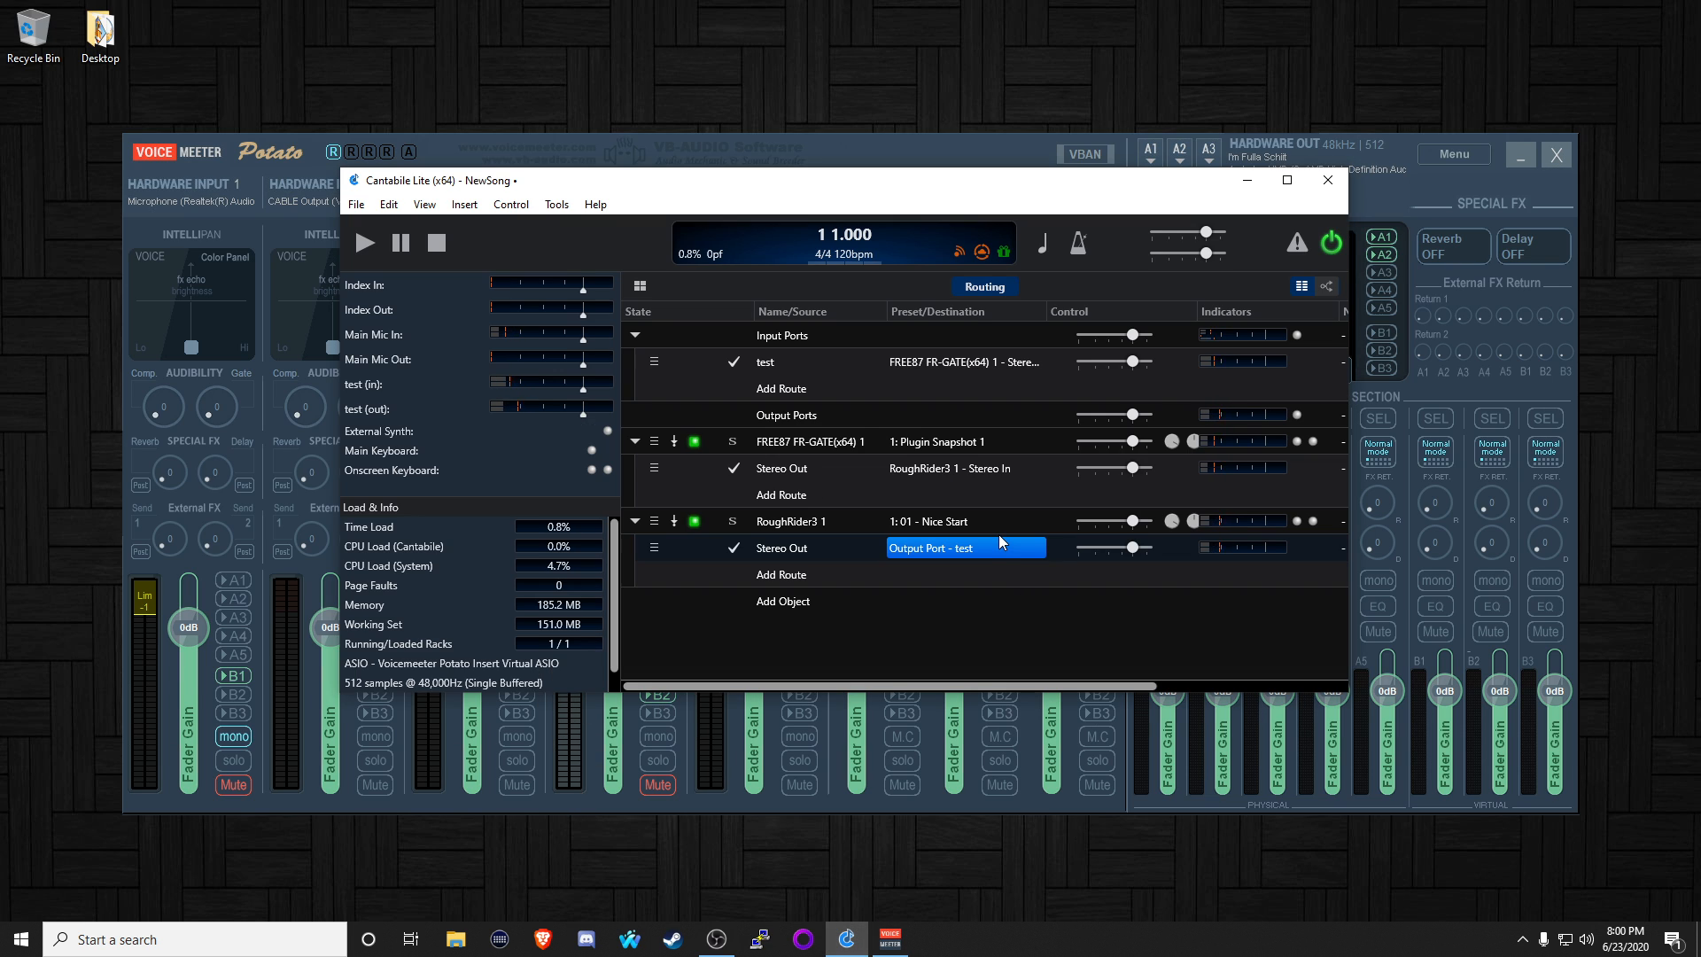
pyautogui.doubleClick(812, 521)
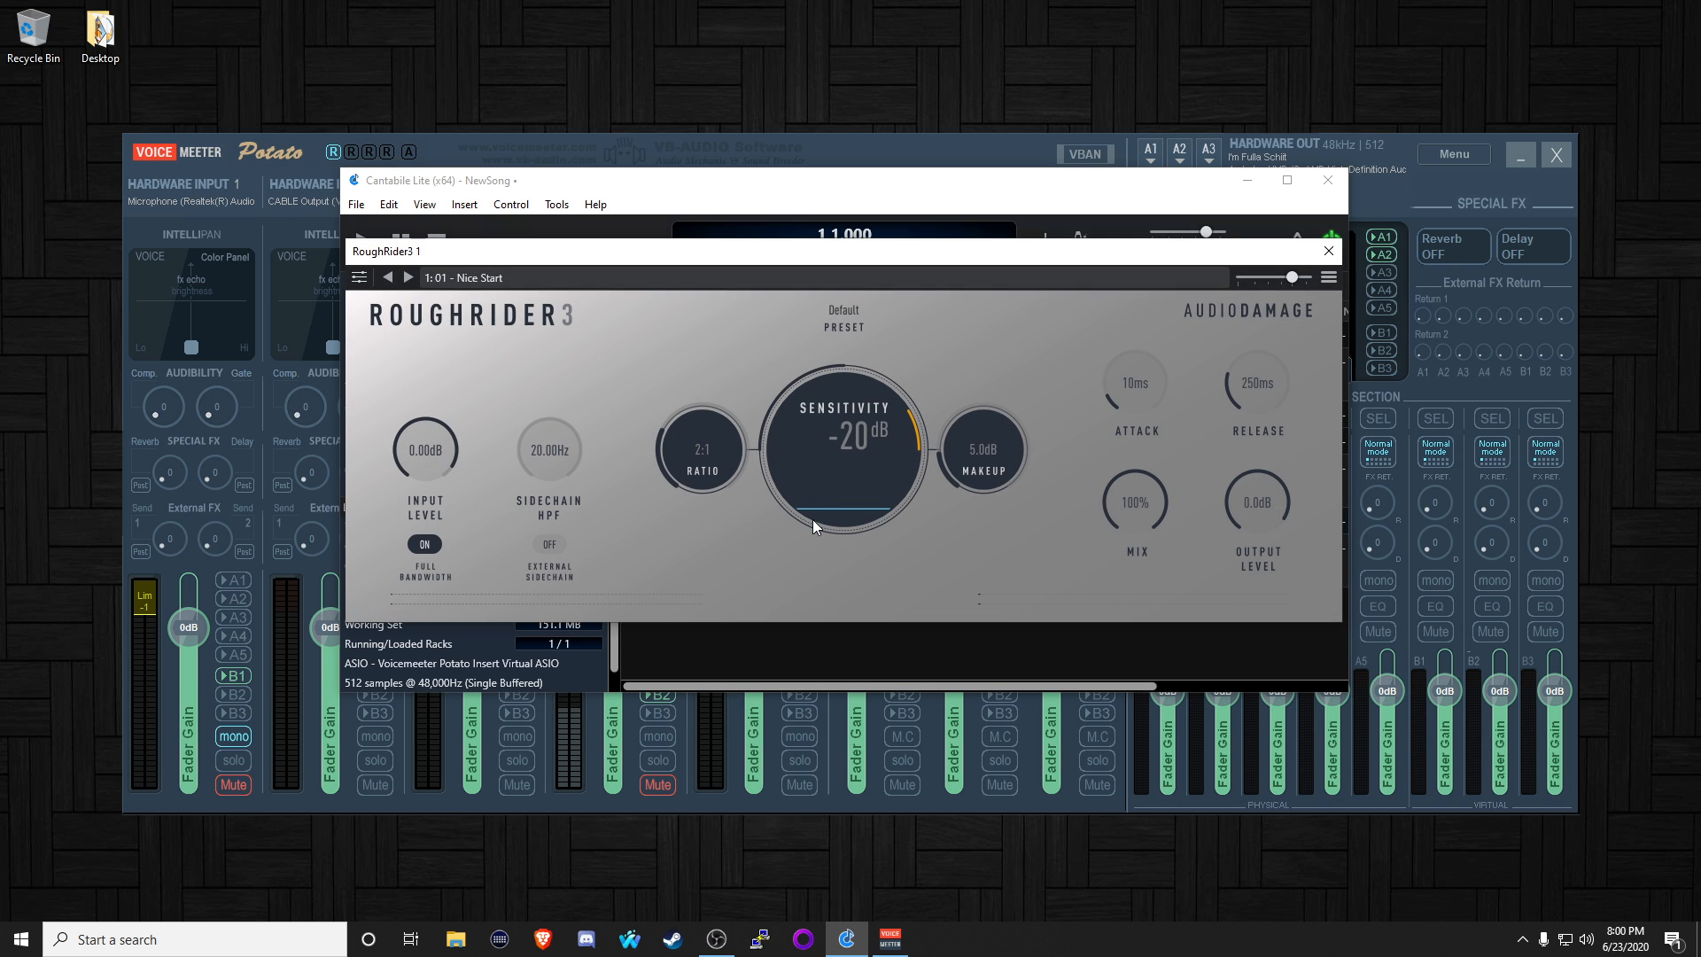
pyautogui.click(470, 282)
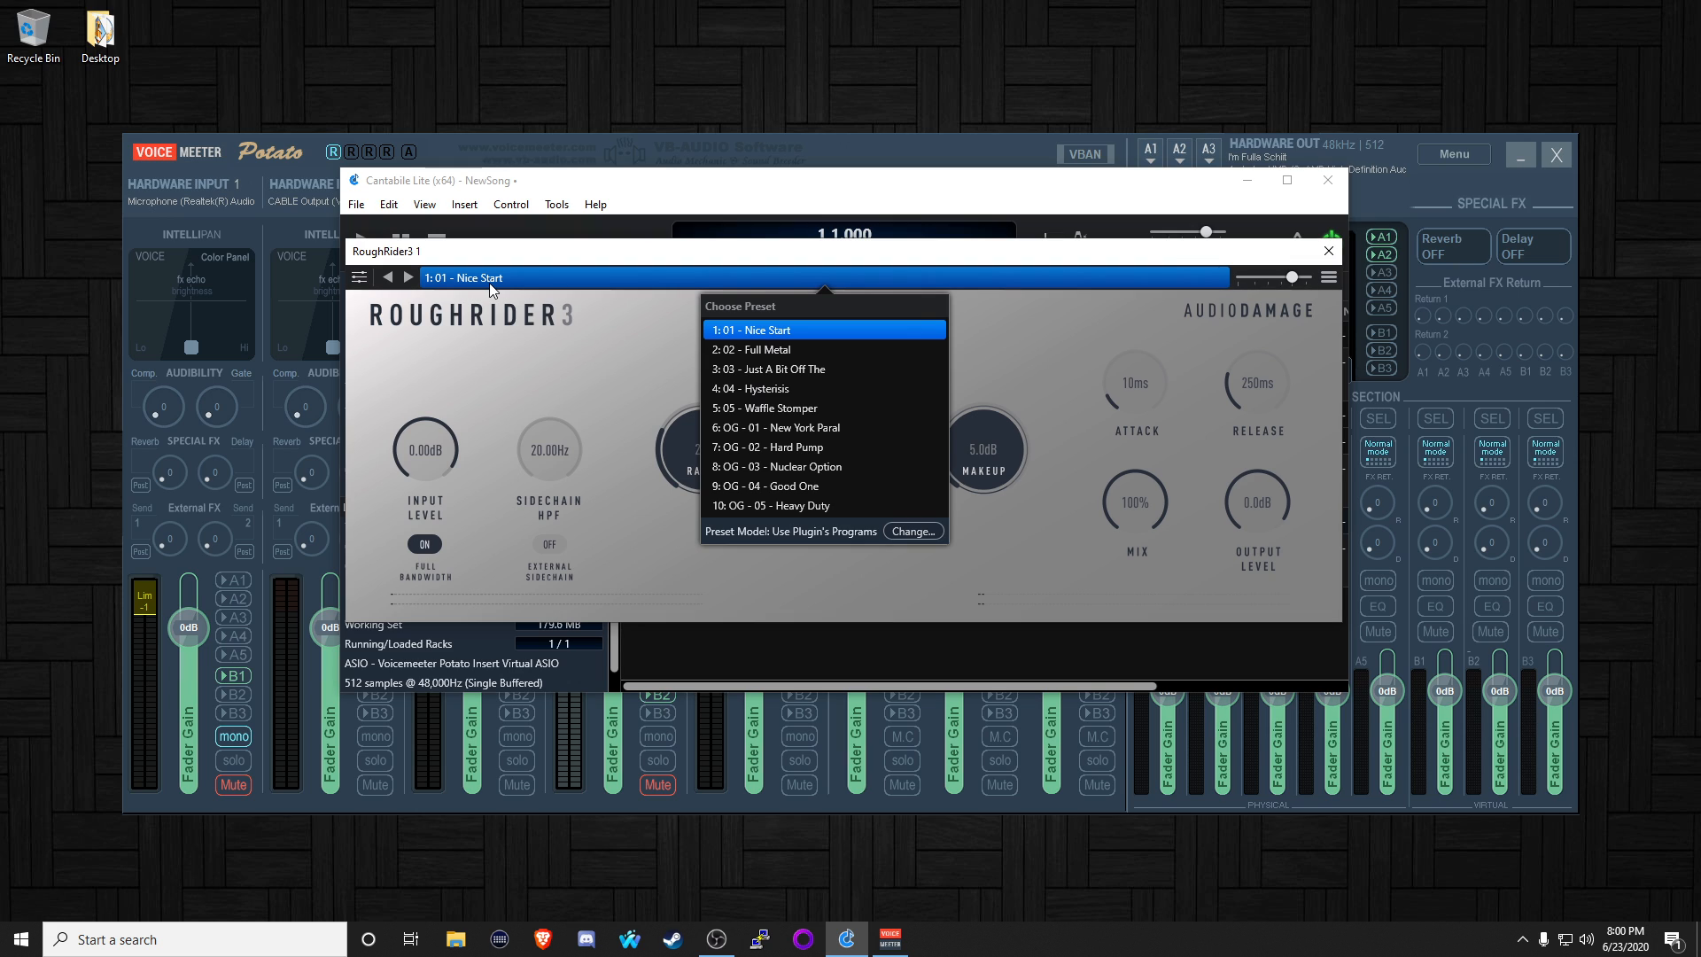
pyautogui.click(806, 486)
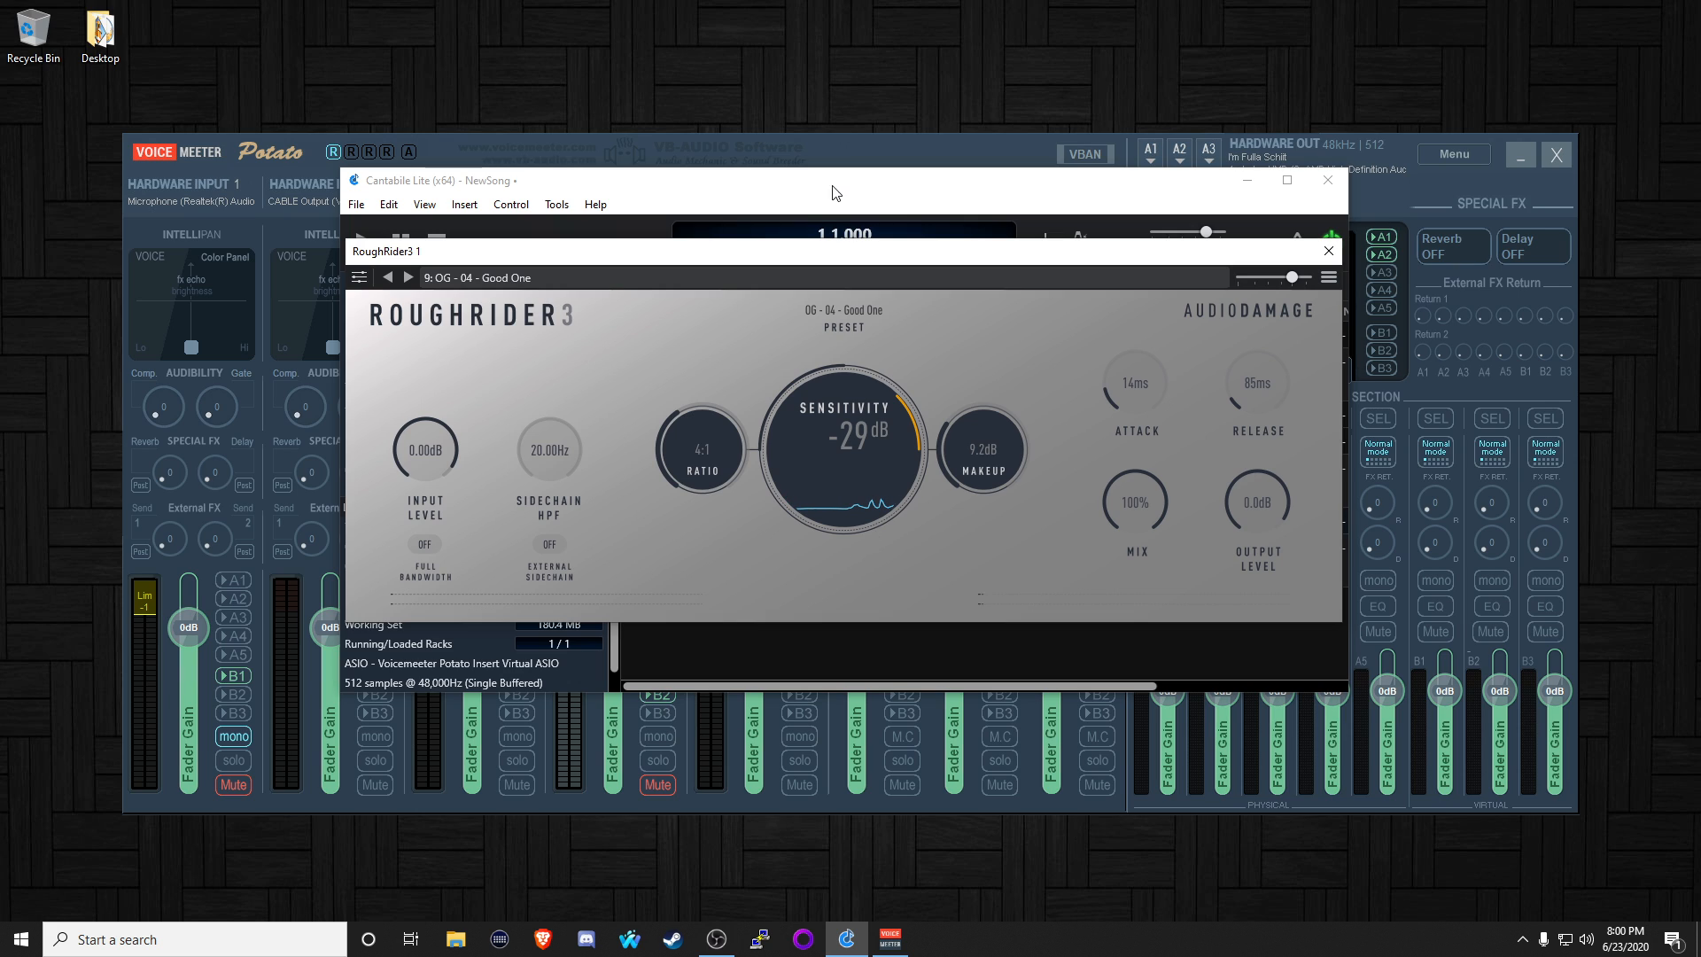
# - Lower RoughRider3's makeup gain to 5.6 dB and close the plugin editor
pyautogui.click(648, 683)
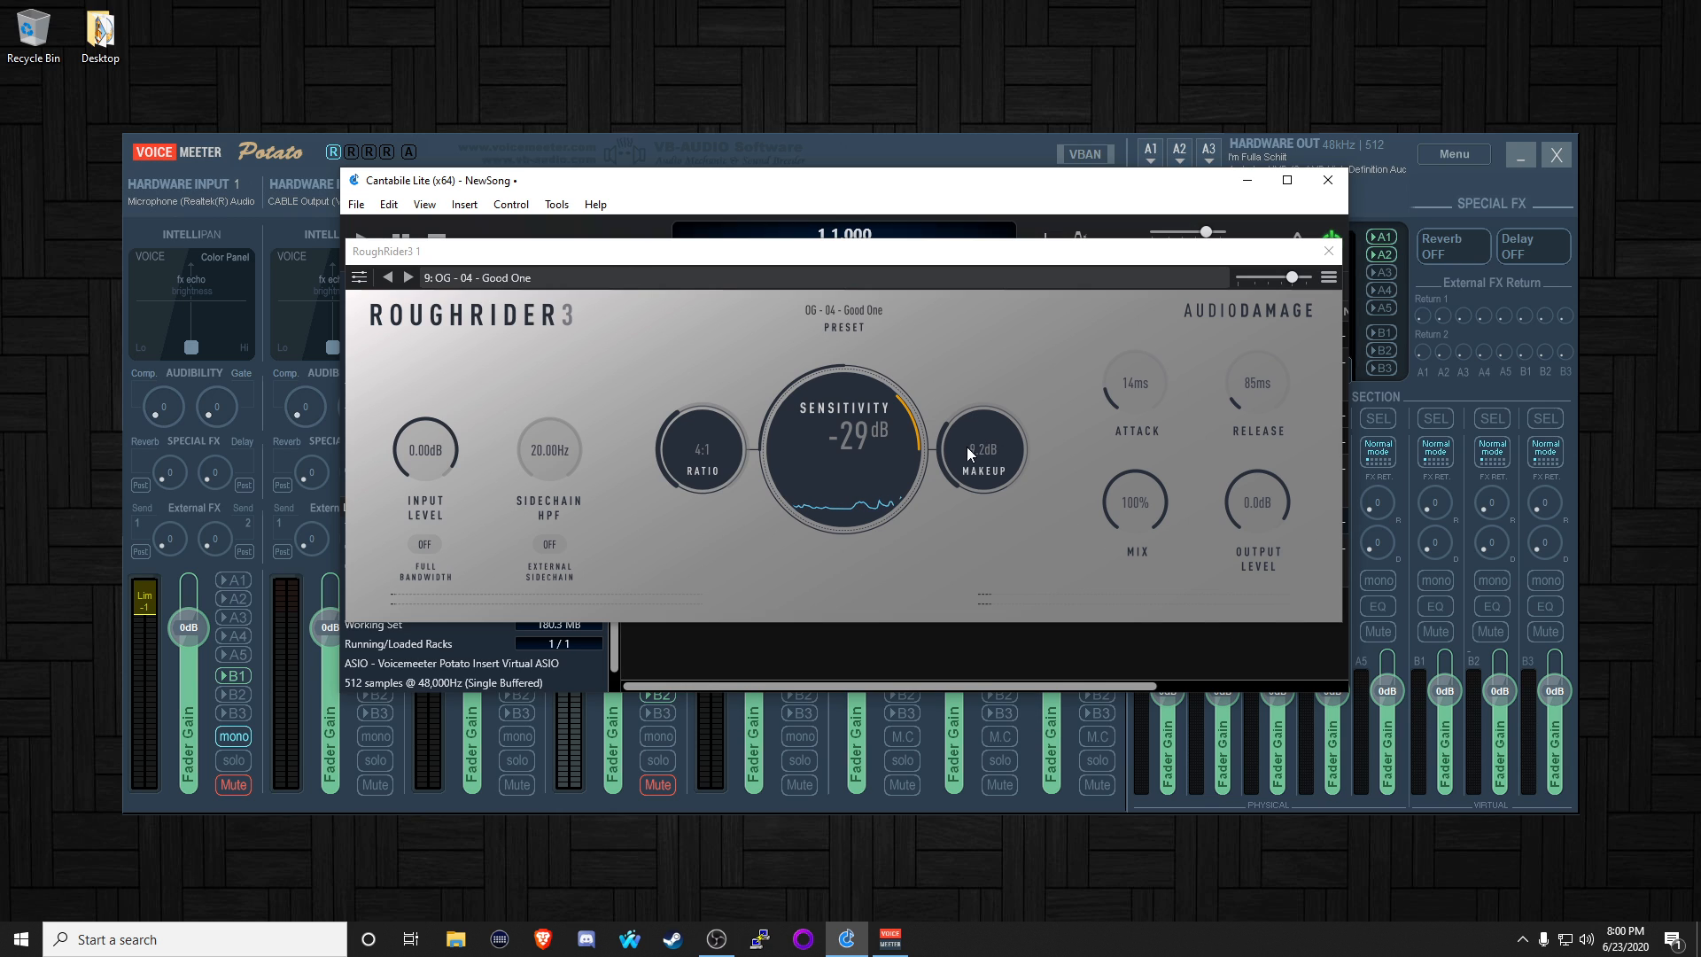
pyautogui.moveTo(959, 430); pyautogui.dragTo(953, 454)
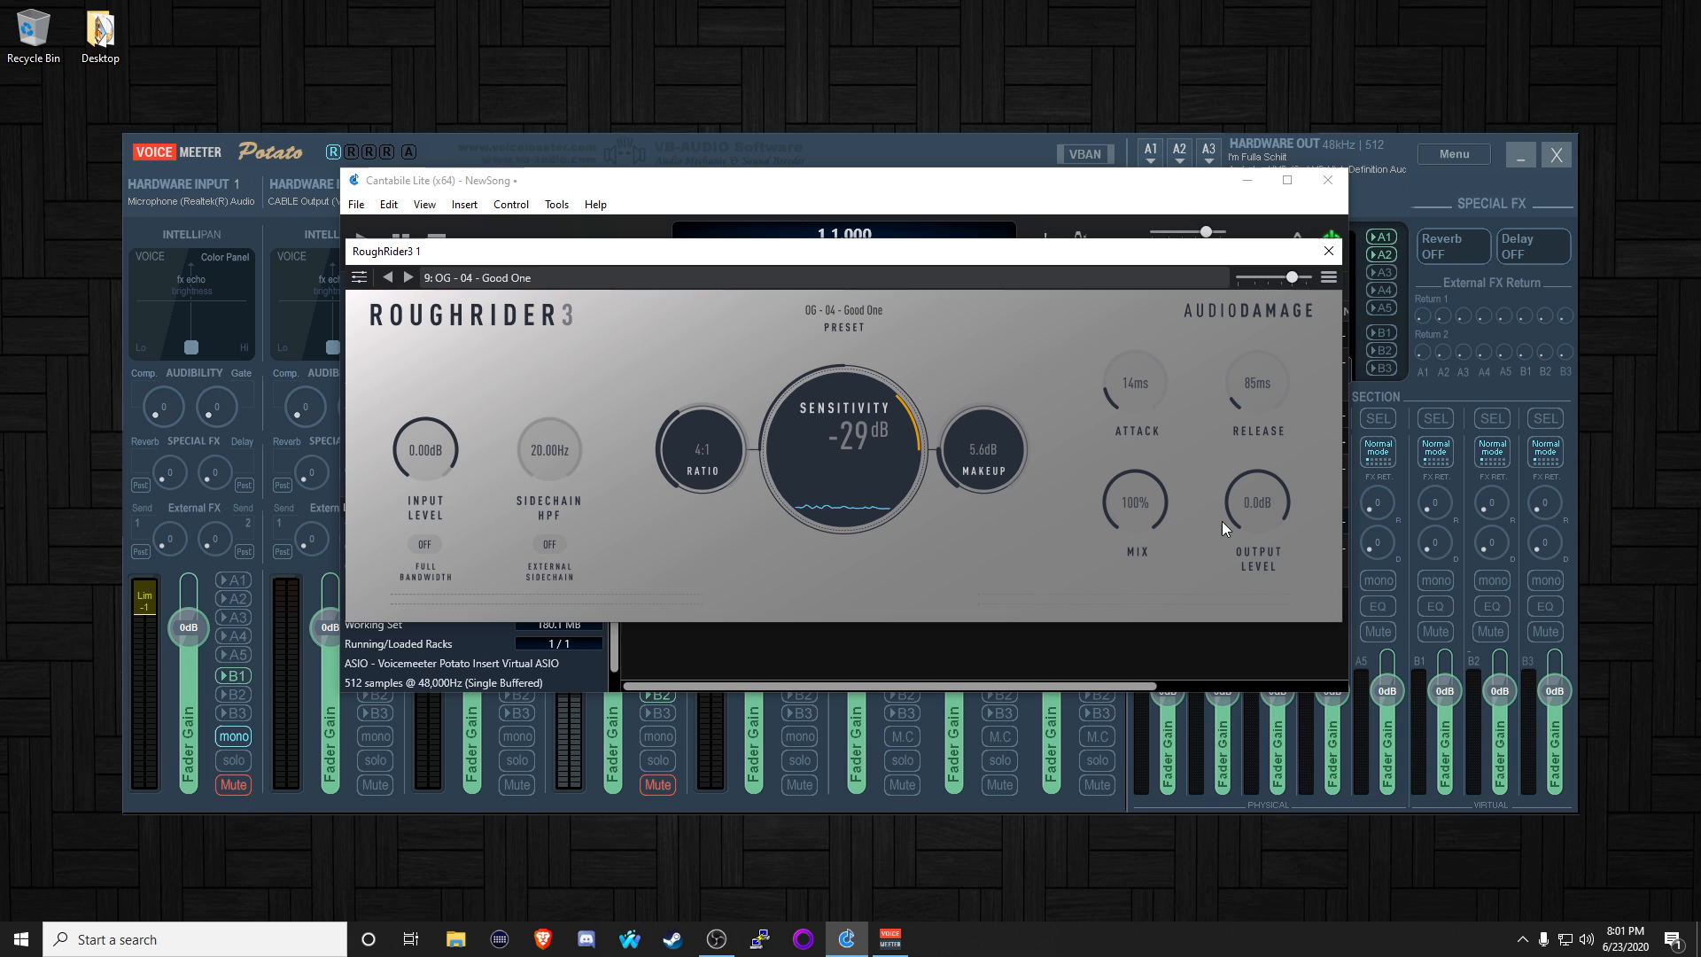
pyautogui.click(1327, 252)
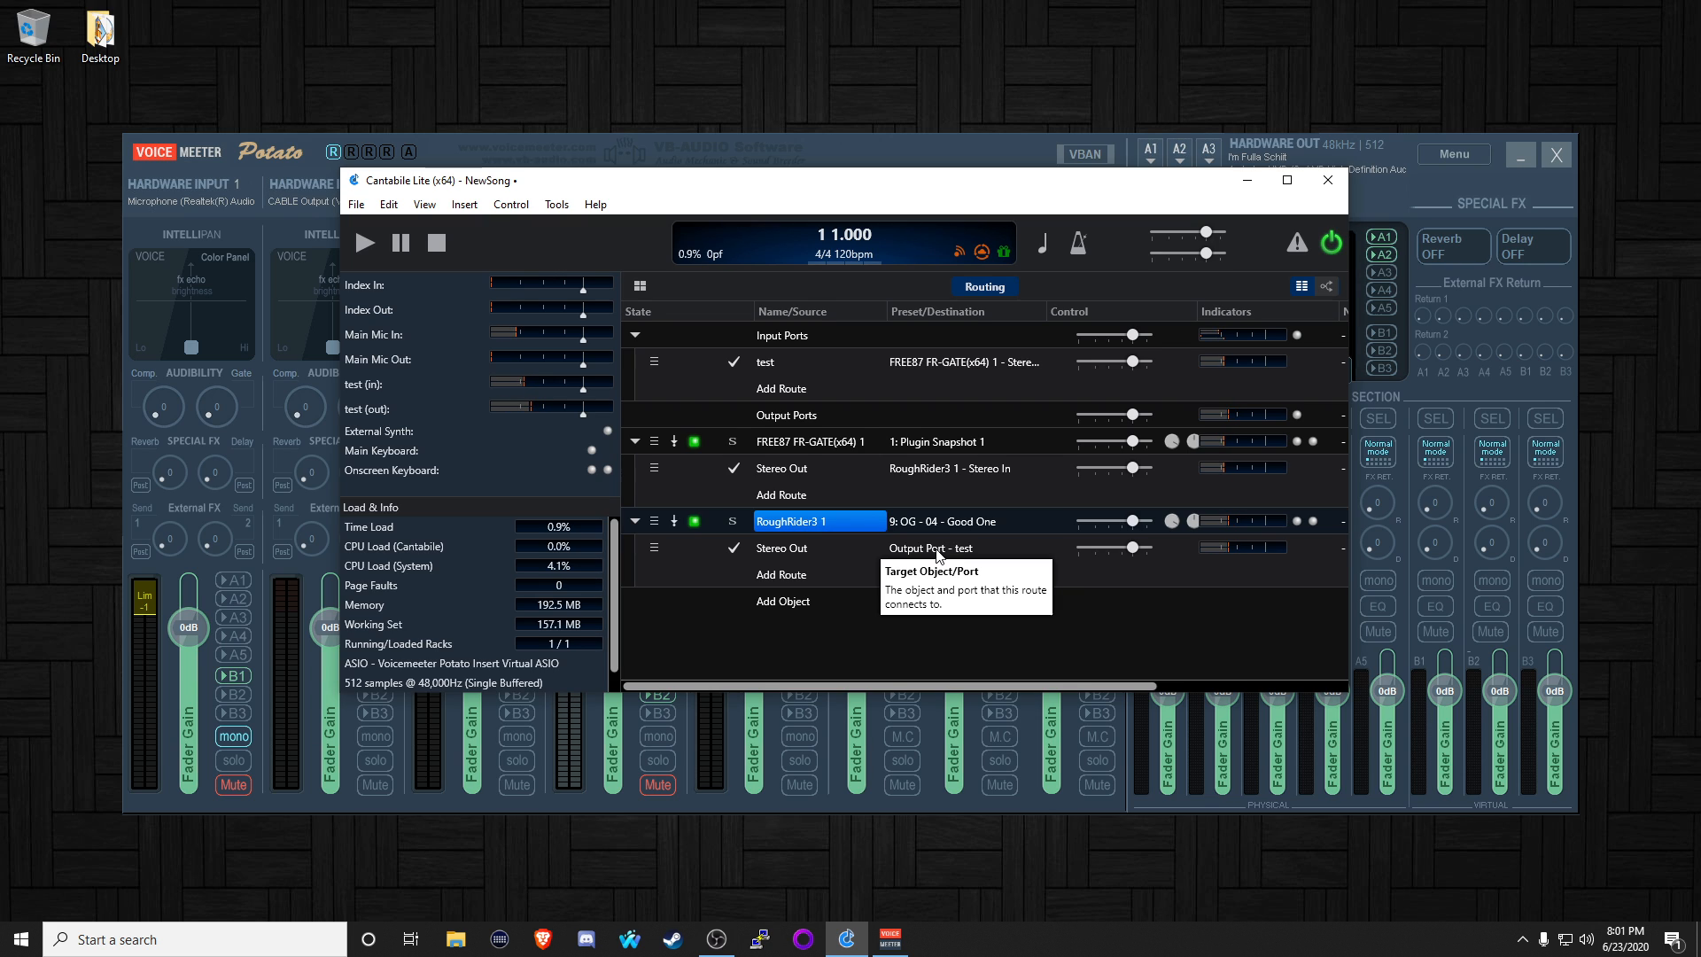
# - Switch to Voicemeeter and test the processed signal by briefly unmuting Hardware Input 4, muting it again
pyautogui.click(738, 803)
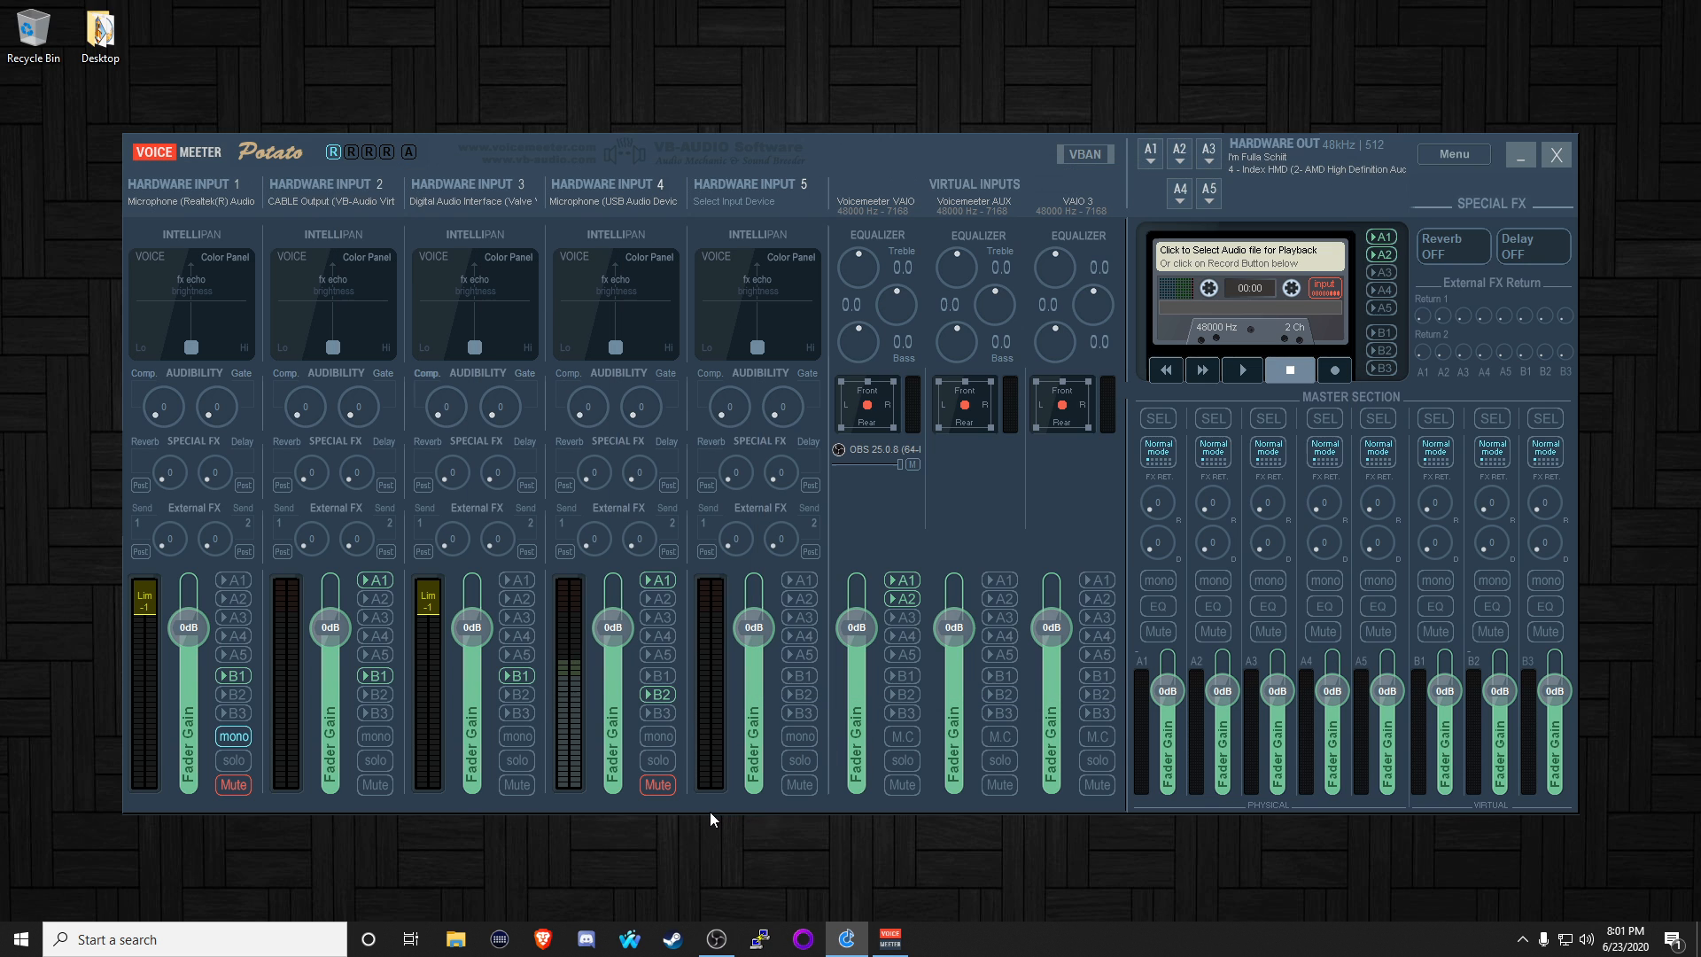
pyautogui.click(657, 785)
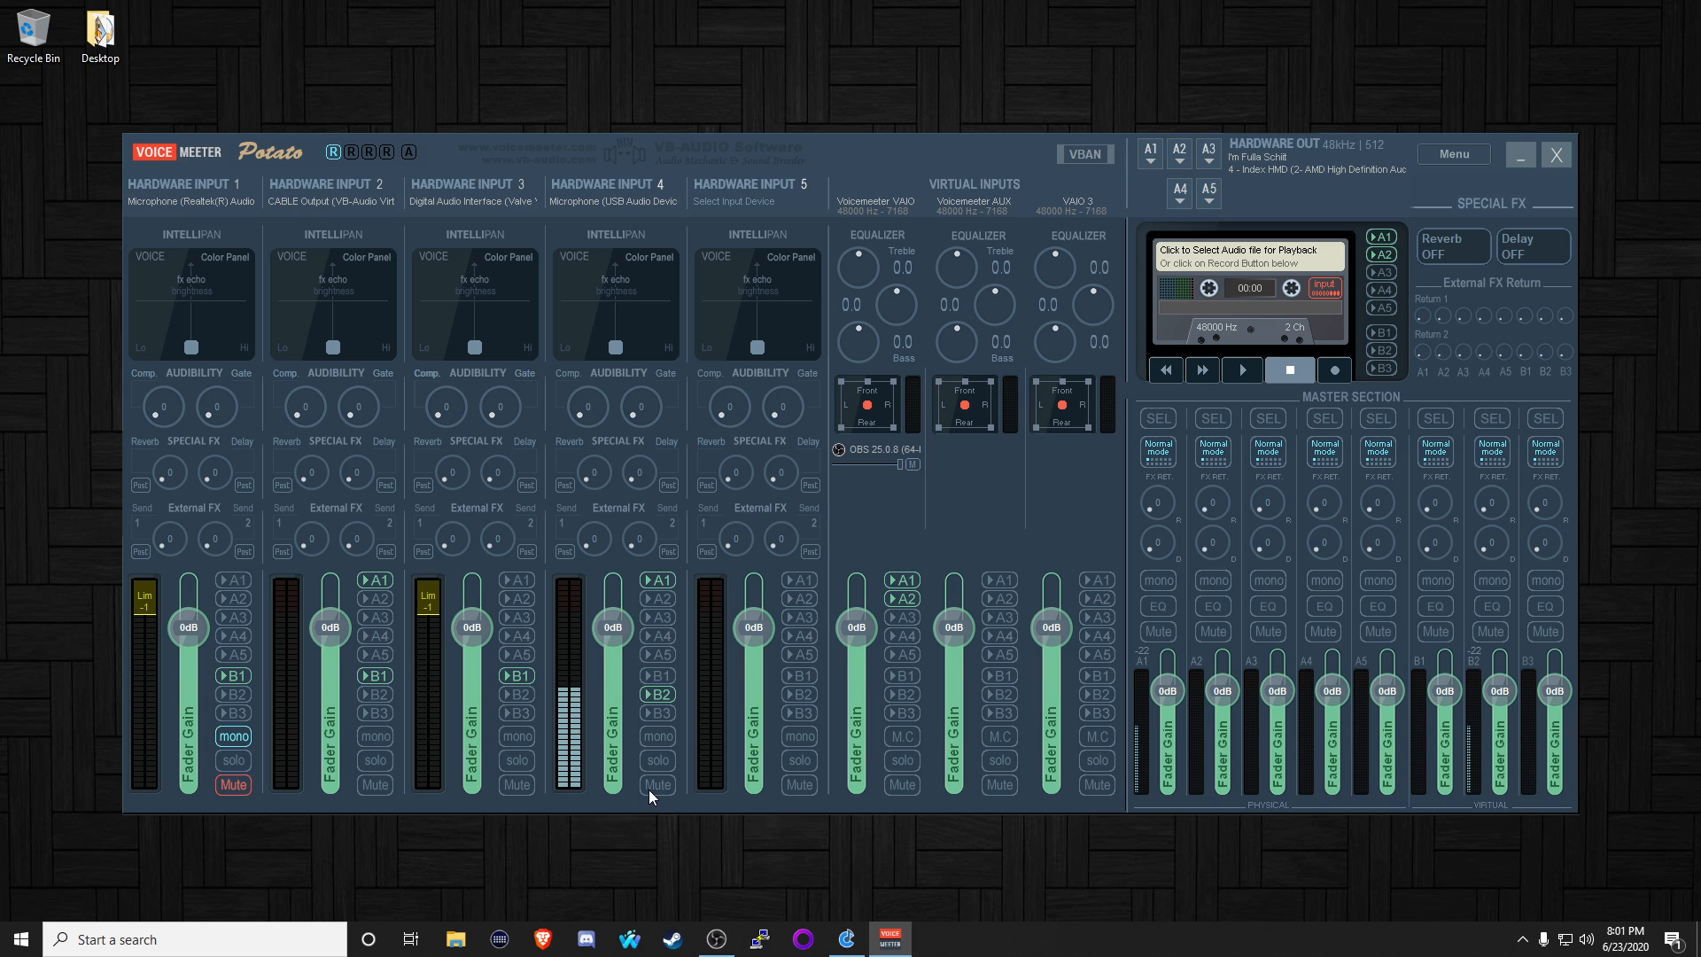
pyautogui.click(650, 788)
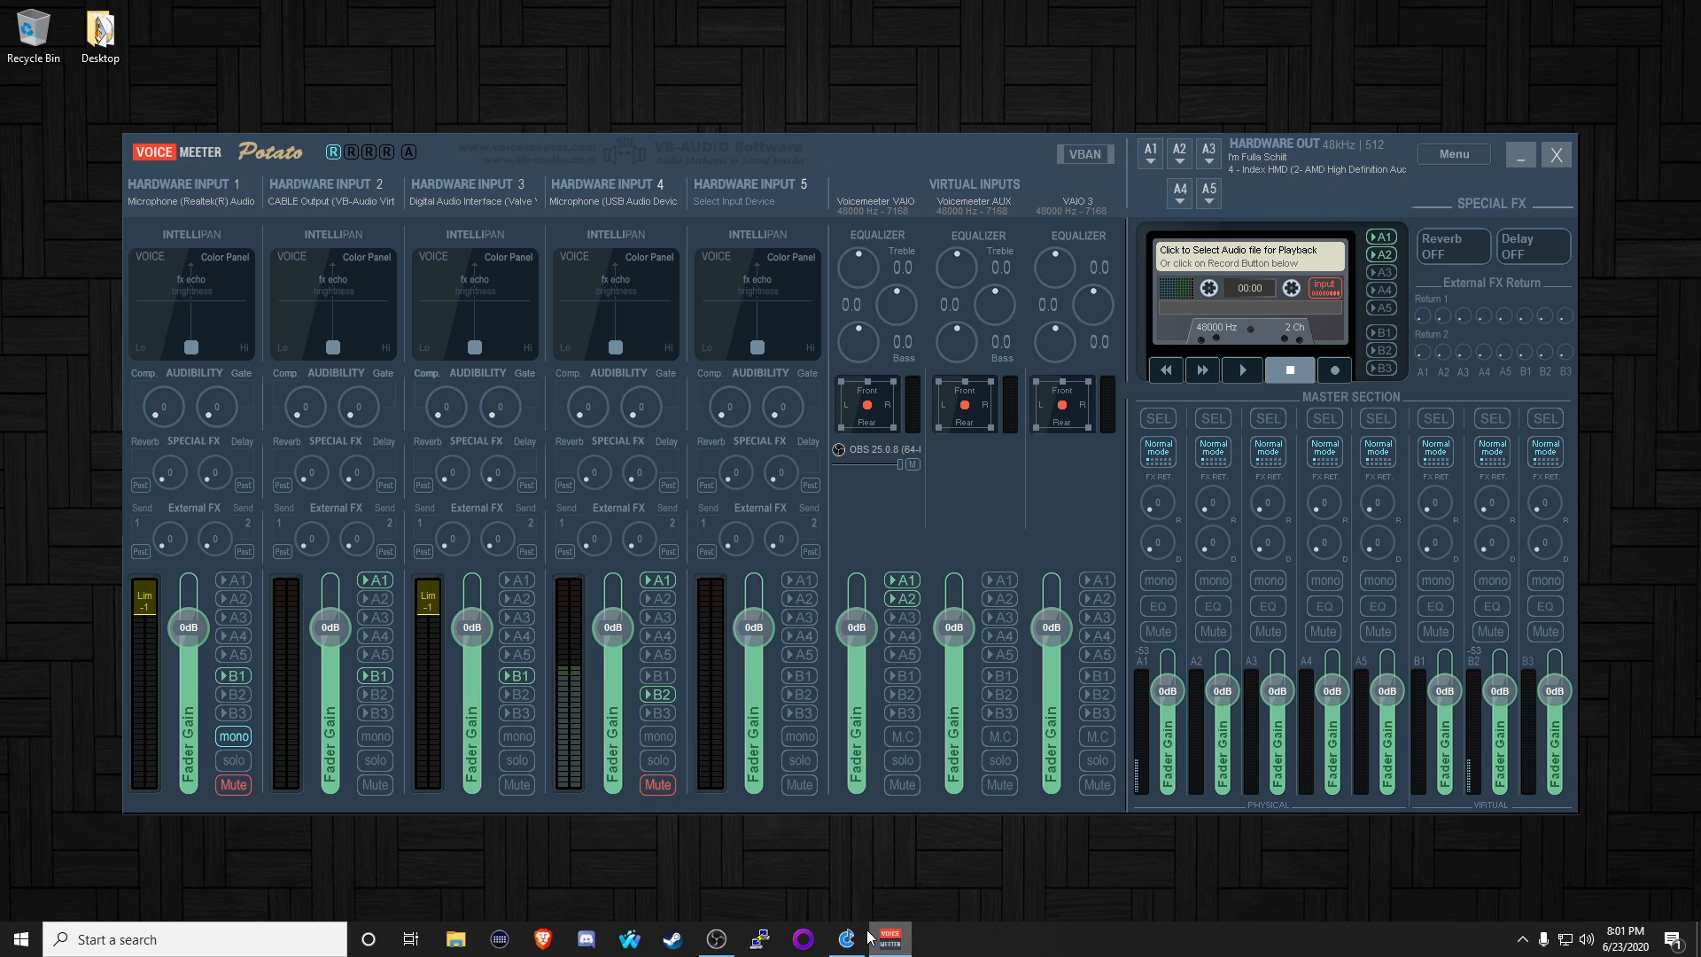
# - Unmute Hardware Input 4 in Voicemeeter and return to Cantabile with the microphone live
pyautogui.click(849, 938)
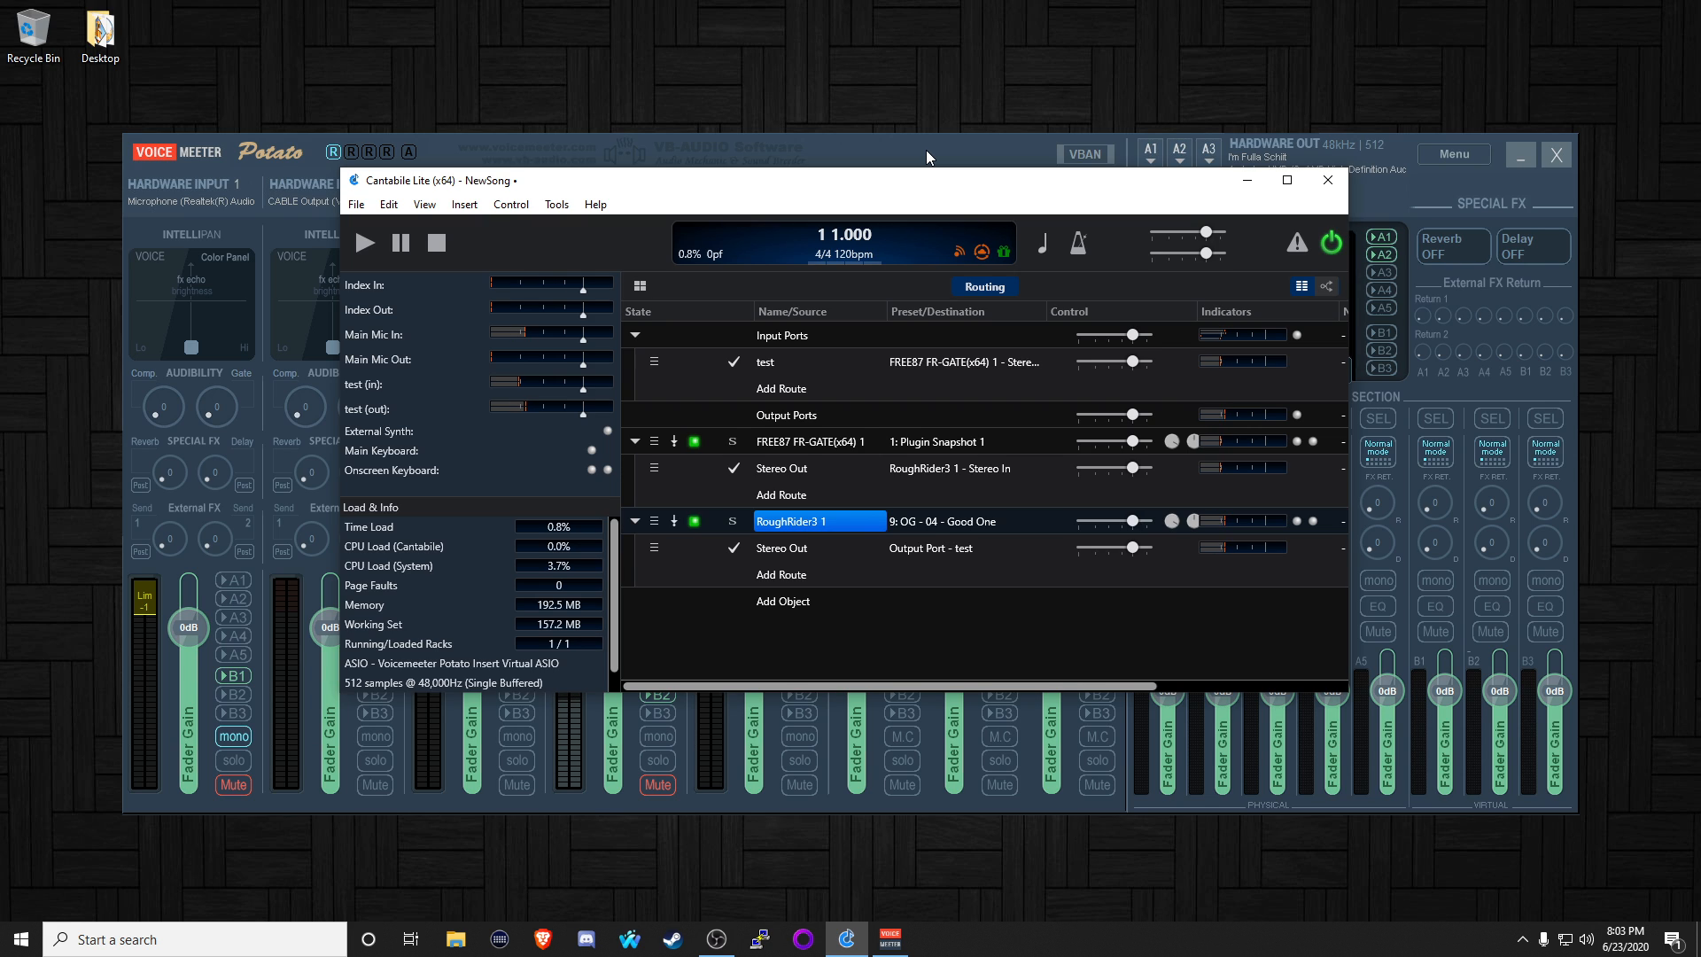
pyautogui.click(723, 805)
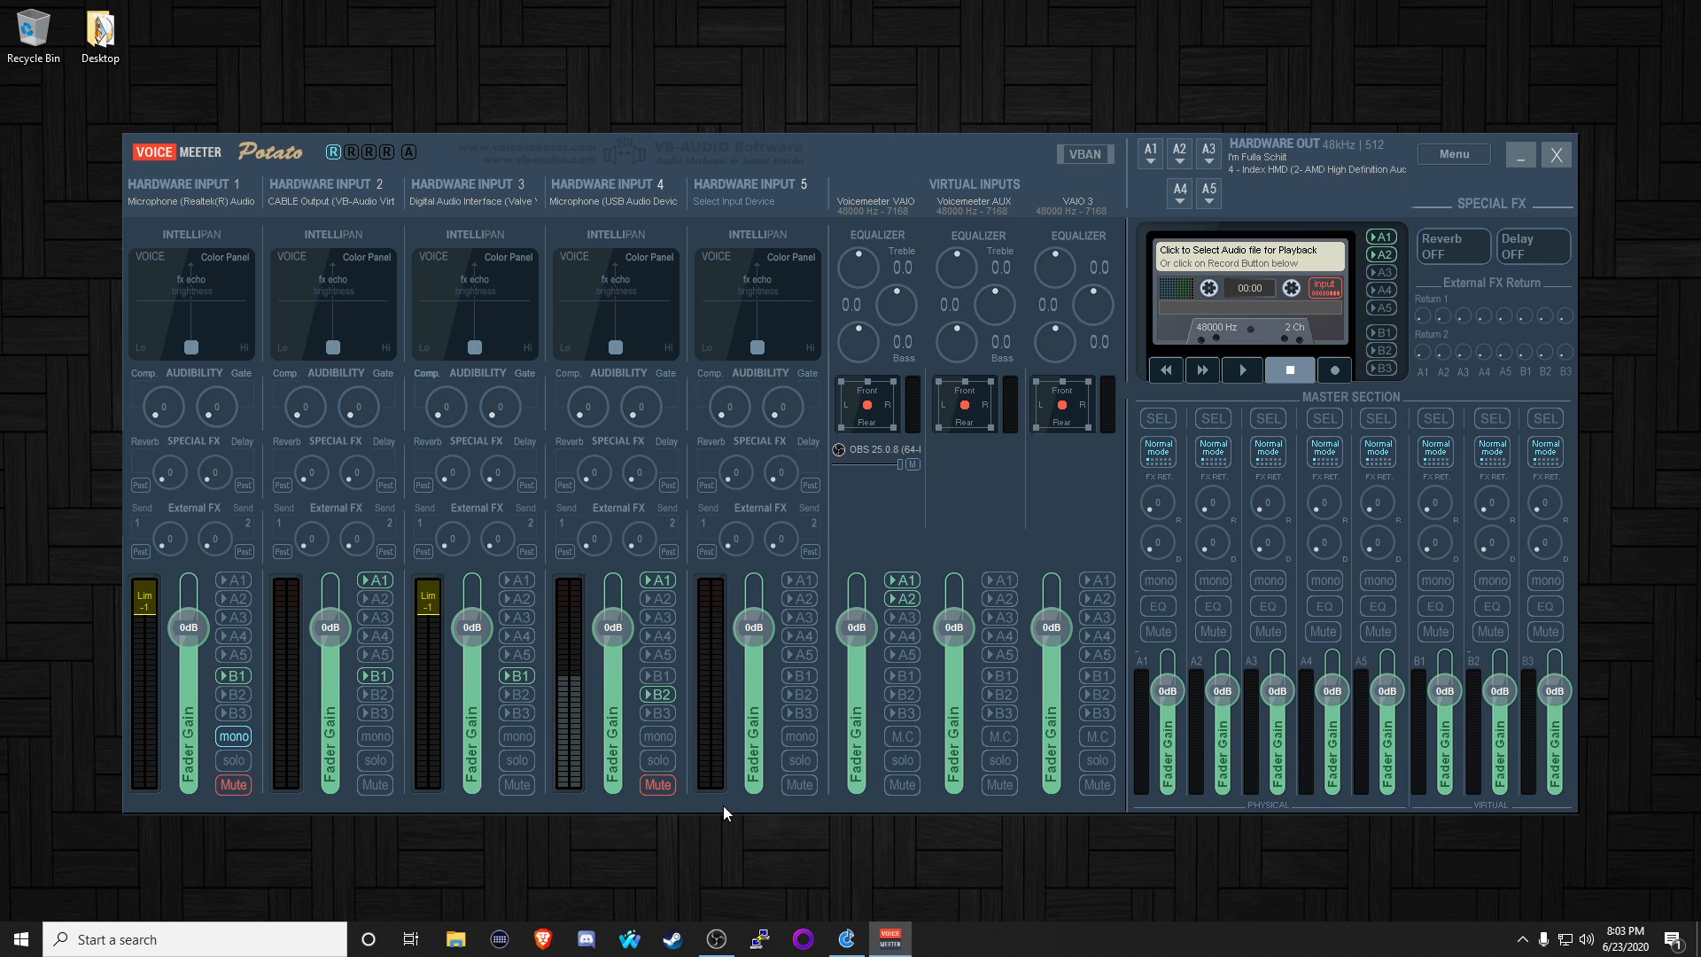
pyautogui.click(663, 789)
pyautogui.click(849, 948)
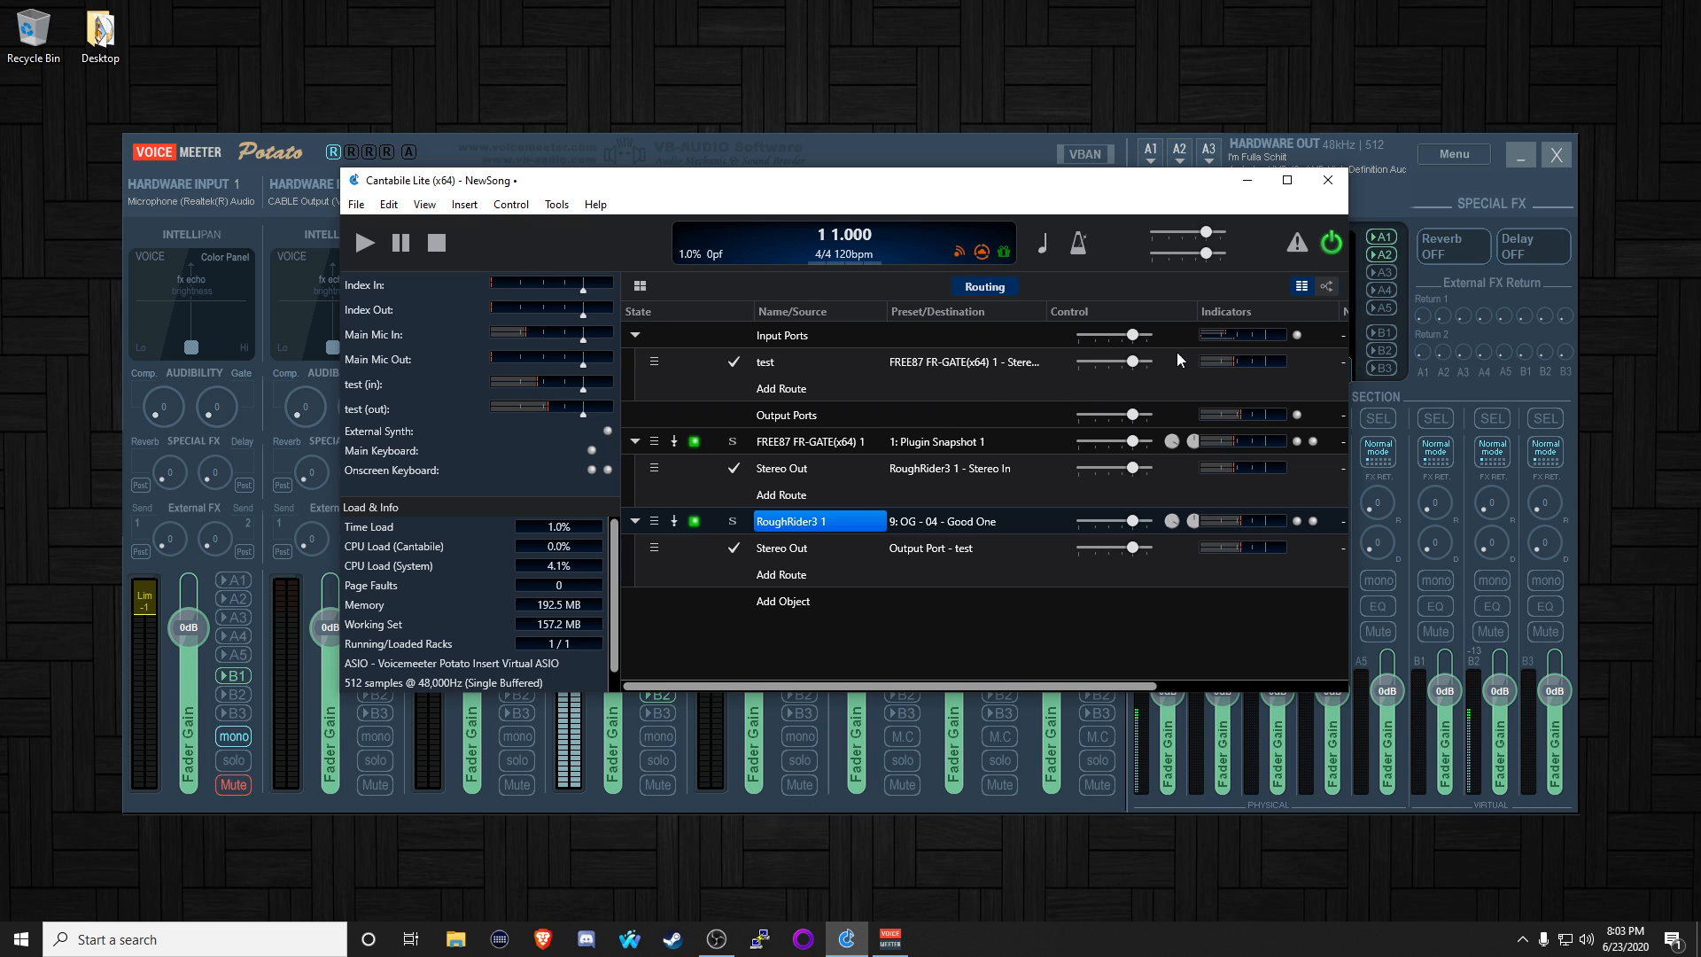
# - Switch Cantabile's audio engine off and on several times to check how the live microphone signal behaves, leaving the engine on
pyautogui.click(1333, 245)
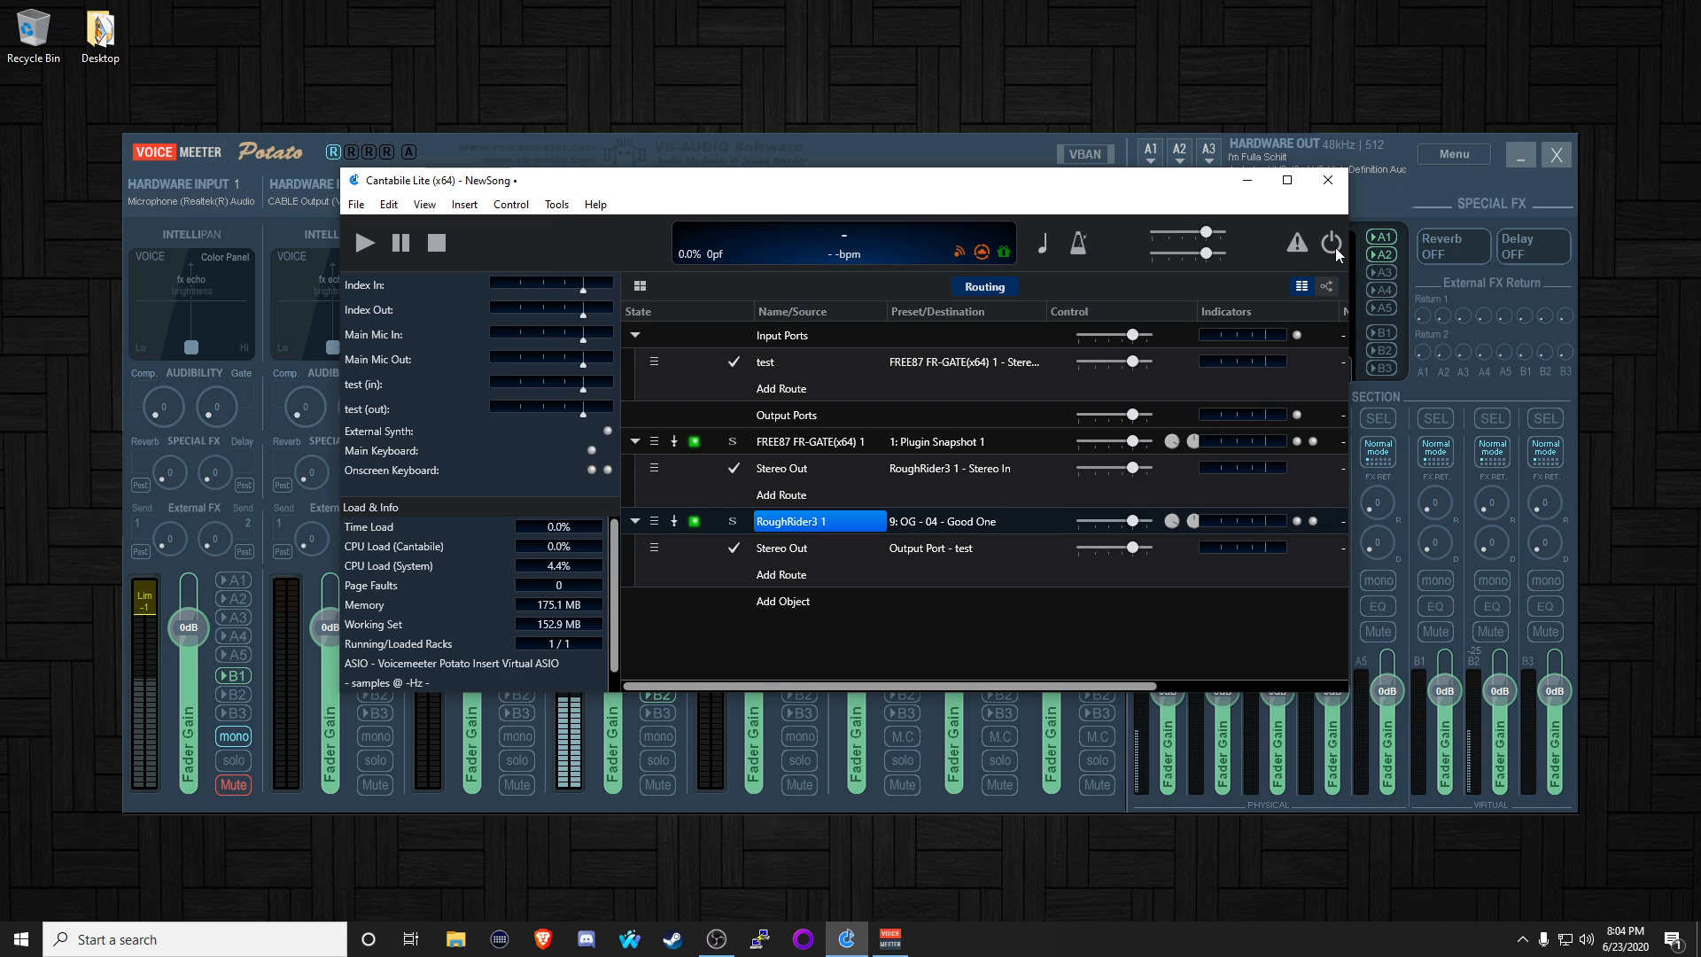
pyautogui.click(1328, 242)
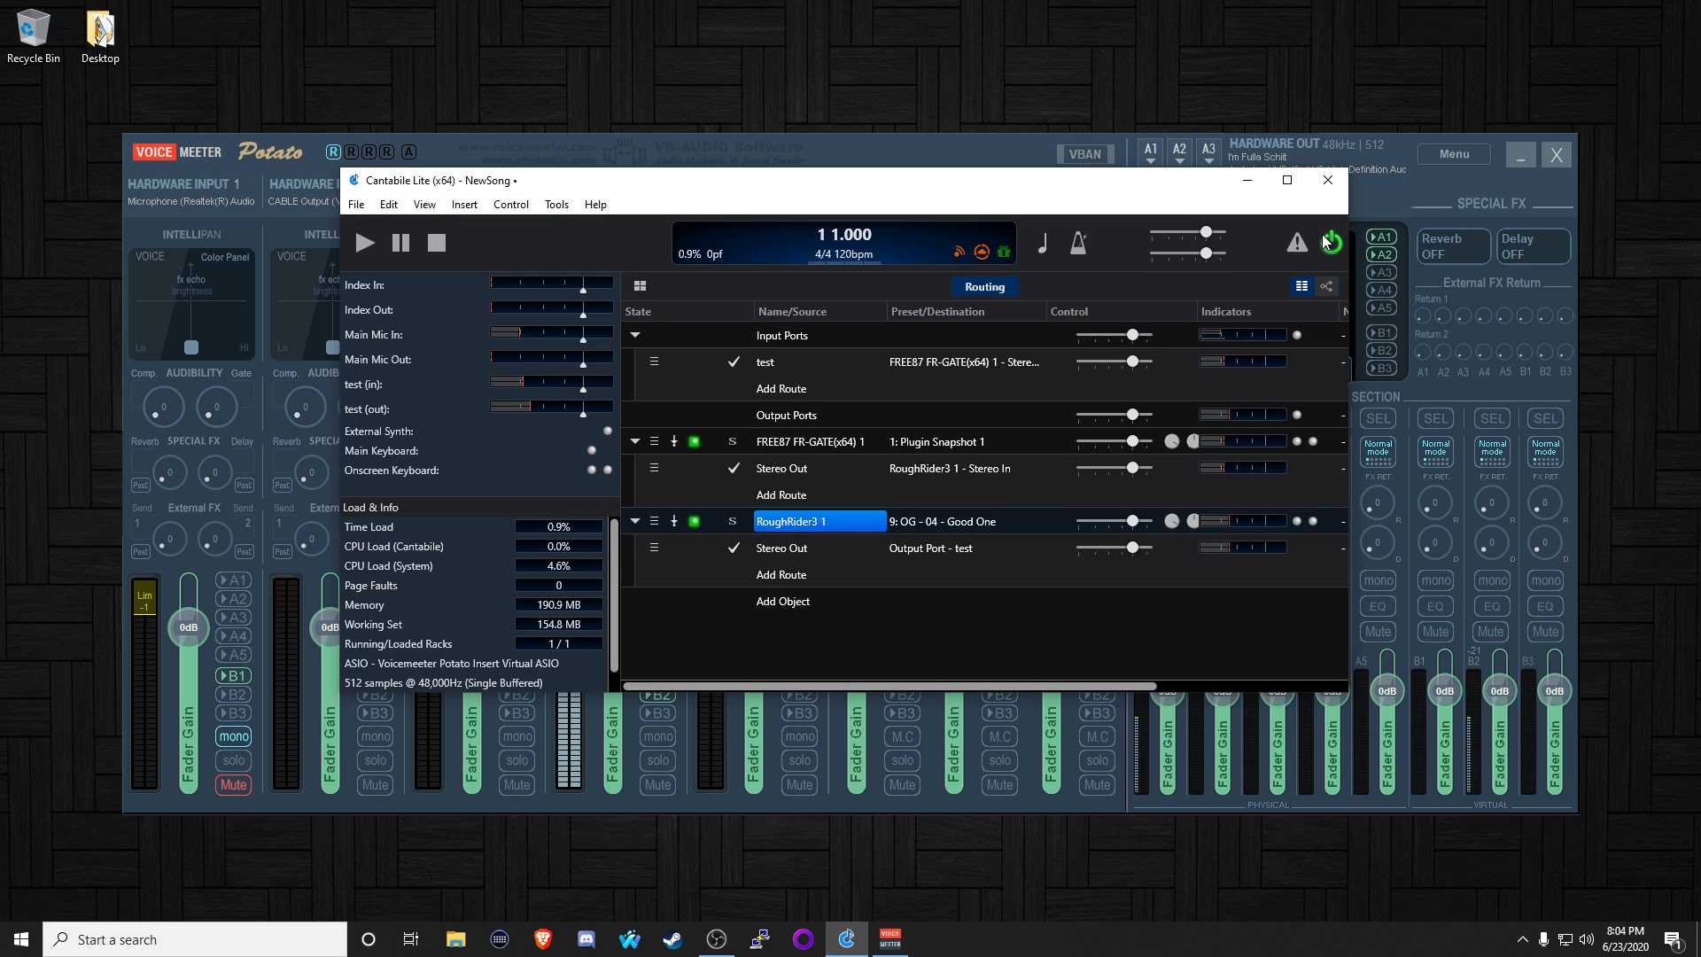
pyautogui.click(1329, 242)
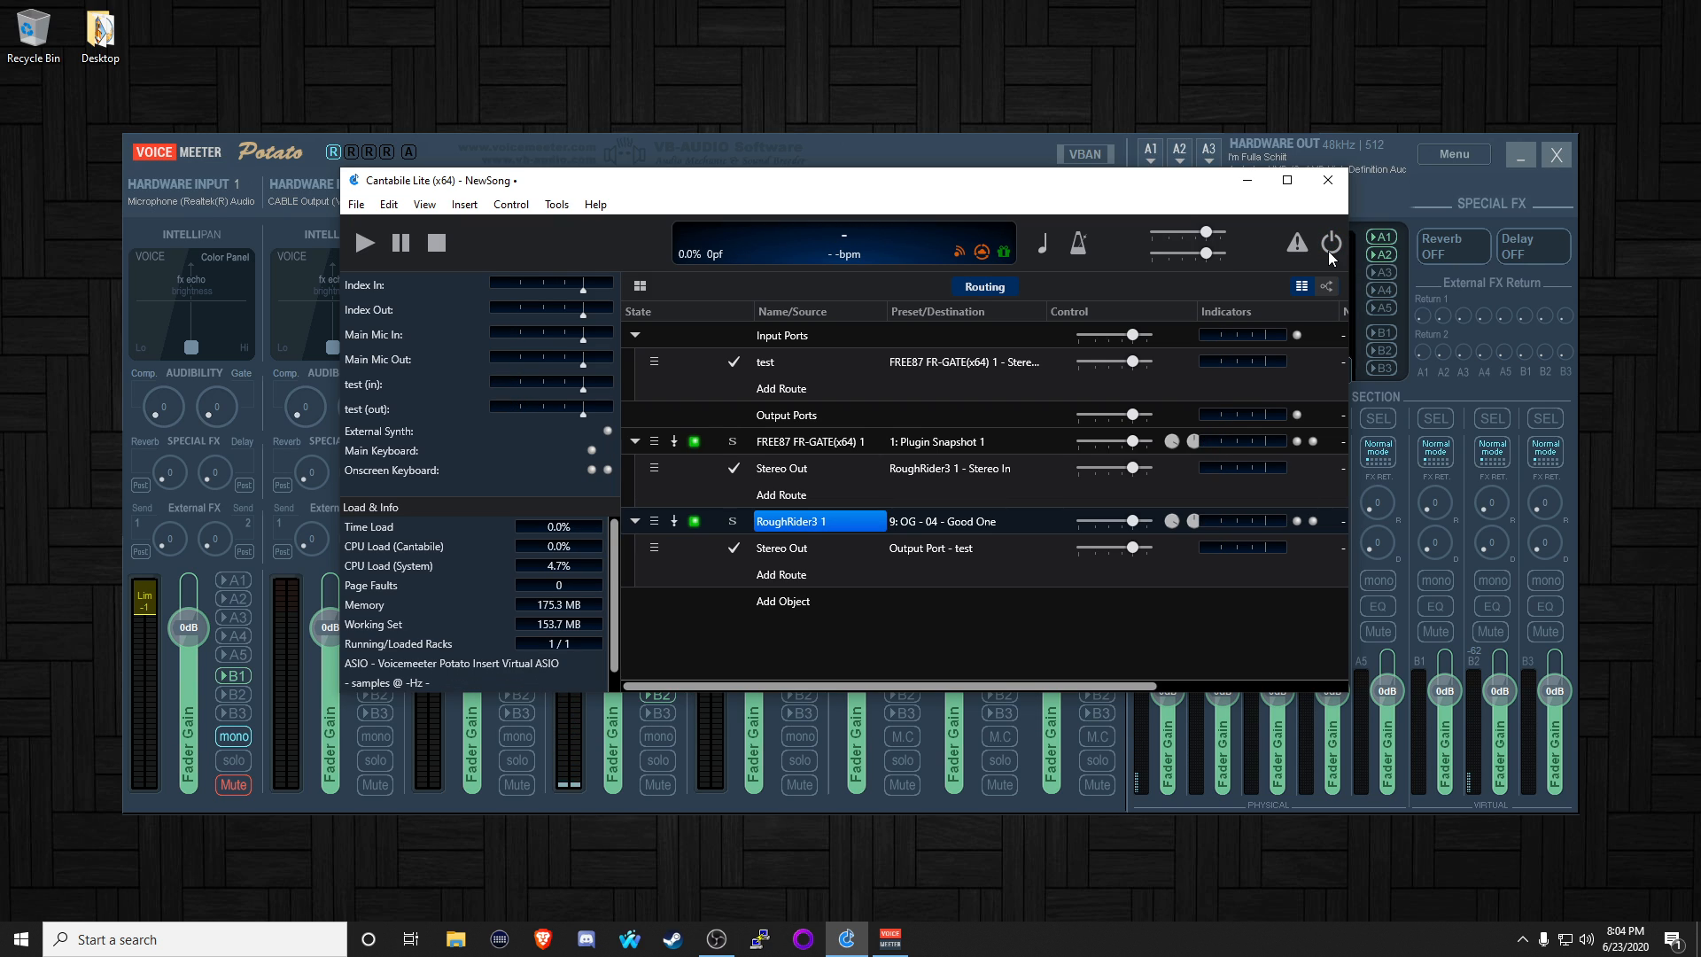
pyautogui.click(1329, 252)
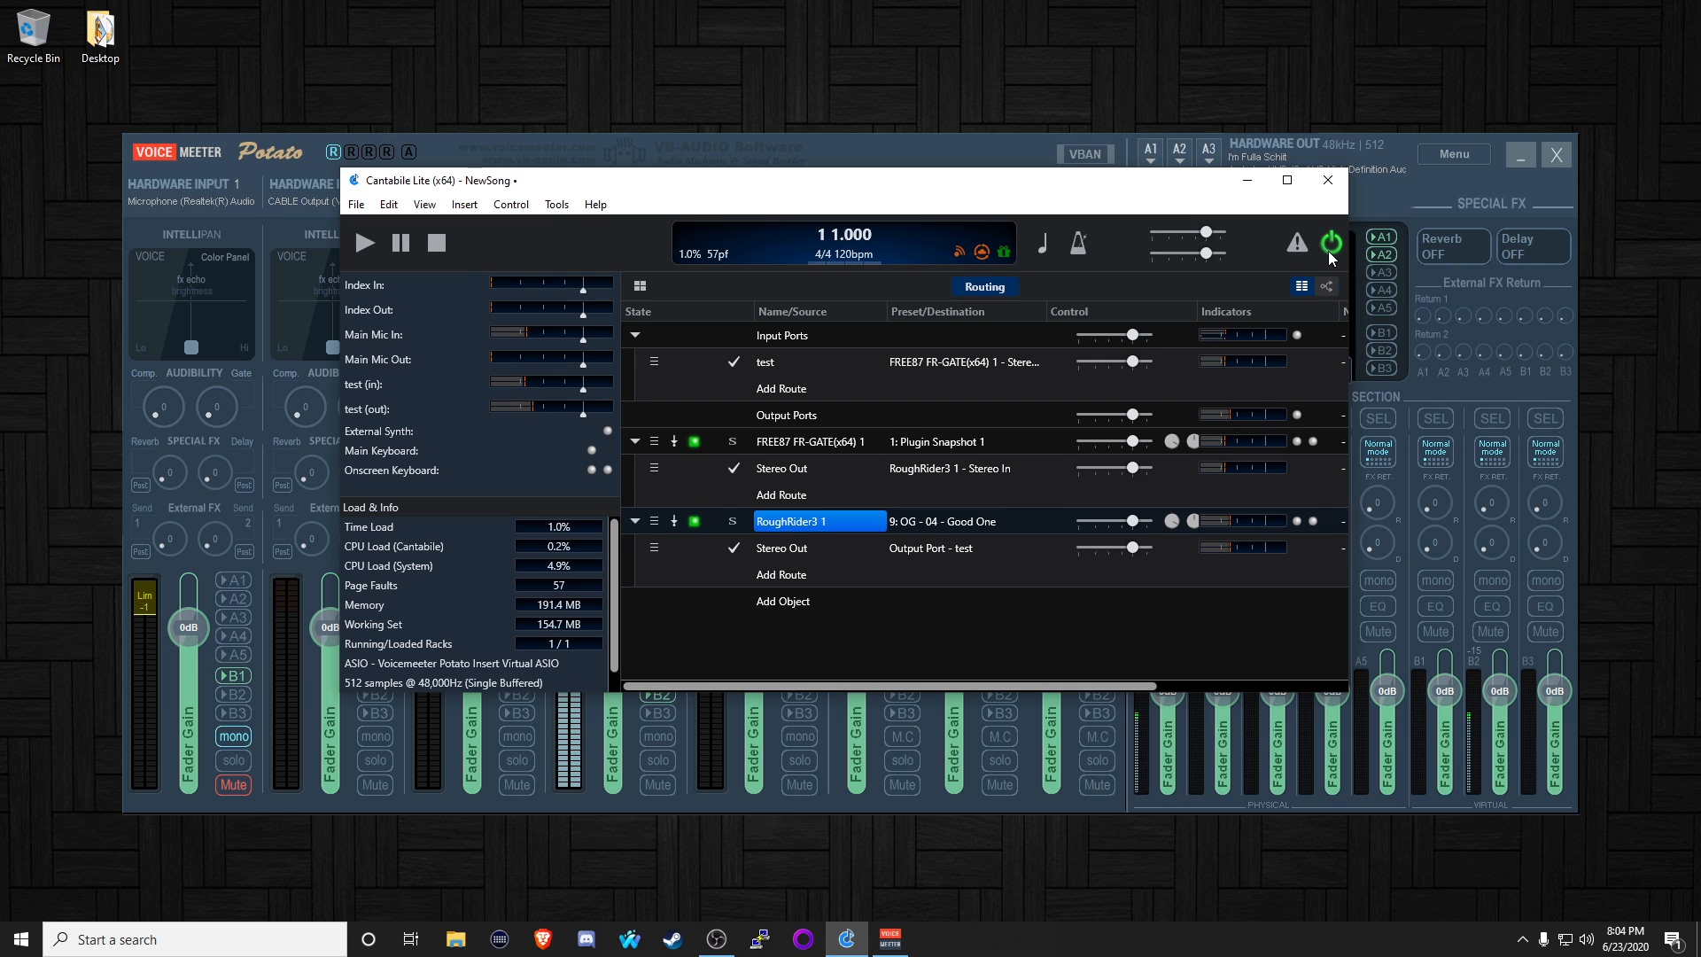
pyautogui.click(1329, 251)
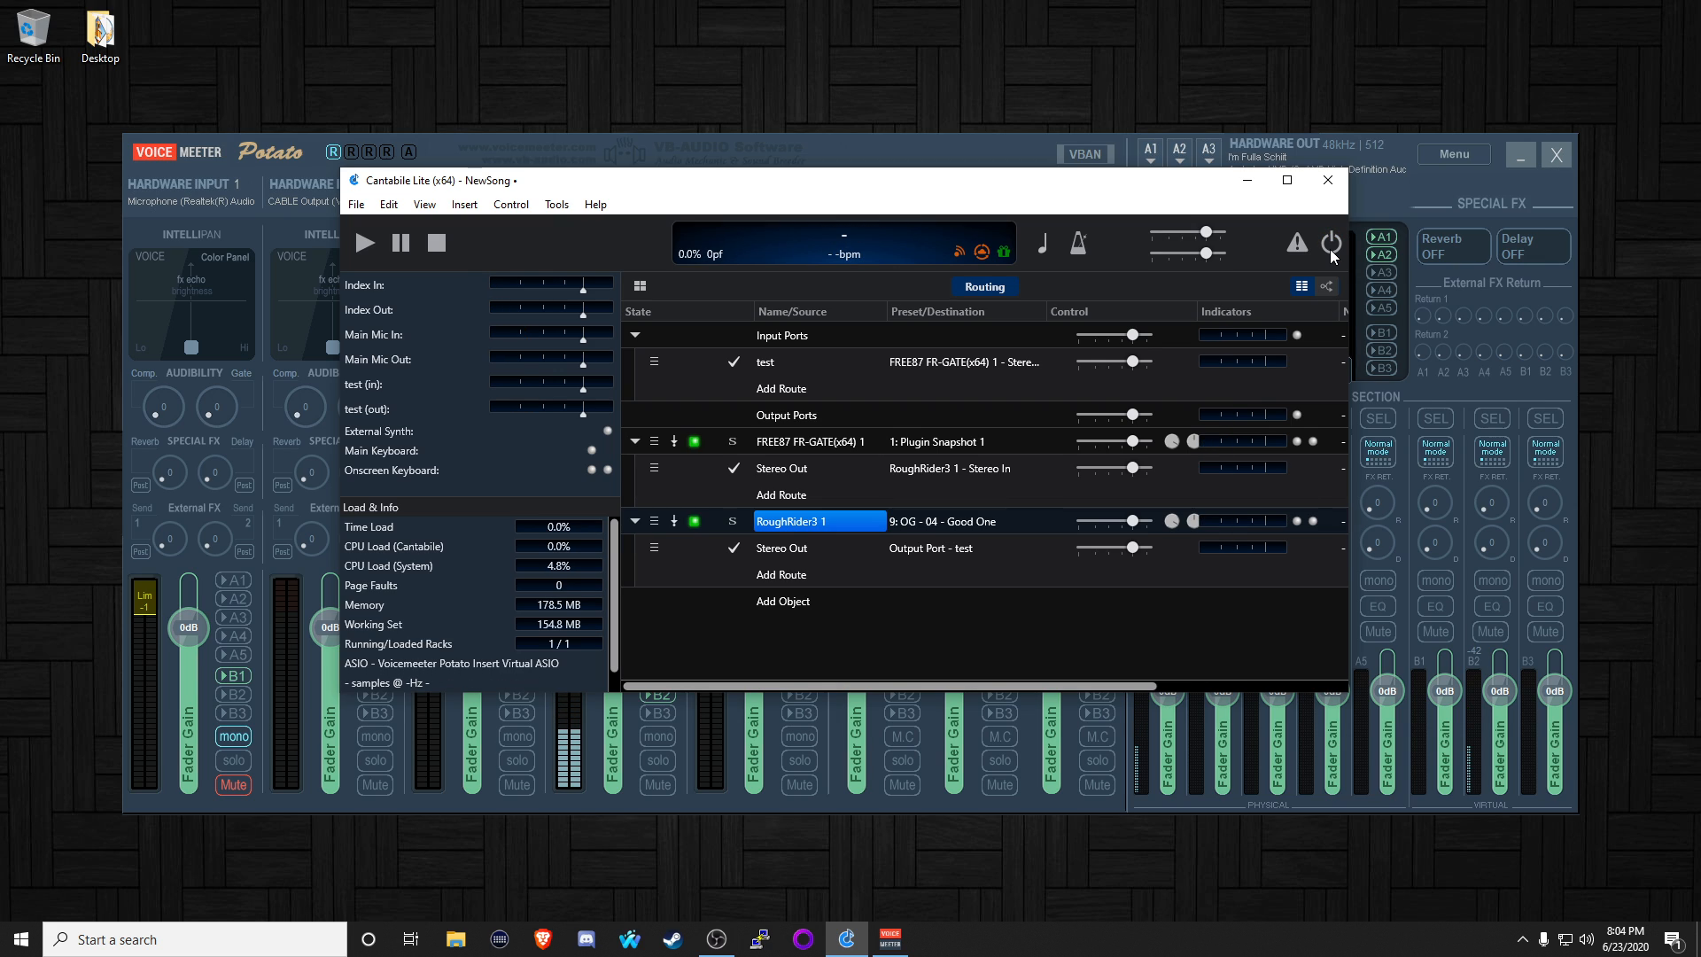
pyautogui.click(1331, 252)
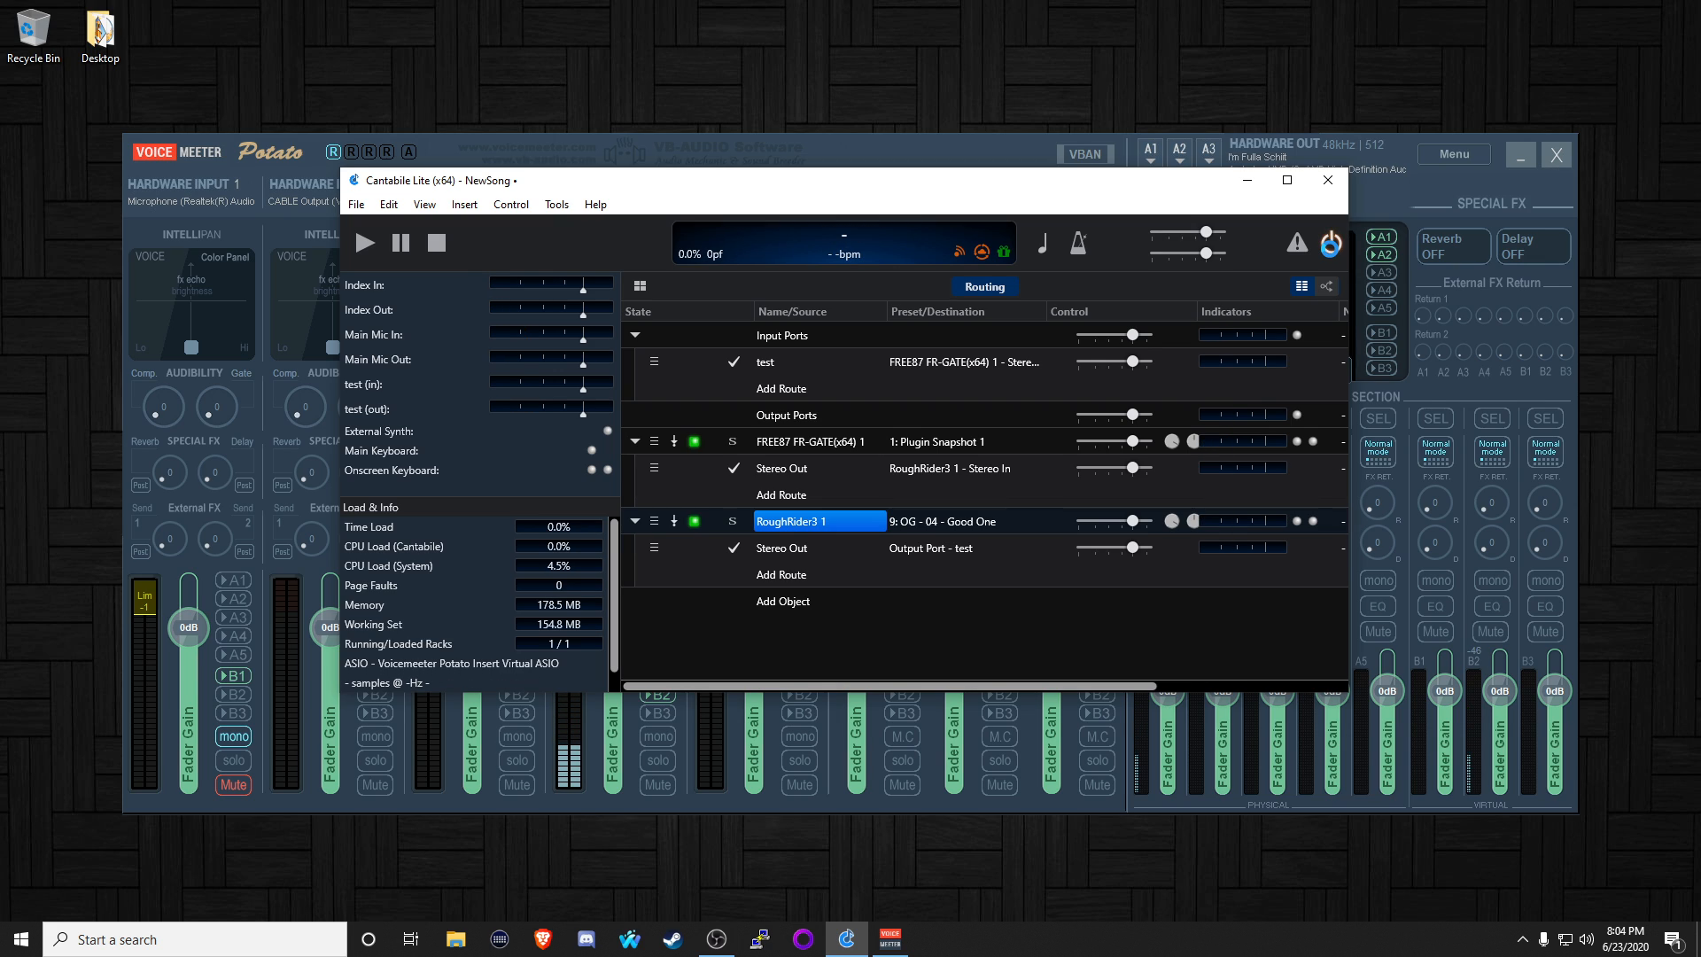
pyautogui.click(1331, 248)
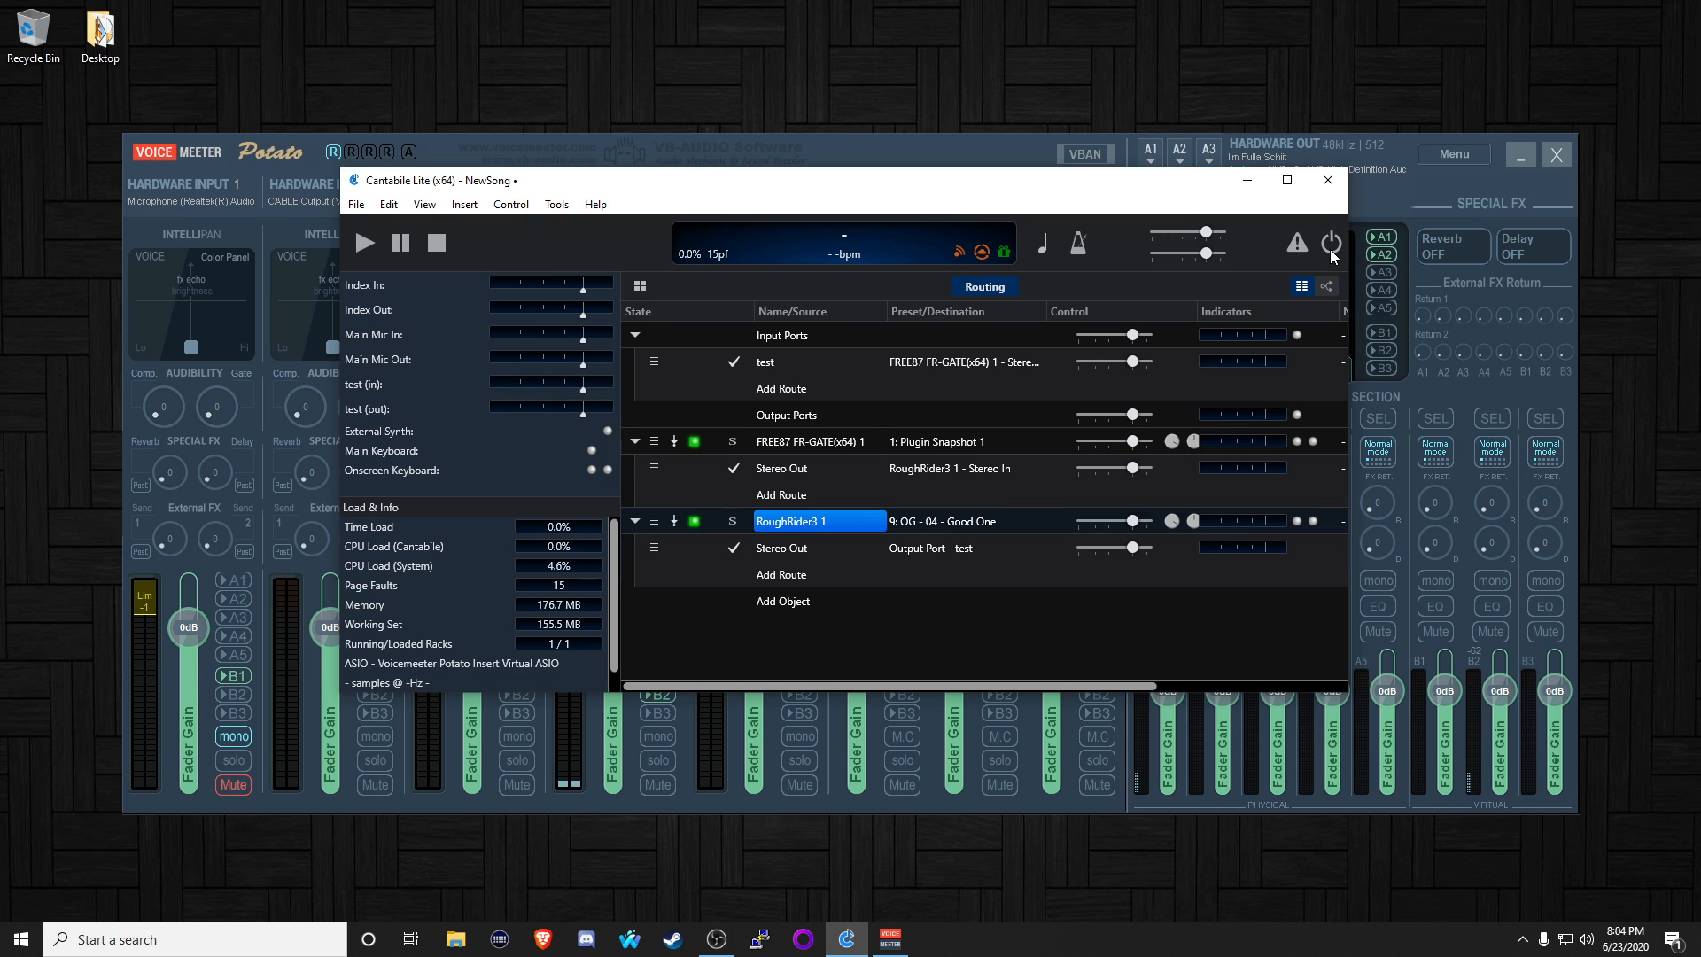
pyautogui.click(1331, 248)
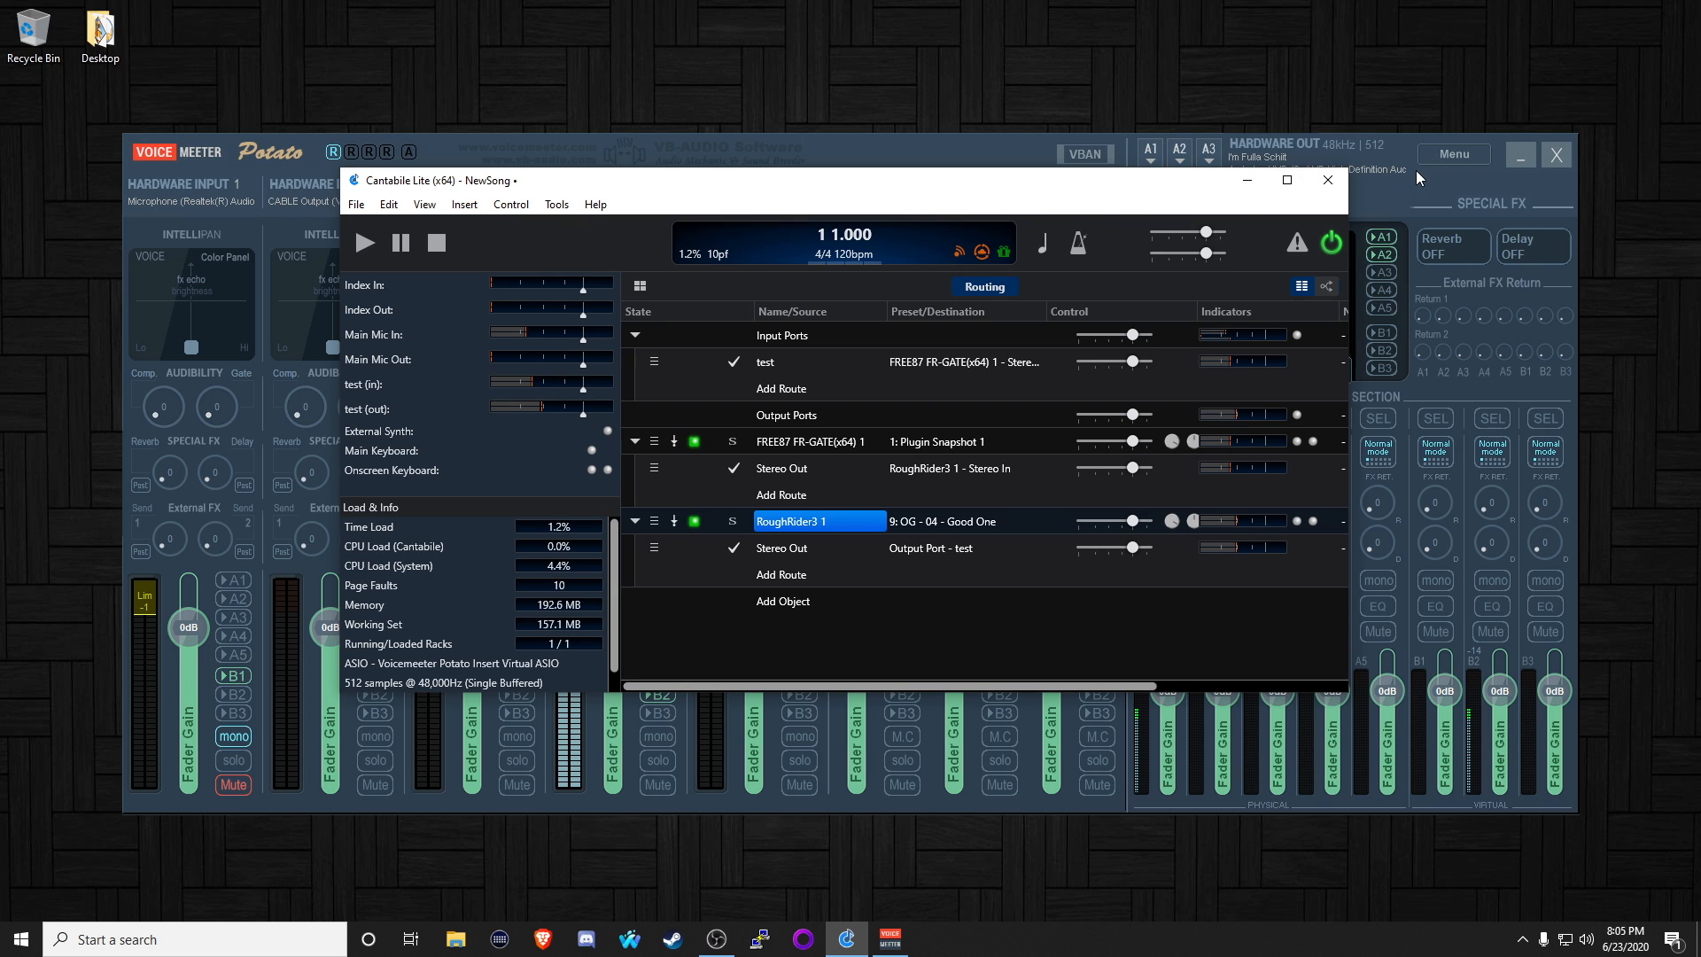
# - Mute Hardware Input 4 in Voicemeeter and restart its audio engine
pyautogui.click(672, 785)
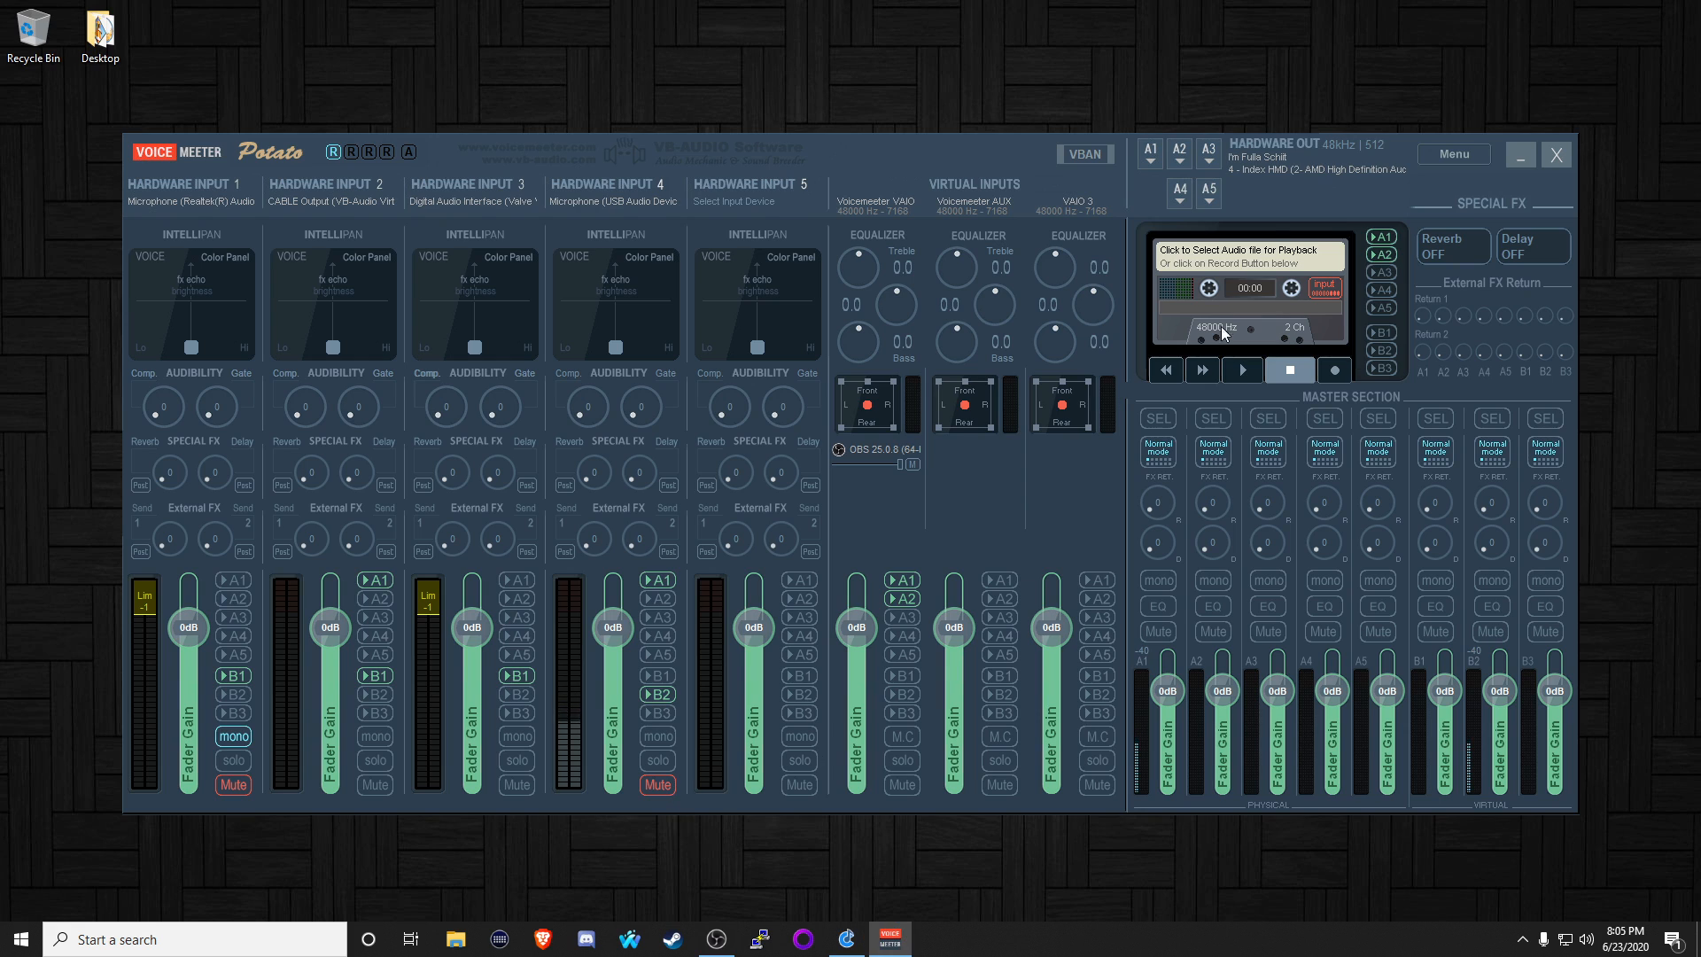
pyautogui.click(1476, 151)
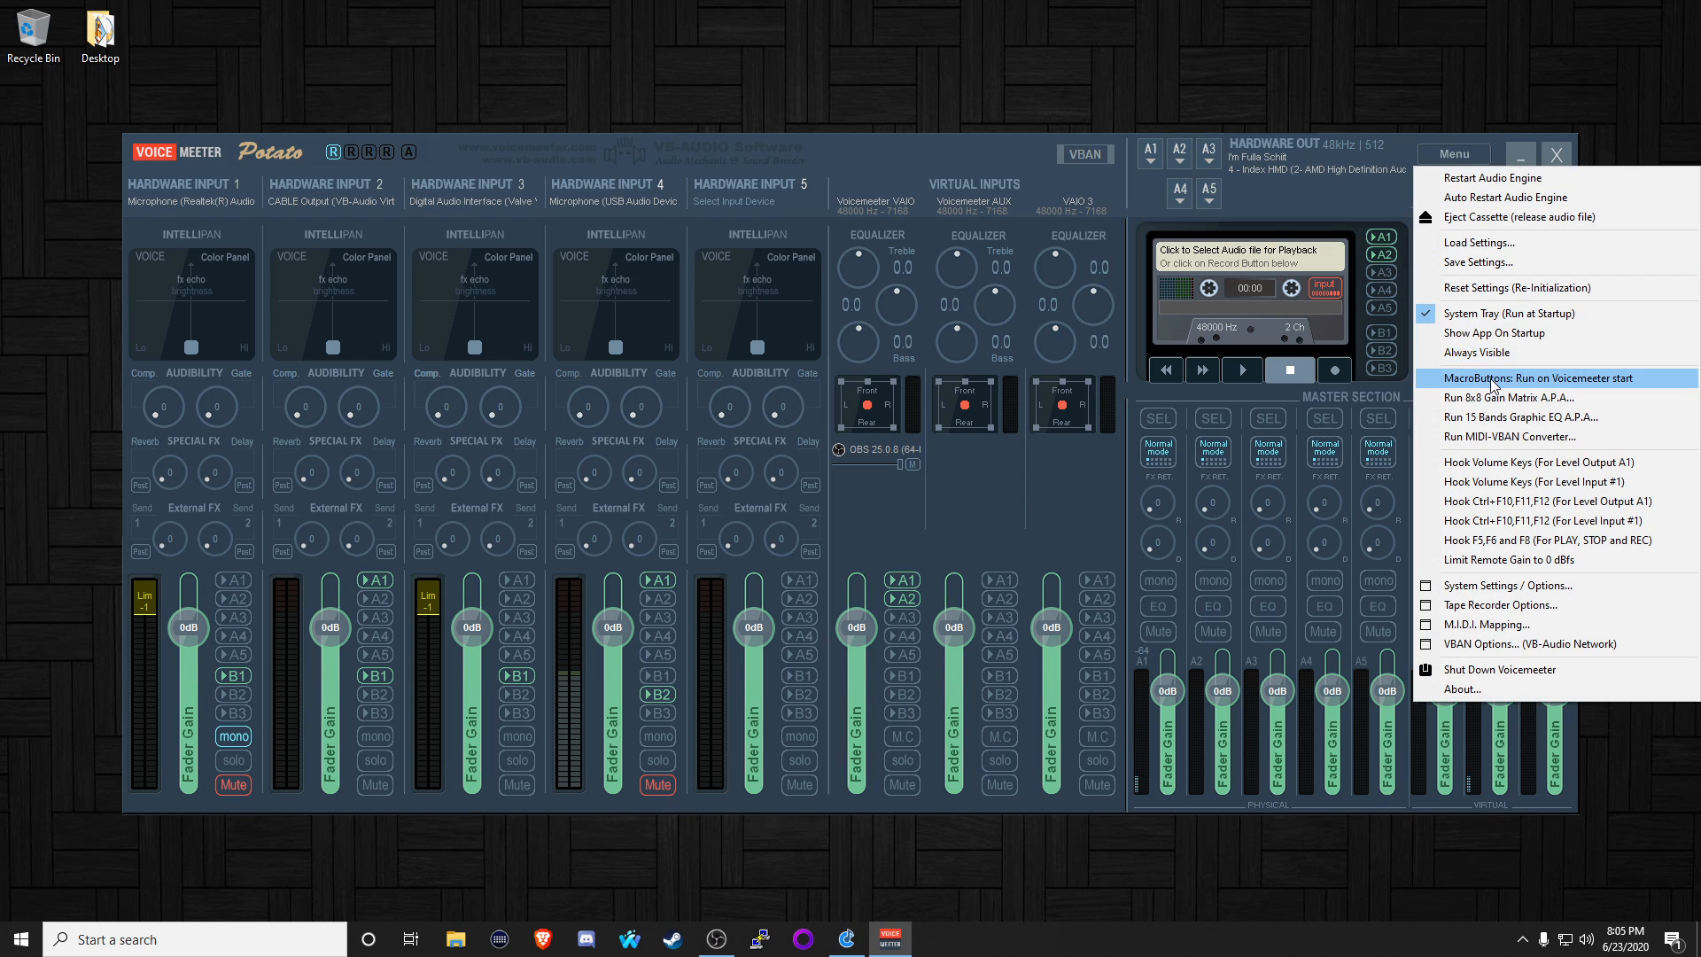
pyautogui.click(1497, 199)
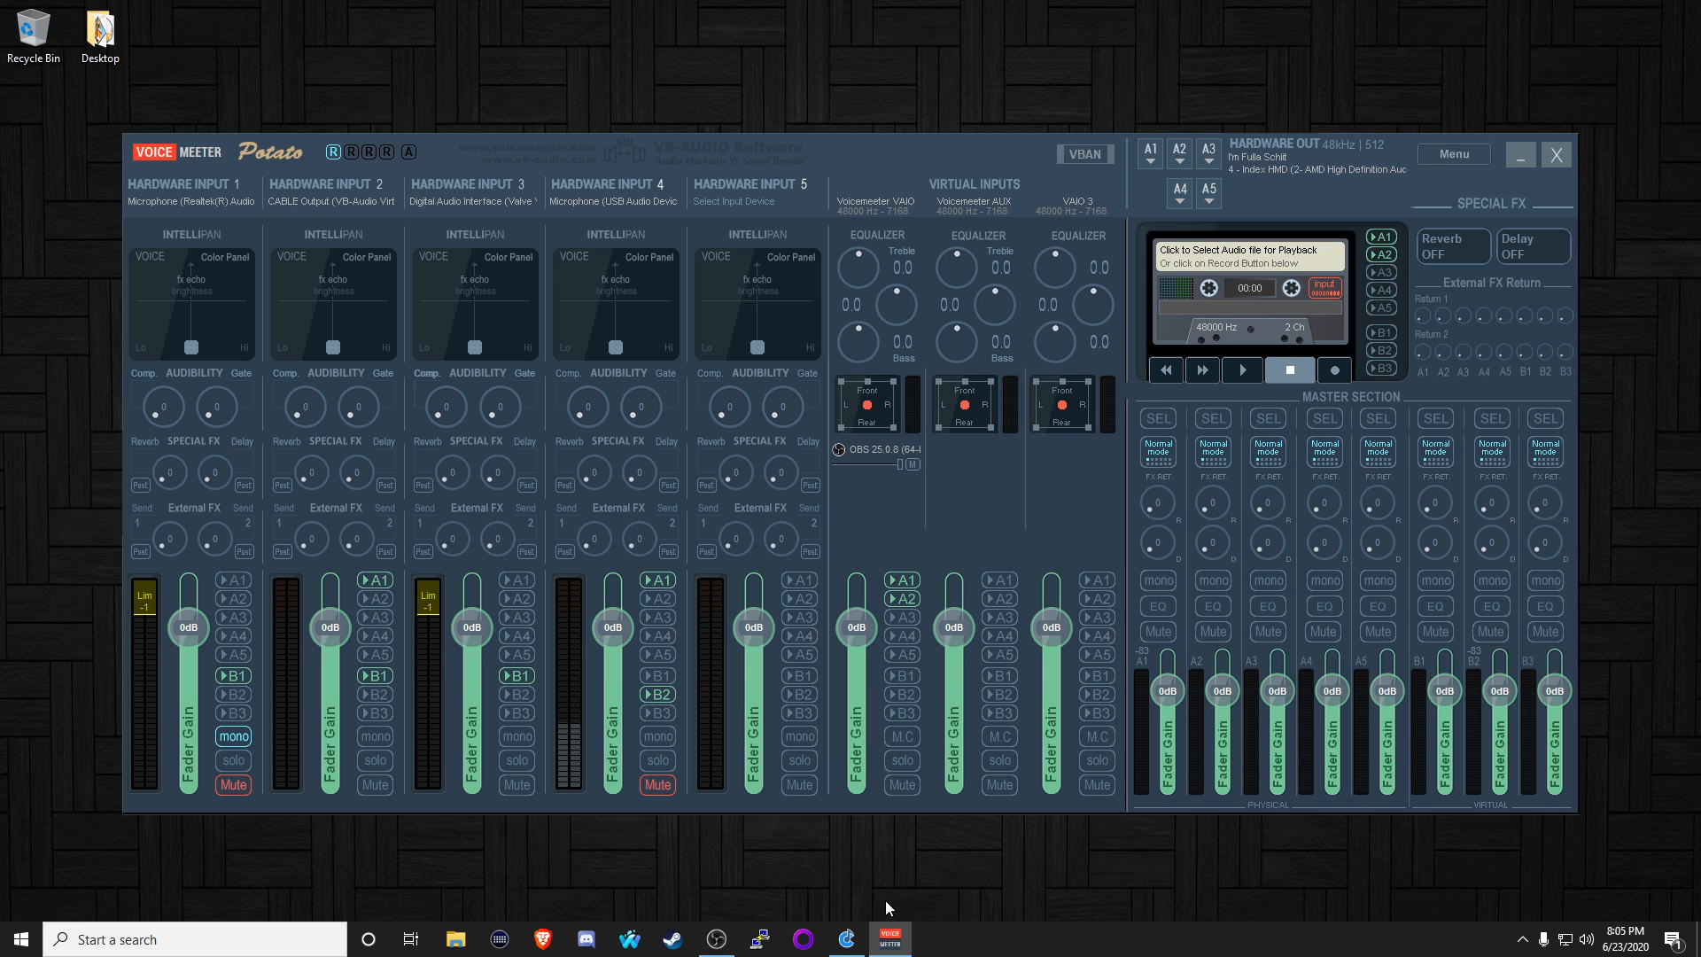
# - Unmute Hardware Input 4, test the signal by switching Cantabile's audio engine off and on once, and mute the input again
pyautogui.click(847, 941)
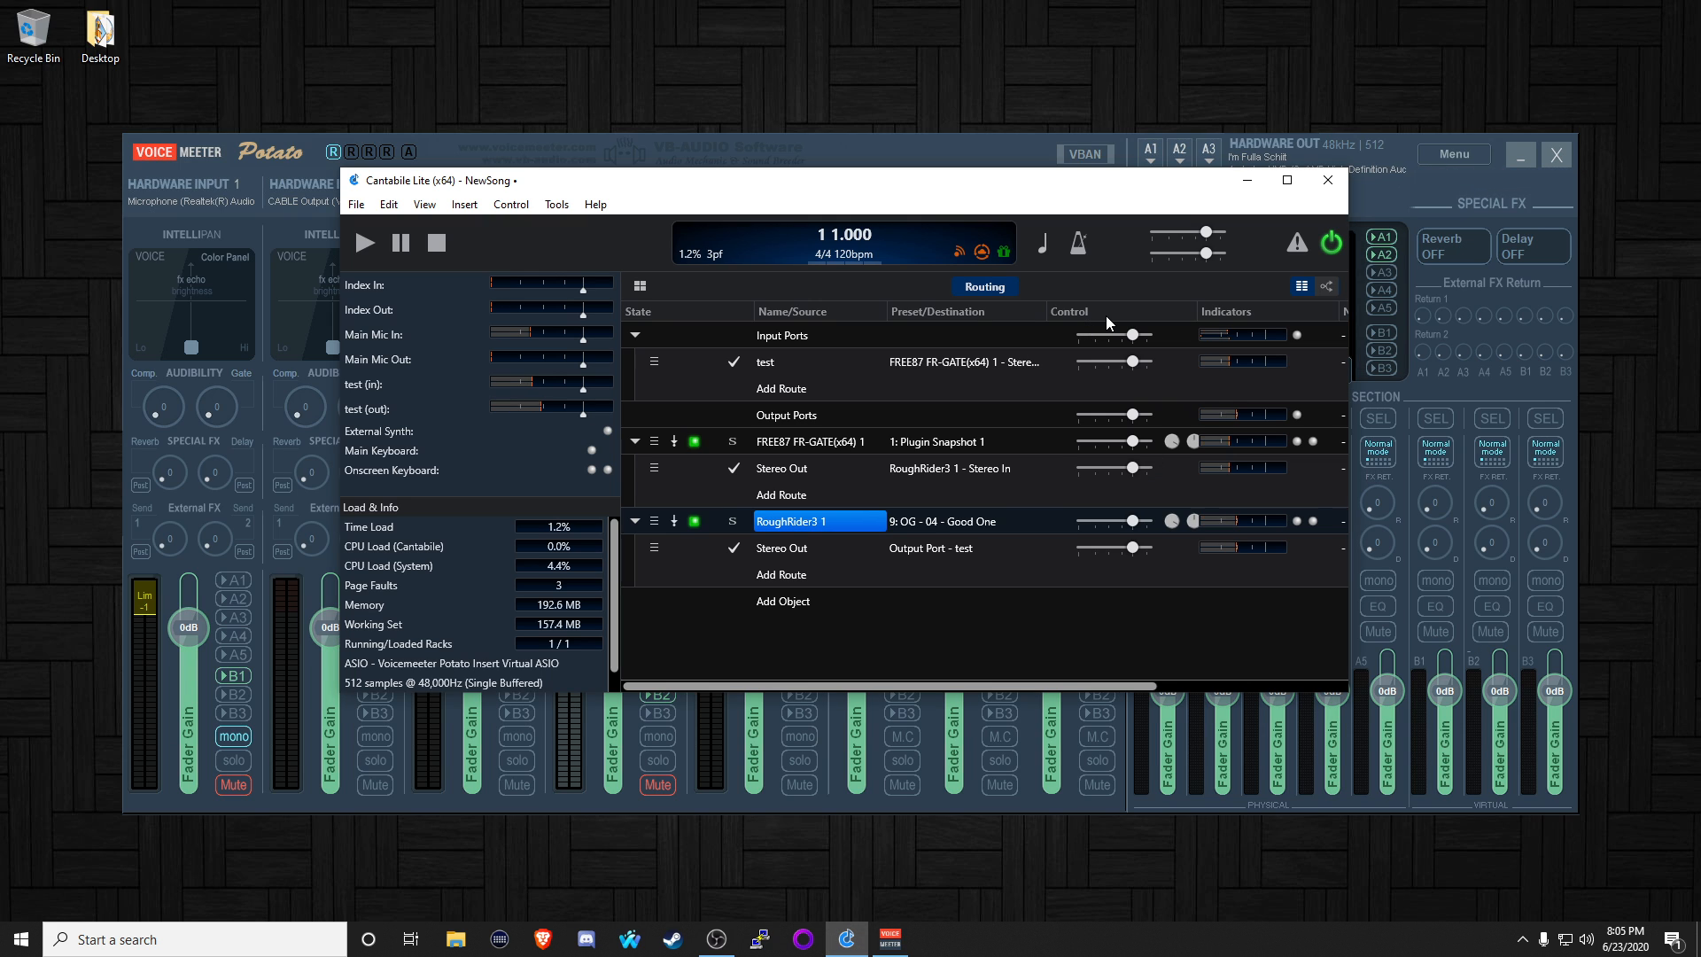
pyautogui.click(667, 794)
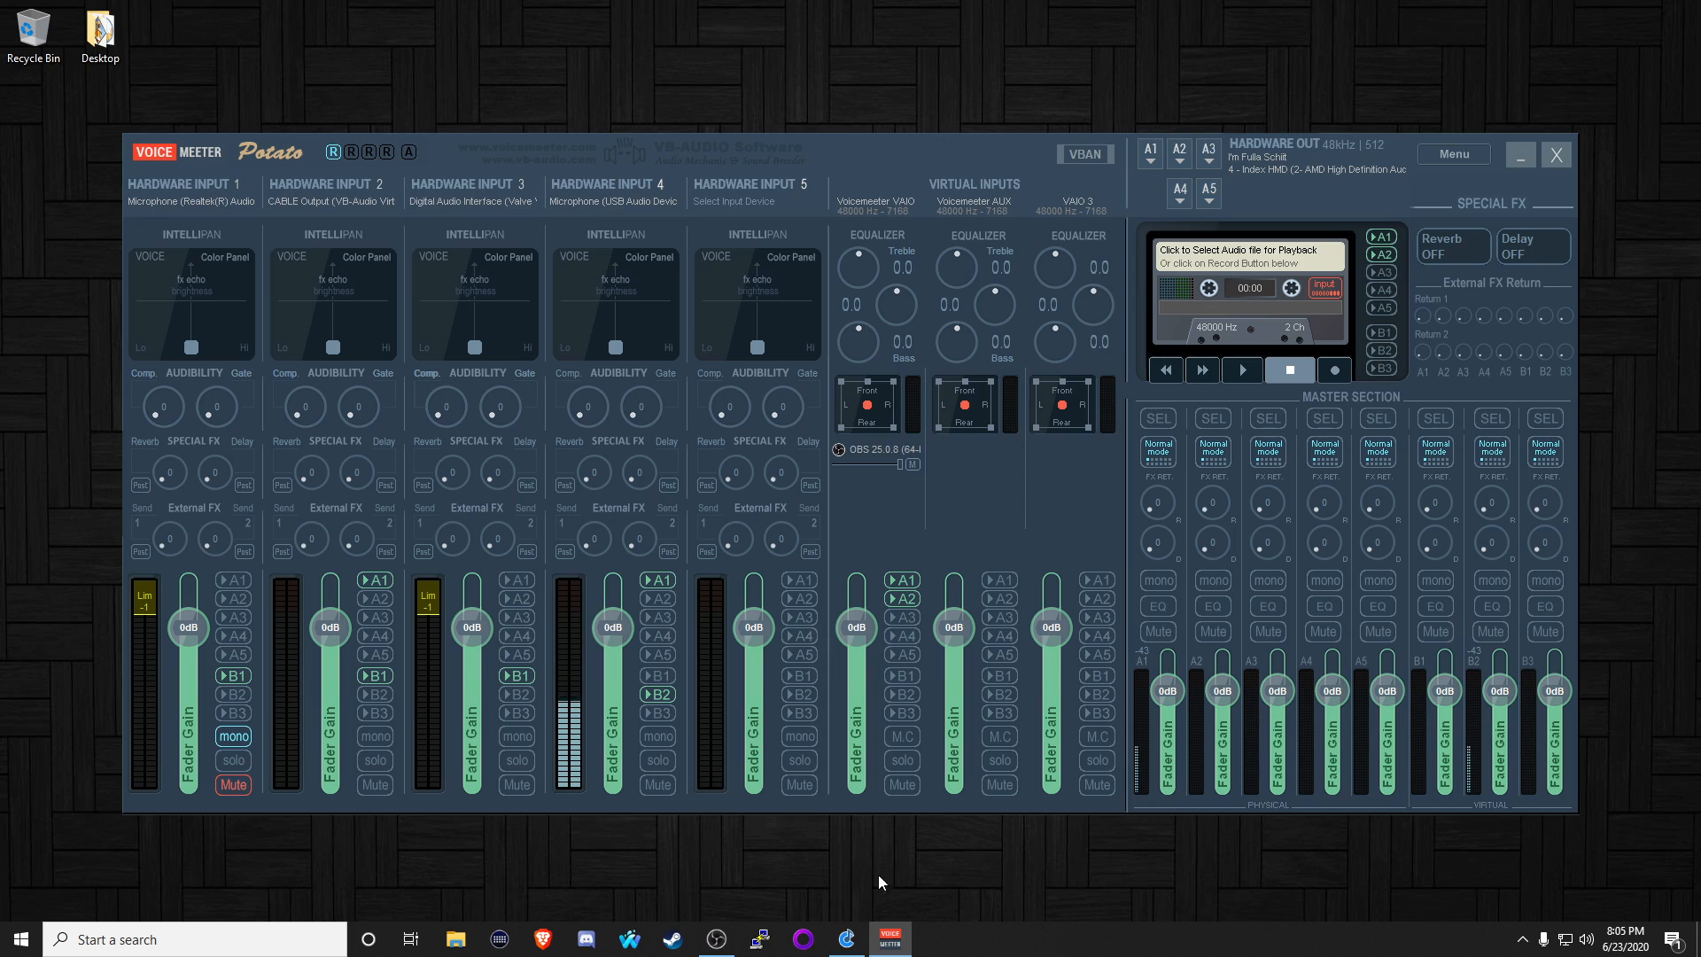
pyautogui.click(847, 942)
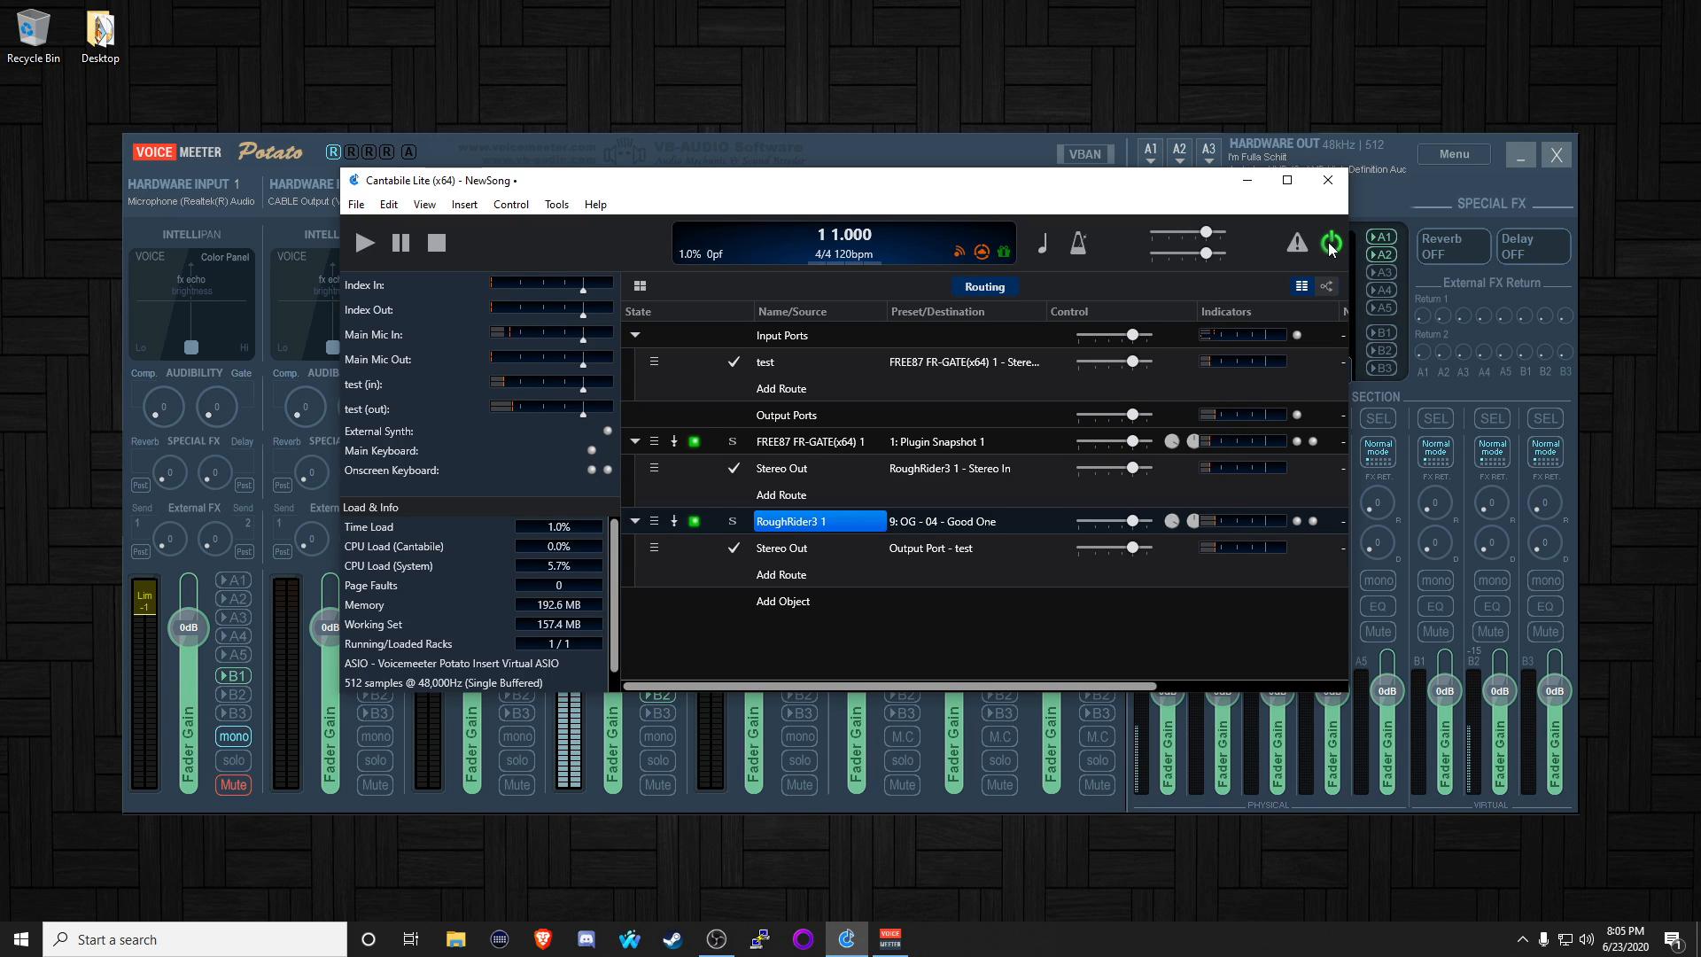
pyautogui.click(1331, 243)
pyautogui.click(1334, 246)
pyautogui.click(664, 802)
pyautogui.click(661, 784)
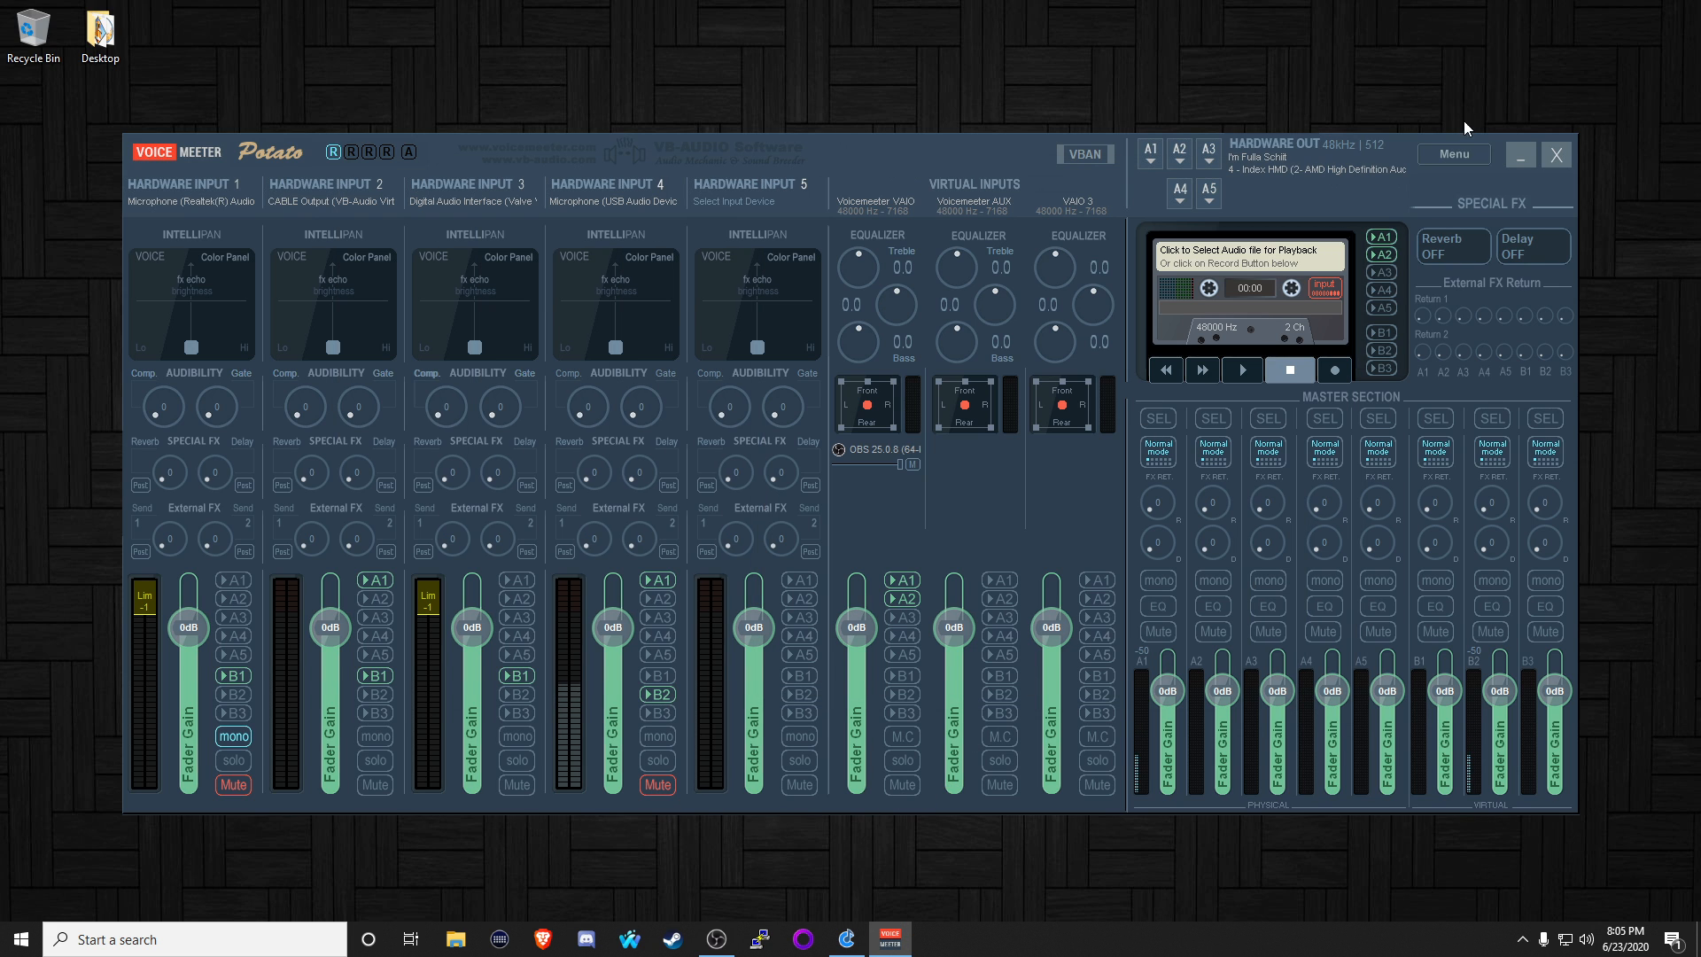
# - Review the patch inserts in Voicemeeter's System Settings / Options and close the window
pyautogui.click(846, 940)
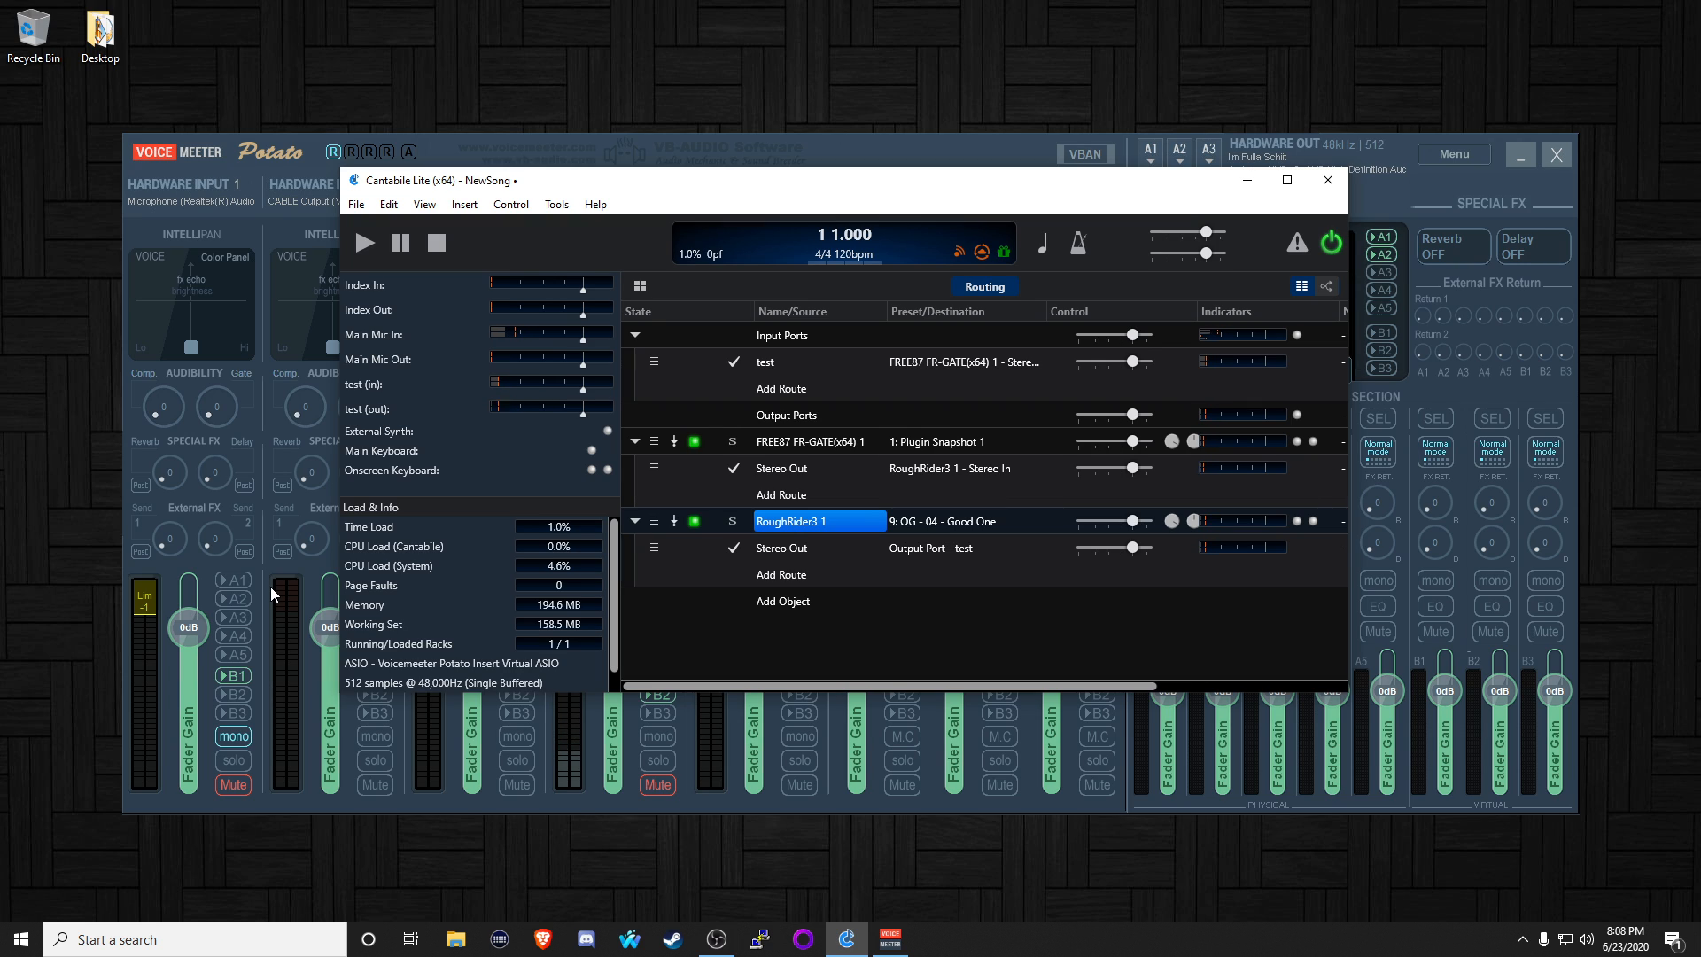
pyautogui.click(929, 140)
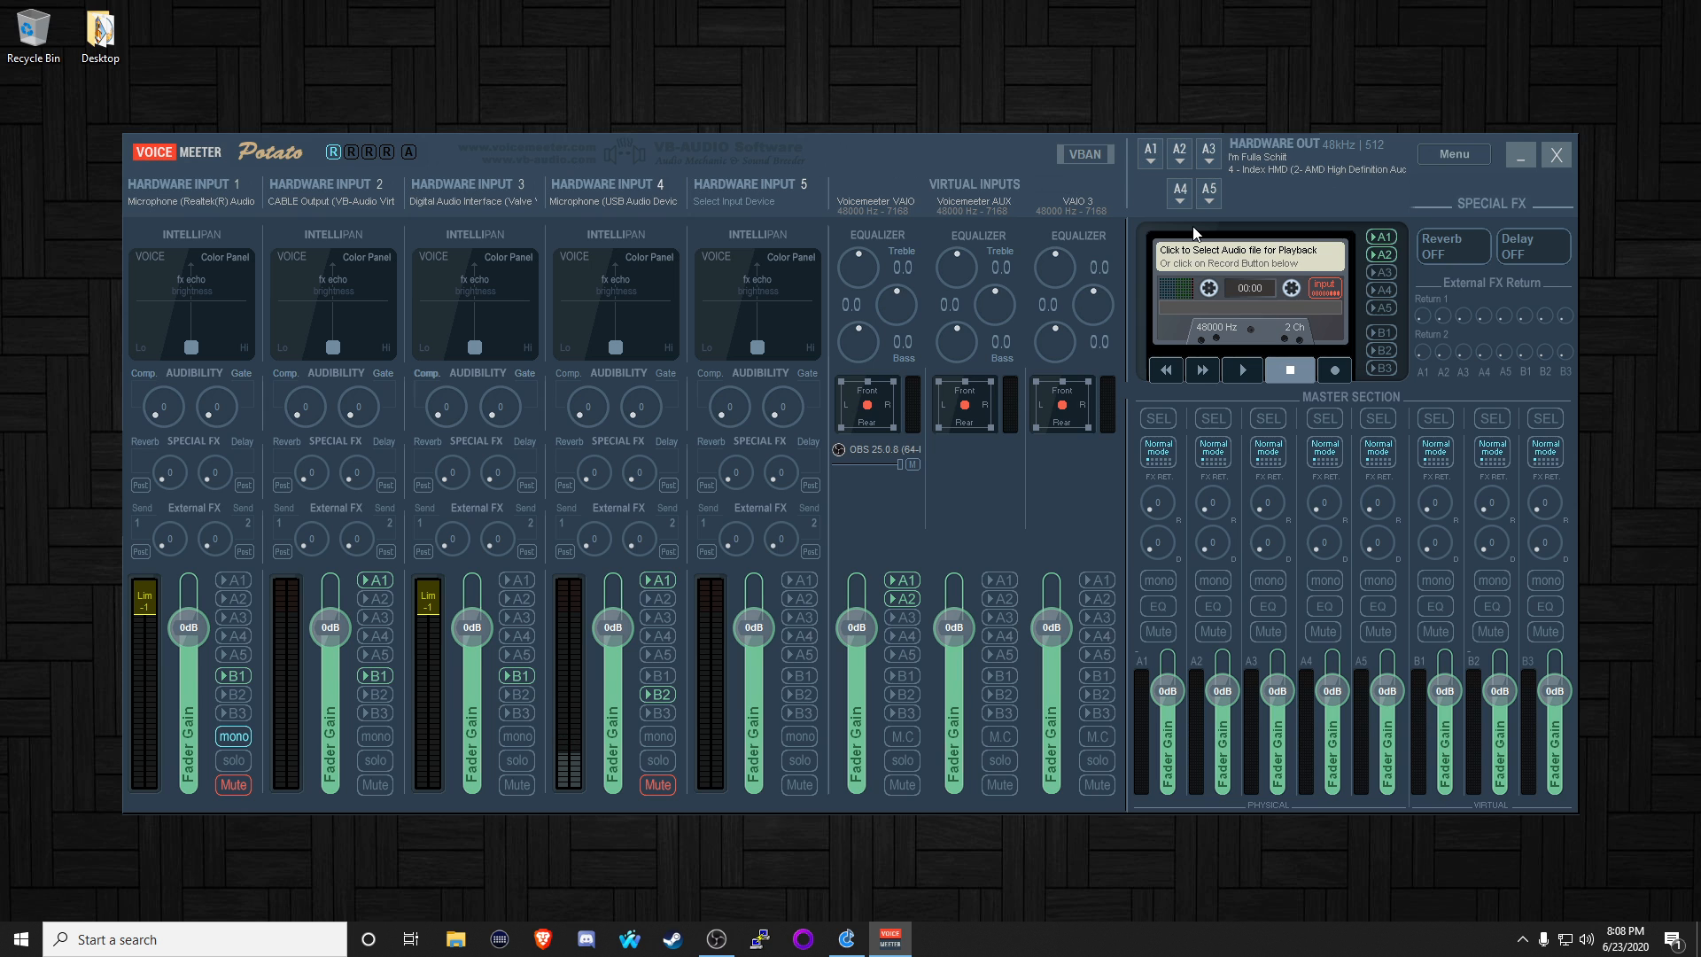
pyautogui.click(1445, 154)
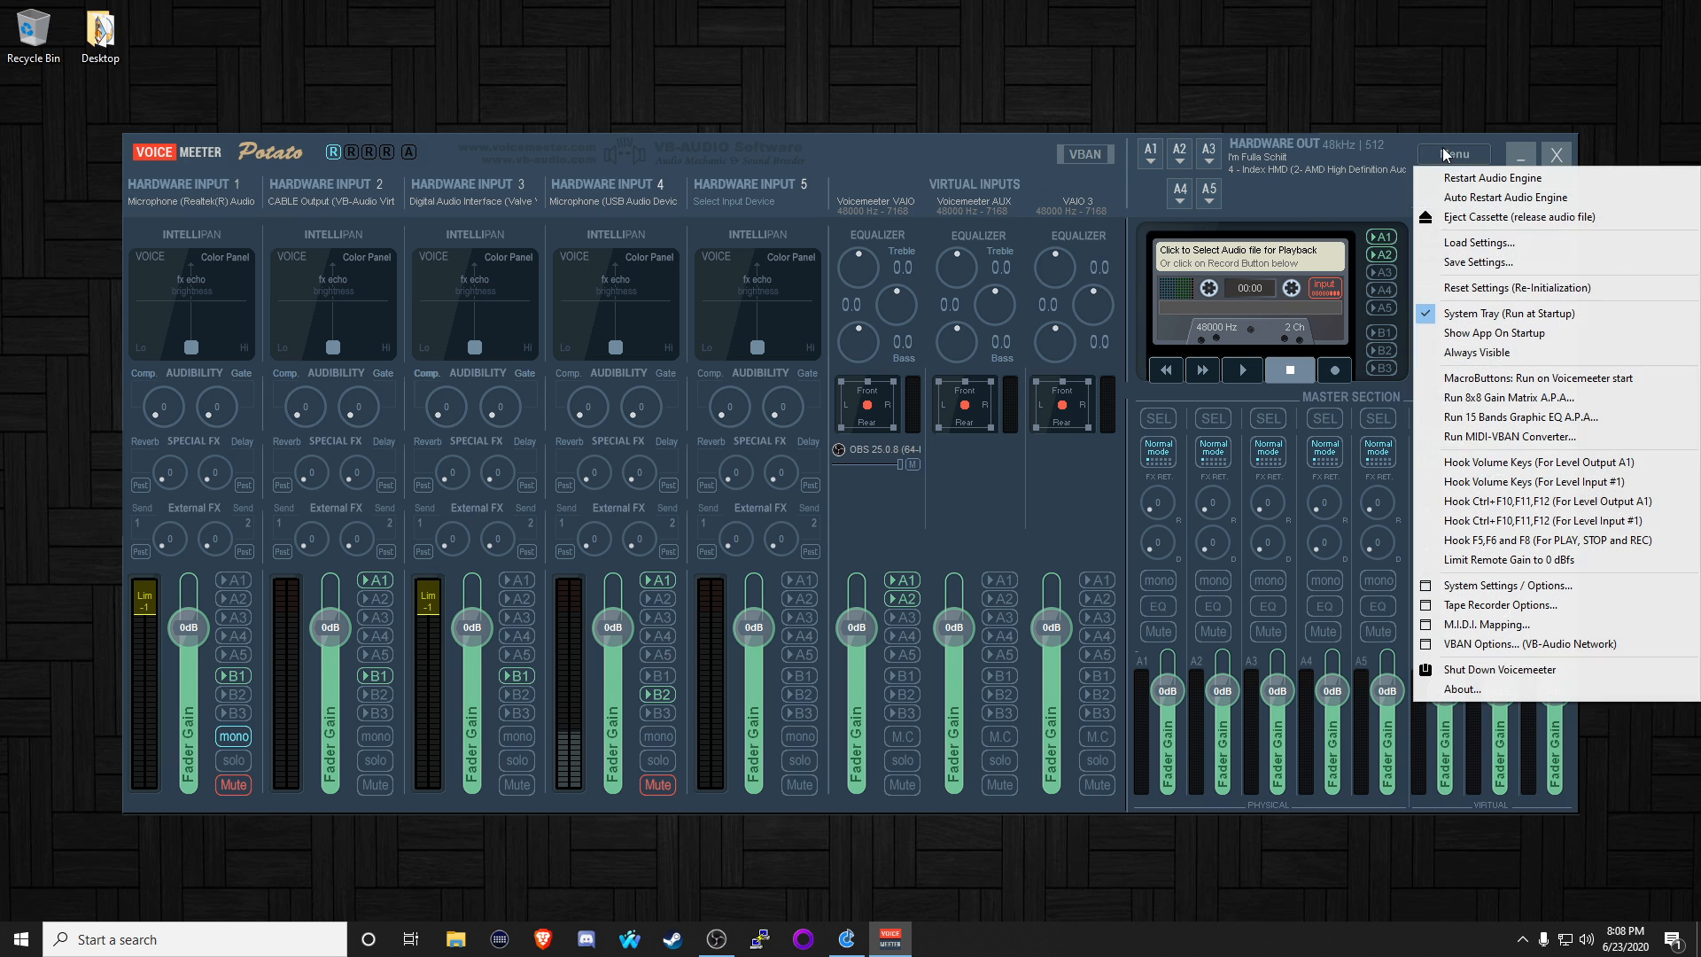
pyautogui.click(1507, 586)
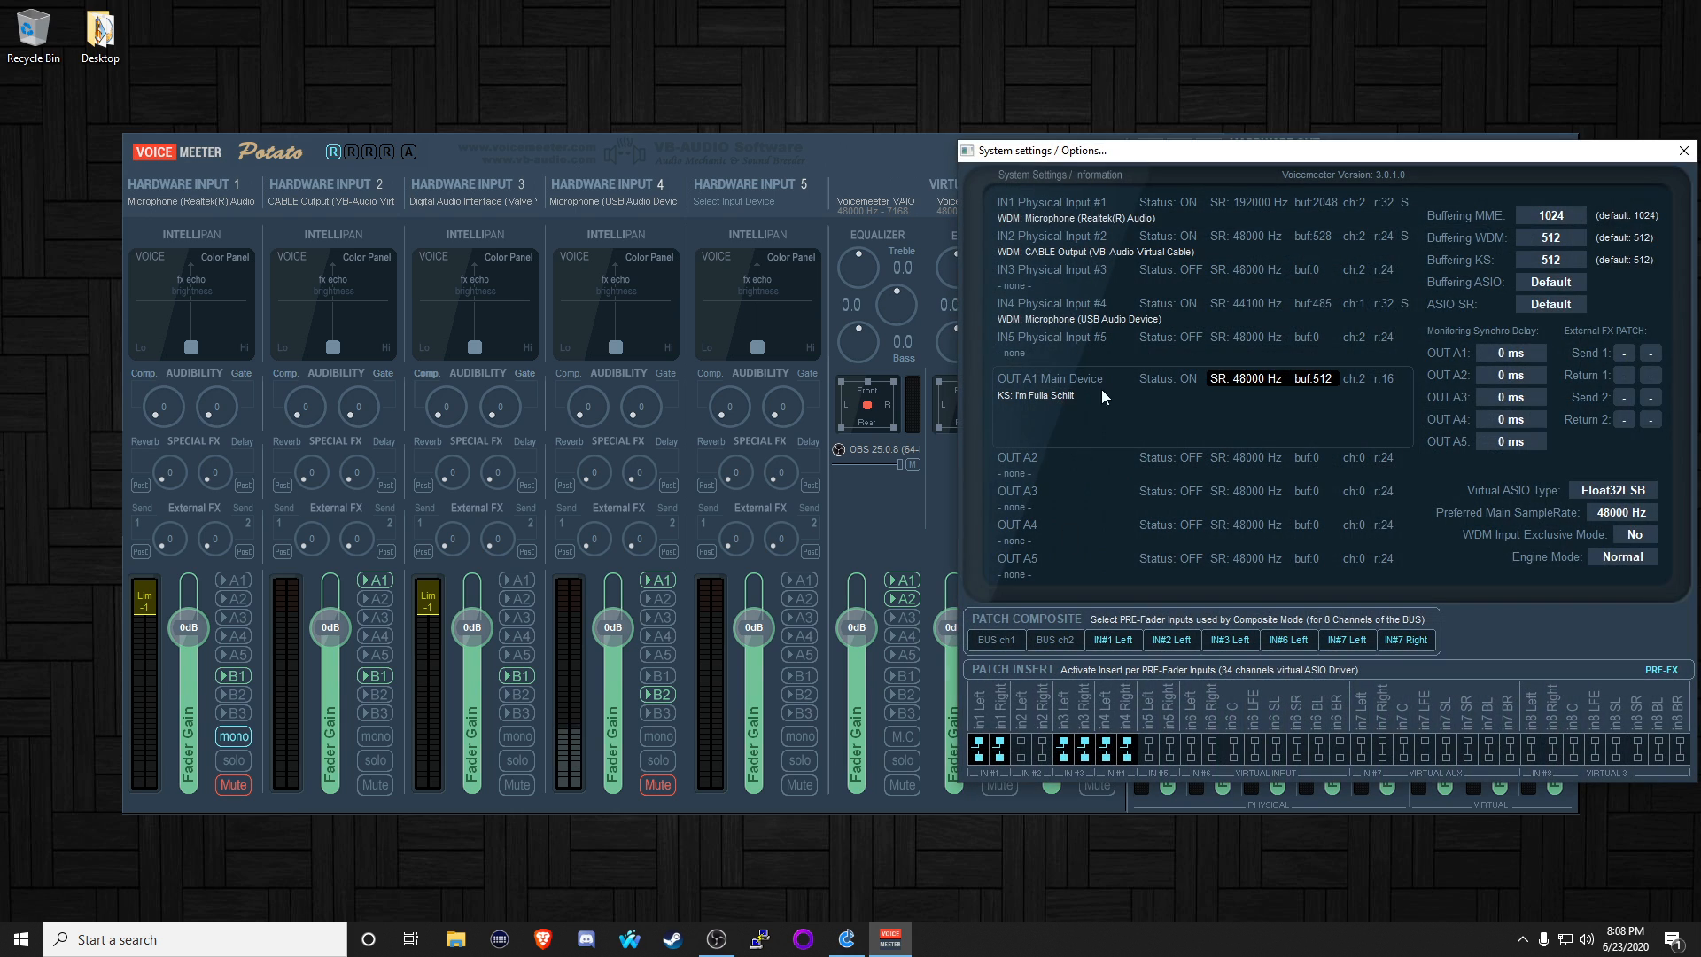
pyautogui.moveTo(1220, 158); pyautogui.dragTo(1162, 158)
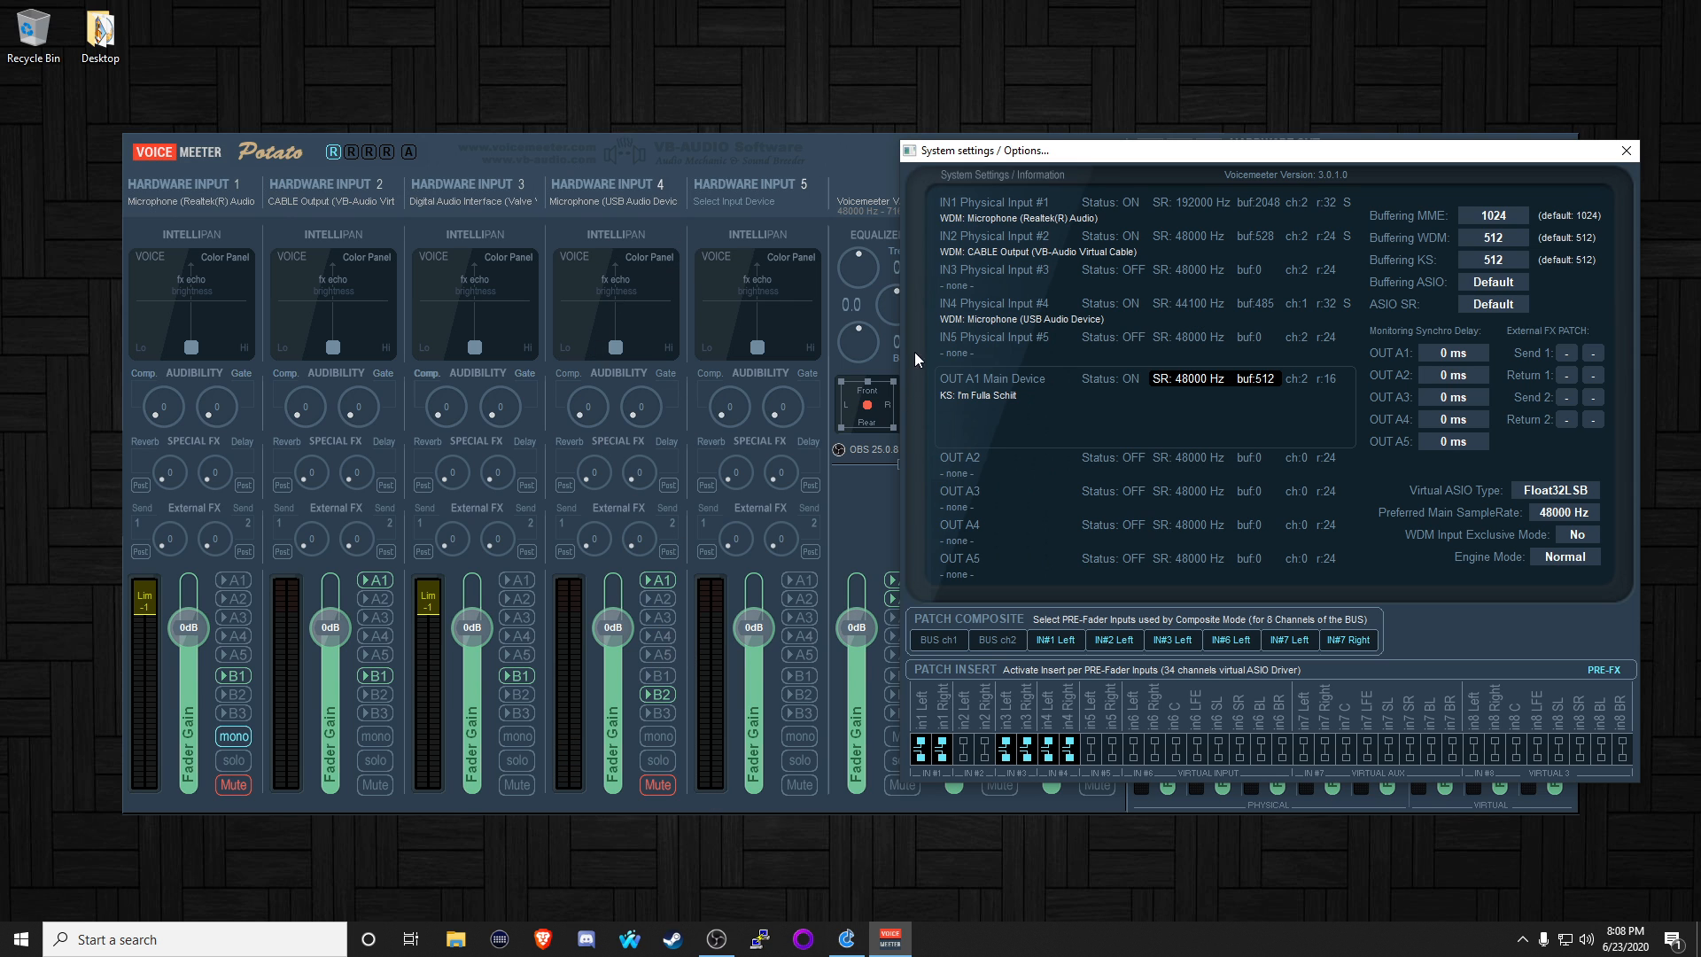
pyautogui.click(1626, 151)
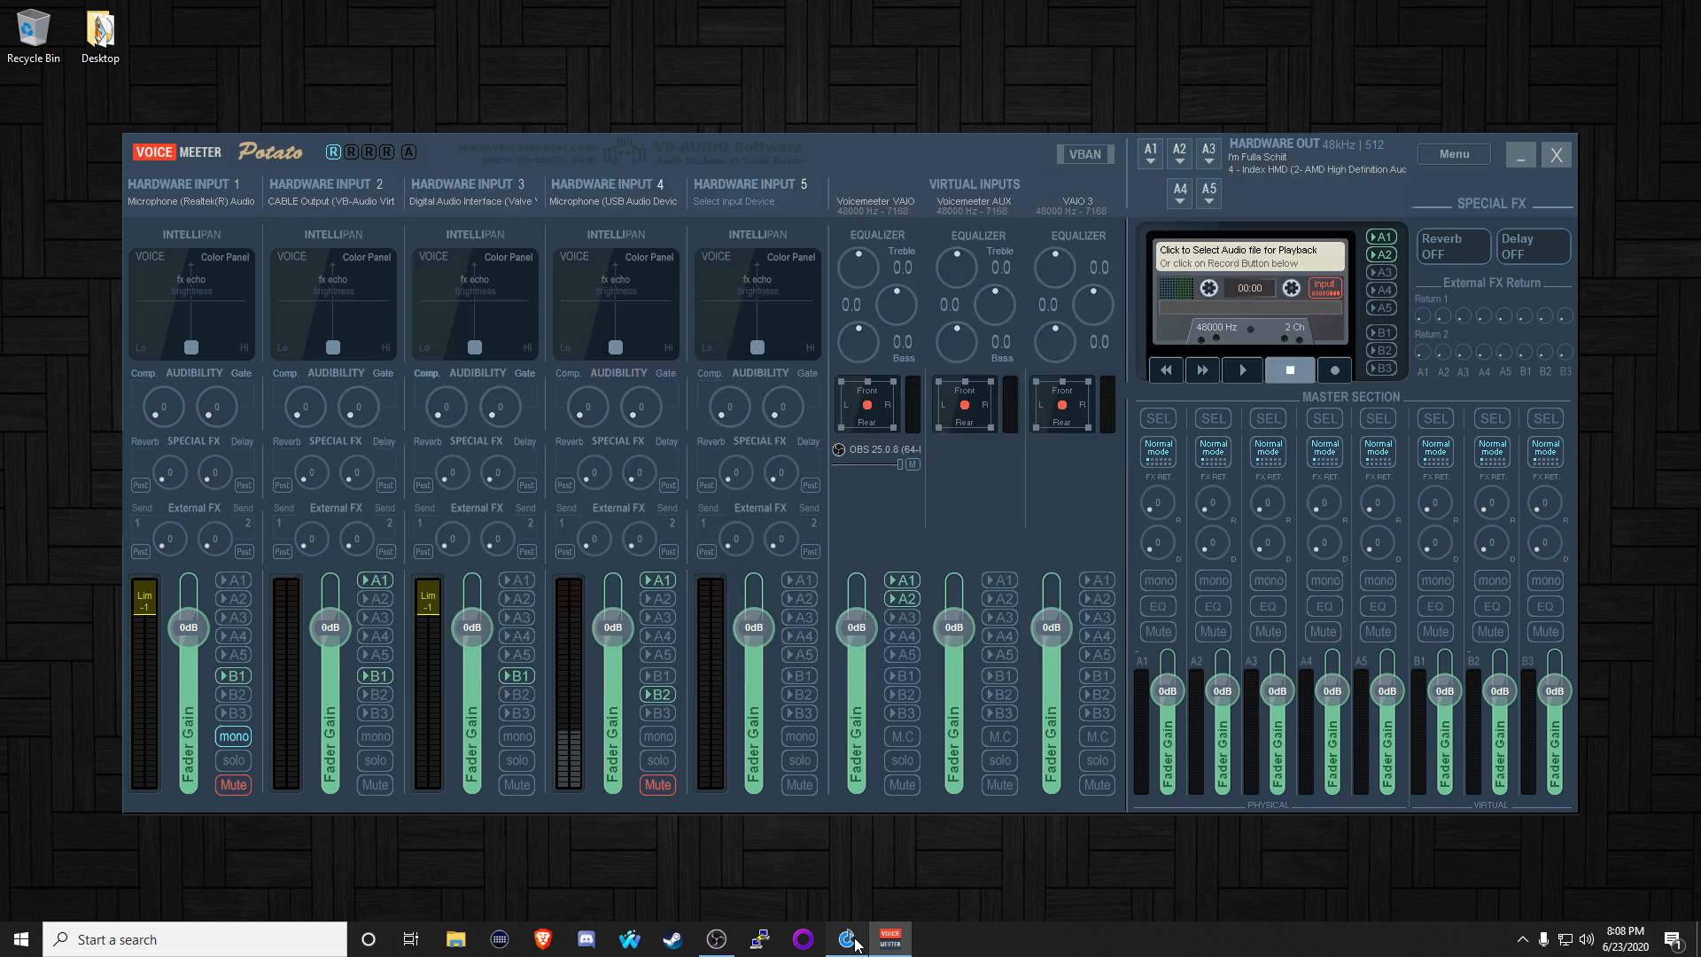
# - Review Cantabile's audio engine, plugin folder and audio port options, including the test input and output port assignments, and accept the dialog
pyautogui.click(848, 938)
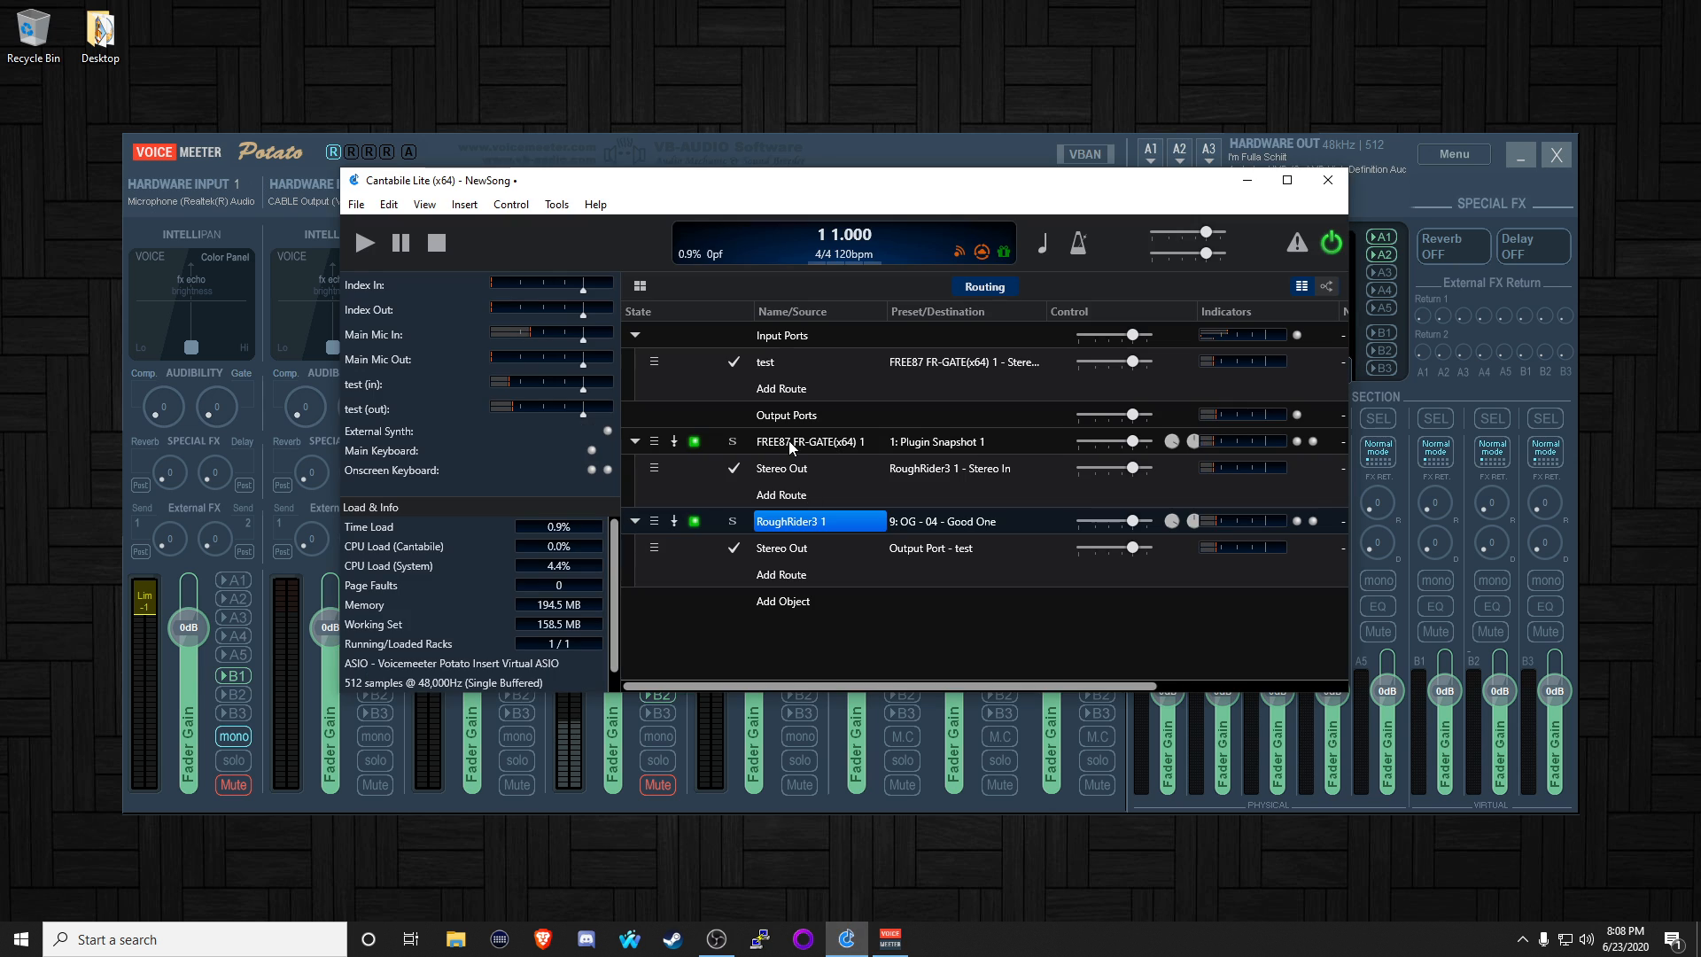
pyautogui.click(557, 205)
pyautogui.click(590, 414)
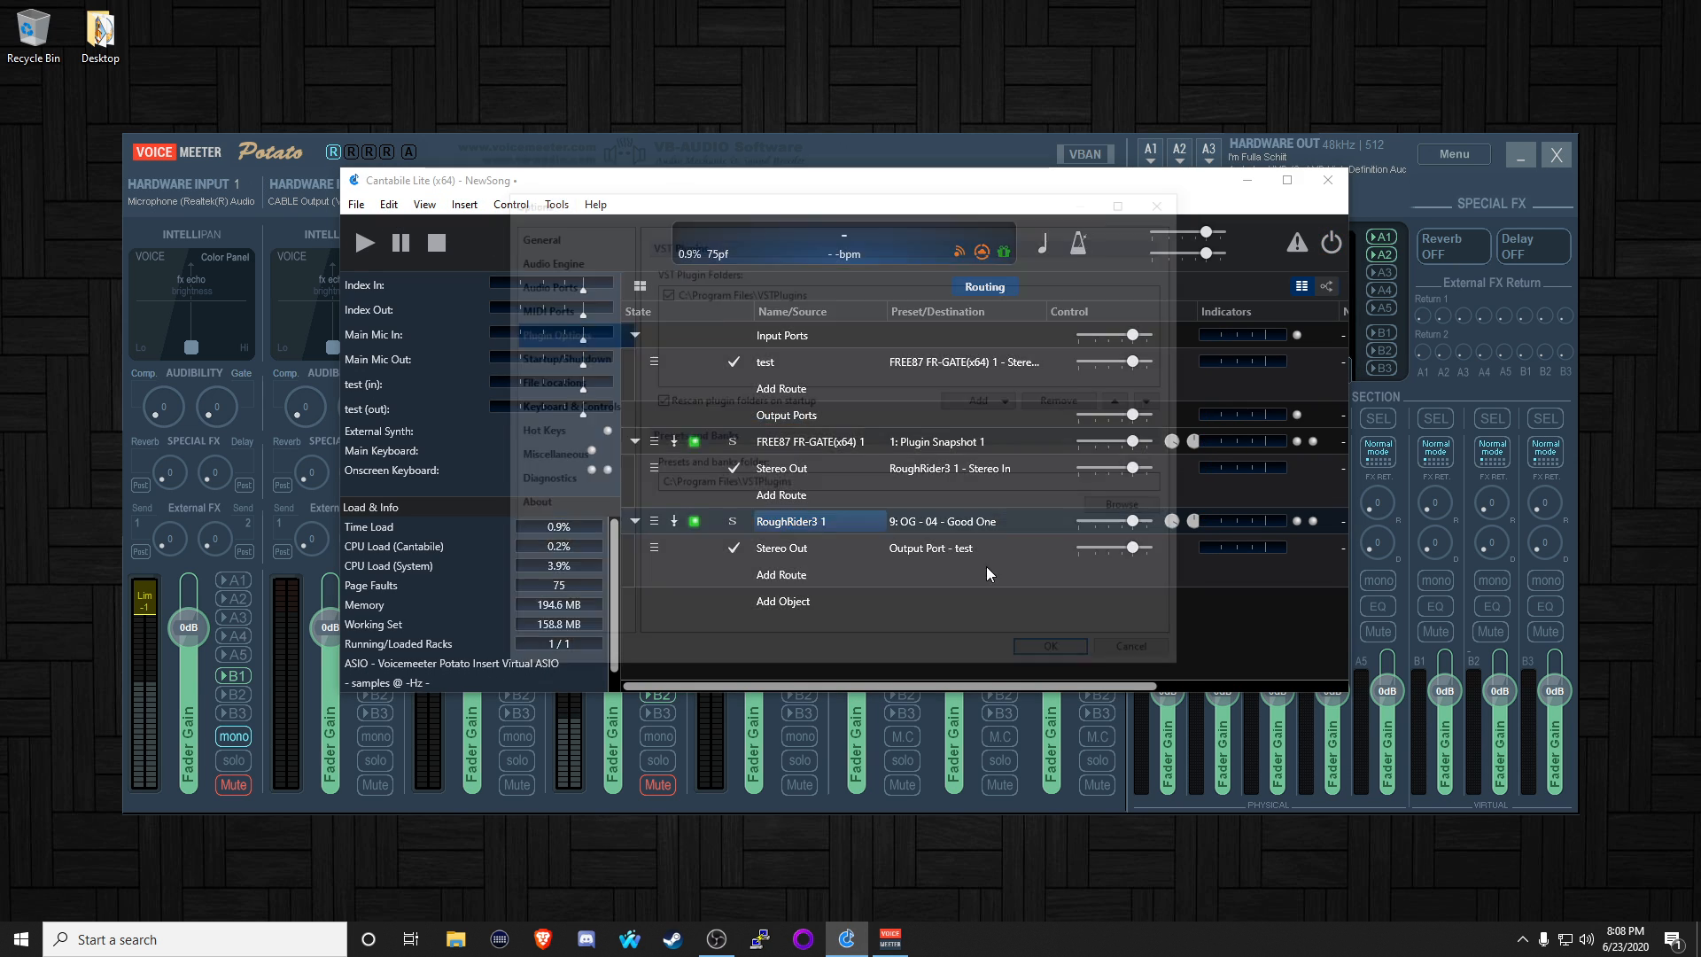
pyautogui.click(543, 257)
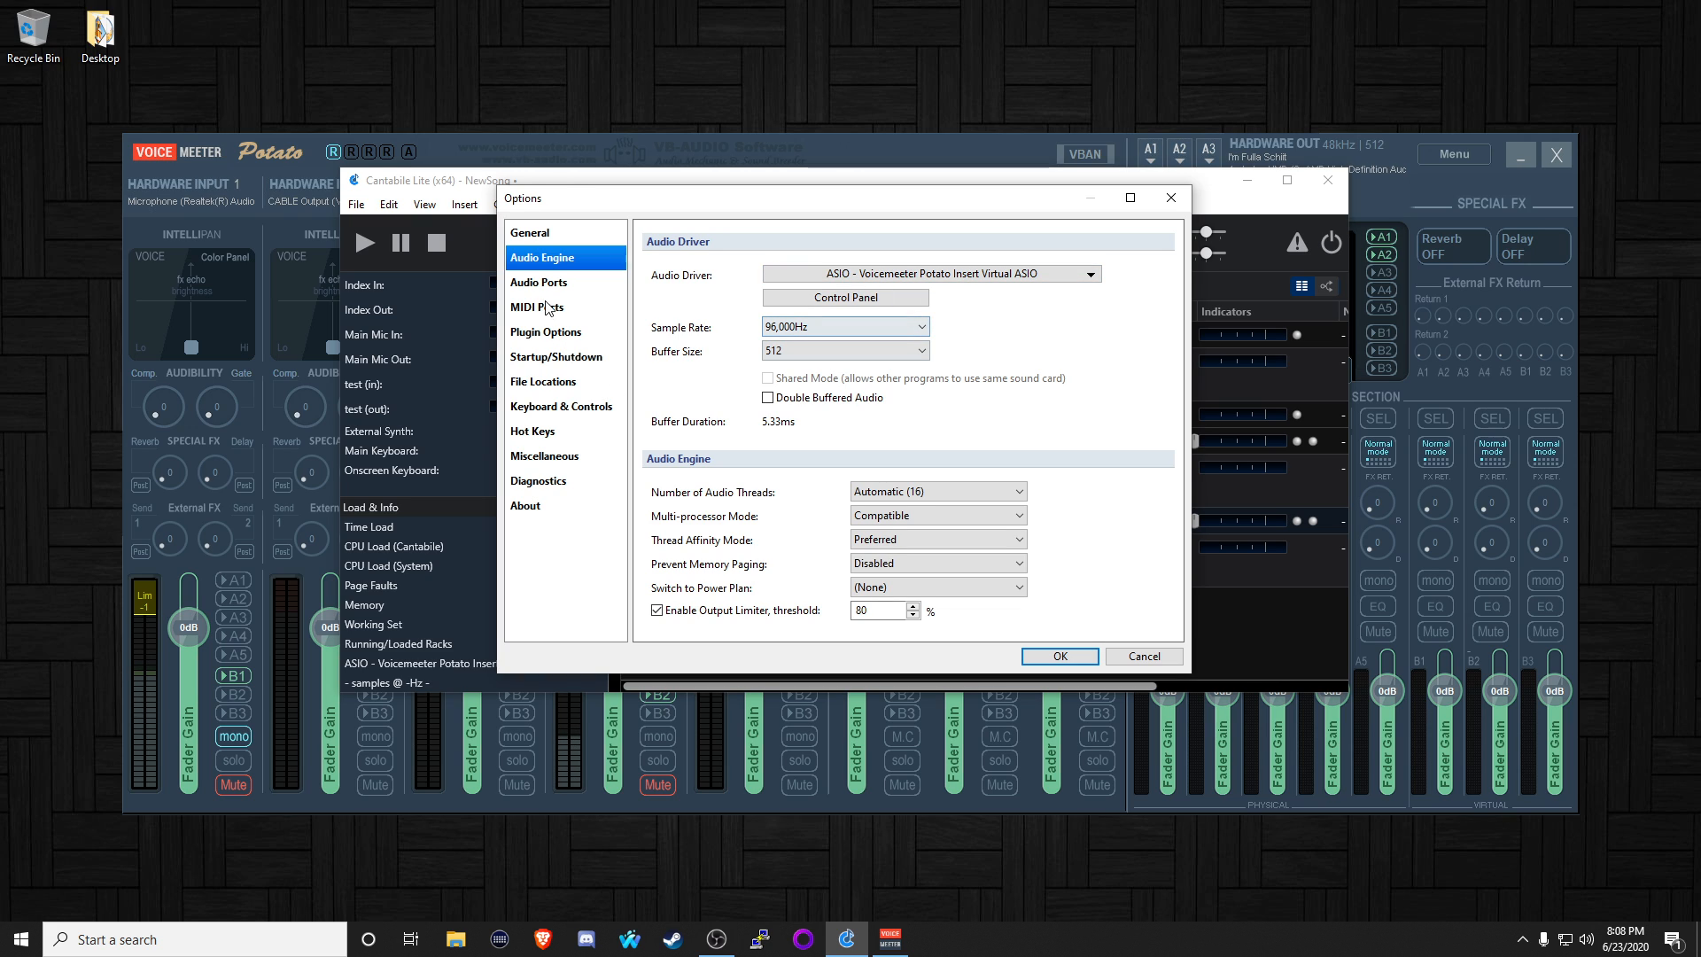
pyautogui.click(560, 341)
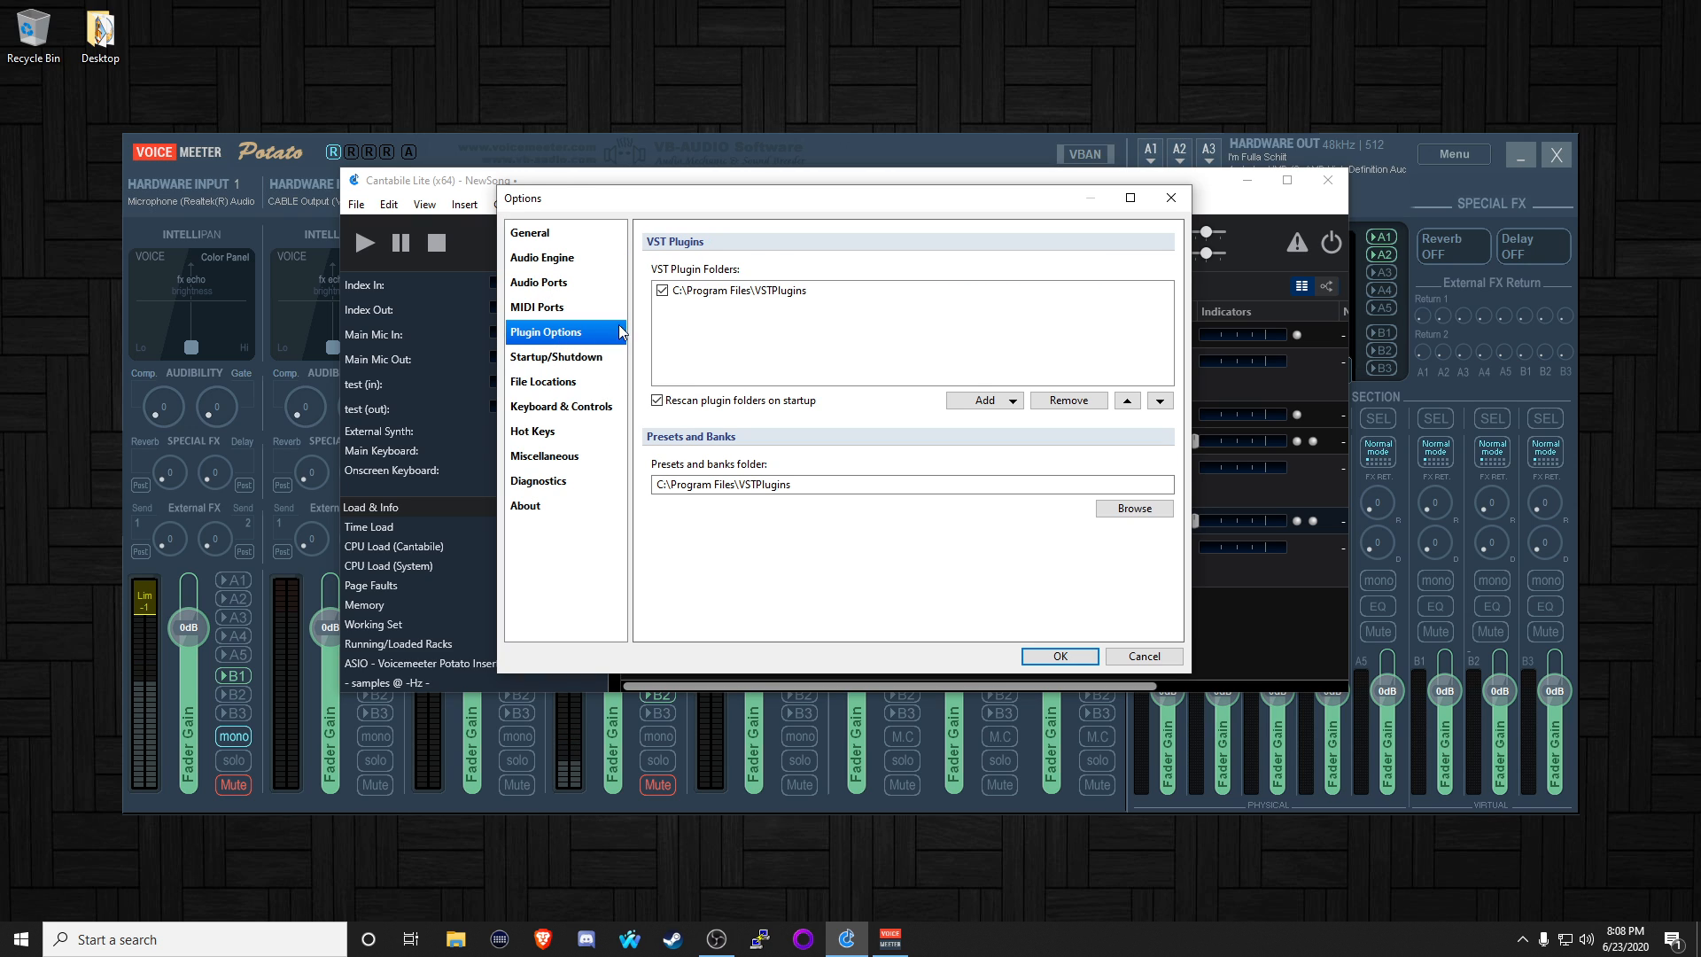
pyautogui.click(556, 284)
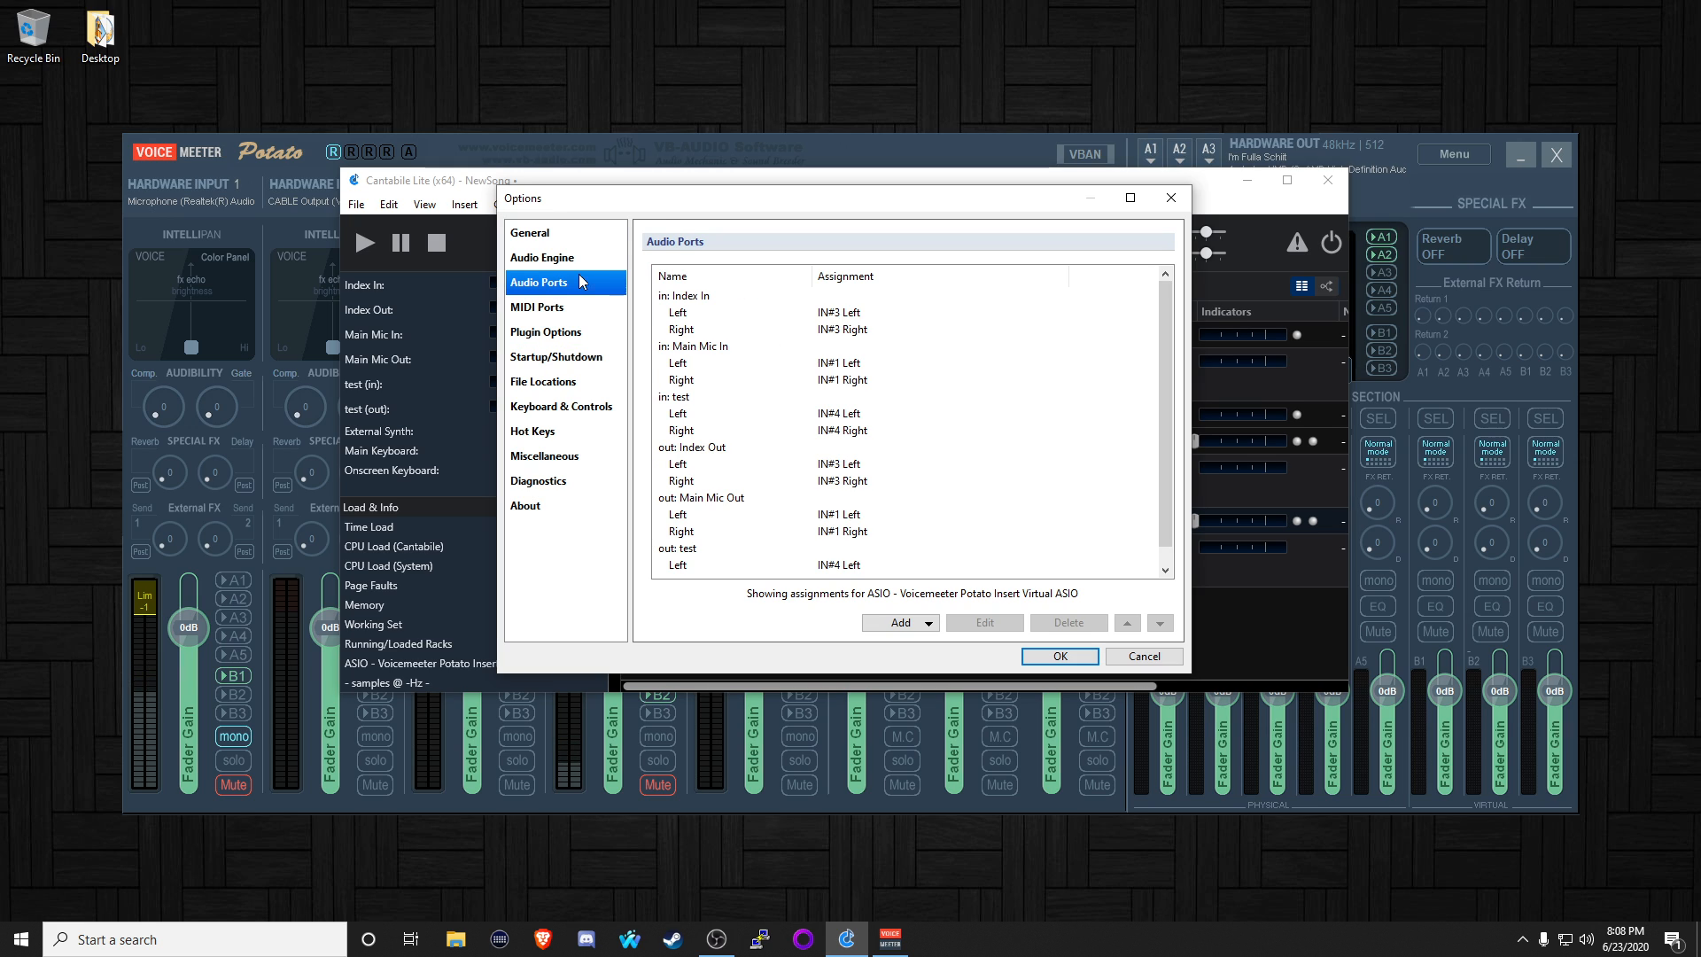
pyautogui.scroll(-1, 682, 386)
pyautogui.click(682, 386)
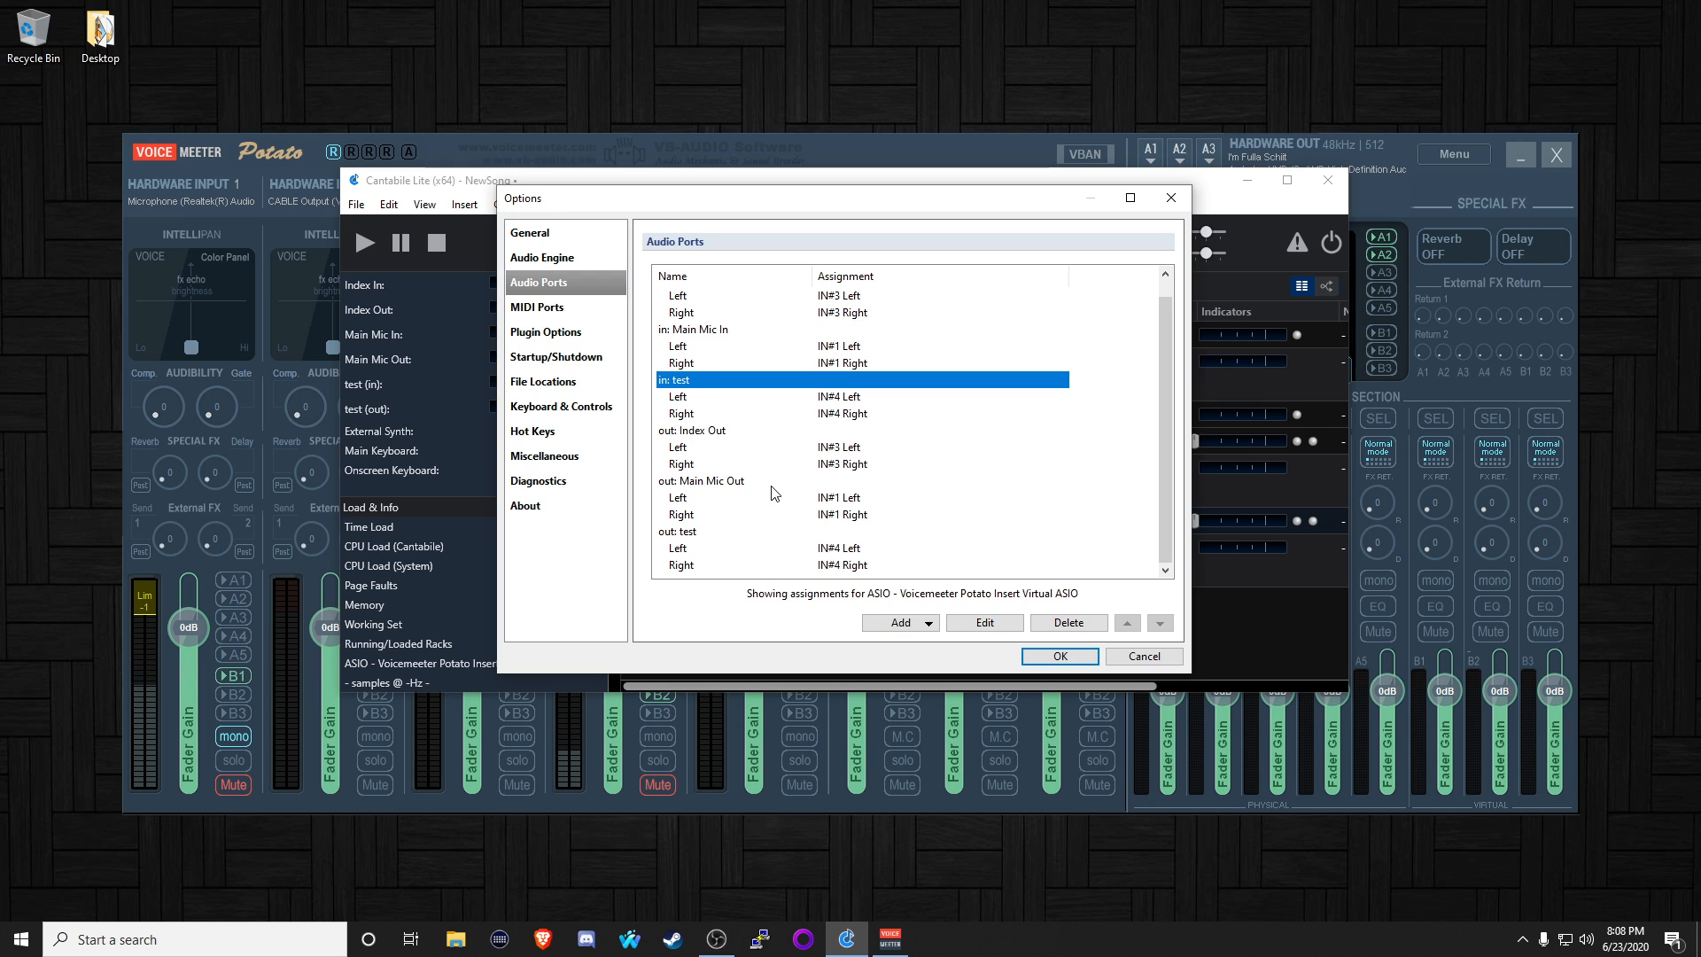
pyautogui.click(690, 533)
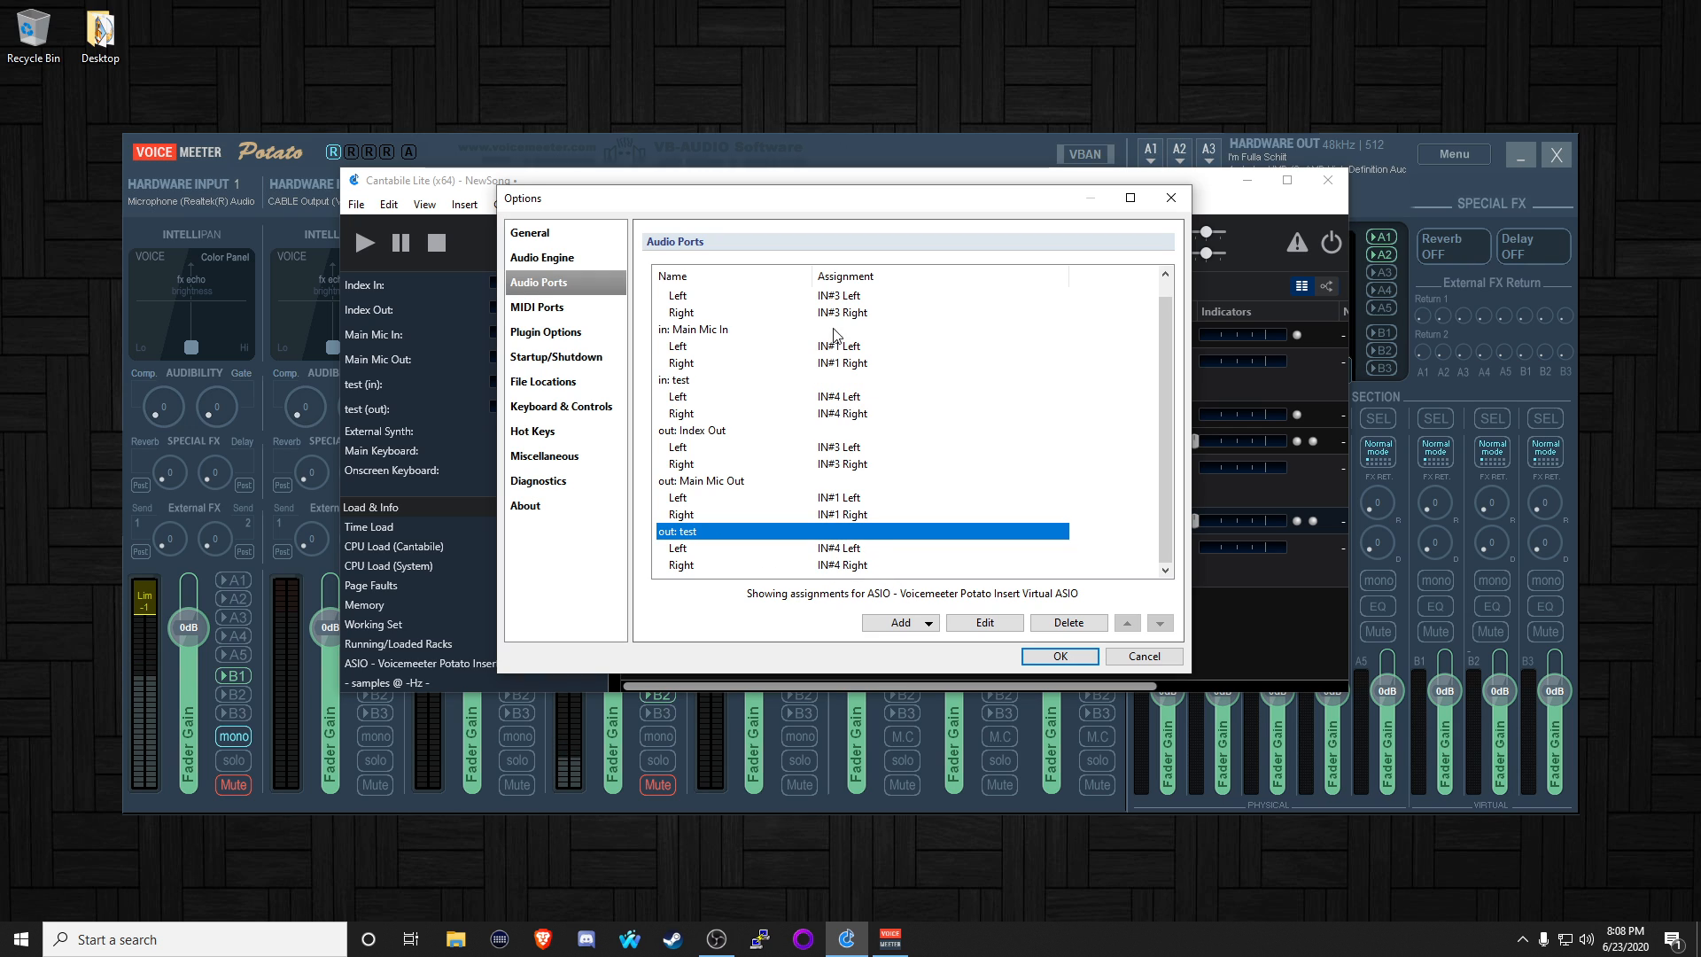
pyautogui.click(1068, 656)
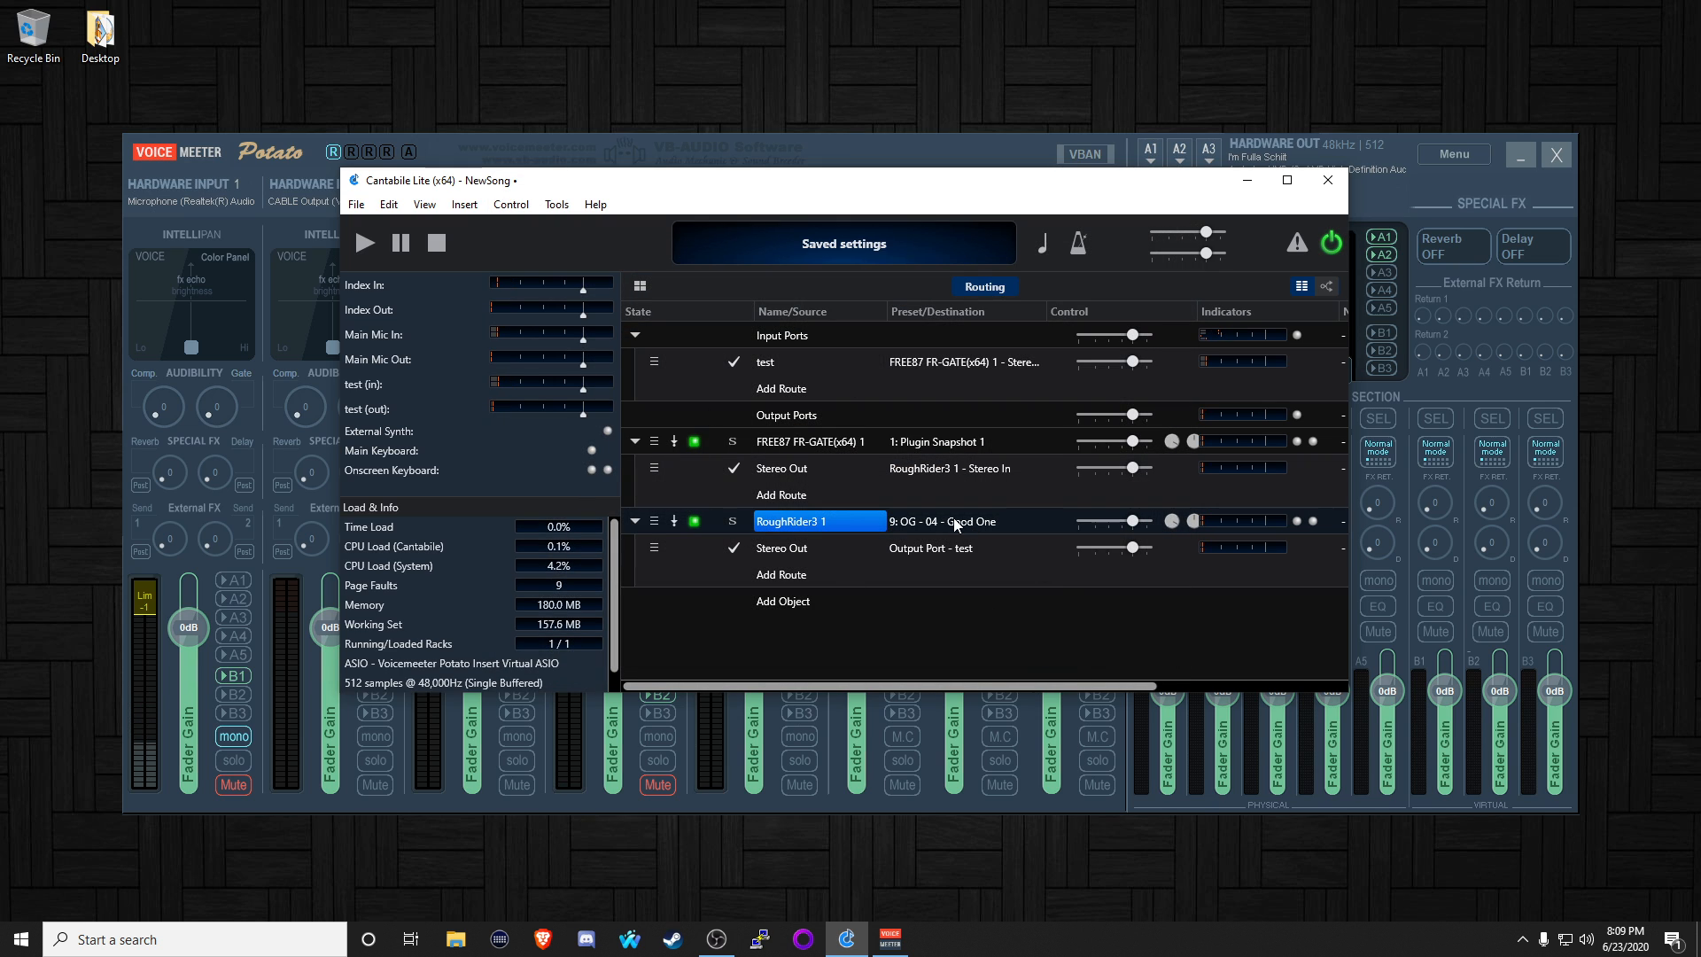